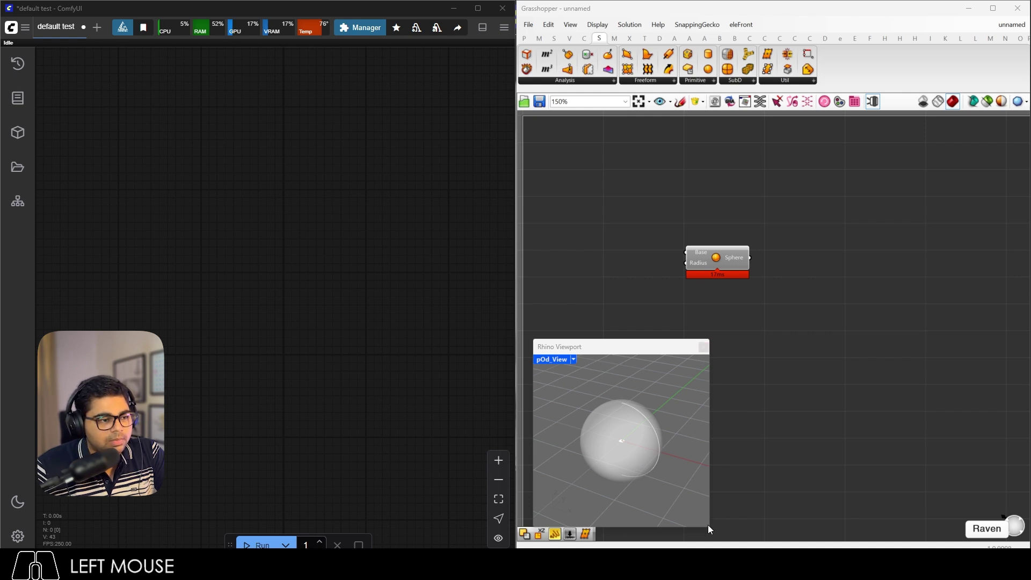
Shrink the floating Rhino viewport, tuck it into a lower corner of the canvas, and move the Sphere component up slightly.
drag(709, 530, 631, 458)
drag(595, 350, 590, 407)
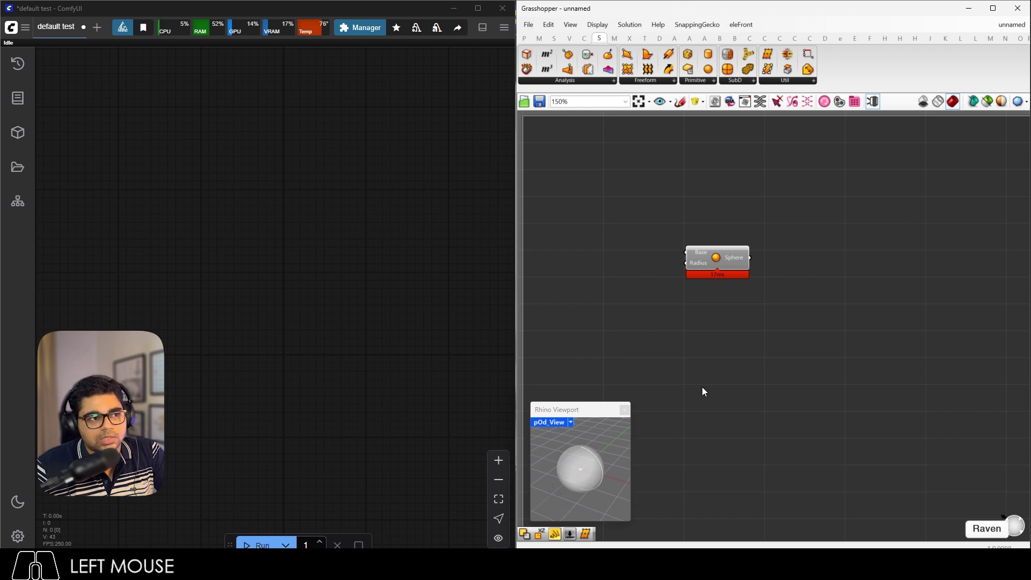
drag(716, 278, 694, 243)
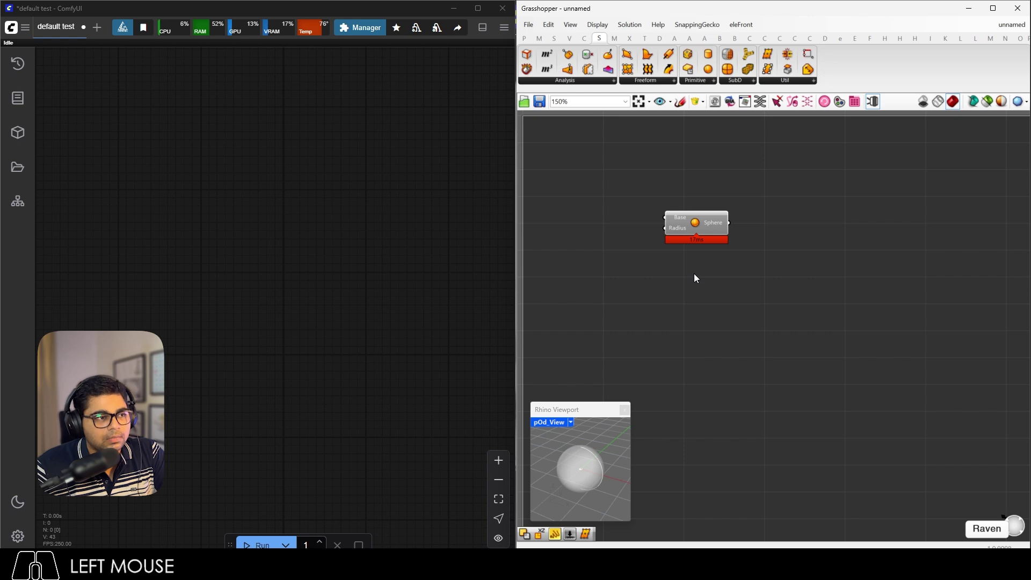
Examine the Sphere component's Base and Radius inputs and the description of the Radius input.
scroll(663, 212, up, 5)
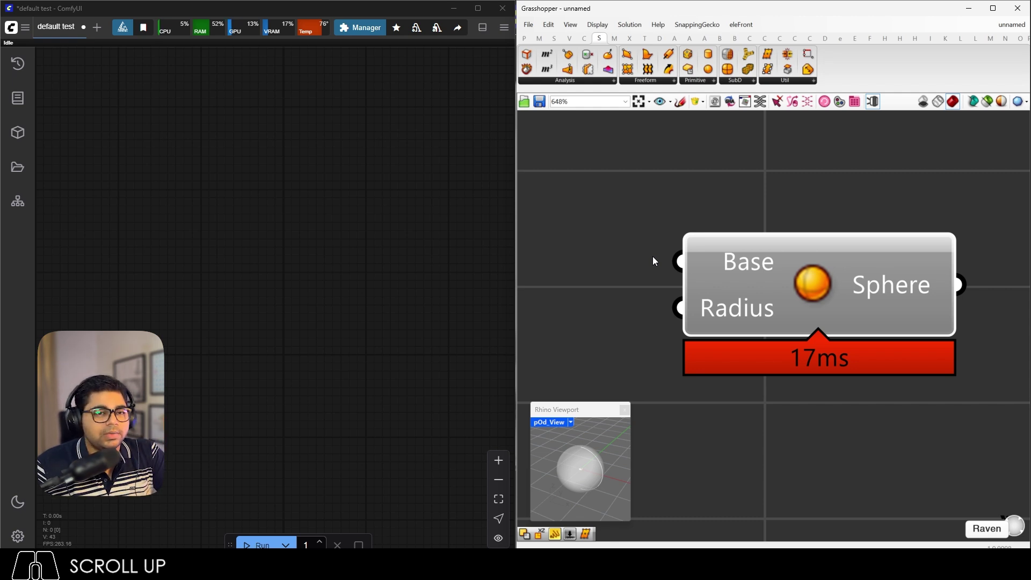
mouse_move(736, 263)
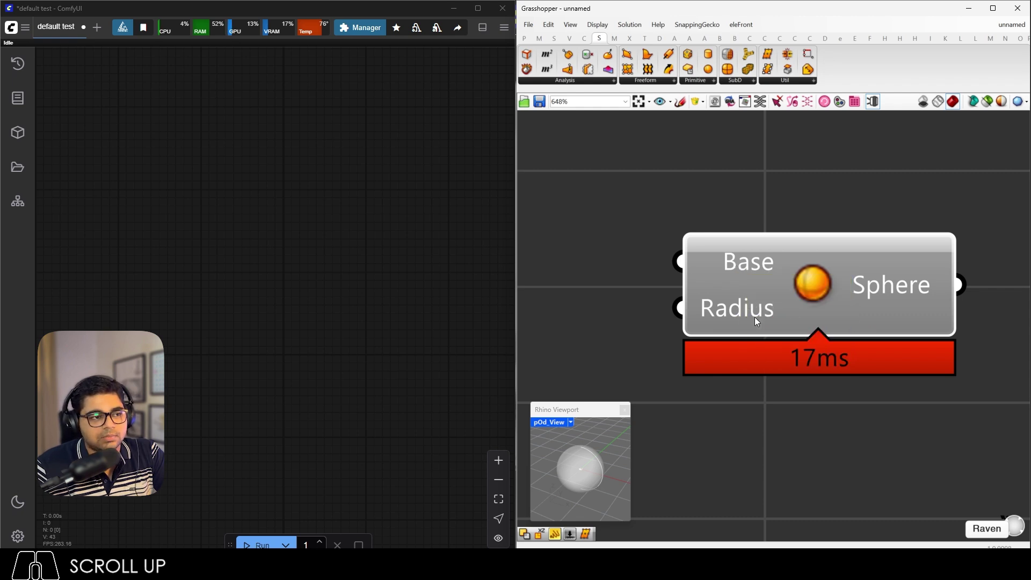
mouse_move(755, 318)
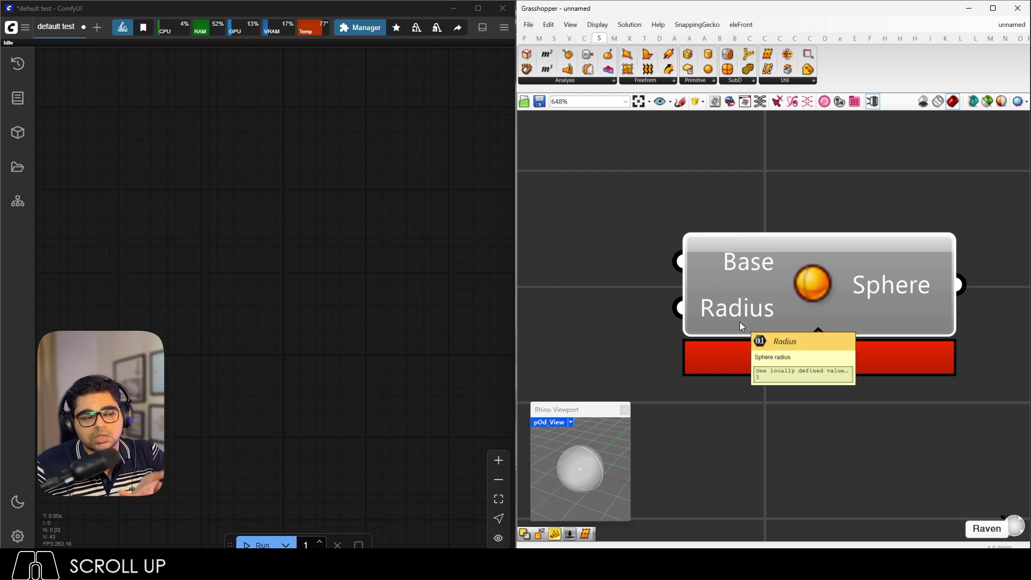
scroll(741, 321, down, 3)
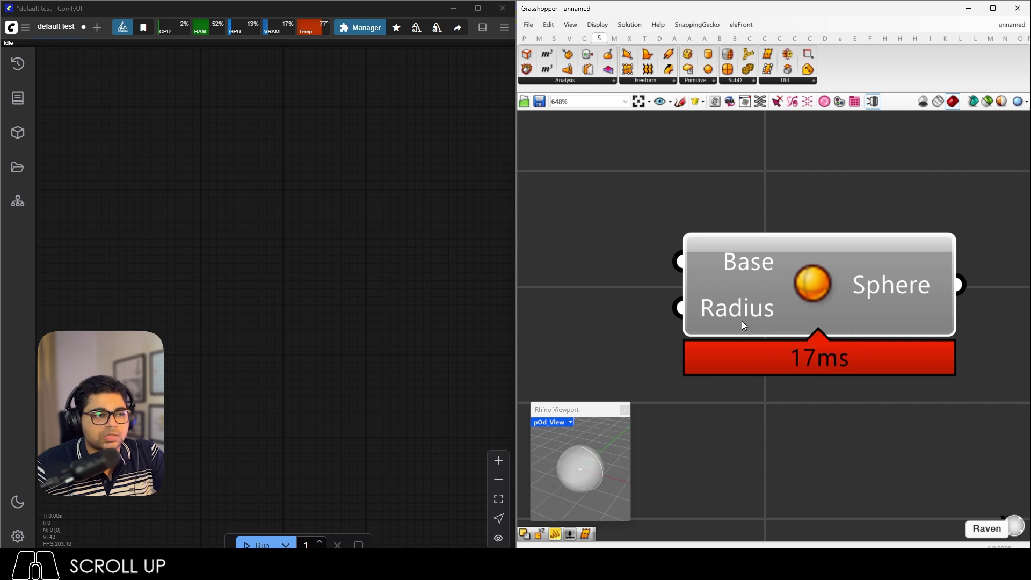
Add a Divide Surface component beside the Sphere component, leaving a gap between the two.
drag(767, 258, 701, 201)
click(759, 301)
click(801, 206)
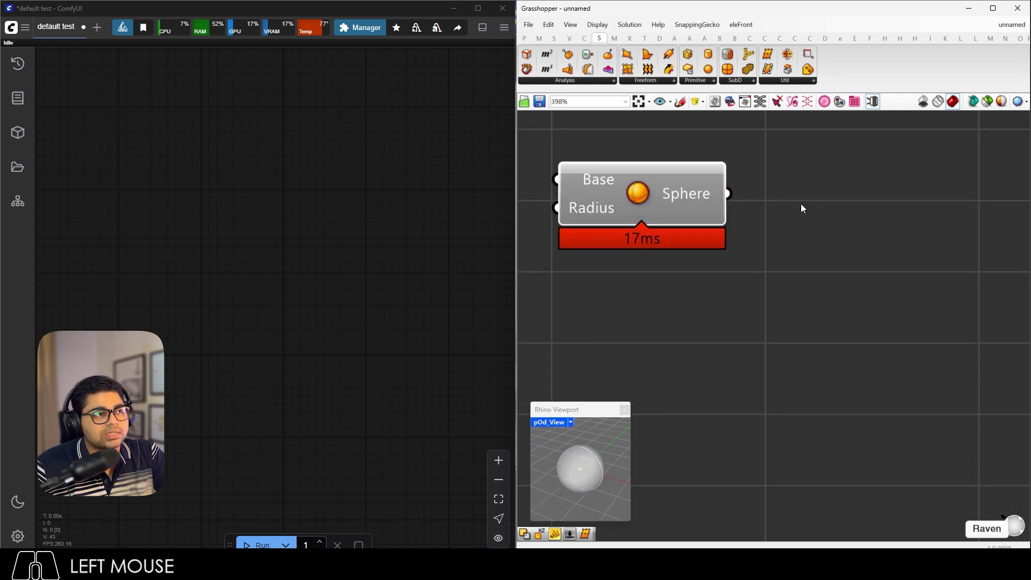
click(769, 59)
click(933, 204)
drag(934, 204, 962, 223)
Search for "bif", add the Bifocals component to label the nodes, and move it away above the Sphere component.
double_click(803, 255)
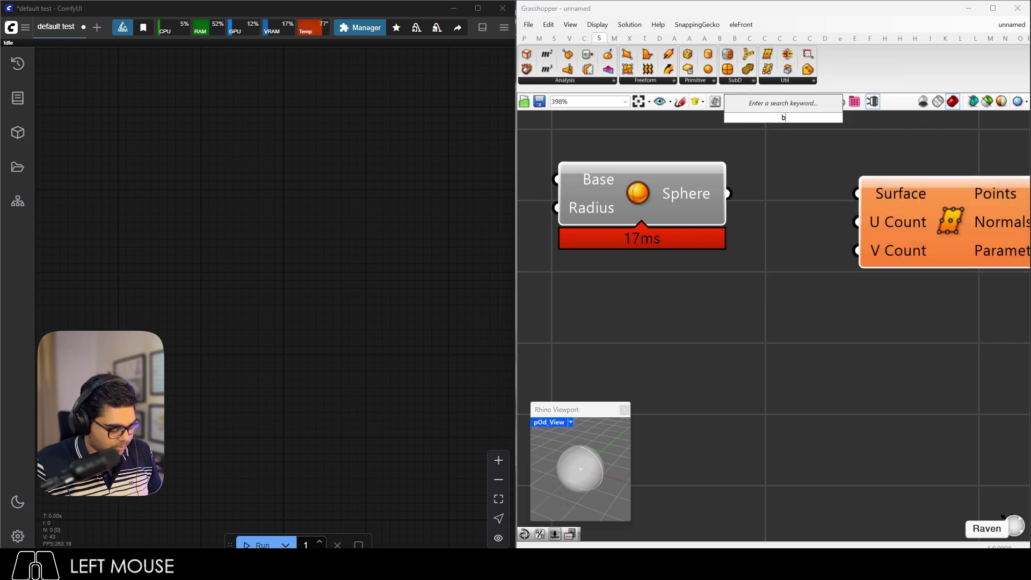
text(bif)
click(781, 257)
scroll(777, 366, down, 4)
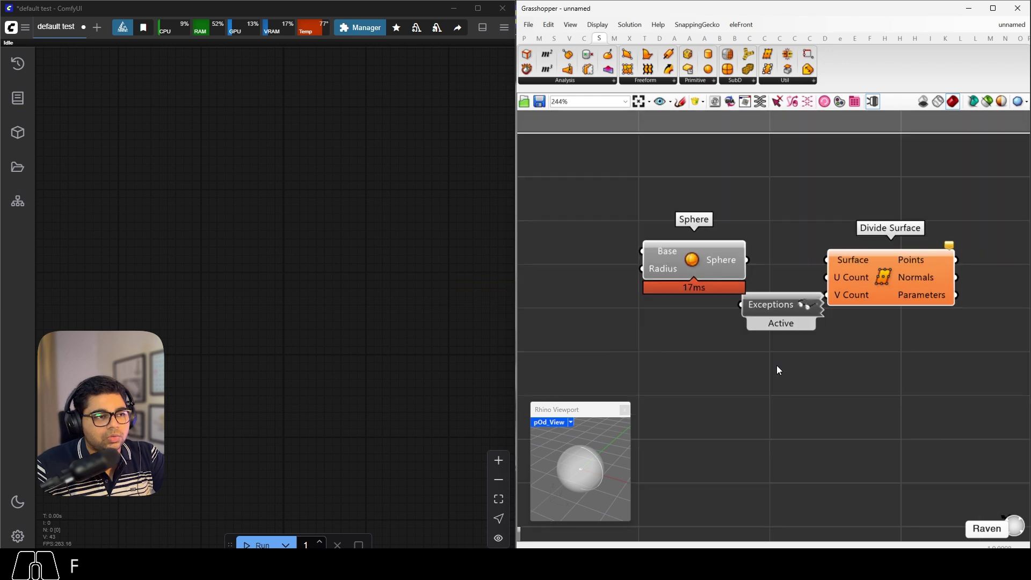
drag(782, 324, 626, 181)
scroll(779, 328, up, 4)
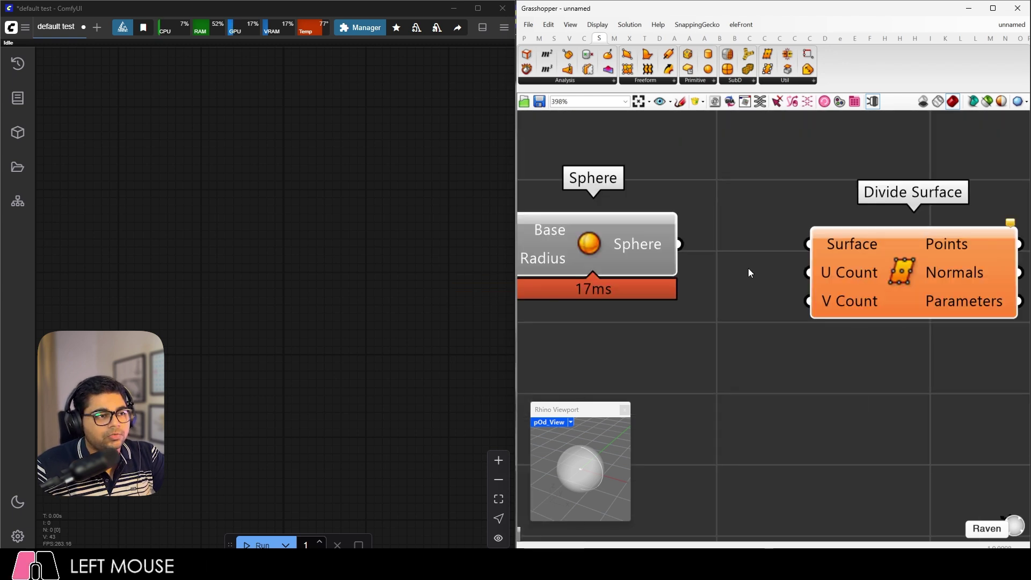
Connect the Sphere output to the Surface input of Divide Surface and move Divide Surface slightly closer.
scroll(746, 274, down, 2)
scroll(725, 268, up, 2)
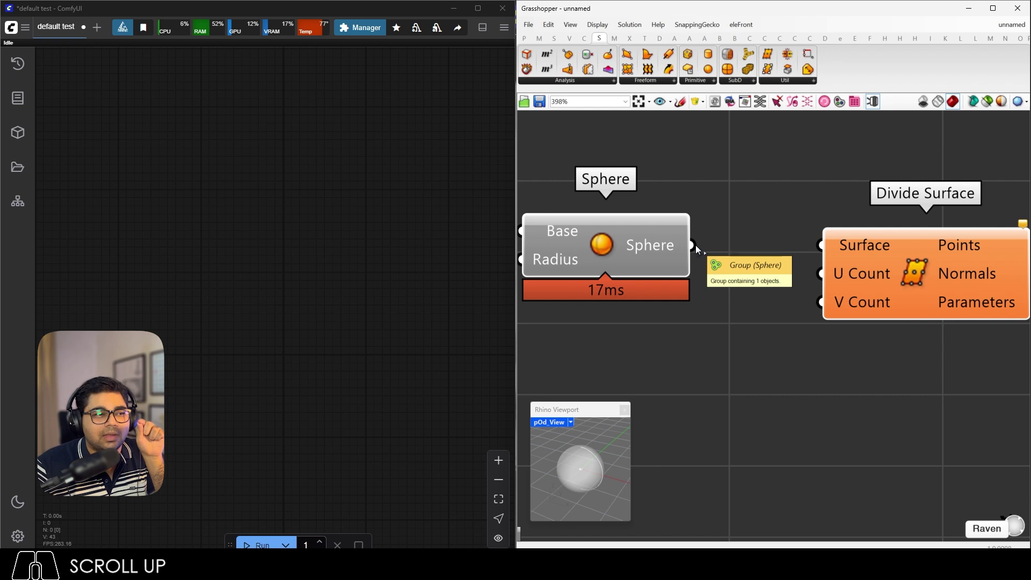
drag(695, 245, 845, 257)
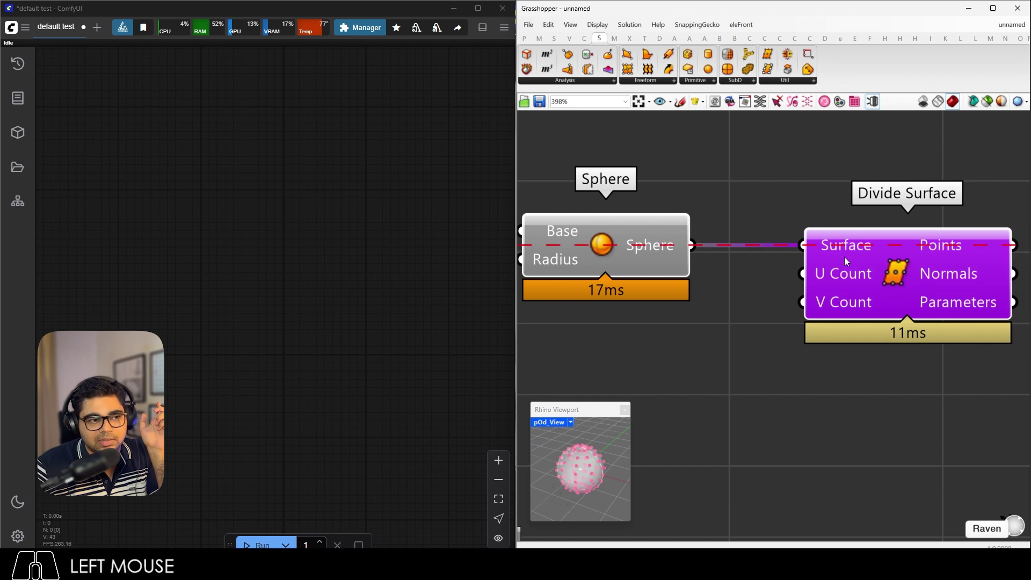
drag(736, 219, 722, 271)
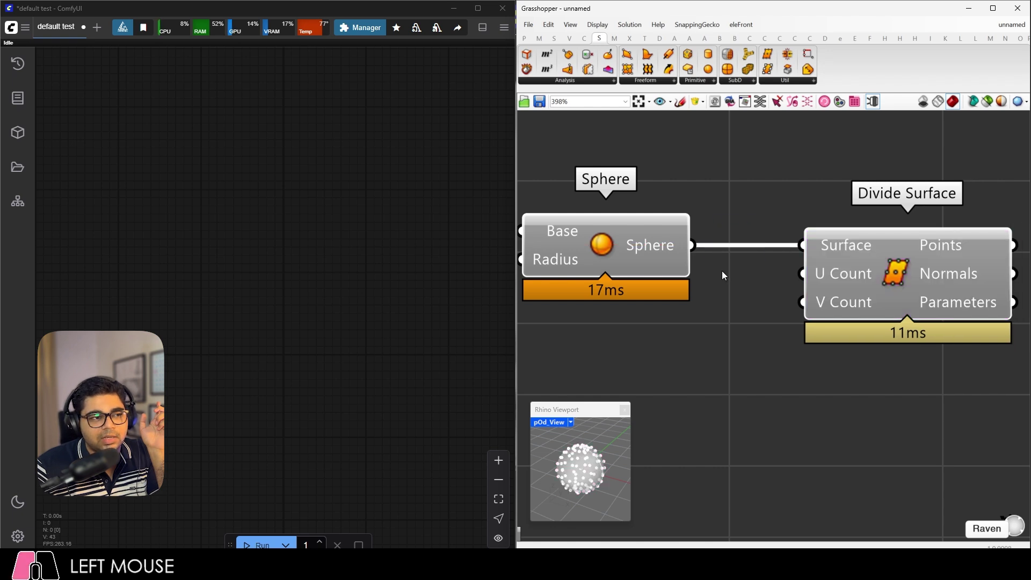
drag(752, 228, 802, 250)
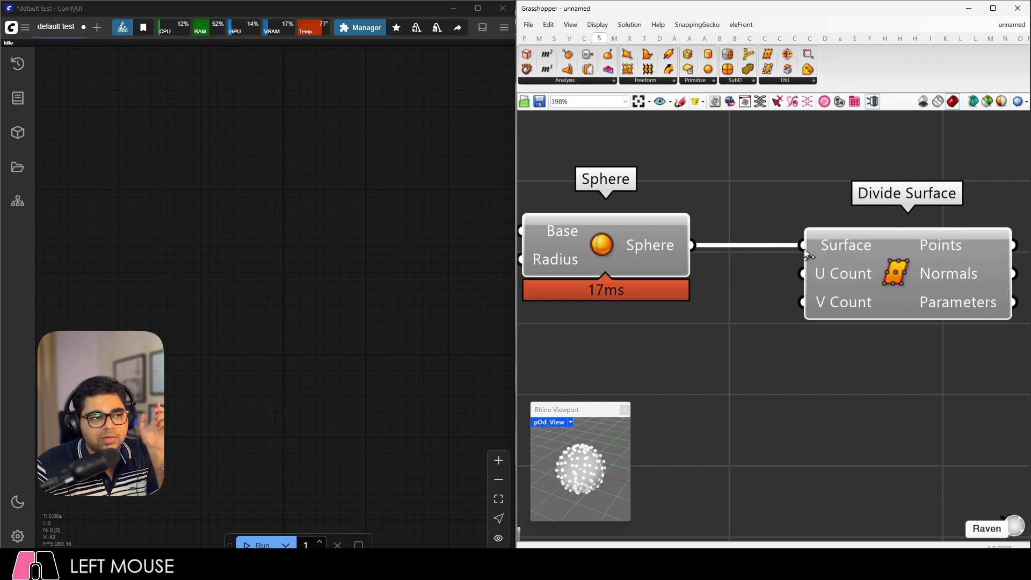
drag(691, 246, 800, 245)
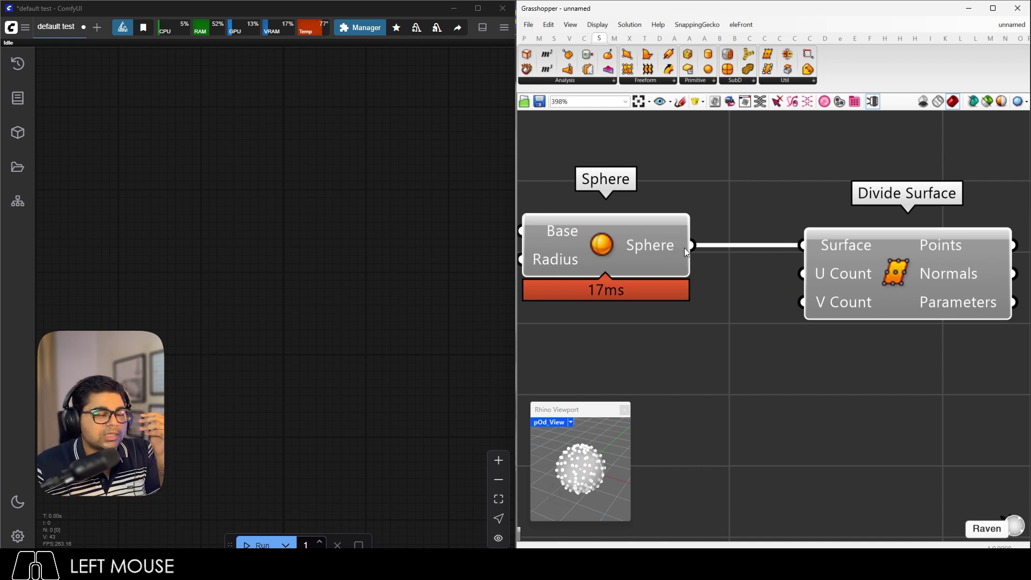
Disconnect the Sphere output from the Surface input of Divide Surface.
key(ctrl)
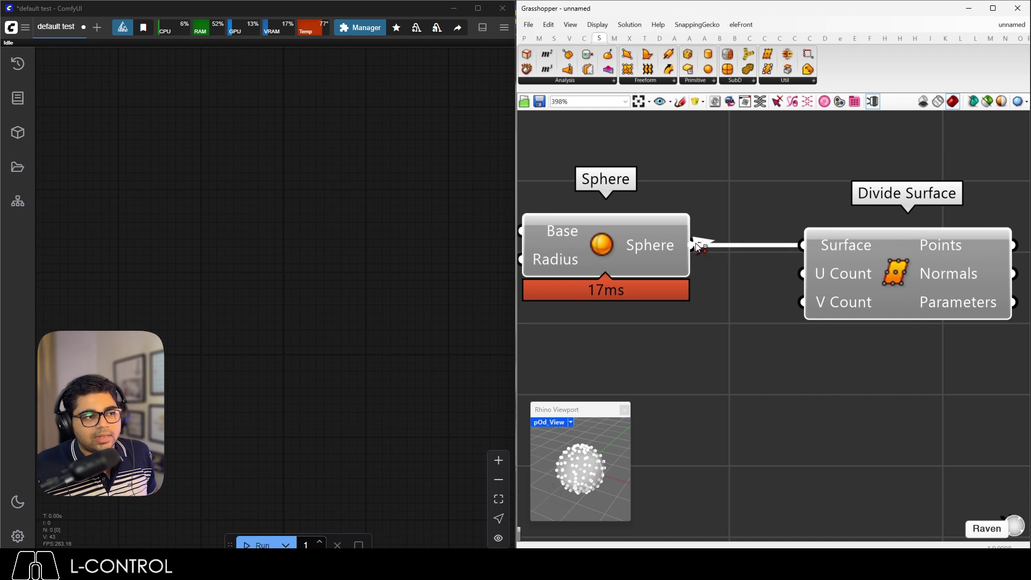
ctrl+drag(697, 247, 786, 243)
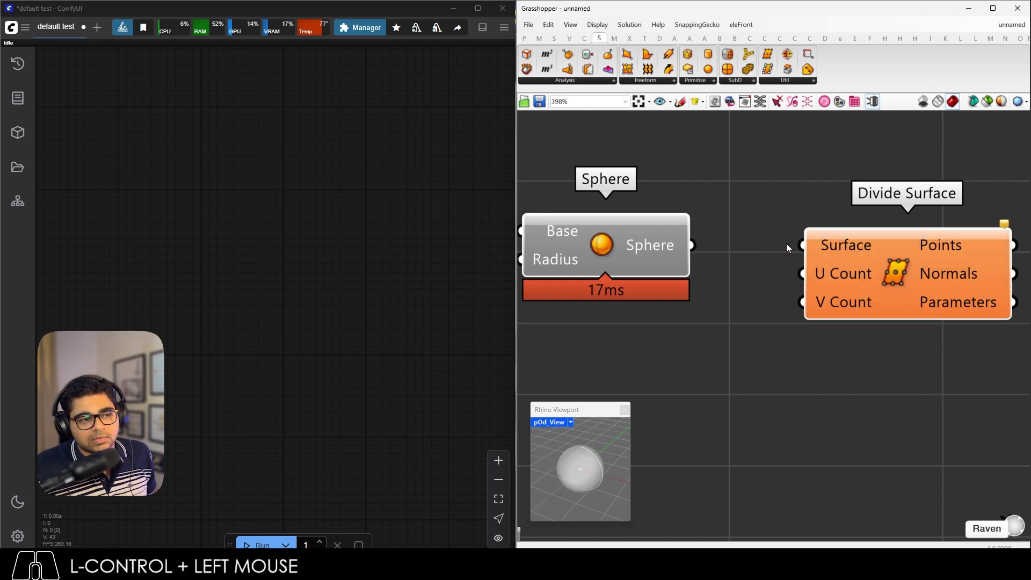
click(729, 345)
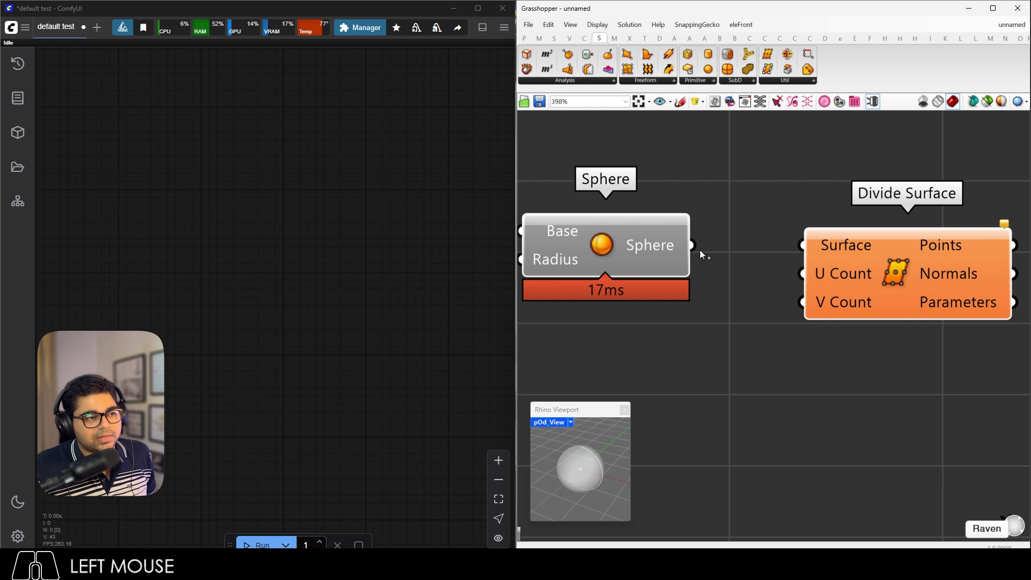
Connect the Sphere output to both the Surface and the U Count inputs of Divide Surface.
drag(697, 247, 802, 245)
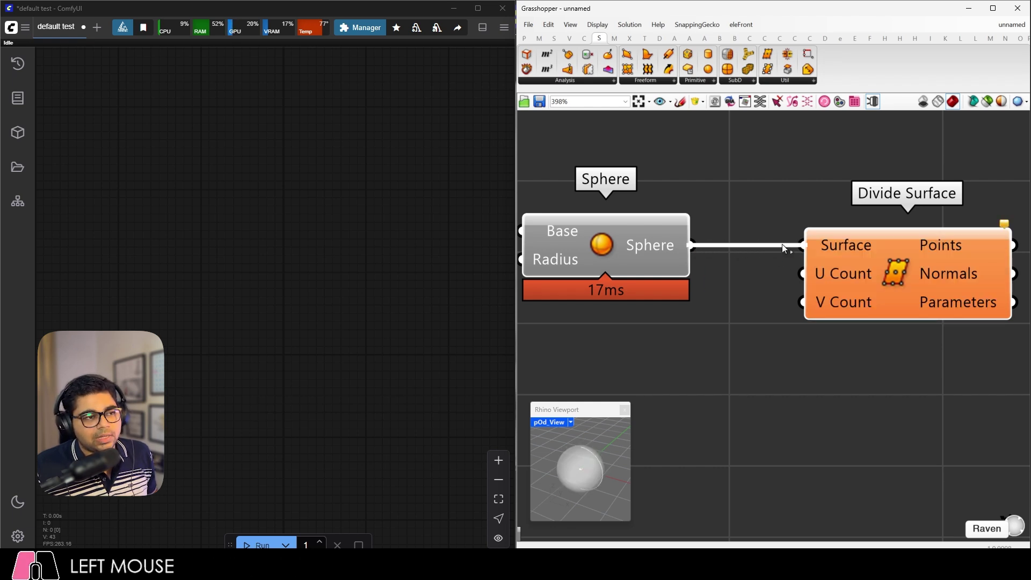
click(720, 244)
drag(693, 246, 845, 262)
click(817, 308)
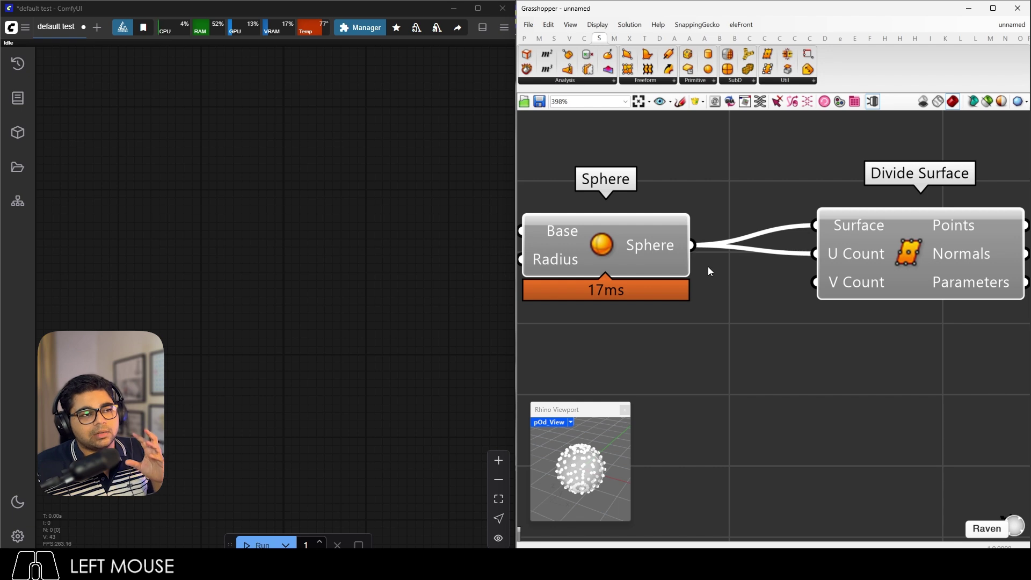
Remove the wire between the Sphere output and U Count, and move the Sphere component up slightly.
scroll(751, 305, down, 5)
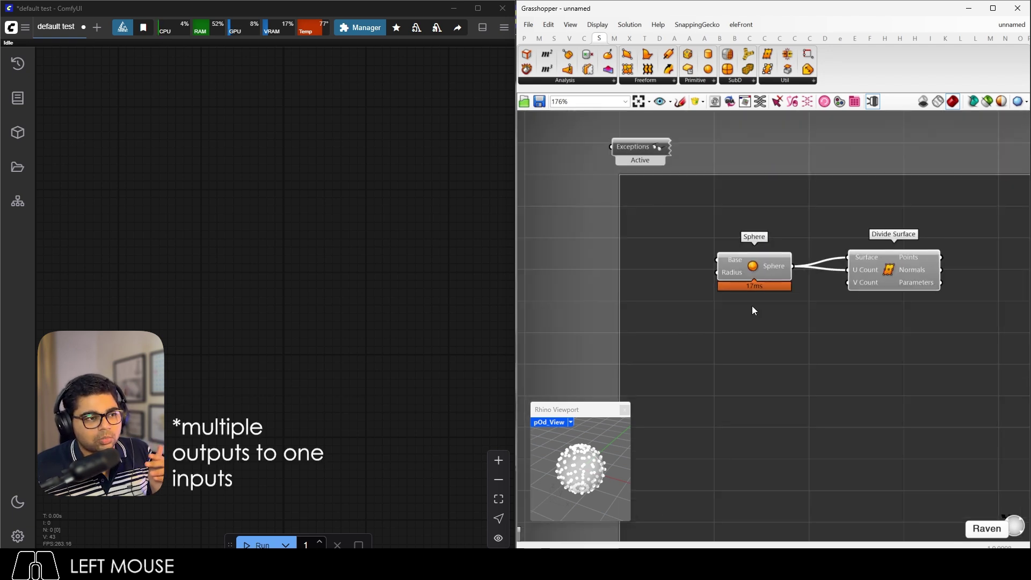
scroll(752, 305, up, 5)
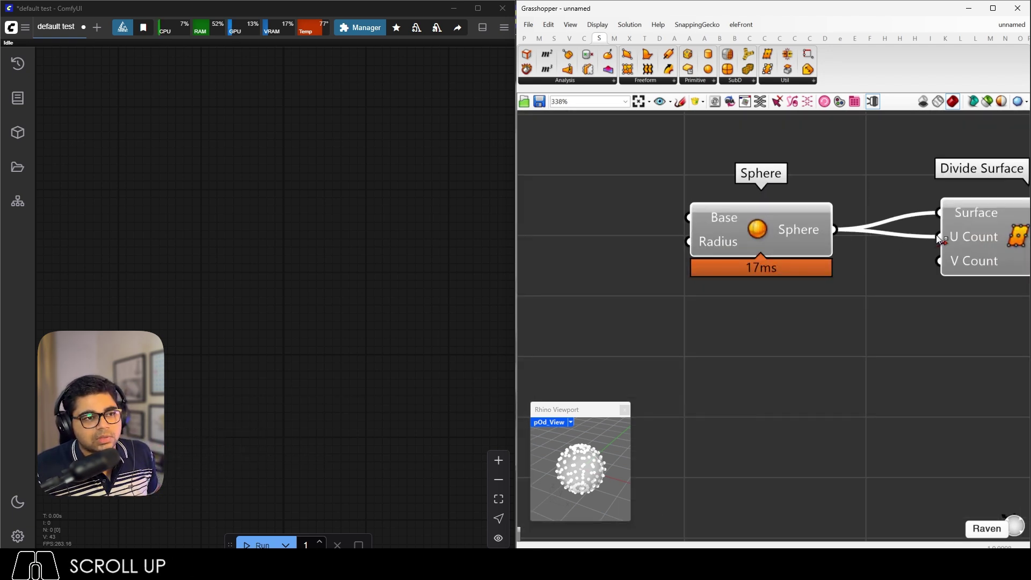
shift+drag(939, 237, 782, 216)
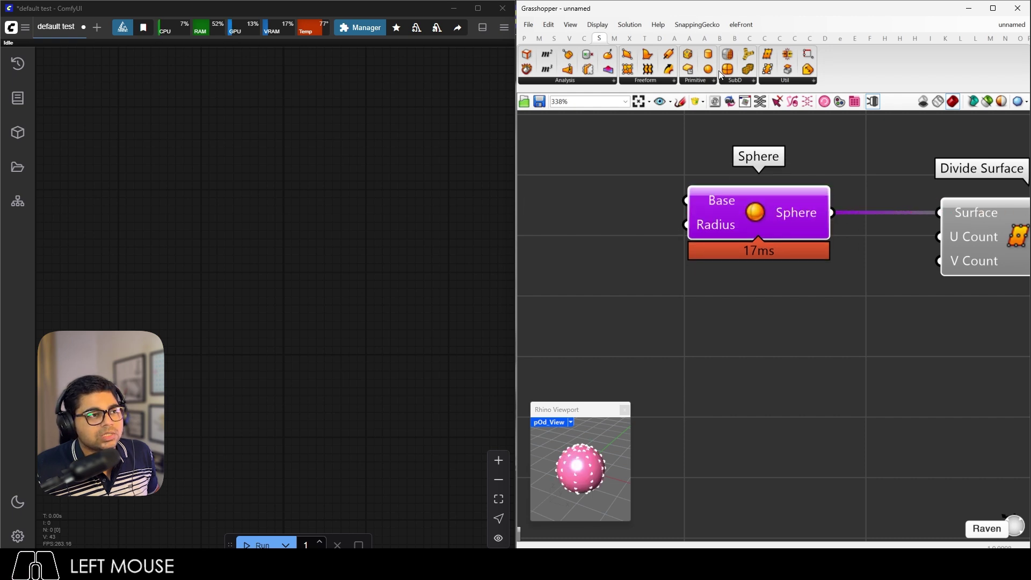
Add a Cylinder component below the Sphere component and move Divide Surface closer to them.
drag(709, 54, 770, 337)
click(881, 343)
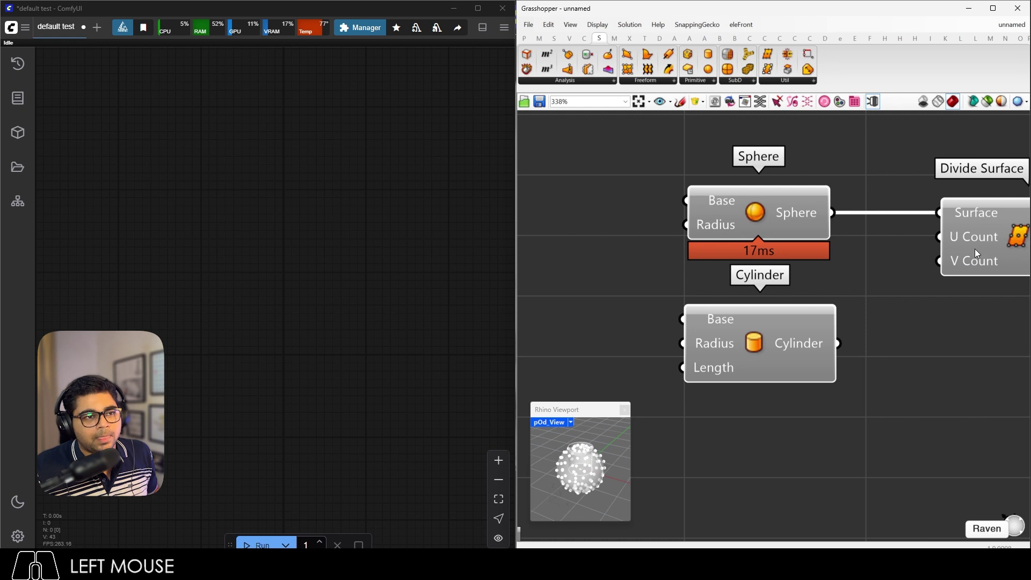
drag(975, 249, 929, 246)
click(824, 186)
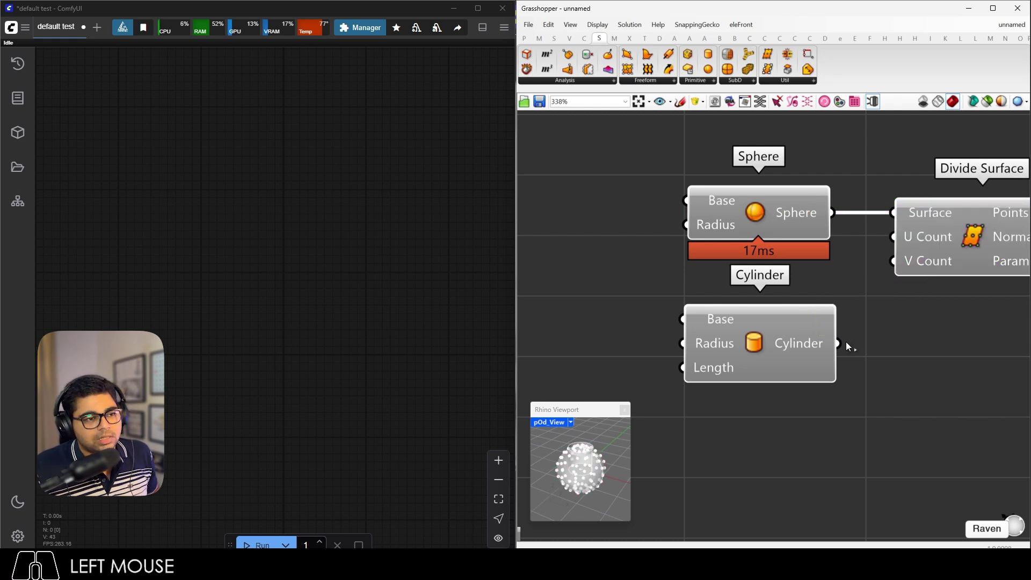
Try feeding the Surface input from the Cylinder alone and from Sphere and Cylinder together, ending with only the Sphere connected.
drag(838, 343, 895, 214)
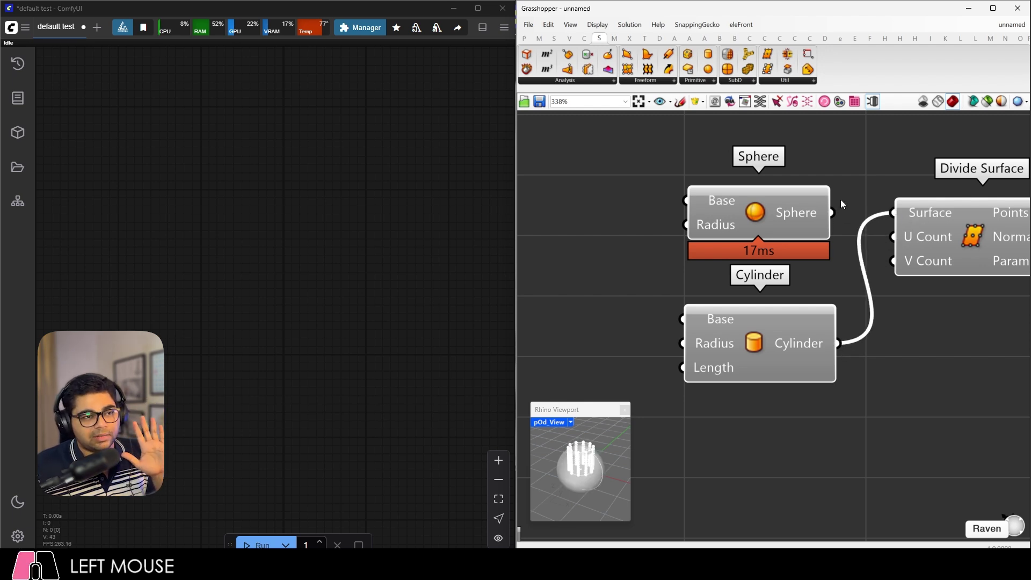
drag(831, 213, 892, 212)
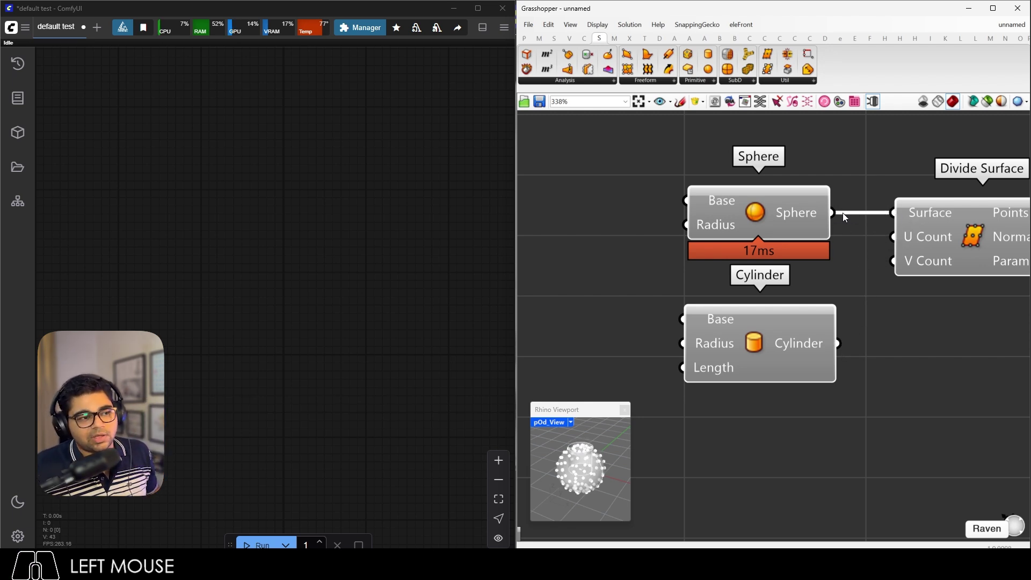
shift+drag(839, 343, 881, 221)
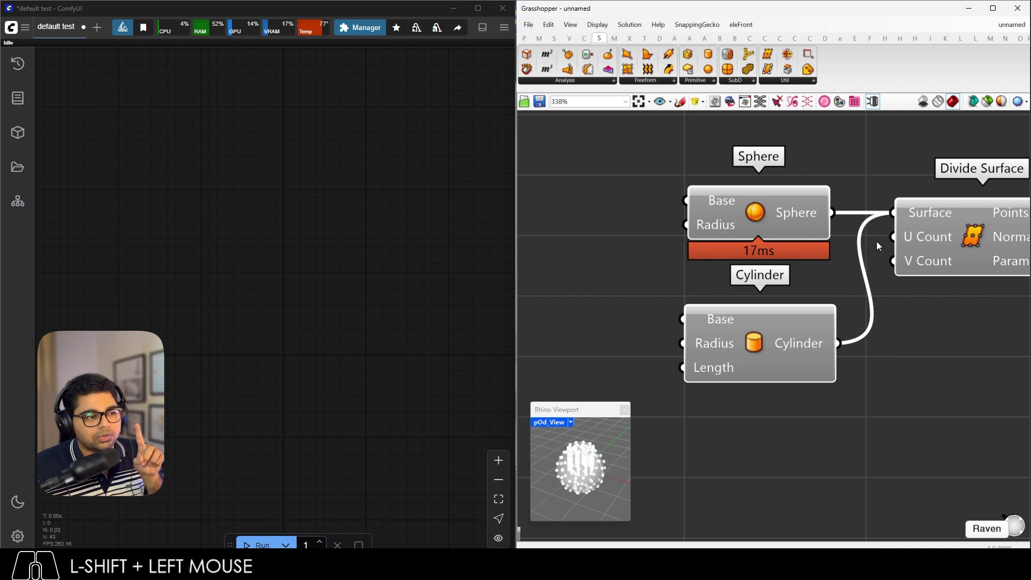
drag(833, 212, 895, 213)
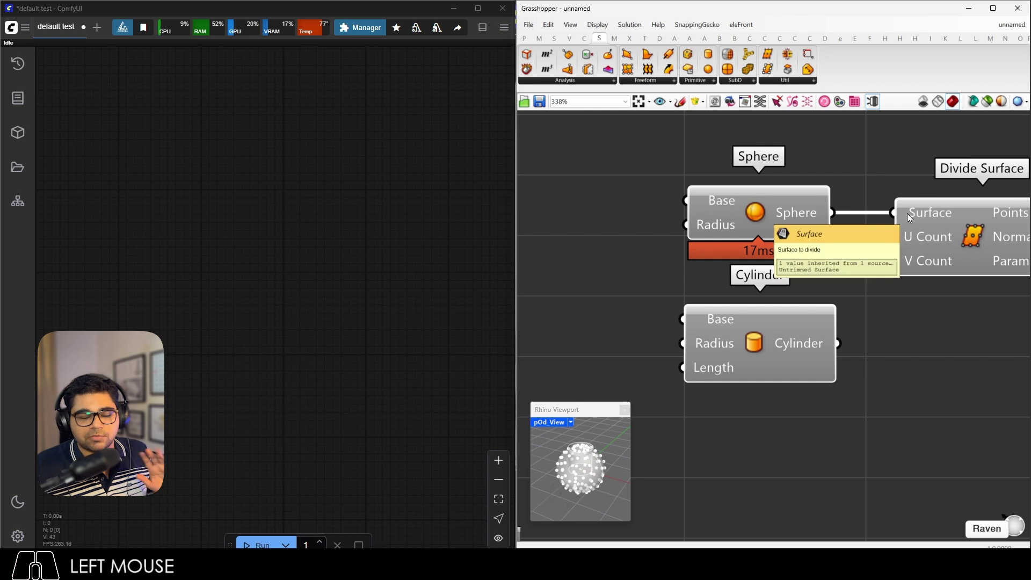
Make the Cylinder output the only source of Divide Surface's Surface input and move the Sphere component farther from Divide Surface.
shift+drag(839, 343, 833, 212)
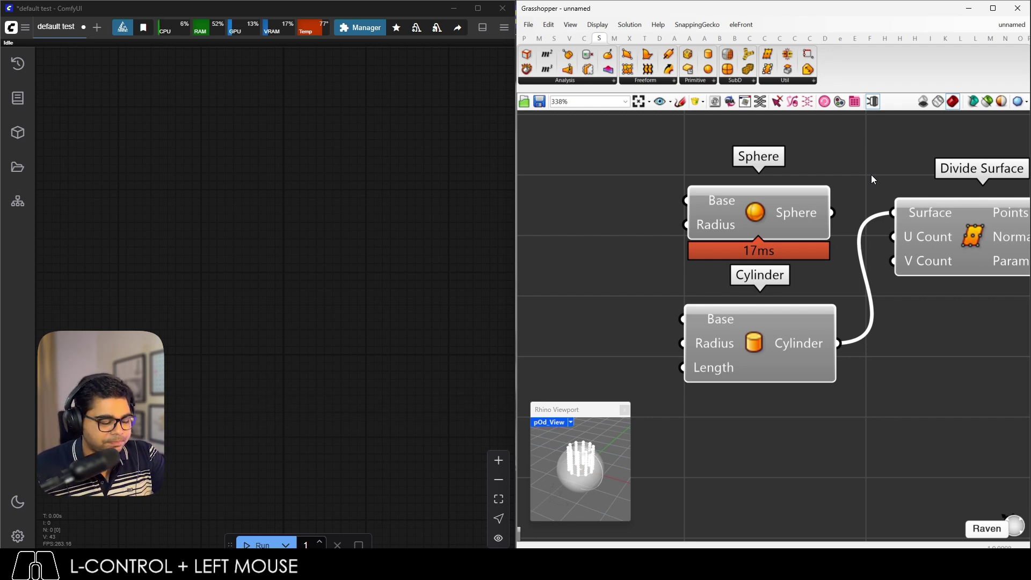
ctrl+drag(785, 206, 736, 206)
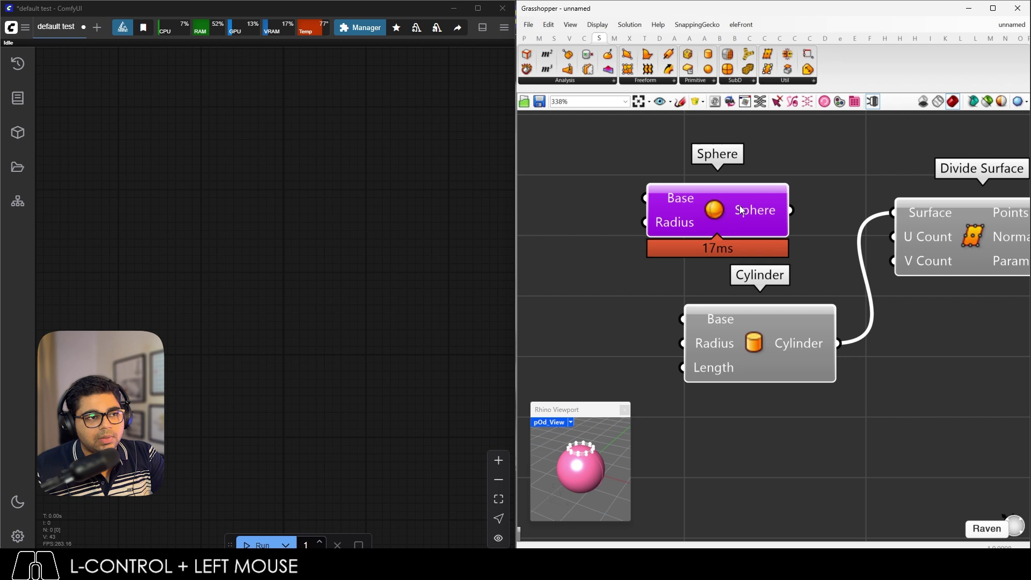
click(838, 197)
Spread the wired components apart by moving Divide Surface slightly up and away and shifting the Cylinder component back.
drag(945, 215, 958, 202)
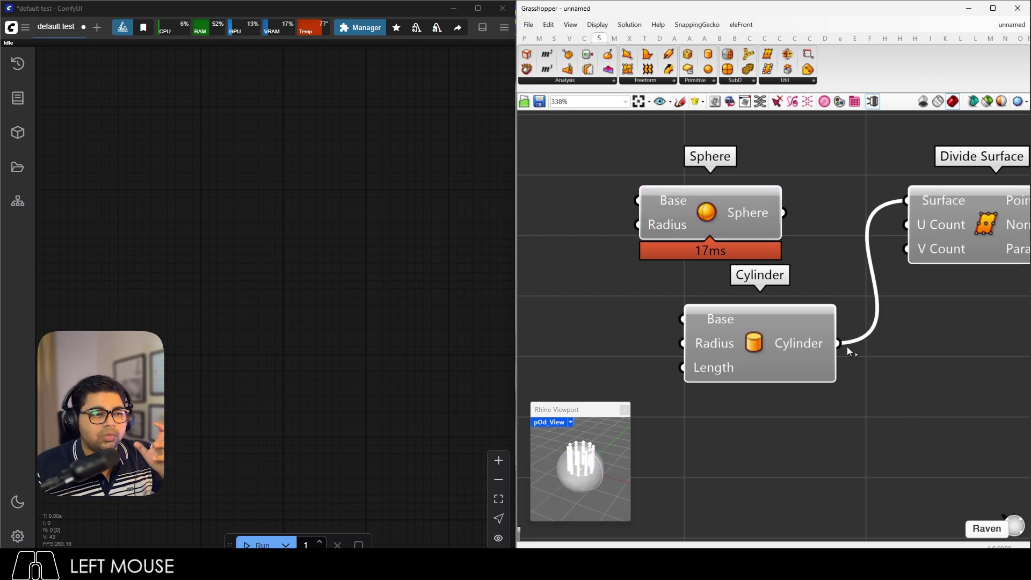
click(796, 348)
drag(797, 347, 776, 354)
click(870, 365)
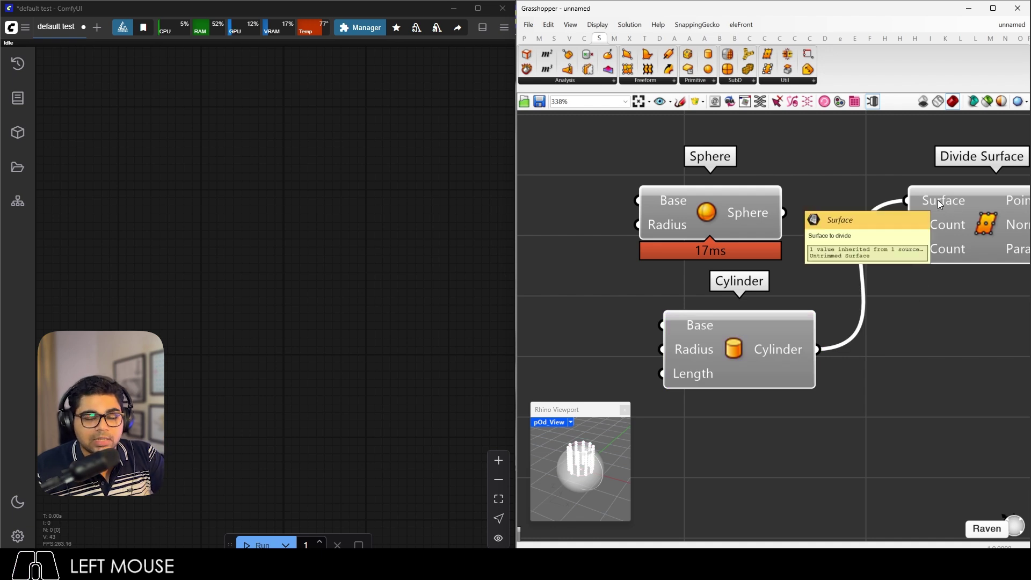
Set the wire display of Divide Surface's Surface input to Faint.
scroll(856, 238, down, 2)
scroll(983, 218, up, 1)
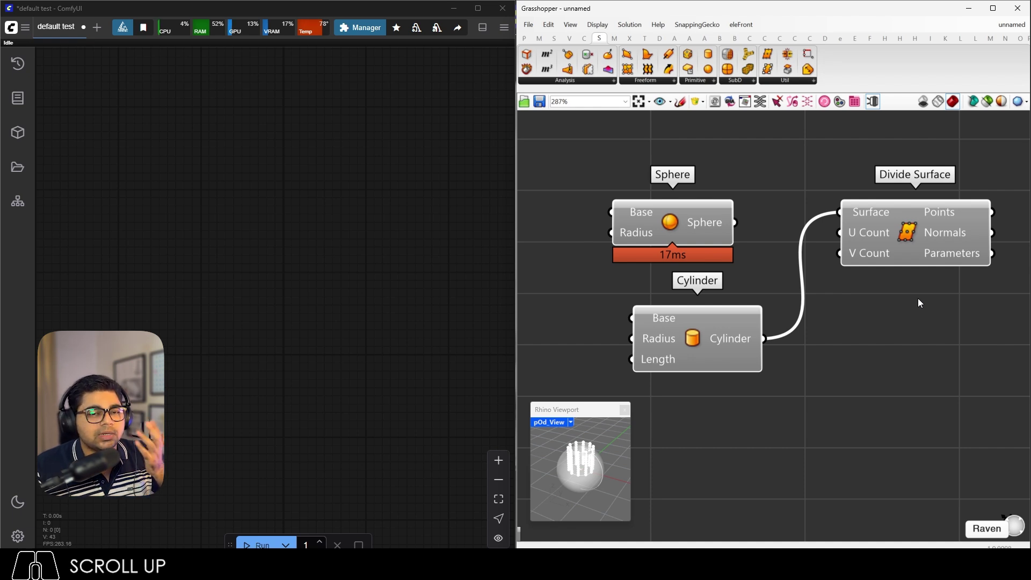
right_click(857, 212)
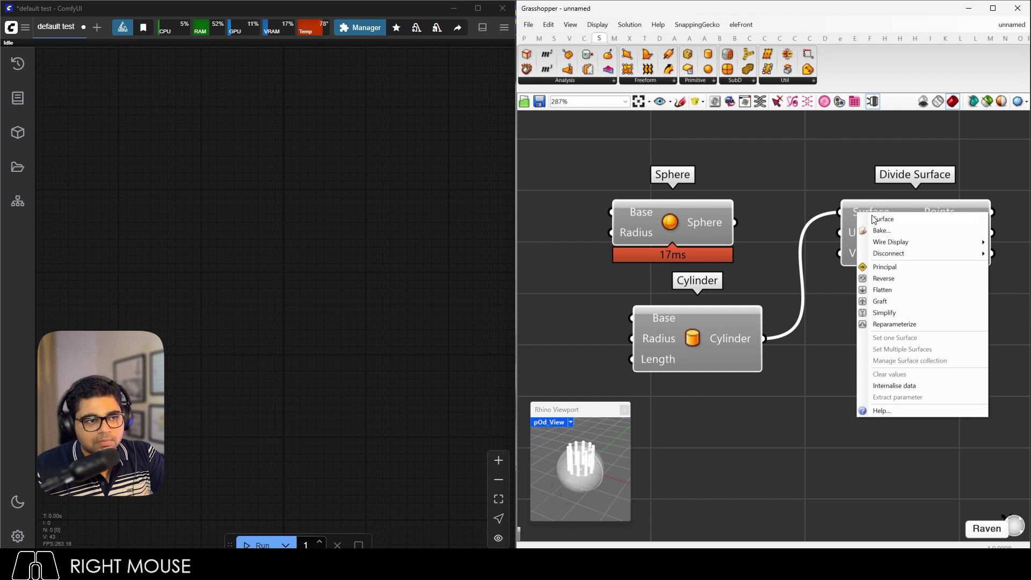
mouse_move(894, 245)
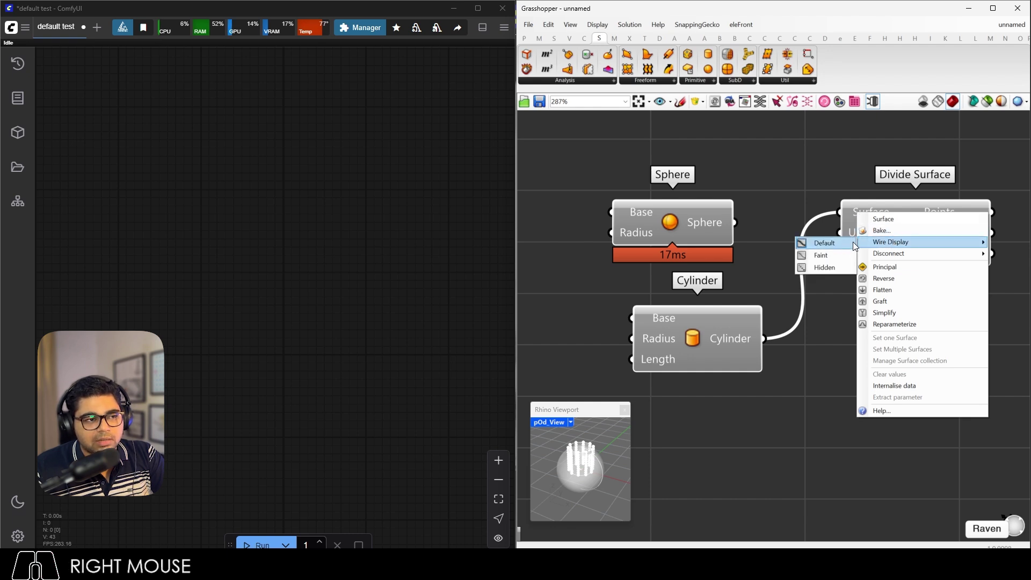
click(831, 254)
click(830, 232)
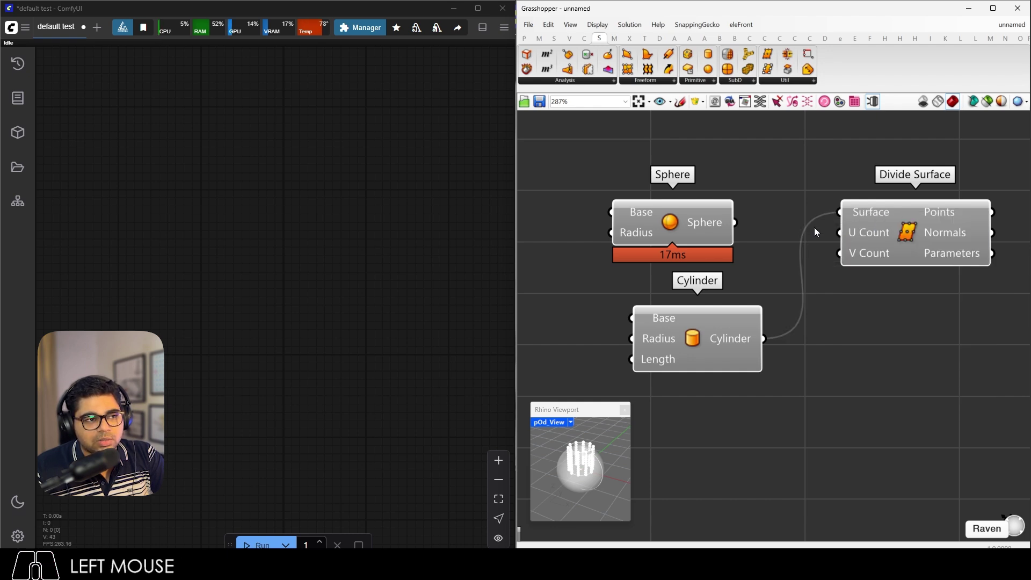
Set the Surface input's wire display to Hidden and examine the input grip up close.
right_click(874, 212)
mouse_move(907, 242)
click(849, 268)
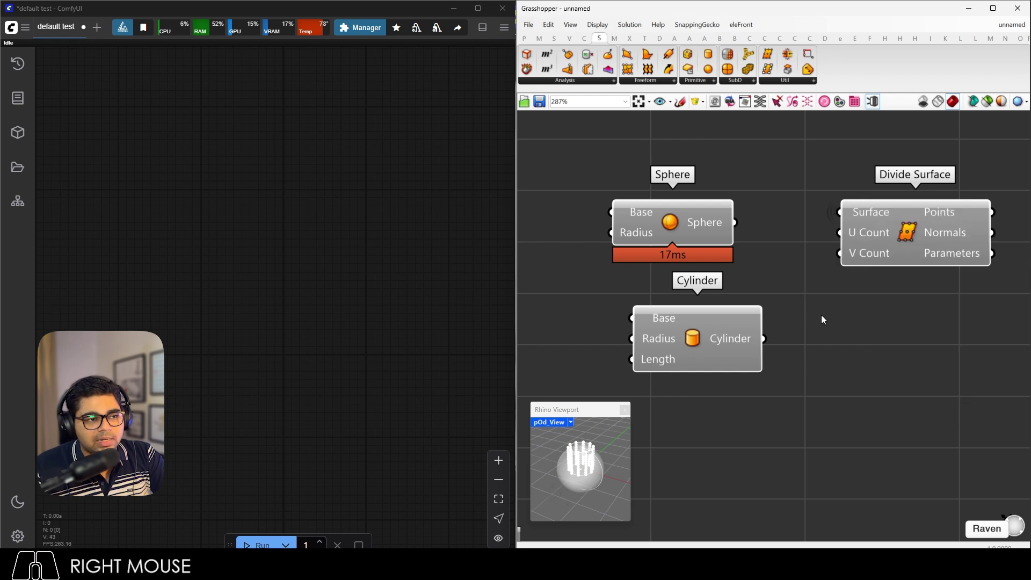
scroll(836, 198, up, 5)
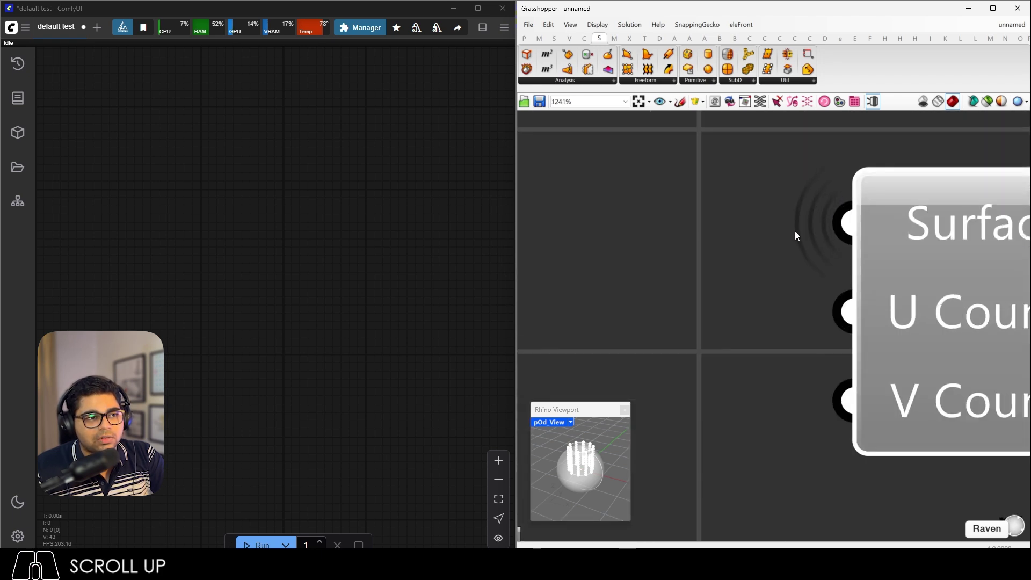
scroll(815, 220, down, 4)
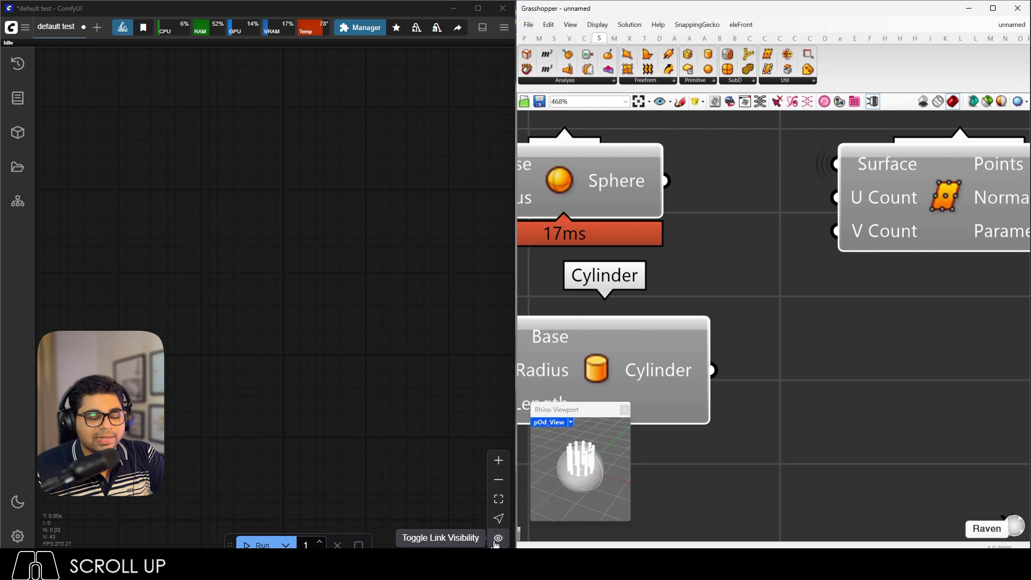
Return the Surface input's wire display to Default.
right_click(856, 161)
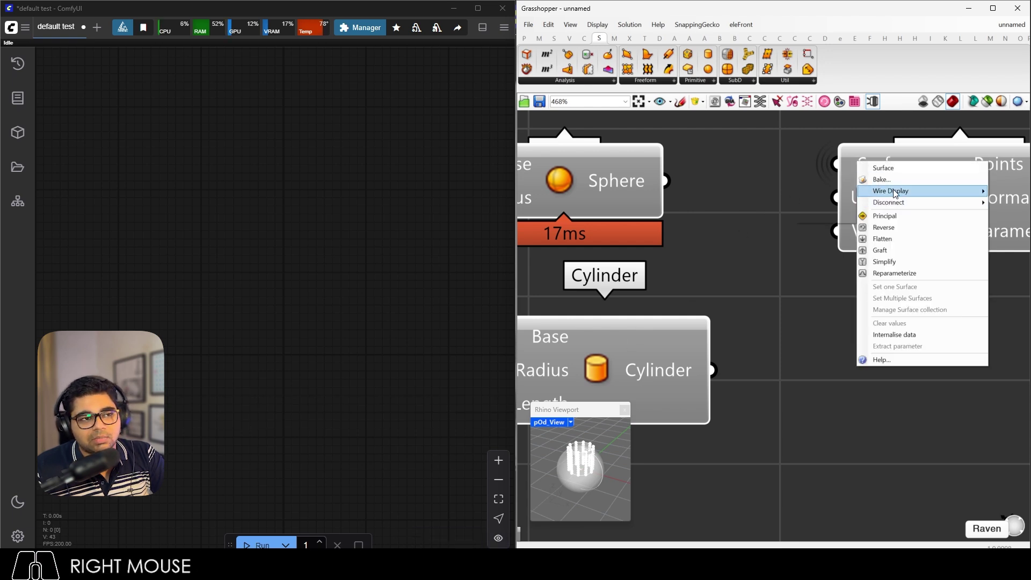
mouse_move(894, 192)
click(811, 191)
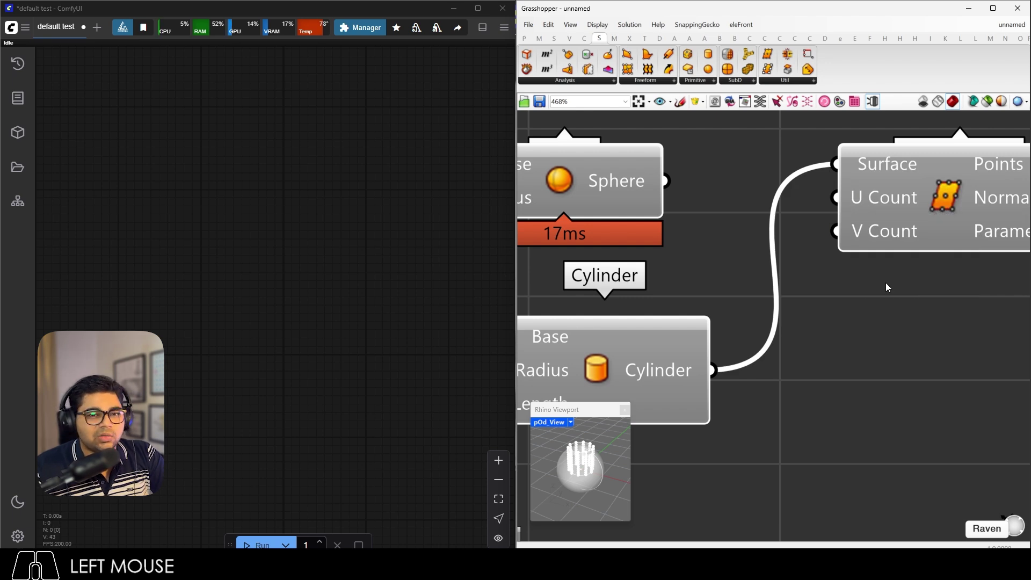
Move the Sphere component slightly up to widen its gap above Cylinder, and reveal where it is found in the component library.
scroll(857, 266, down, 3)
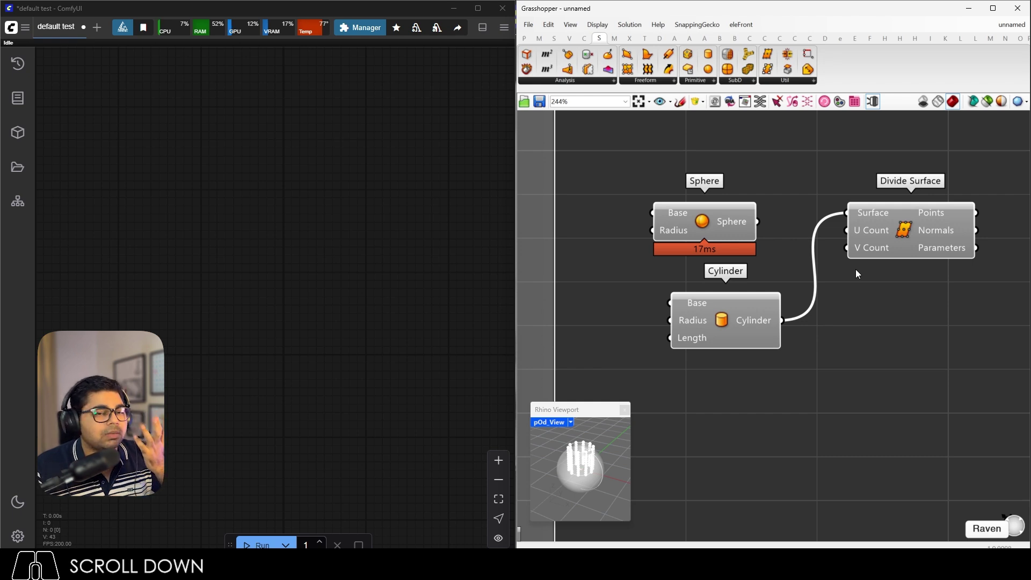
drag(717, 226, 731, 211)
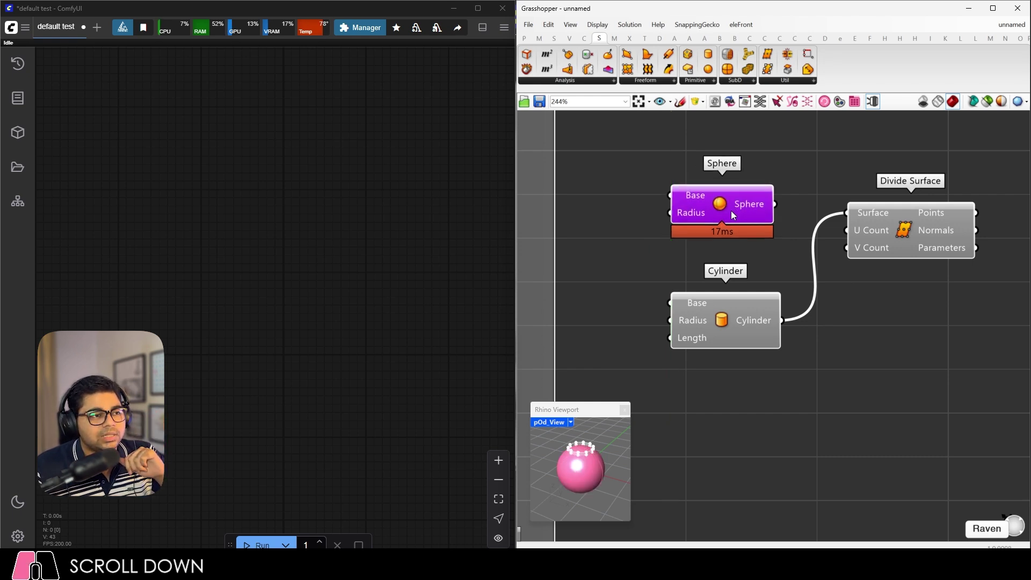
click(803, 179)
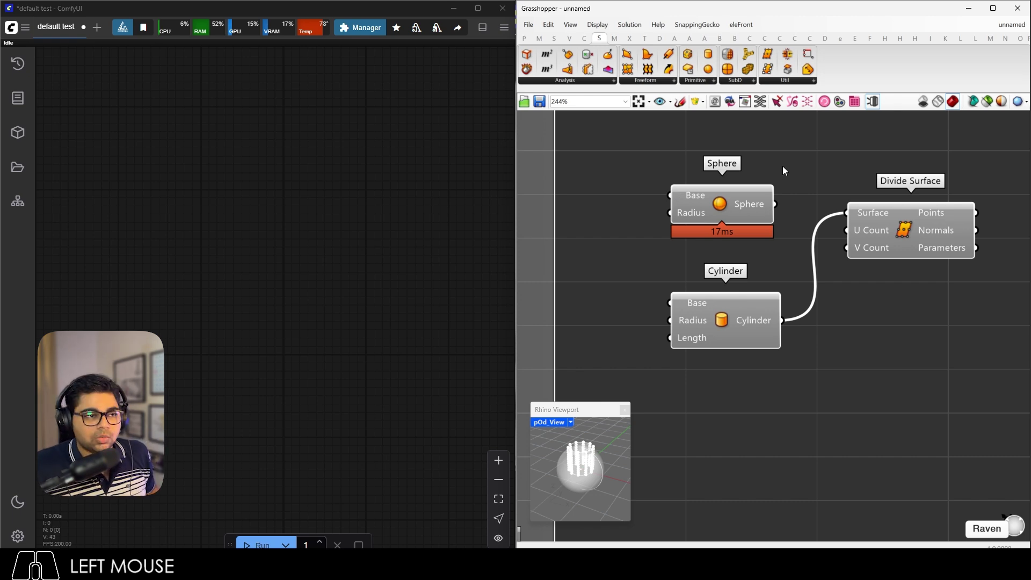
ctrl+alt+click(717, 206)
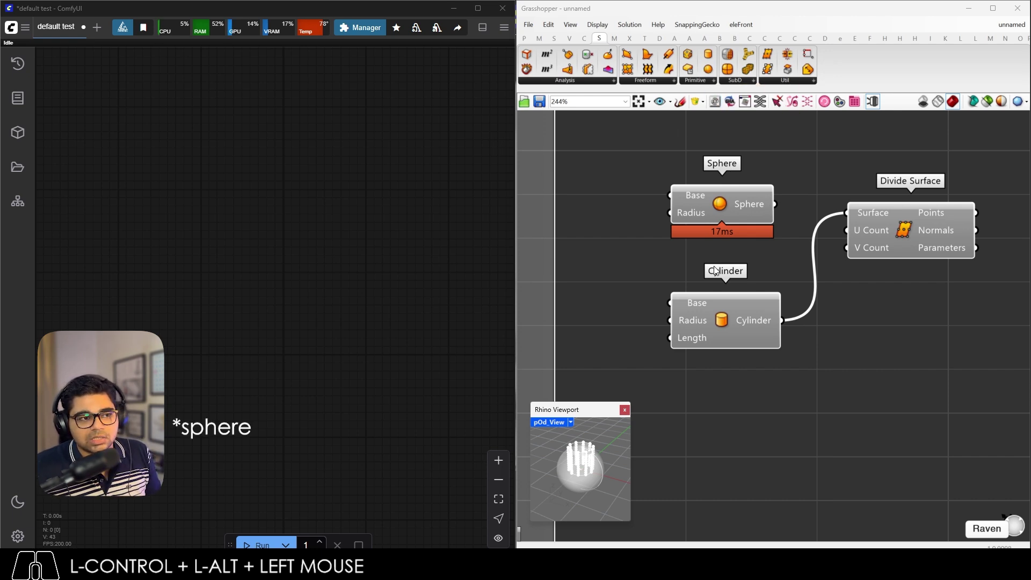
Try the canvas keyword search with circle and Sphere, placing a second Sphere component below Divide Surface and deleting it.
double_click(861, 397)
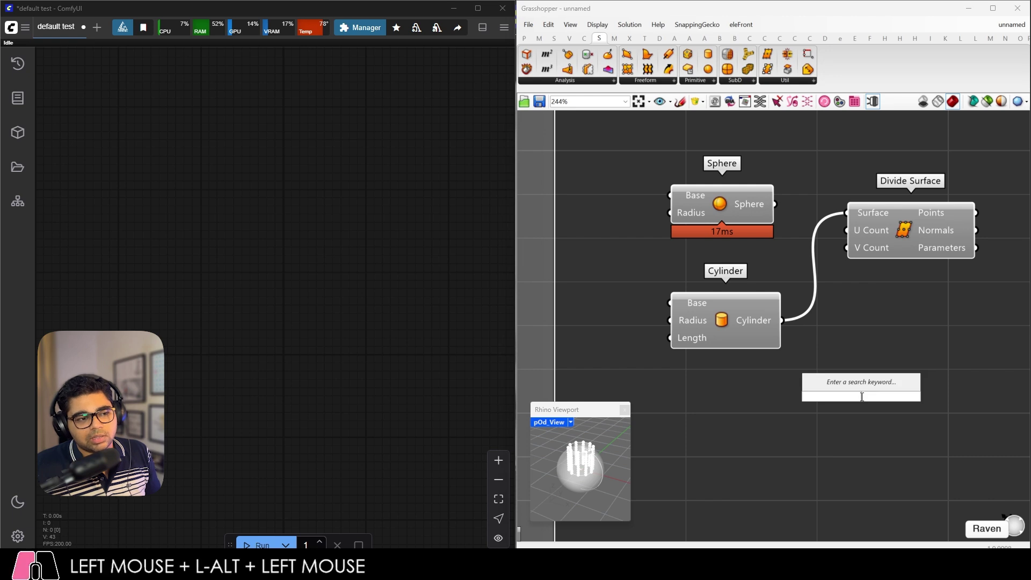
text(circle)
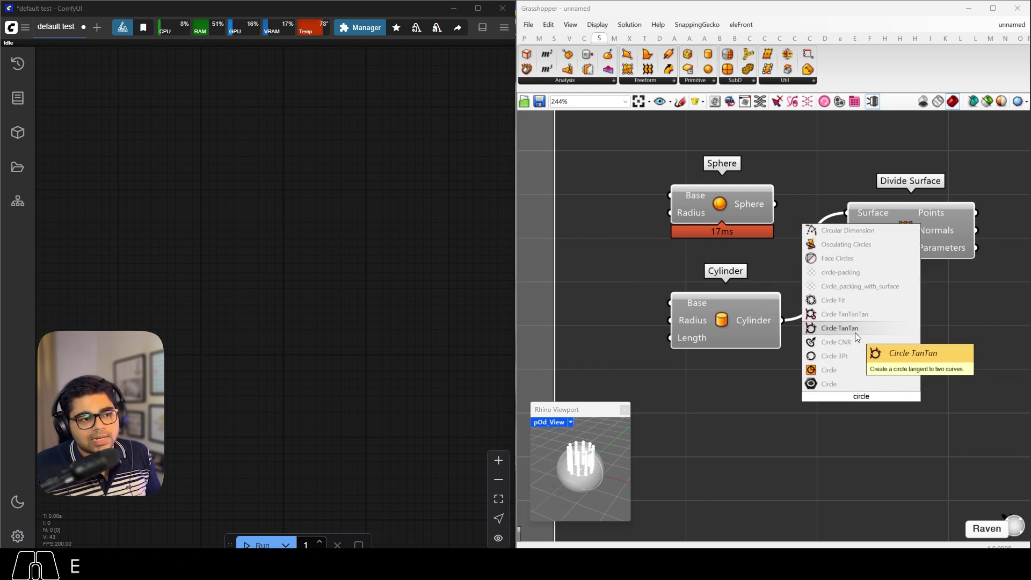
double_click(862, 396)
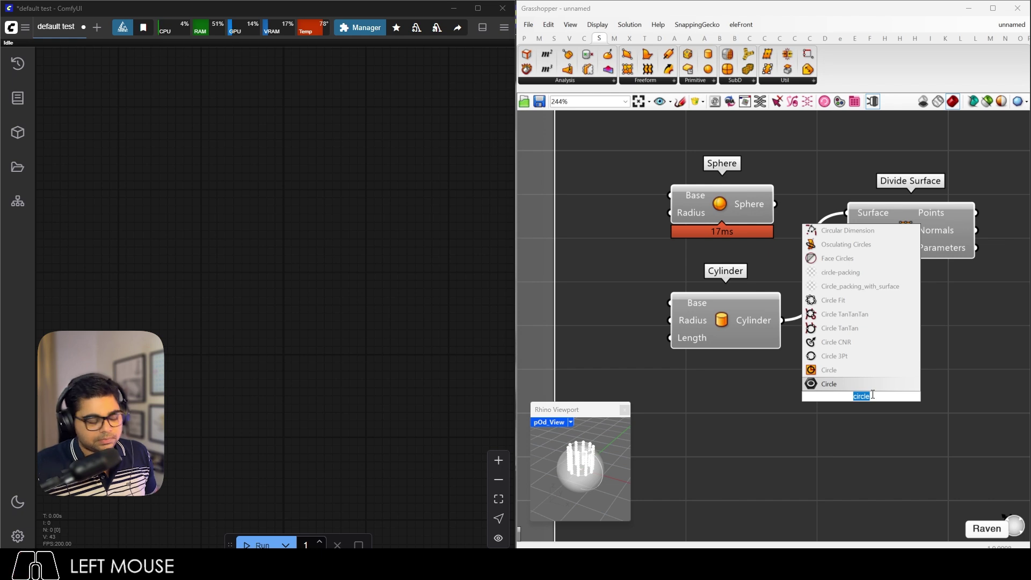
text(Sphere)
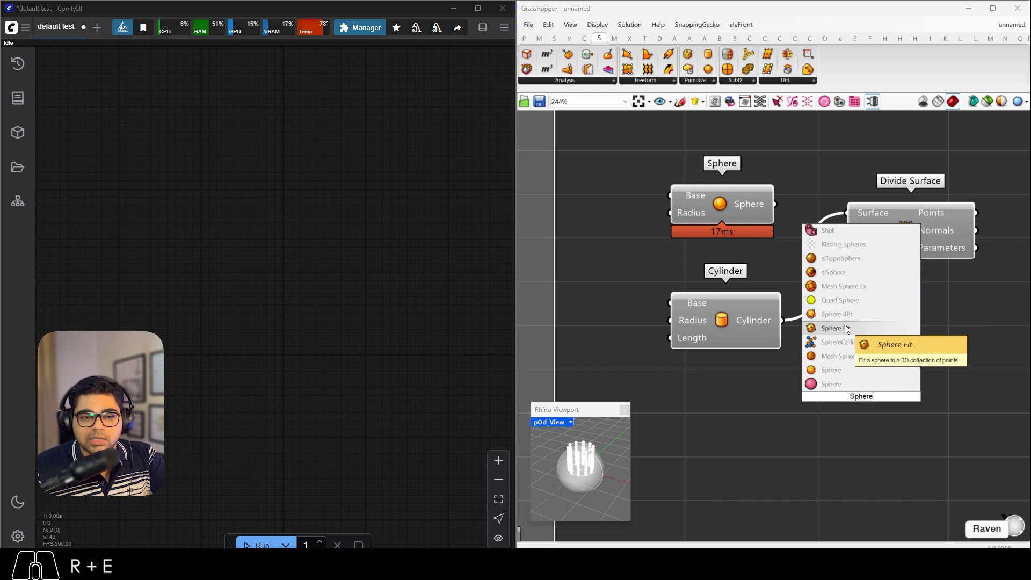
click(833, 368)
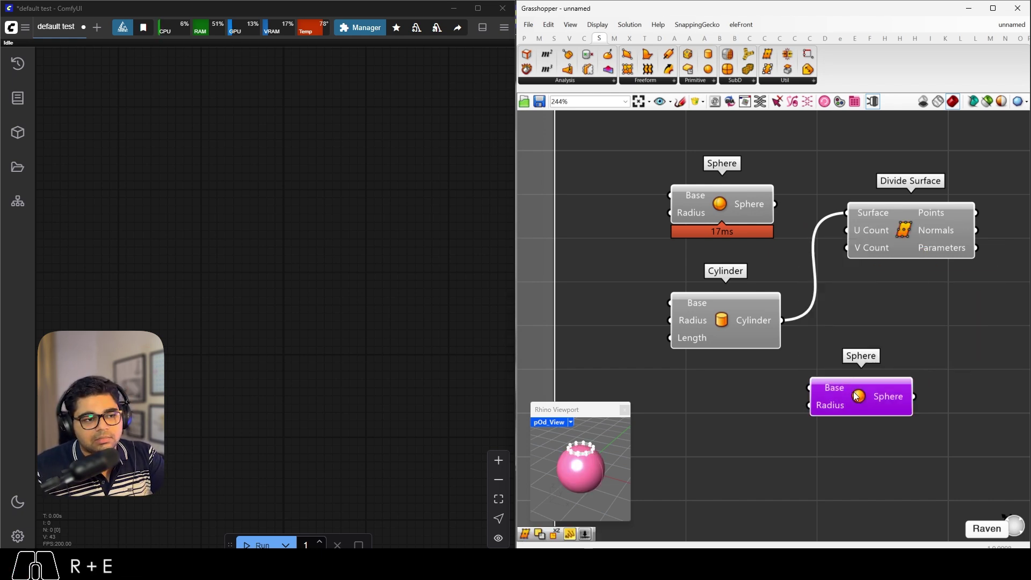
key(Delete)
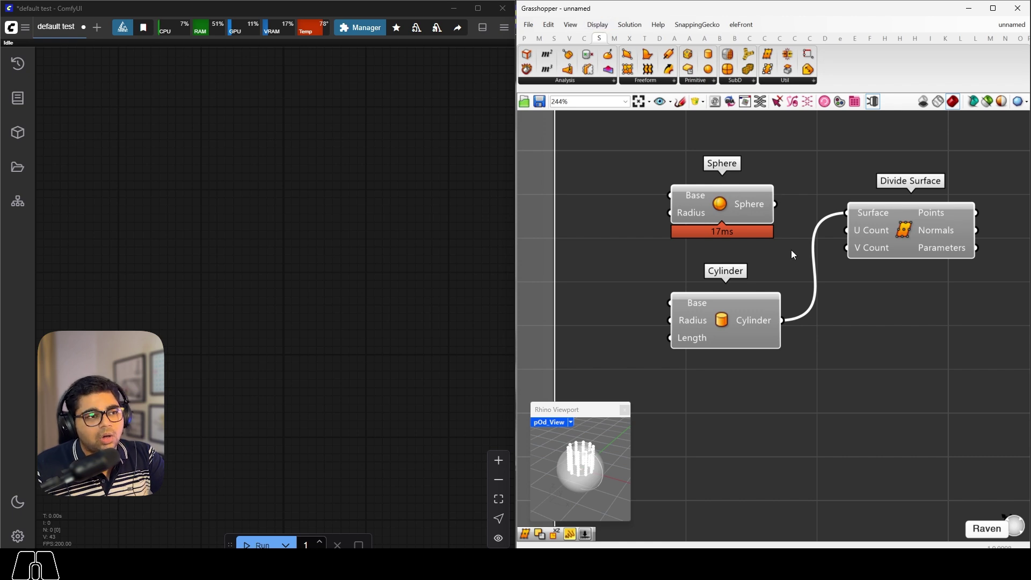
double_click(840, 347)
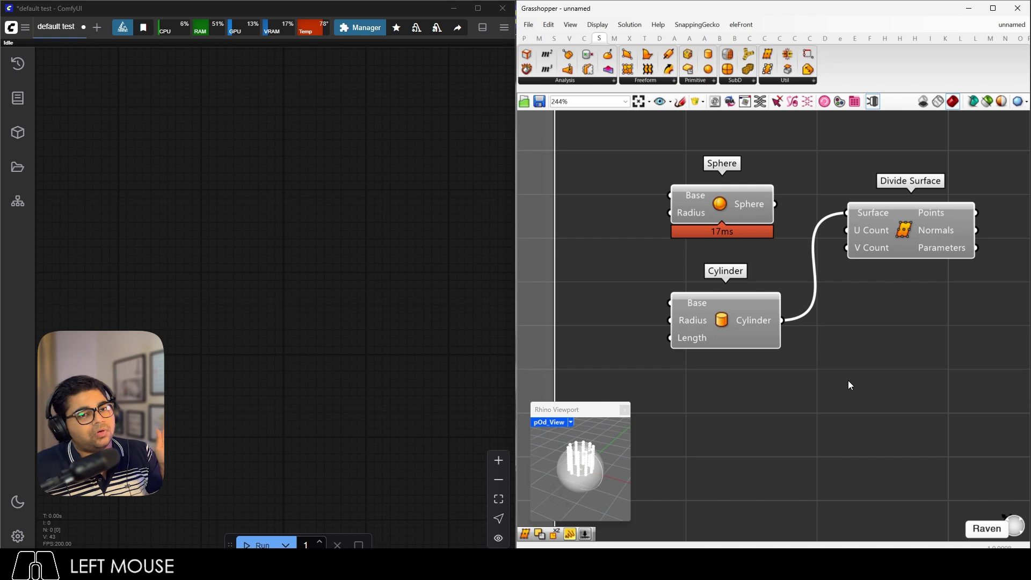
Switch to ComfyUI, add a Load Checkpoint node through the node search, and shift it left on the canvas.
click(256, 234)
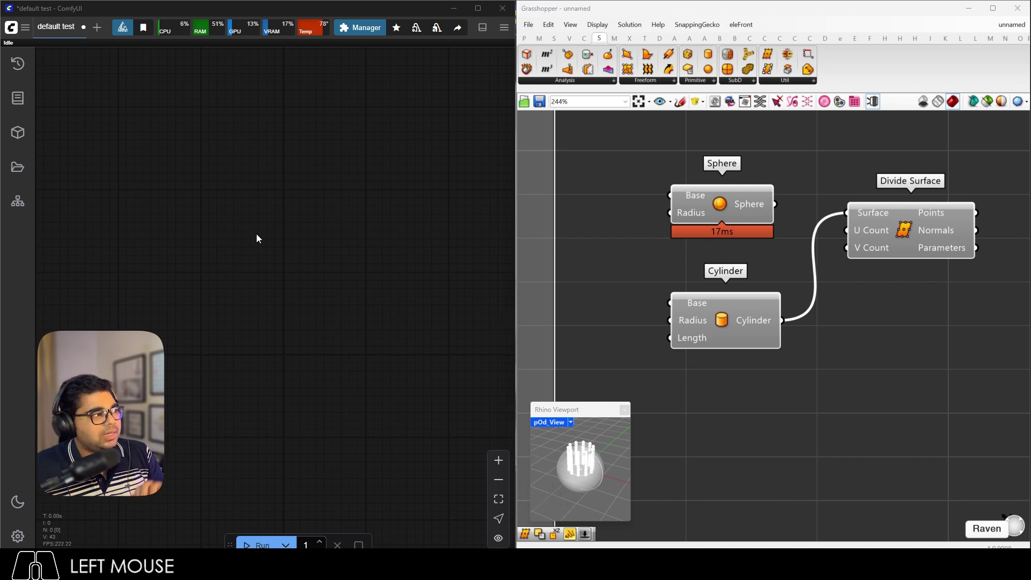
double_click(182, 201)
text(load chec)
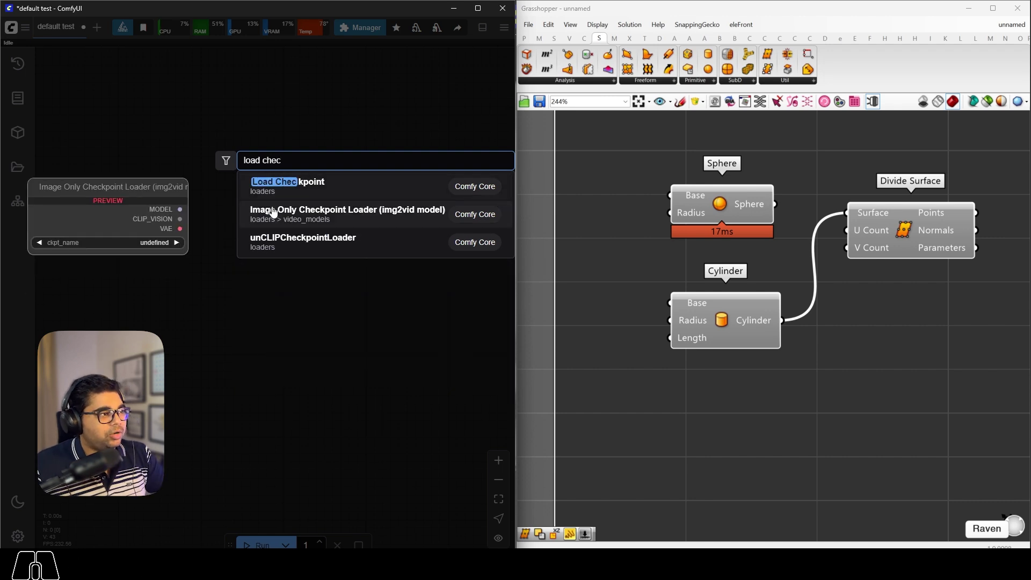
click(285, 183)
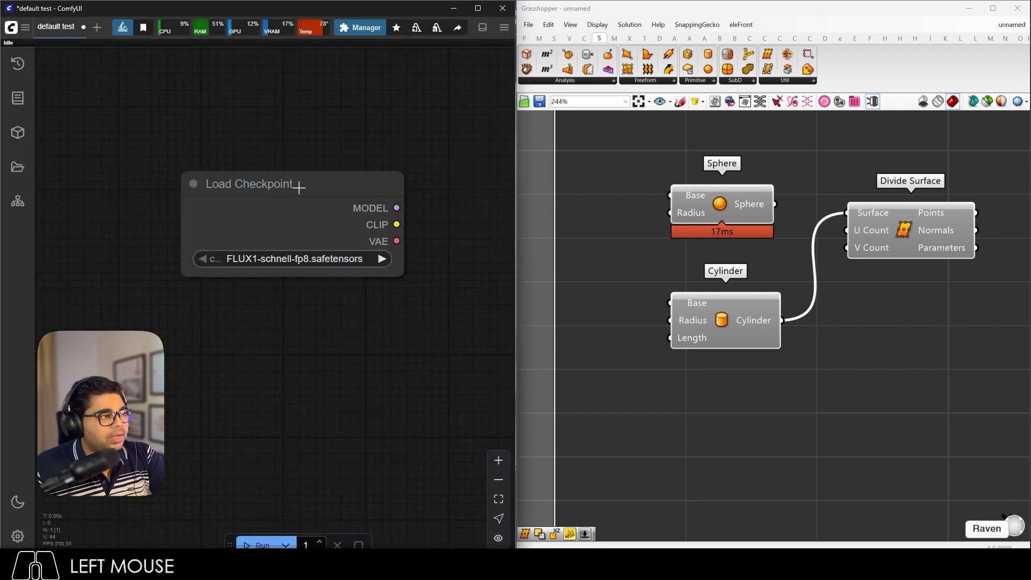
drag(299, 184, 201, 184)
Try adding an AIO Aux Preprocessor node from the ControlNet Preprocessors category below Load Checkpoint, and delete it.
right_click(279, 315)
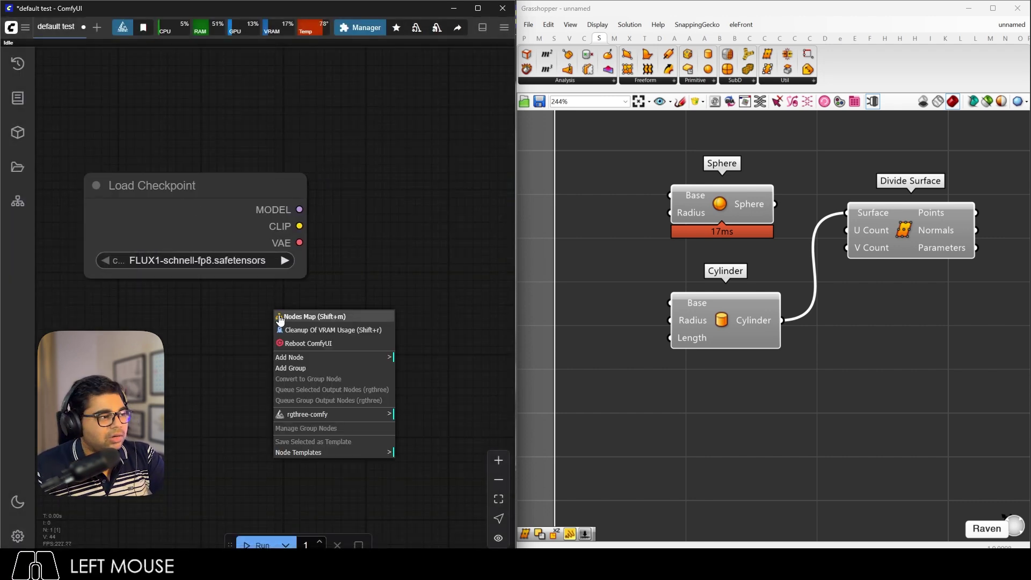
click(310, 359)
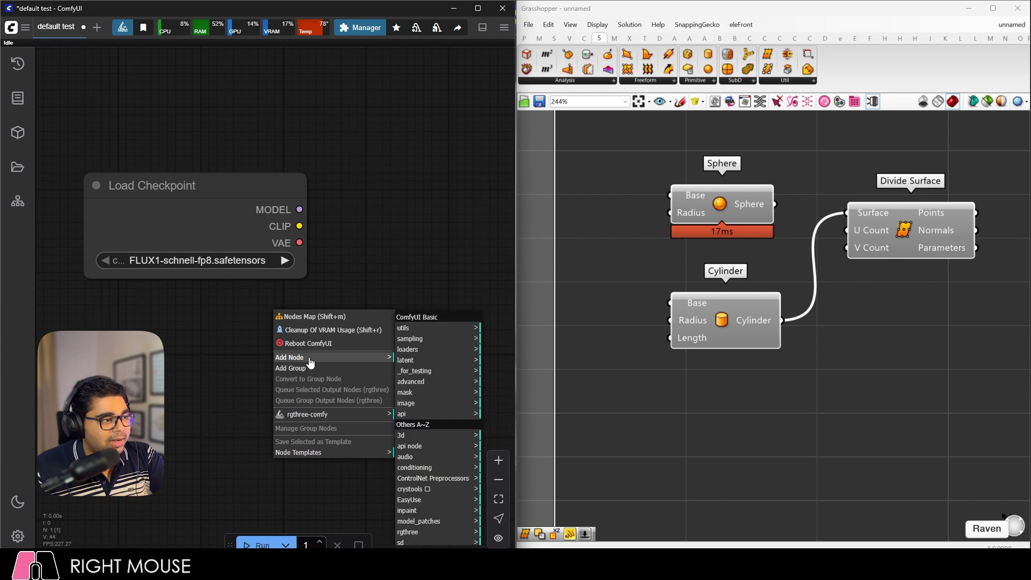
click(428, 328)
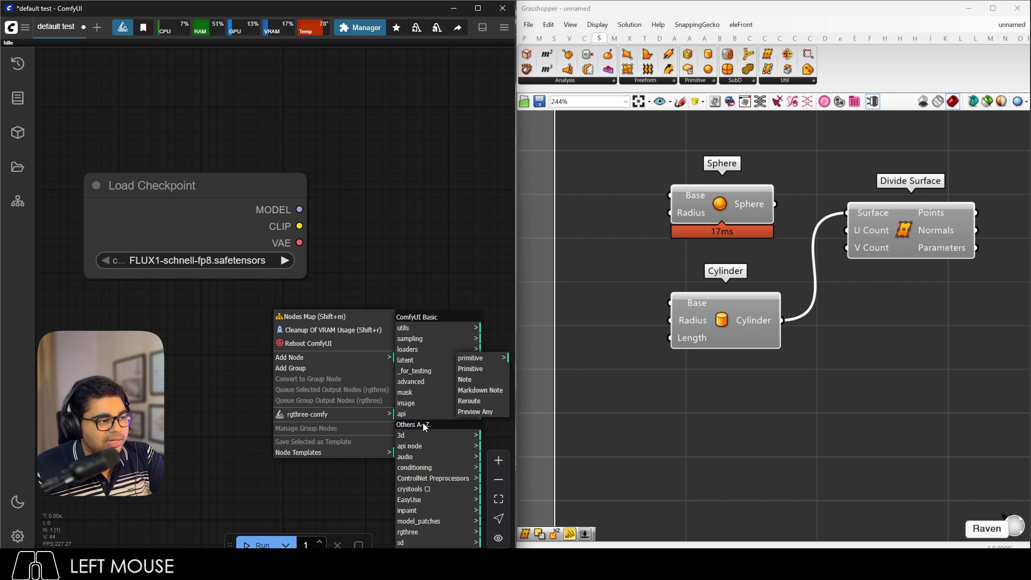
scroll(425, 446, down, 1)
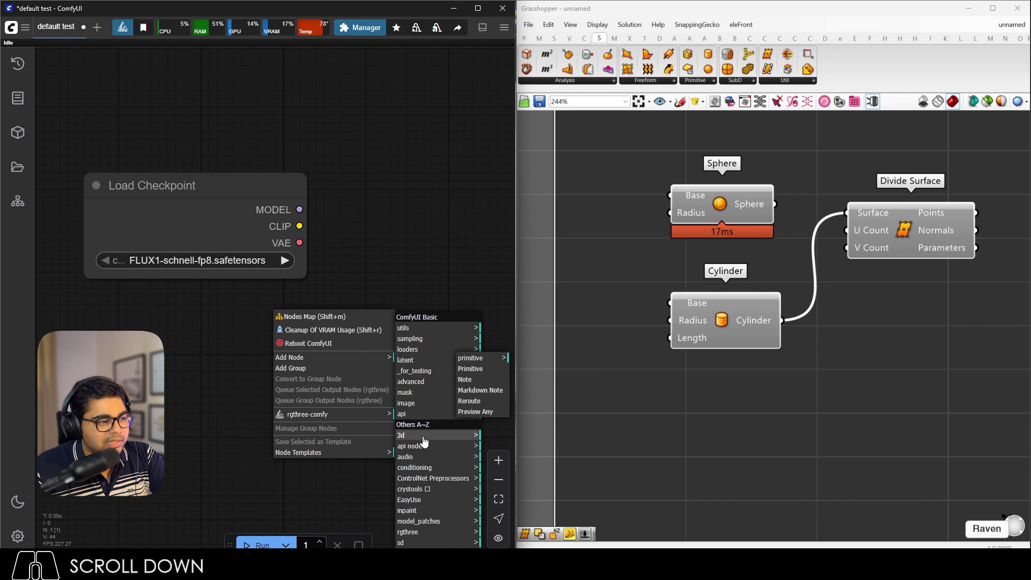
click(426, 479)
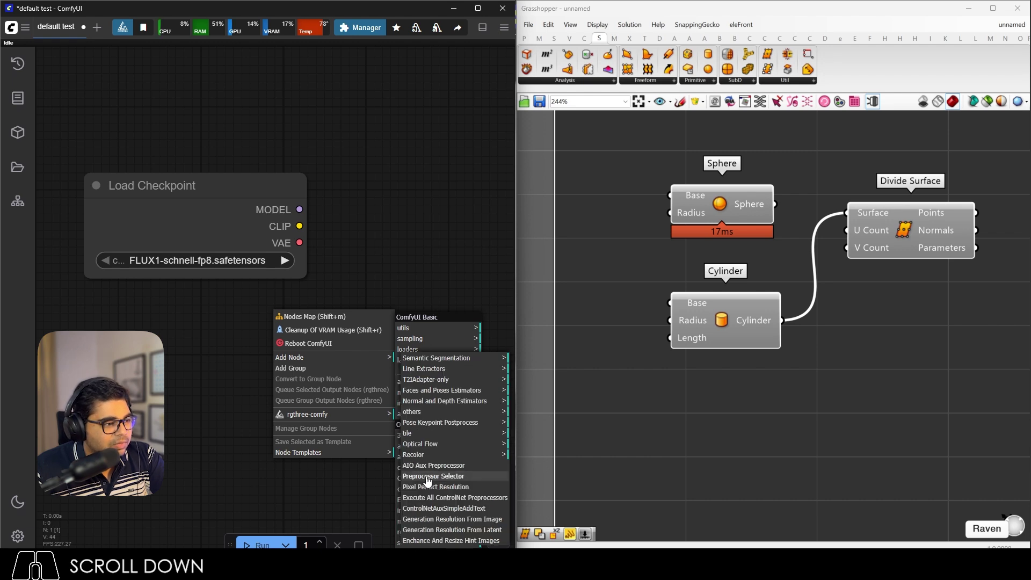
click(454, 466)
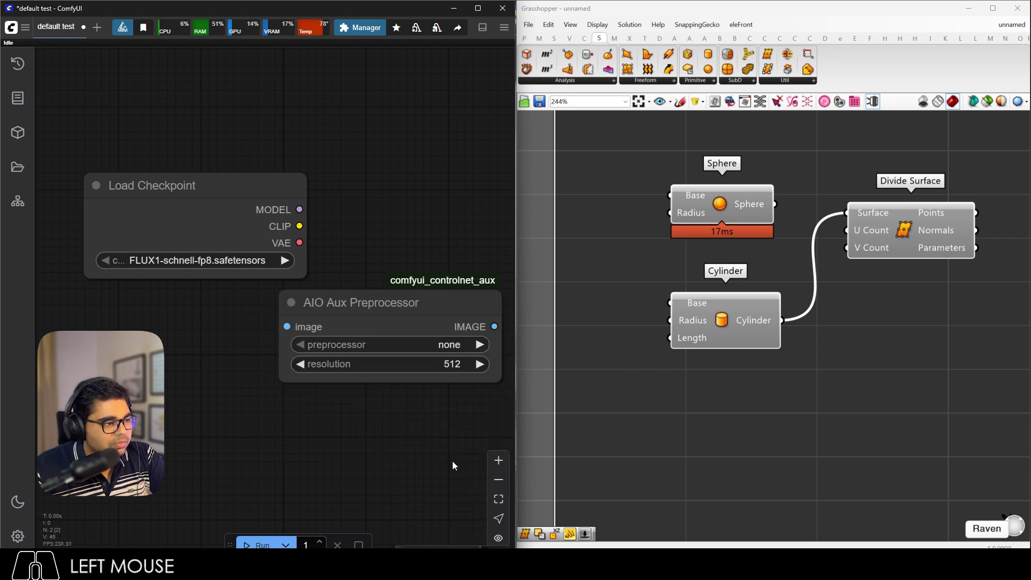
drag(412, 306, 321, 331)
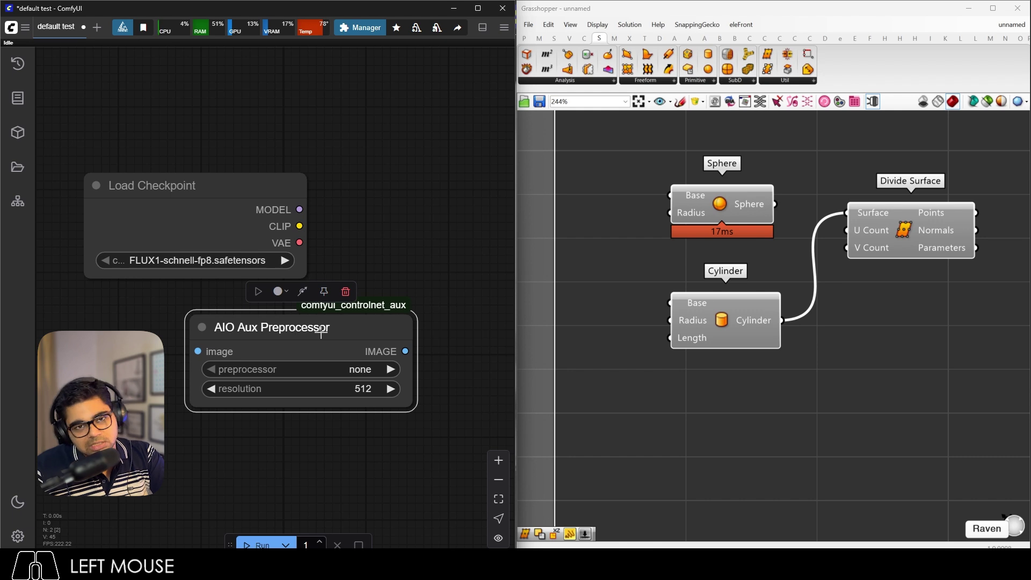
key(Delete)
Move the Load Checkpoint node up and to the left to free canvas space, leaving it deselected.
drag(229, 188, 186, 149)
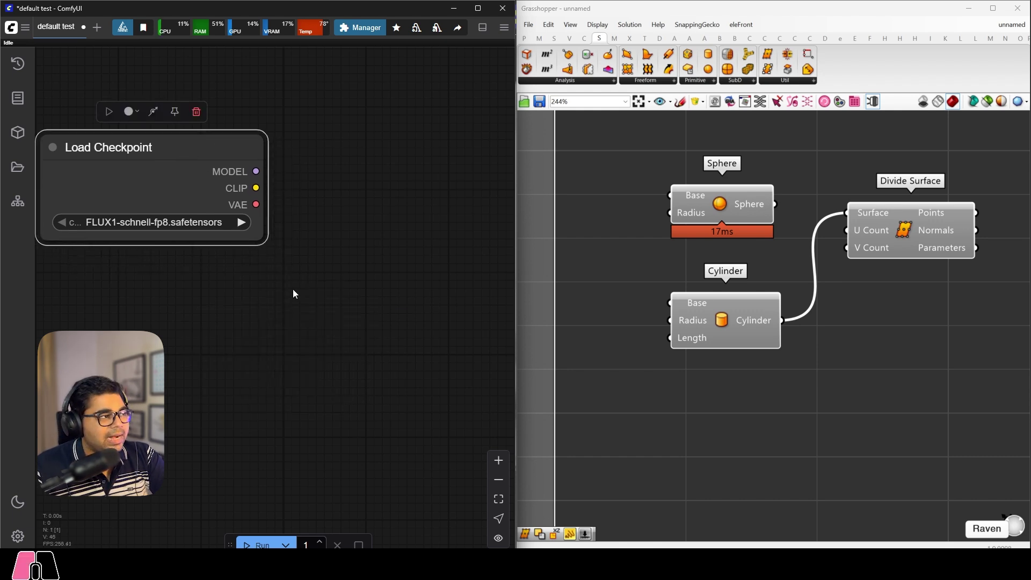
click(292, 289)
right_click(311, 241)
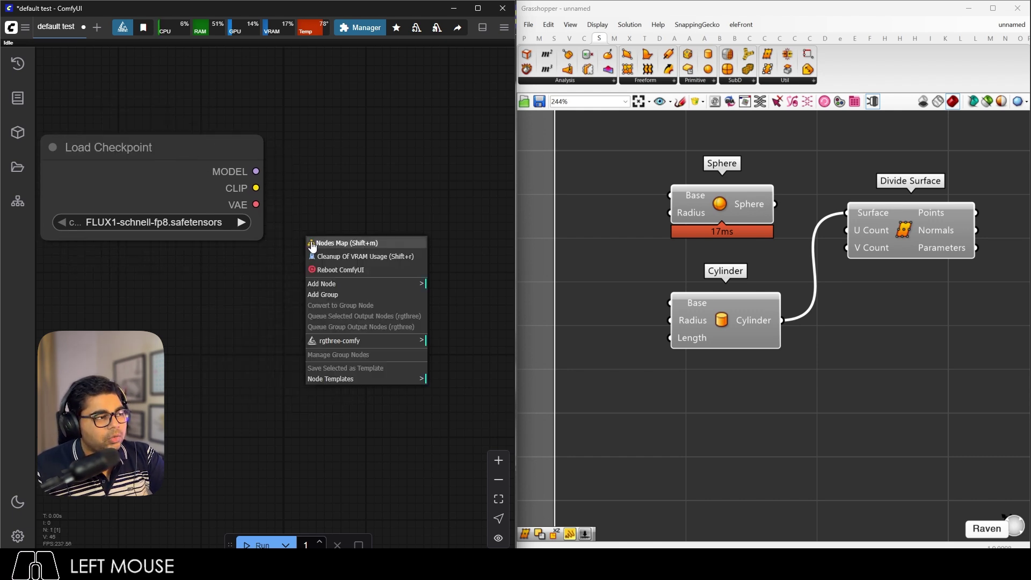
click(349, 283)
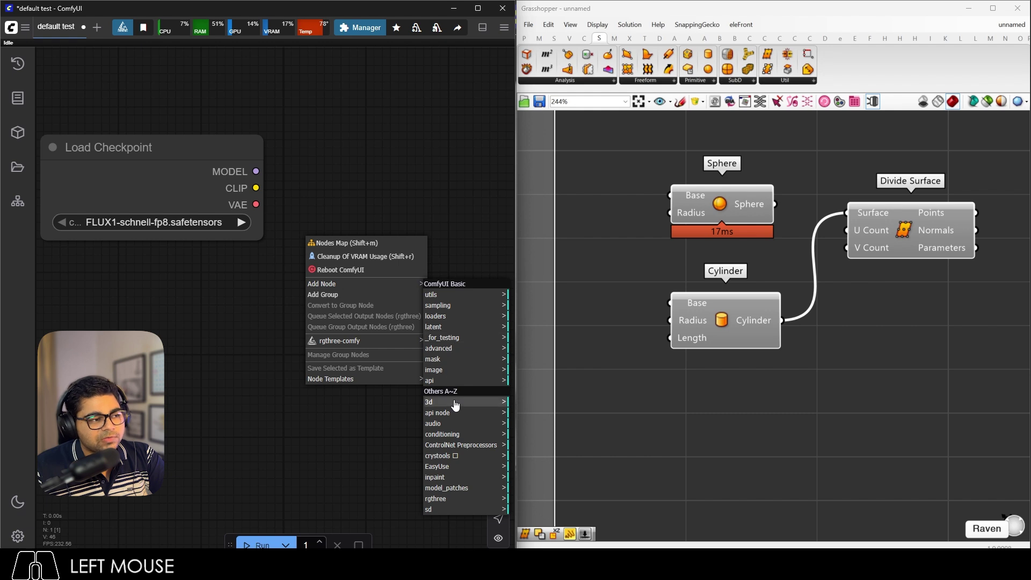
click(375, 432)
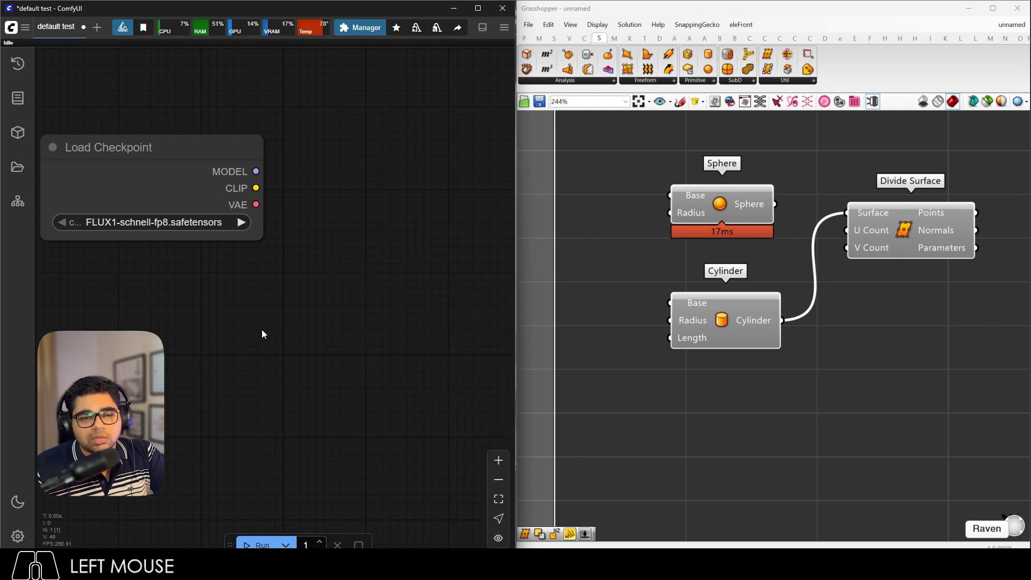
Shift the Load Checkpoint node slightly farther left on the canvas.
click(188, 152)
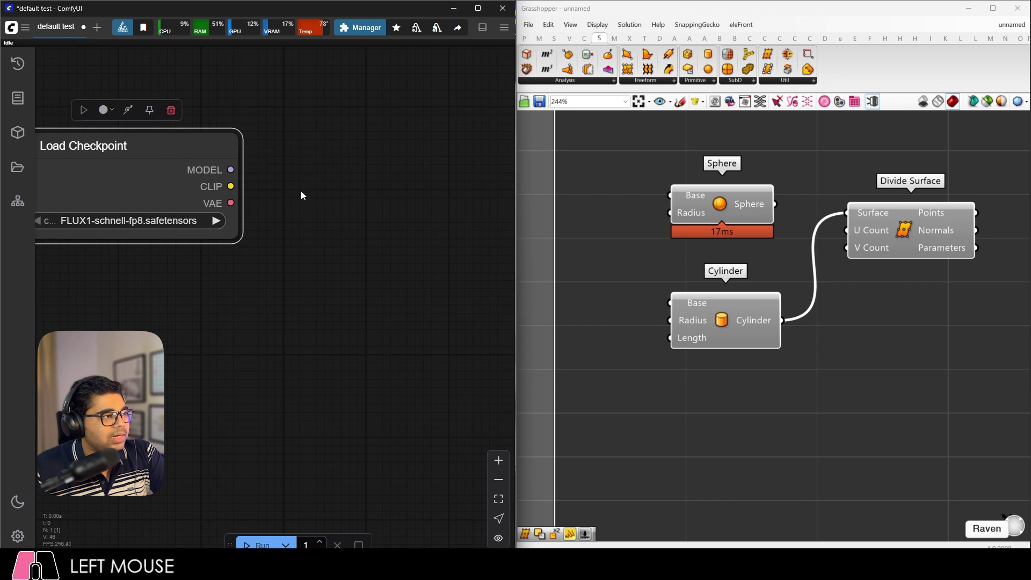
Paste a CLIP Text Encode (Prompt) node beside Load Checkpoint, and spread the two nodes farther apart.
key(ctrl+v)
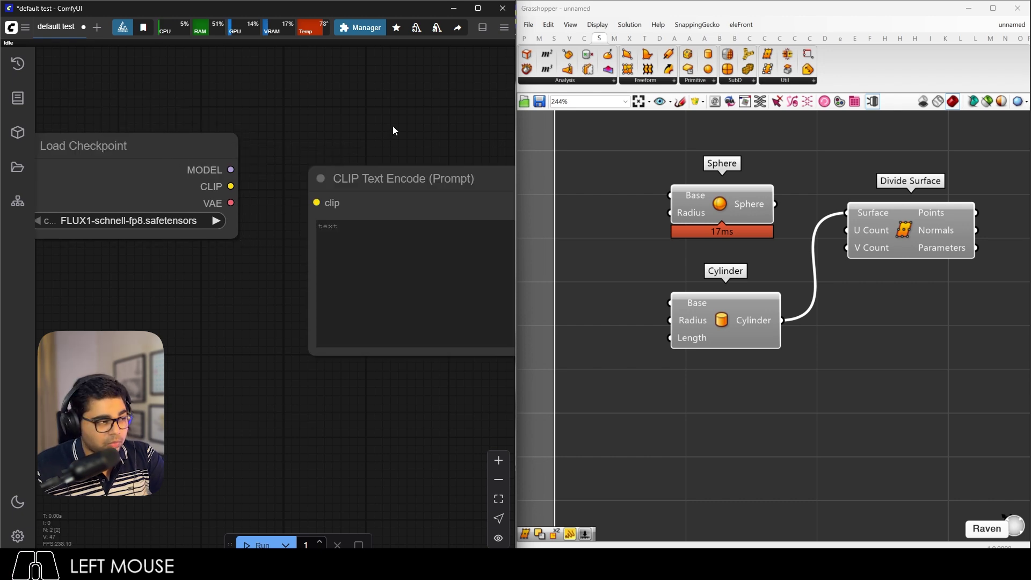
drag(231, 156, 197, 161)
click(330, 166)
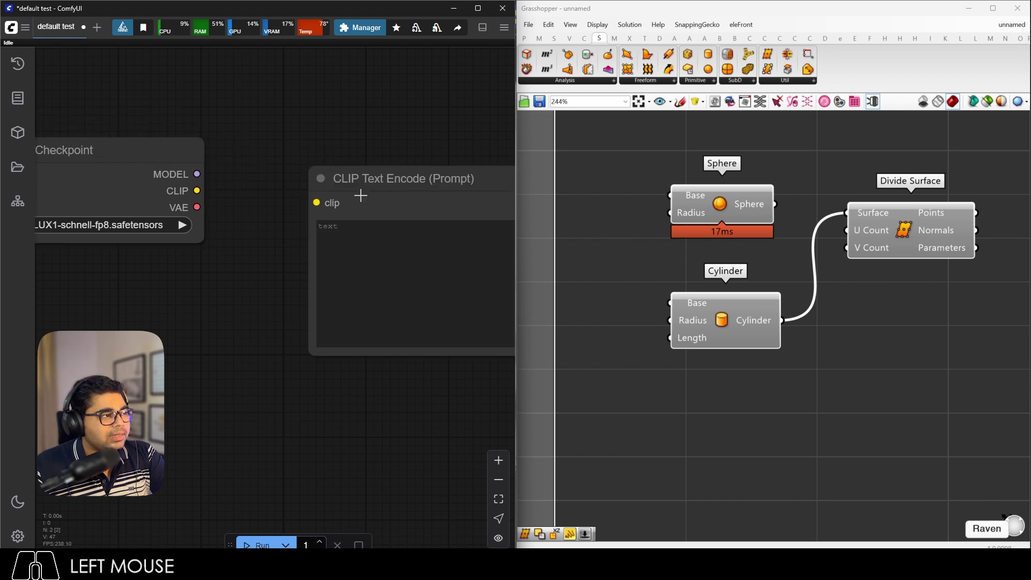
drag(357, 196, 394, 180)
click(295, 135)
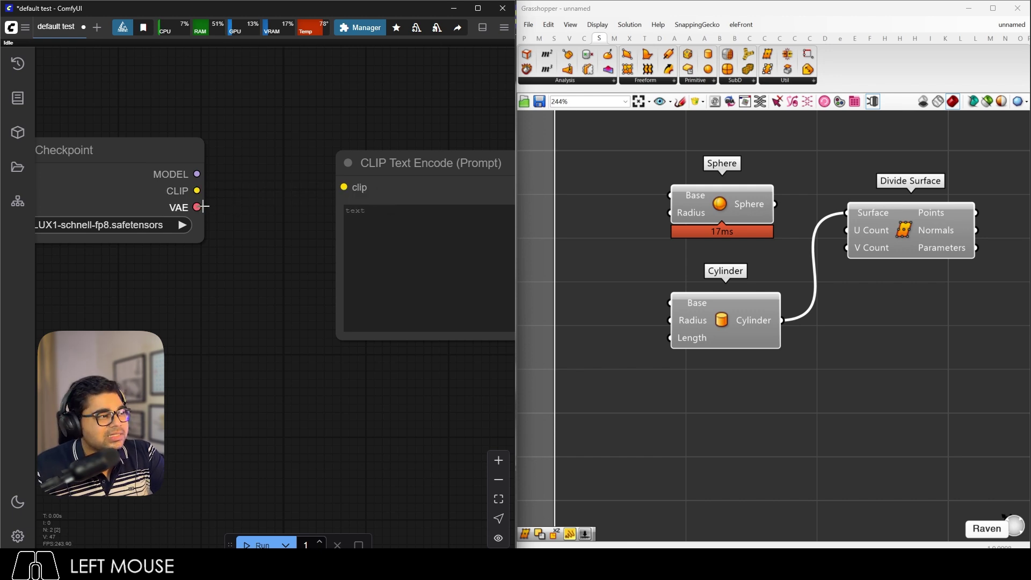
Try wiring Load Checkpoint's CLIP output to the clip input of CLIP Text Encode, and disconnect the wire again.
drag(203, 206, 343, 187)
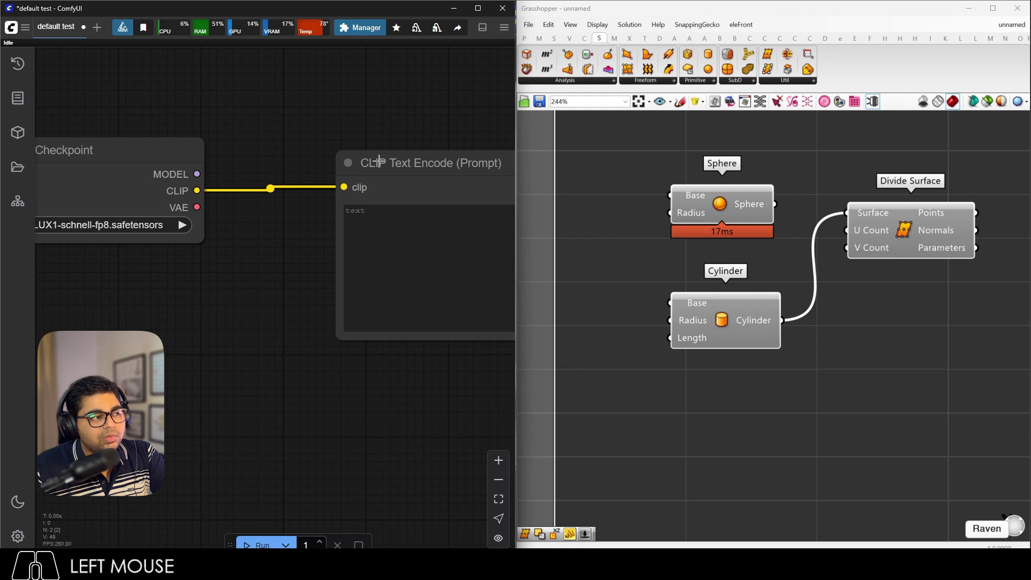
click(370, 166)
click(350, 139)
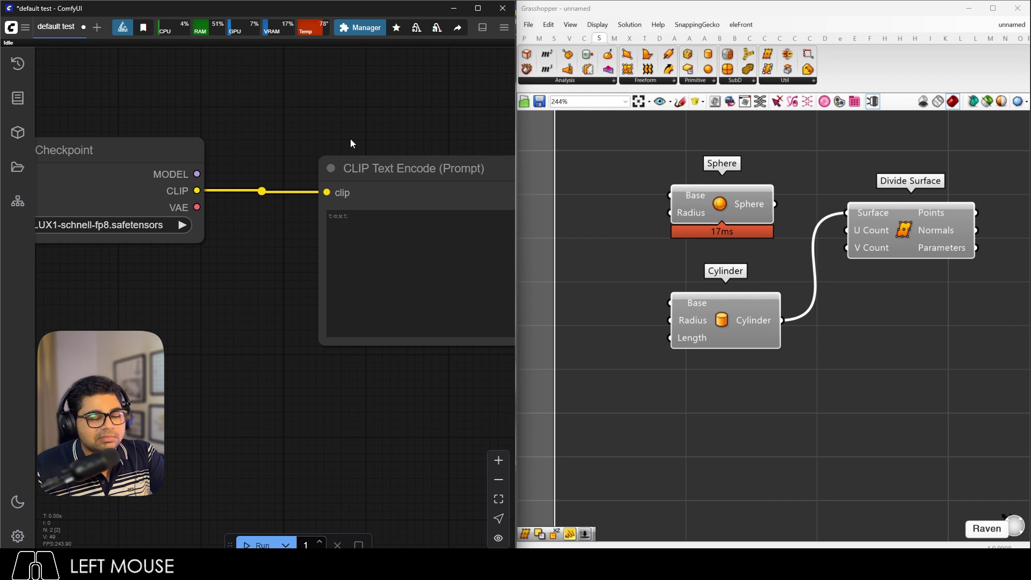
mouse_move(198, 191)
mouse_down()
mouse_move(329, 192)
mouse_move(206, 192)
mouse_up()
click(275, 135)
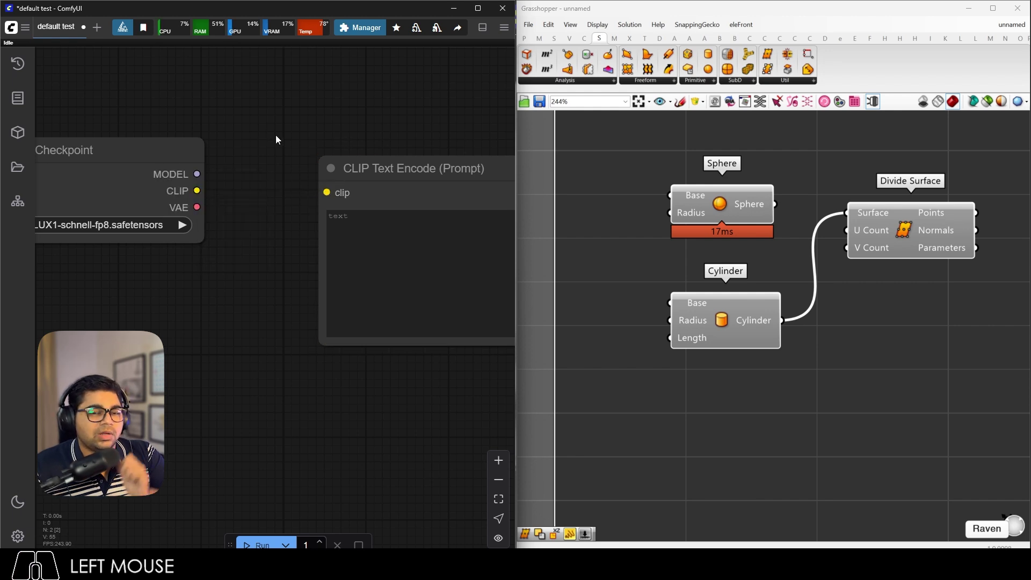
mouse_move(197, 191)
mouse_down()
mouse_move(326, 191)
mouse_move(203, 192)
mouse_up()
click(270, 161)
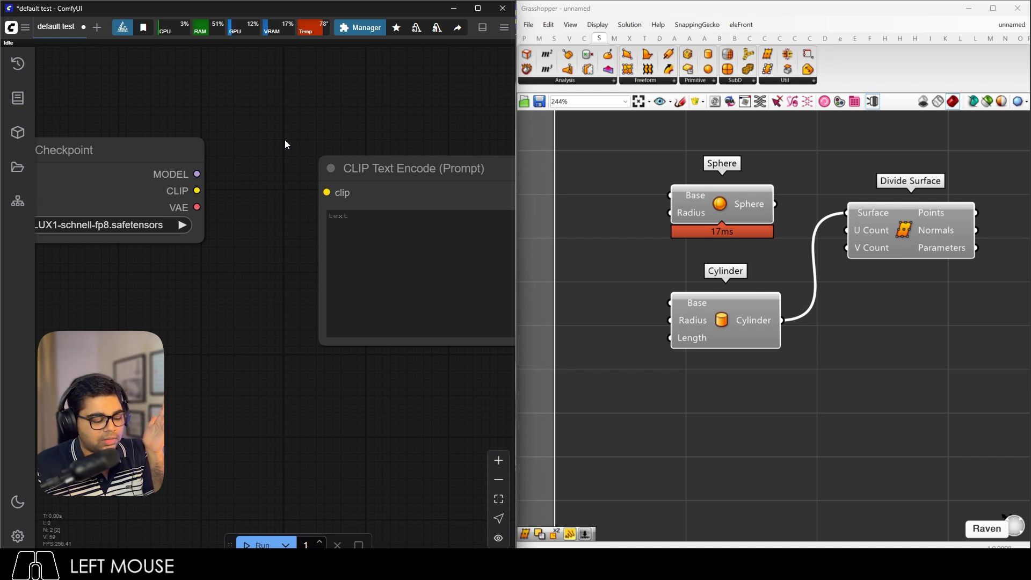
Try duplicating the Load Checkpoint node by copy and paste, and remove the duplicate.
scroll(279, 132, down, 4)
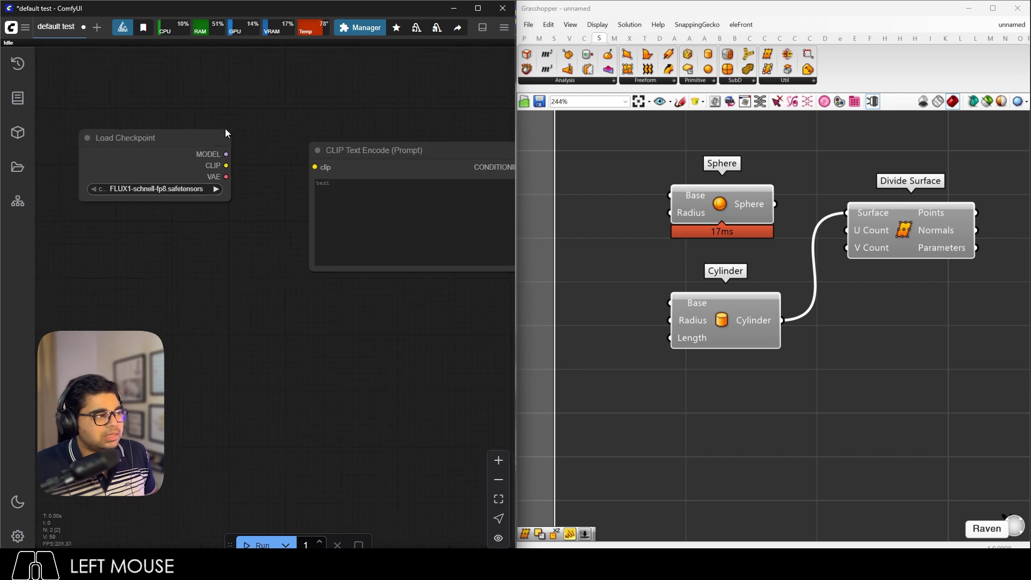
click(193, 134)
key(ctrl+v)
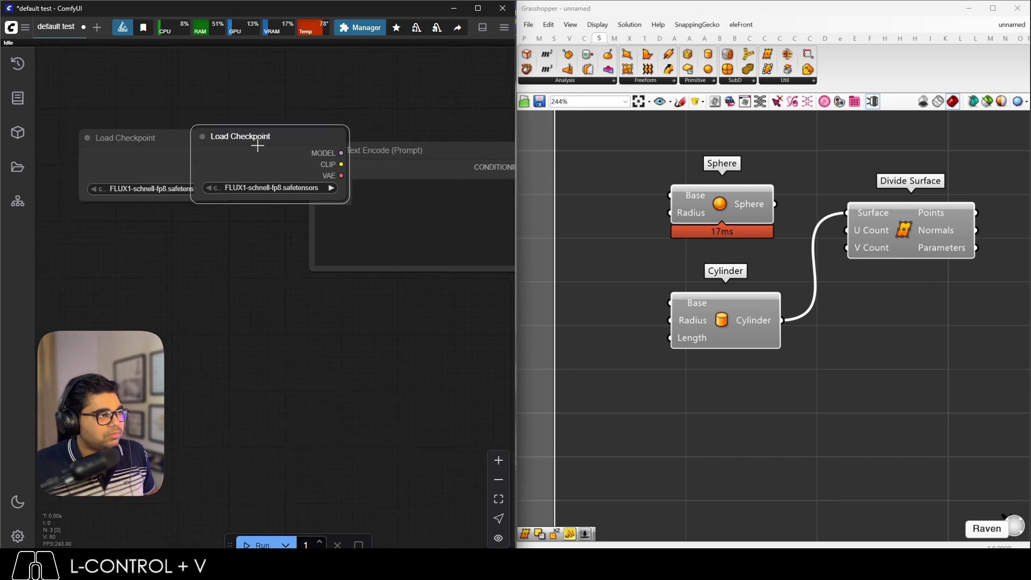
click(367, 319)
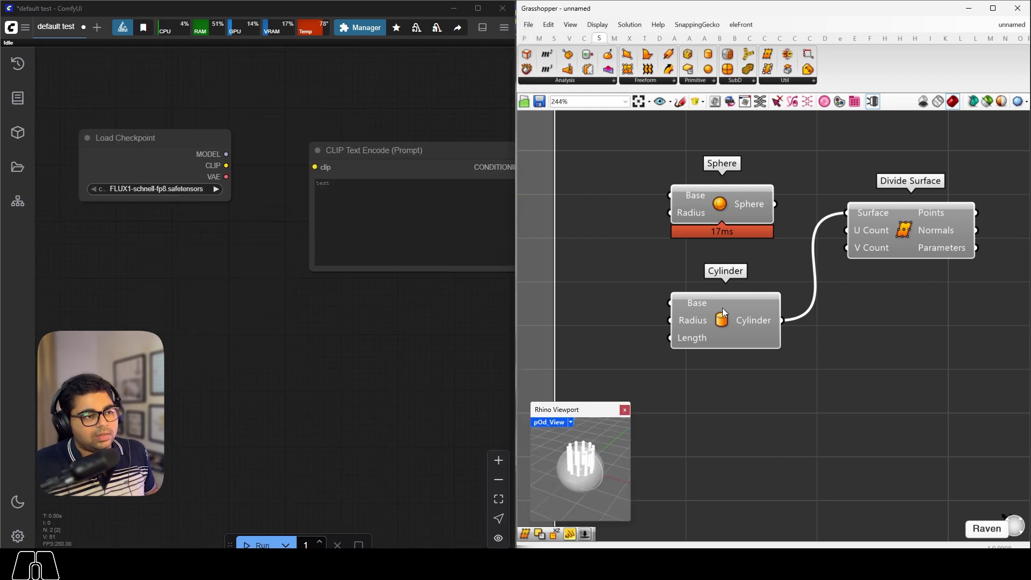
Switch to Grasshopper, try duplicating the Cylinder component by copy and paste, and delete the copy.
click(722, 322)
key(ctrl+c)
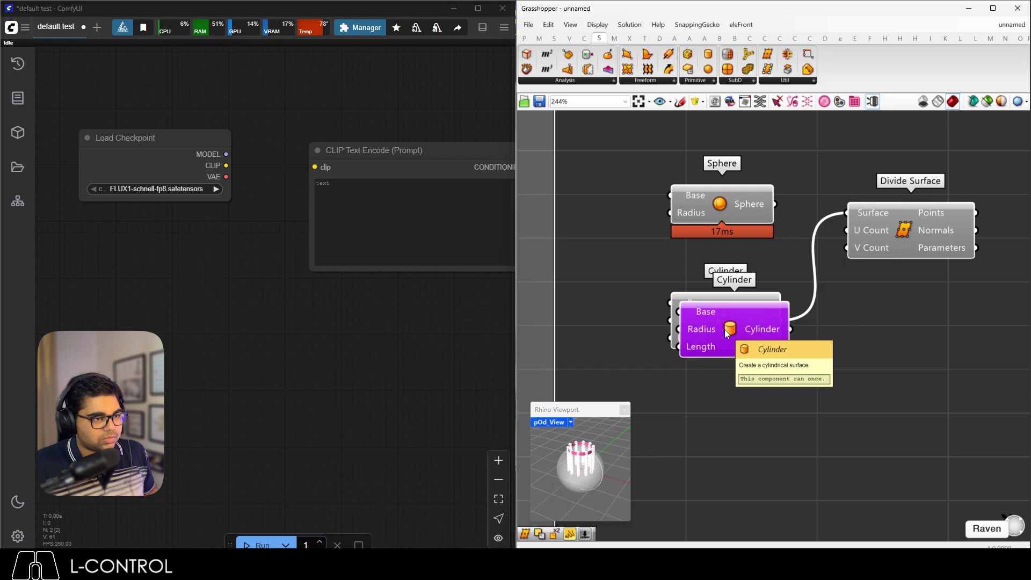
key(ctrl+v)
key(Delete)
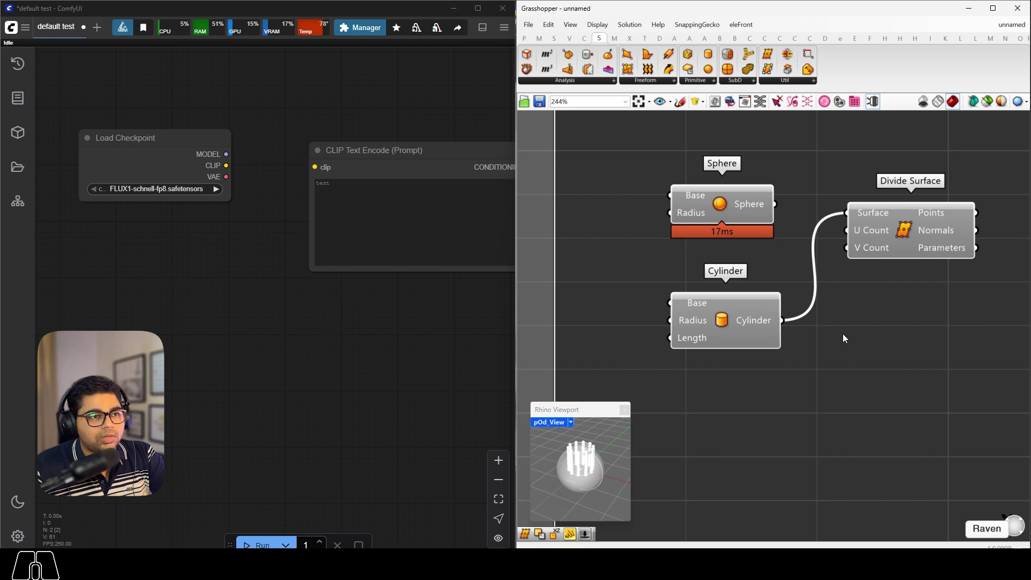
Rename the Divide Surface component to "Column Base" and shift it slightly right and down.
scroll(842, 333, down, 3)
scroll(808, 275, up, 2)
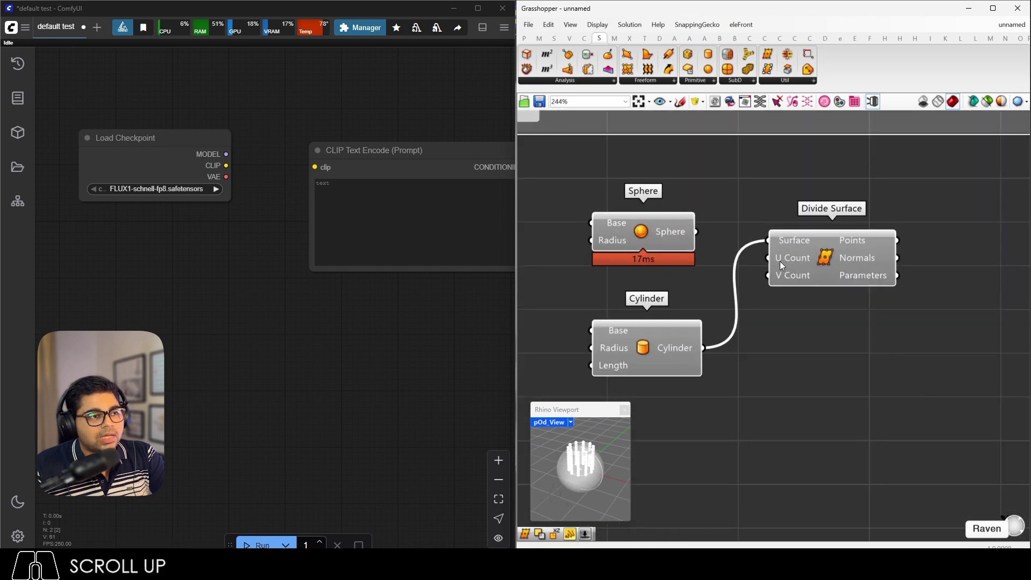
right_click(826, 258)
right_click(830, 259)
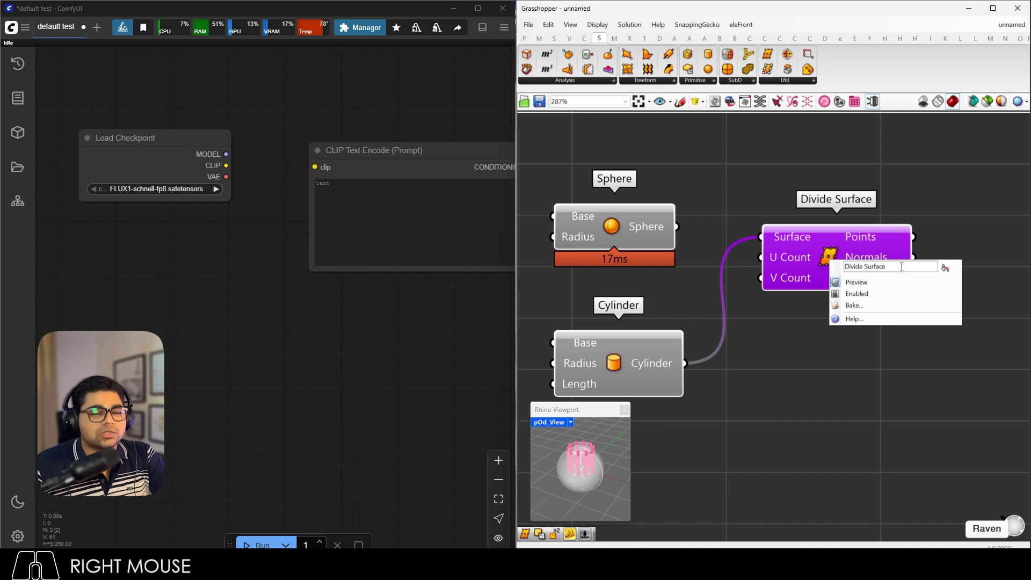
click(887, 267)
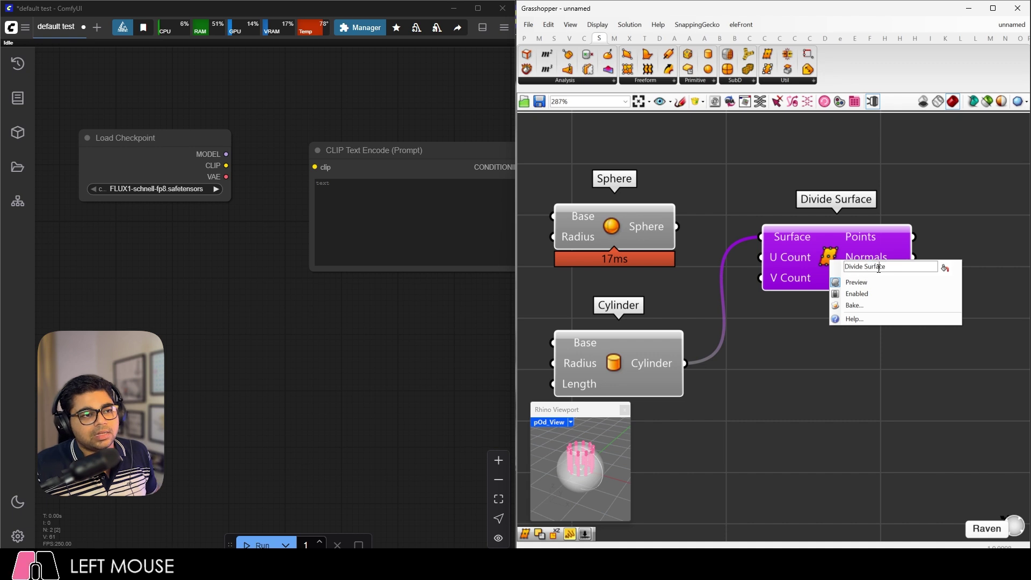
drag(887, 267, 843, 267)
text(Column Base)
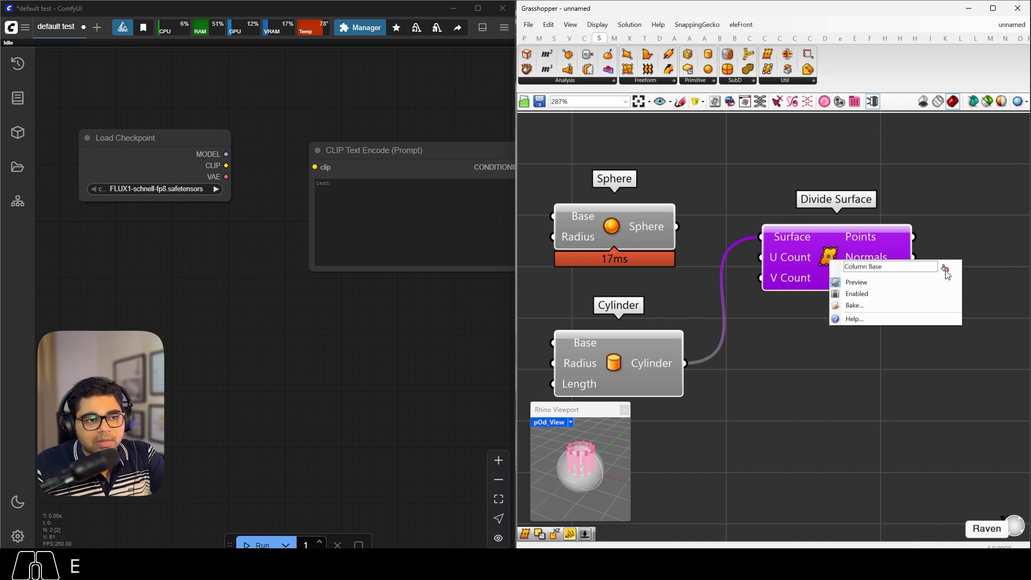
click(953, 226)
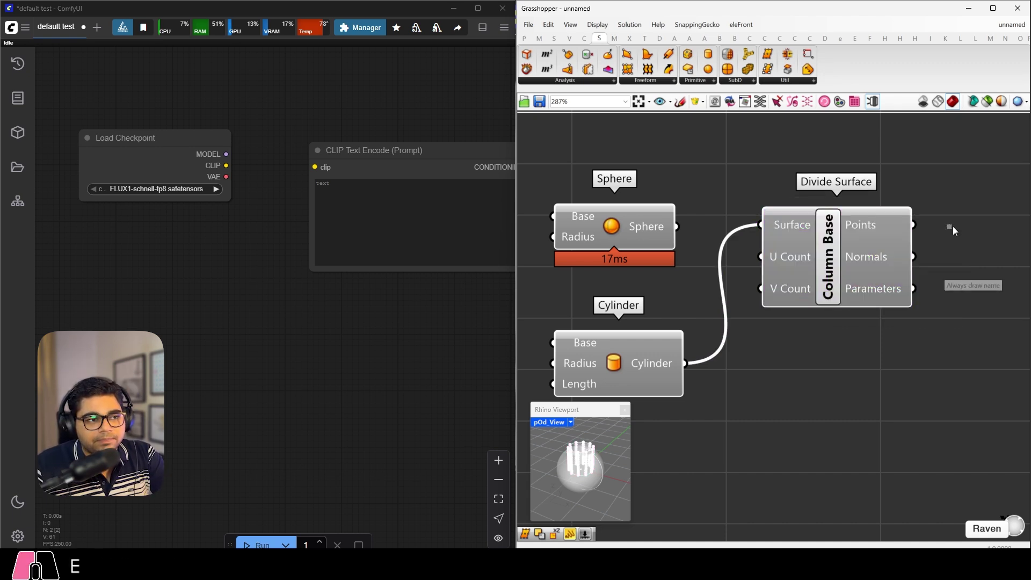
drag(889, 257, 924, 269)
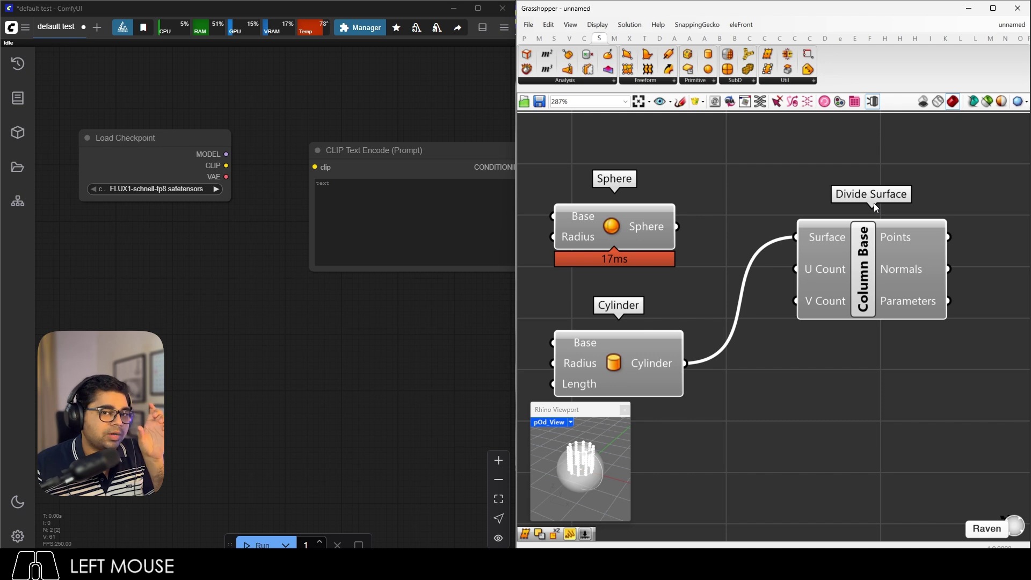
Switch to ComfyUI, retitle the CLIP Text Encode (Prompt) node as "Positive", and move it slightly left and down.
scroll(338, 226, down, 4)
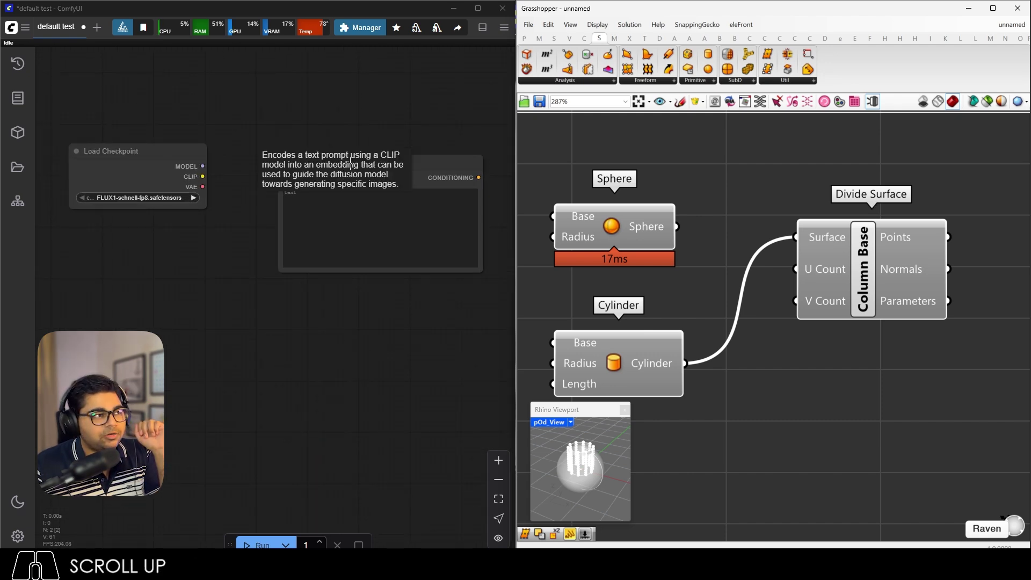
double_click(346, 163)
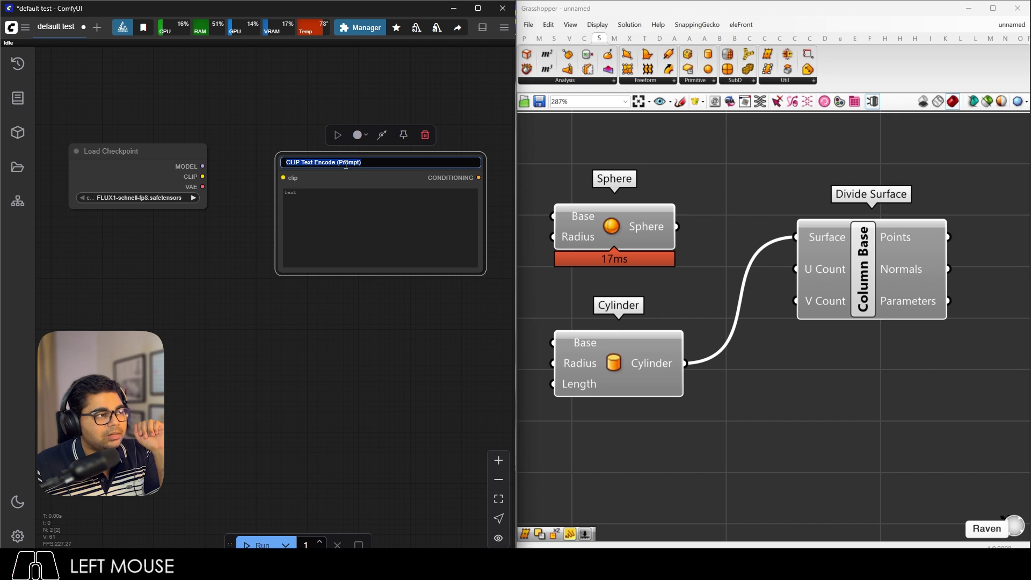
text(Positive)
key(Return)
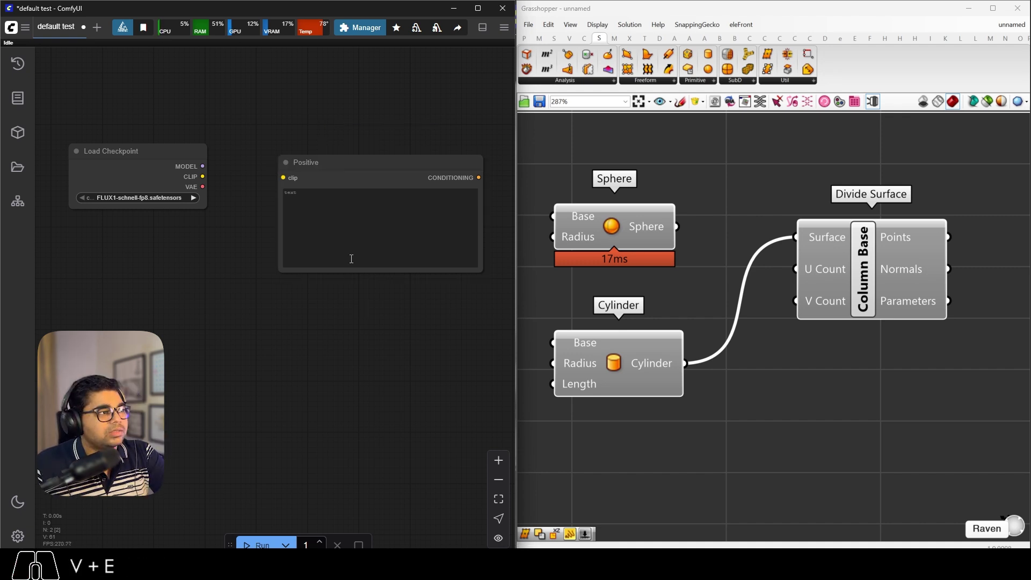
drag(354, 161, 336, 168)
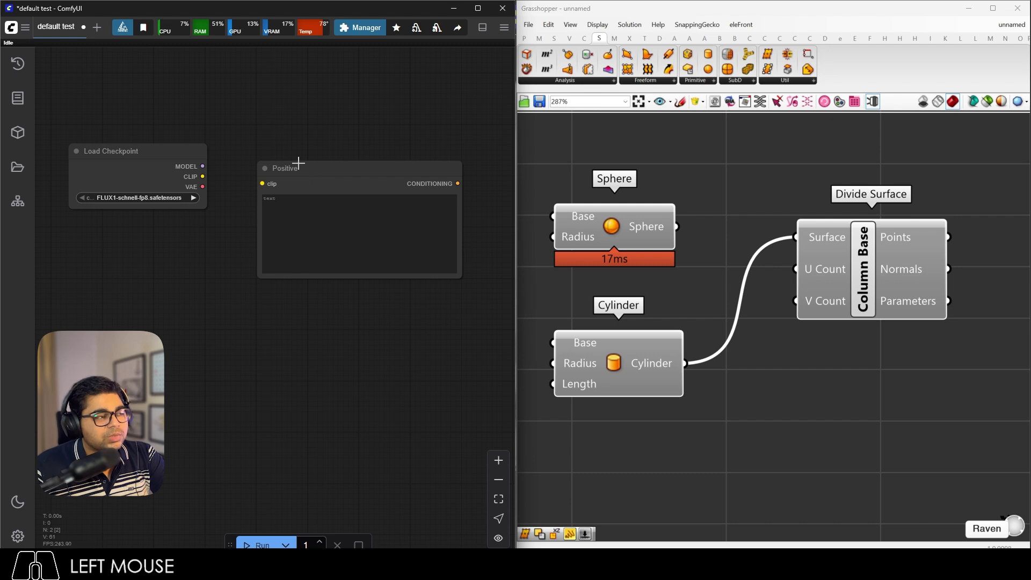
Color the Positive node green and deselect it.
click(305, 167)
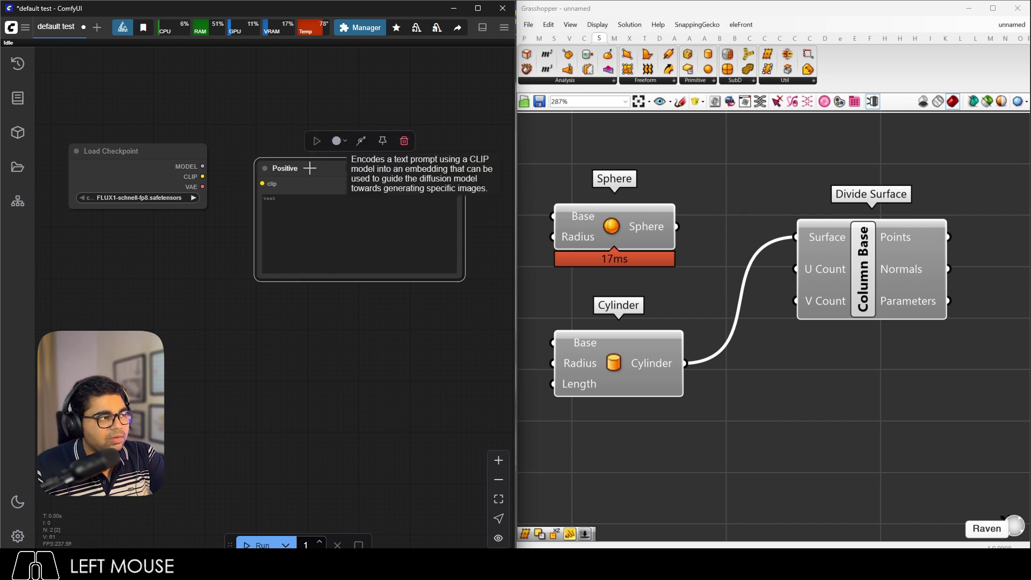
click(339, 141)
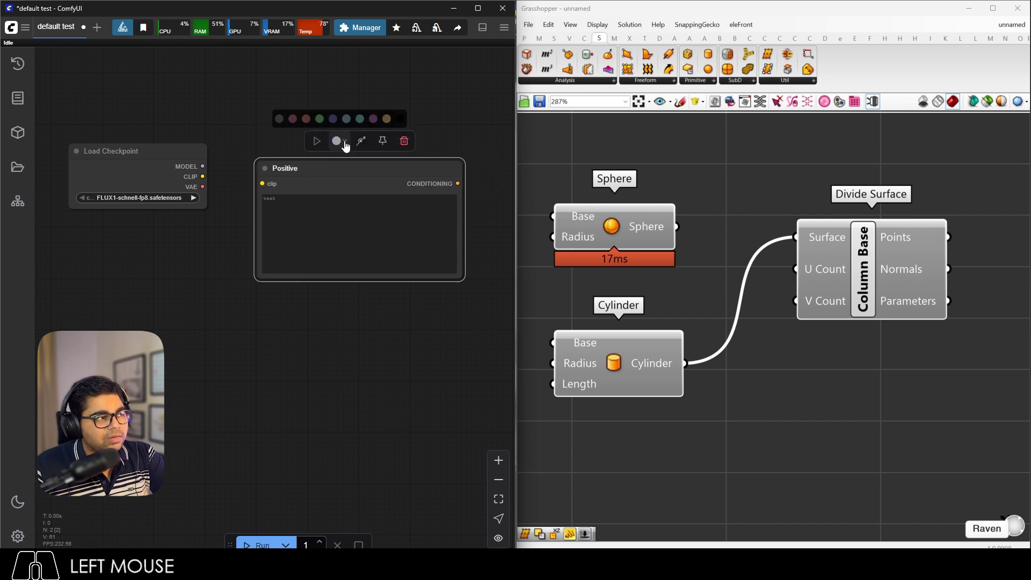
click(295, 135)
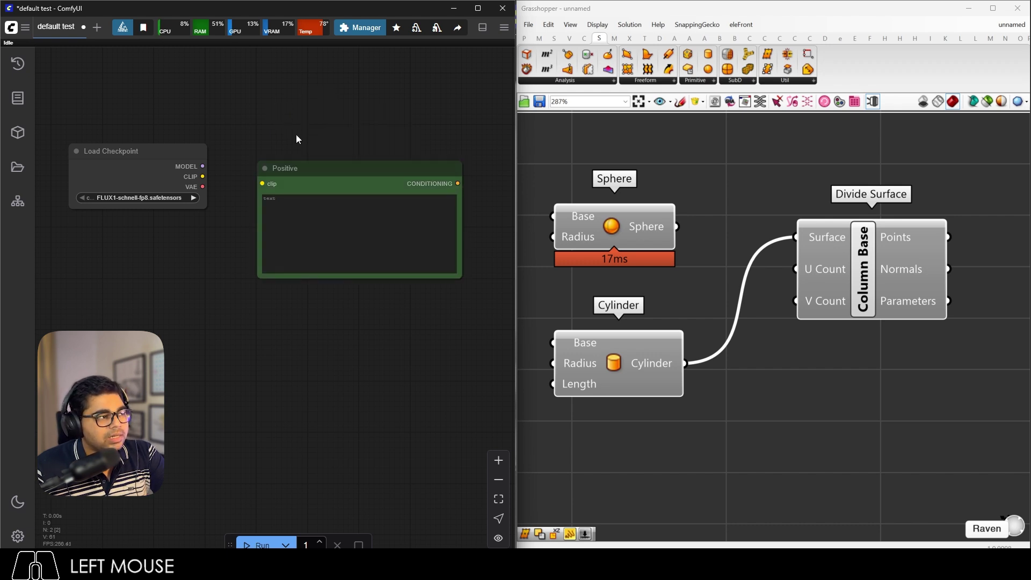
Try a teal color and a black color on the Positive node.
click(322, 167)
click(342, 141)
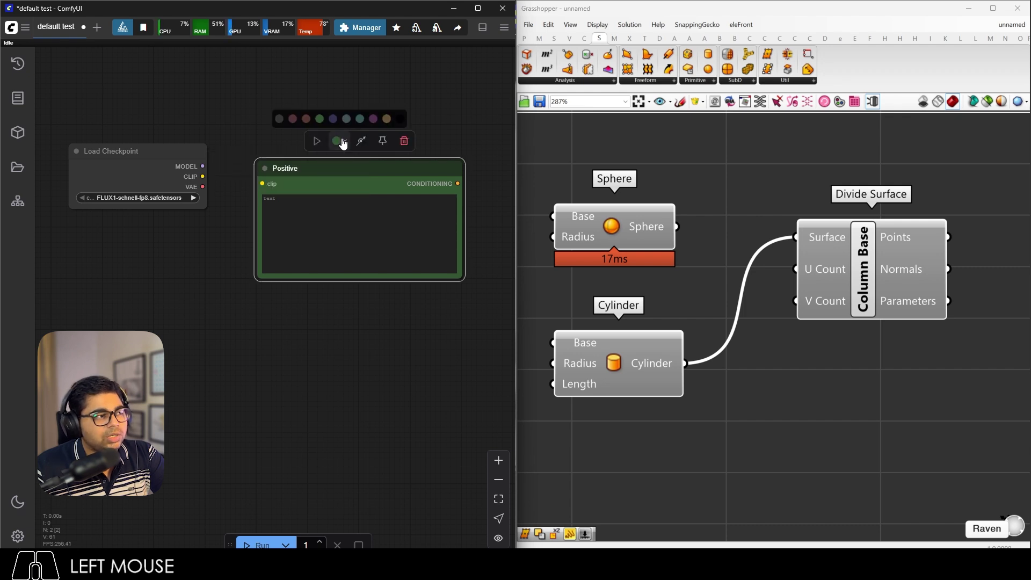
click(359, 116)
click(347, 141)
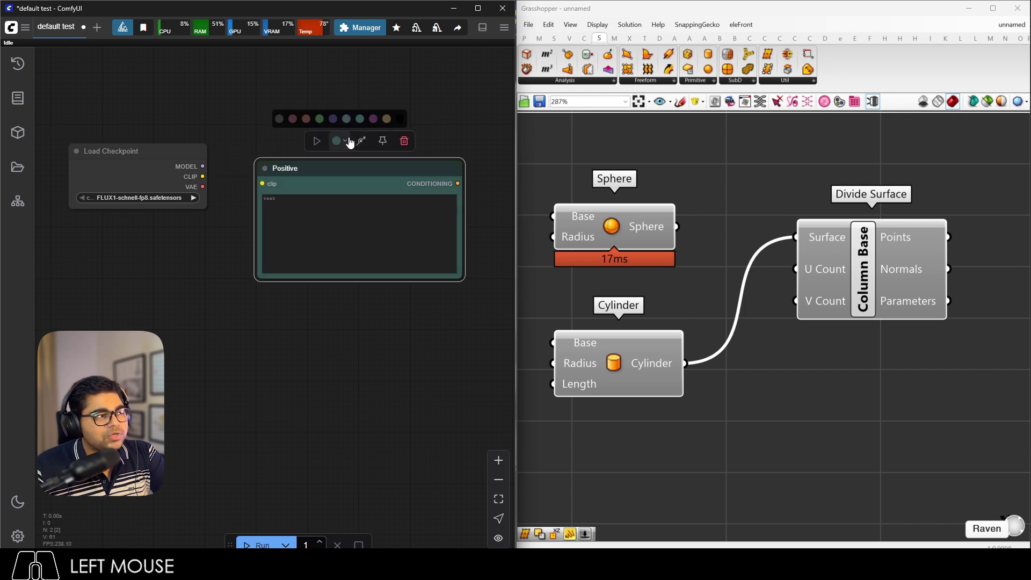
click(398, 120)
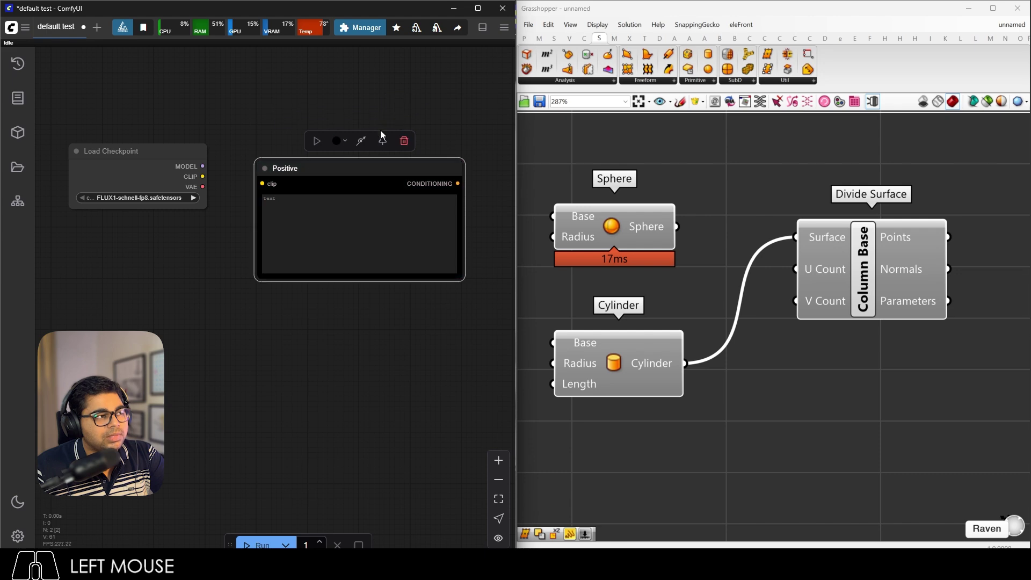
Switch to Grasshopper, view the Cylinder component's options, and move the component up closer to Sphere.
click(775, 396)
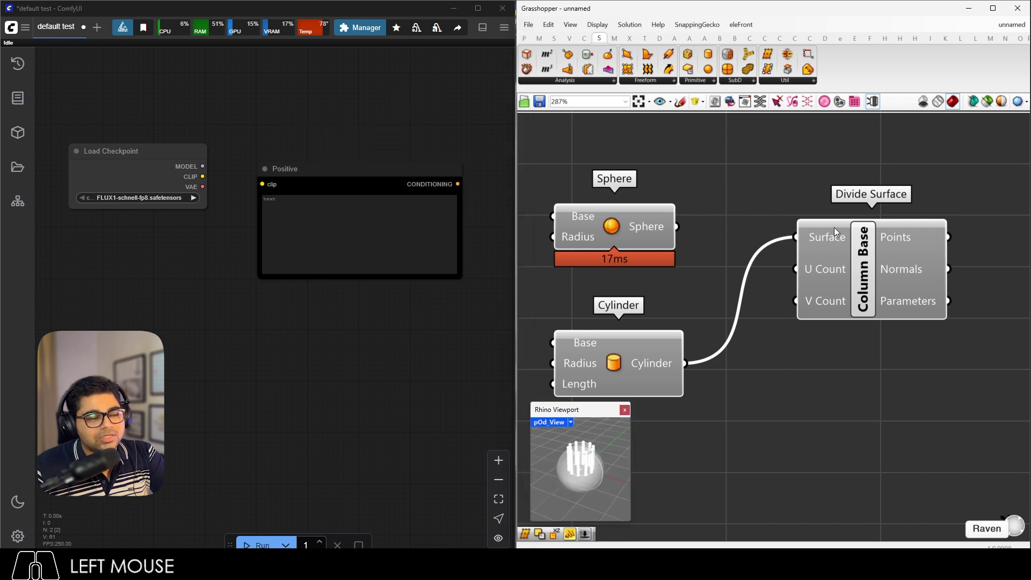
scroll(758, 258, up, 2)
right_click(709, 296)
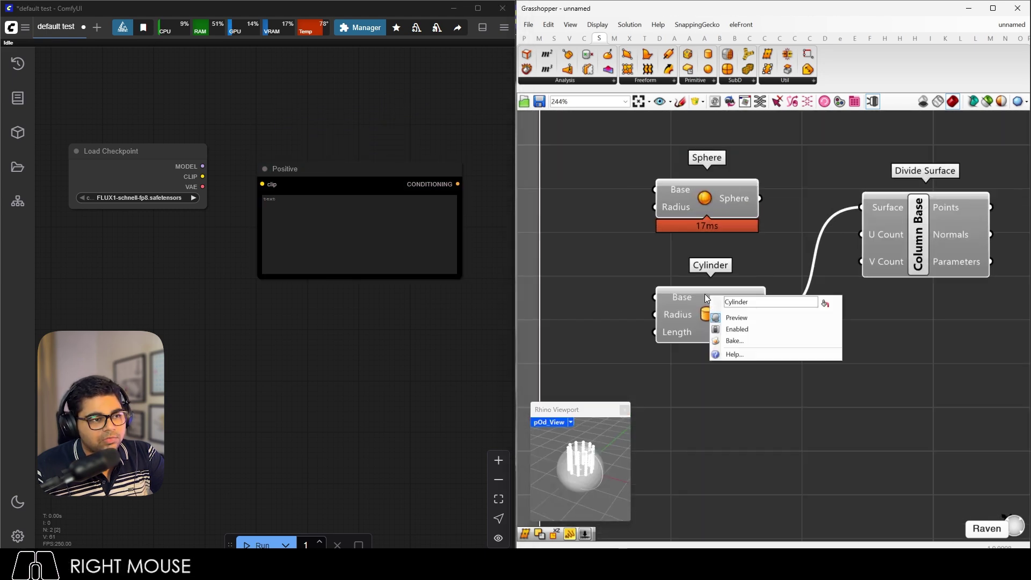
drag(705, 298, 701, 282)
click(774, 382)
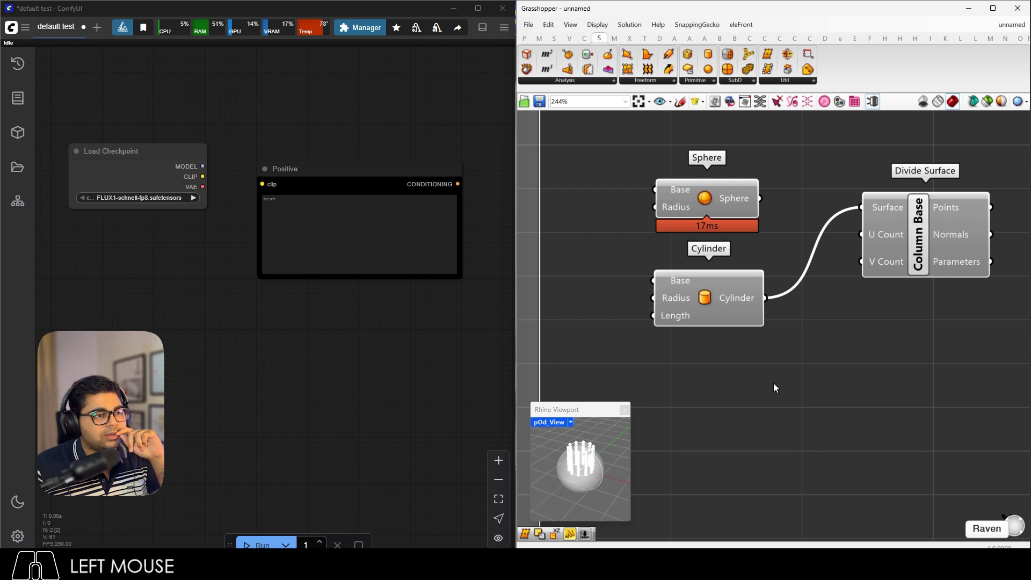
Switch to ComfyUI, change the Positive node's color from black to green, and leave the node deselected.
click(302, 168)
click(337, 141)
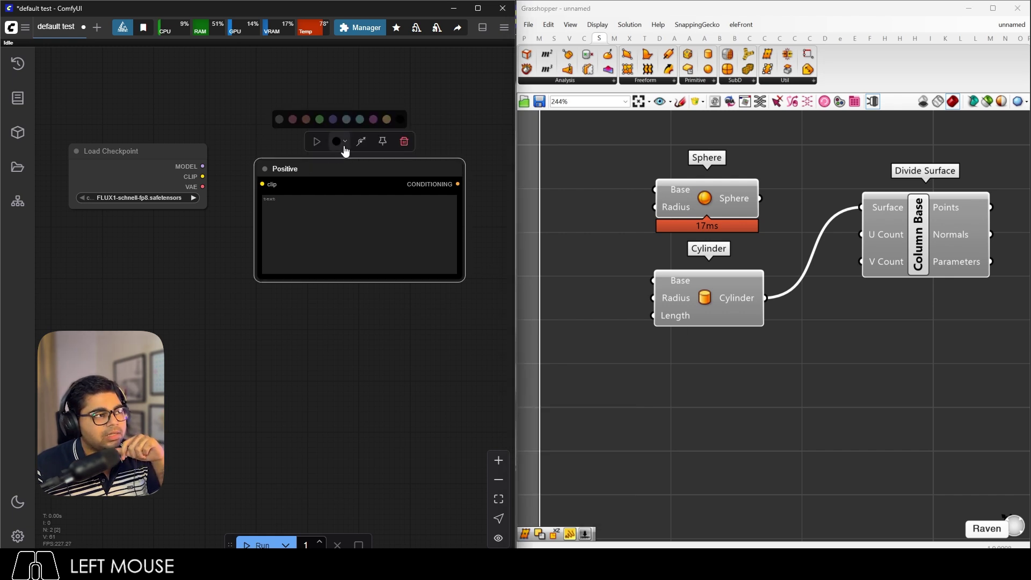
click(318, 115)
click(383, 89)
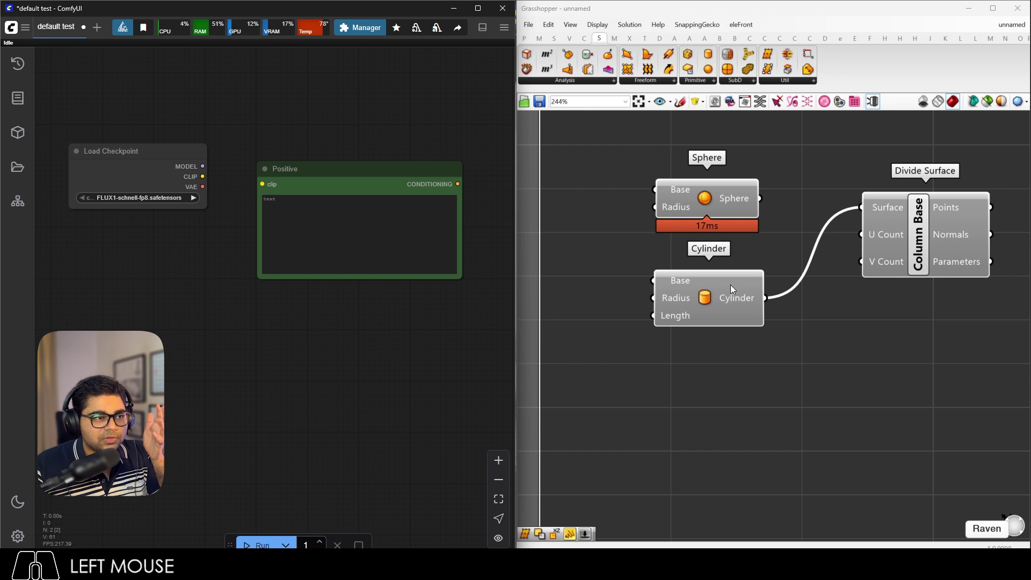
Switch to Grasshopper and move the Cylinder component farther left, away from Column Base.
drag(698, 289, 677, 278)
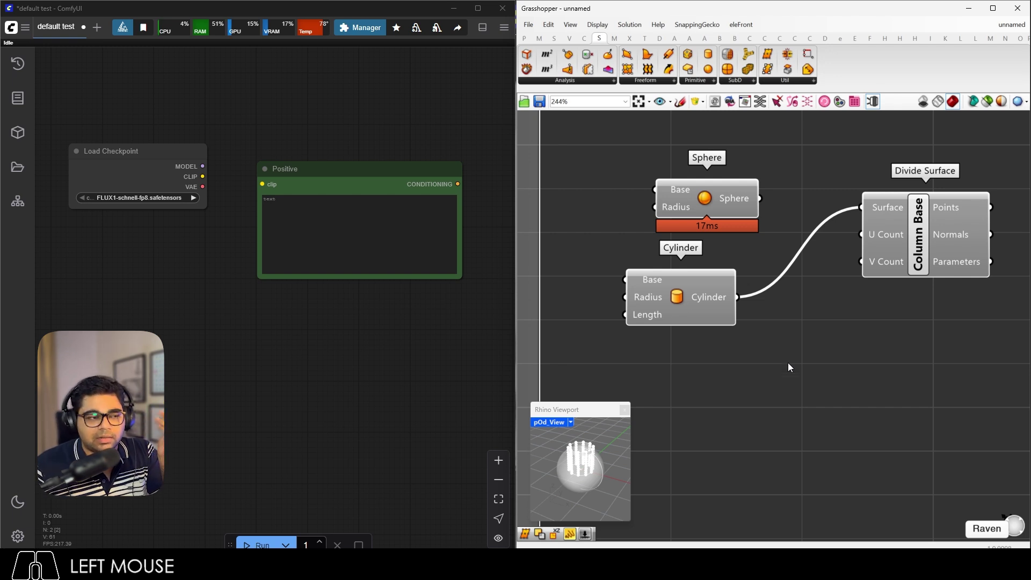
drag(700, 285, 690, 288)
click(725, 311)
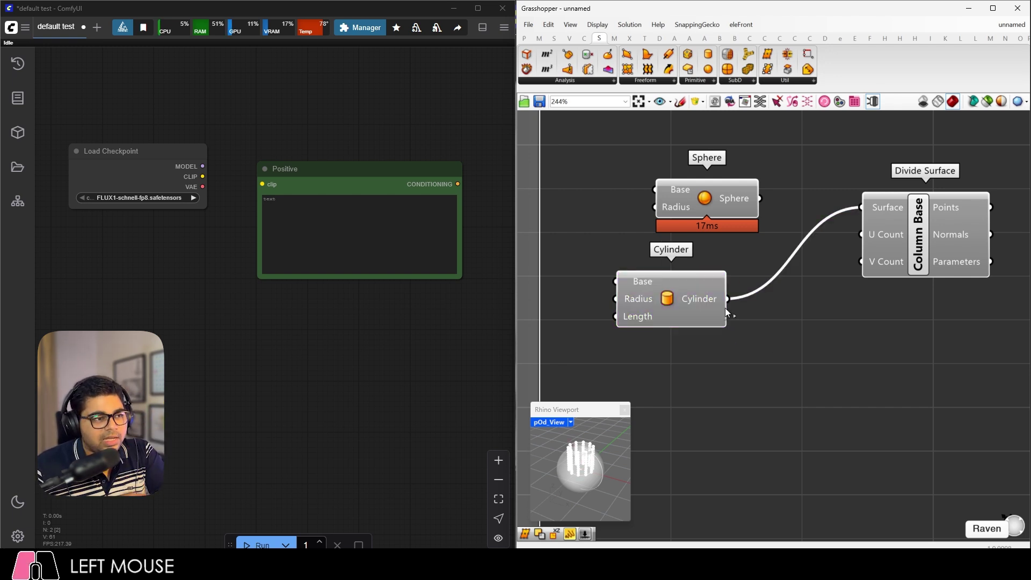
Add a Point parameter to the canvas, fed by the Cylinder output, and position it below Column Base.
click(525, 38)
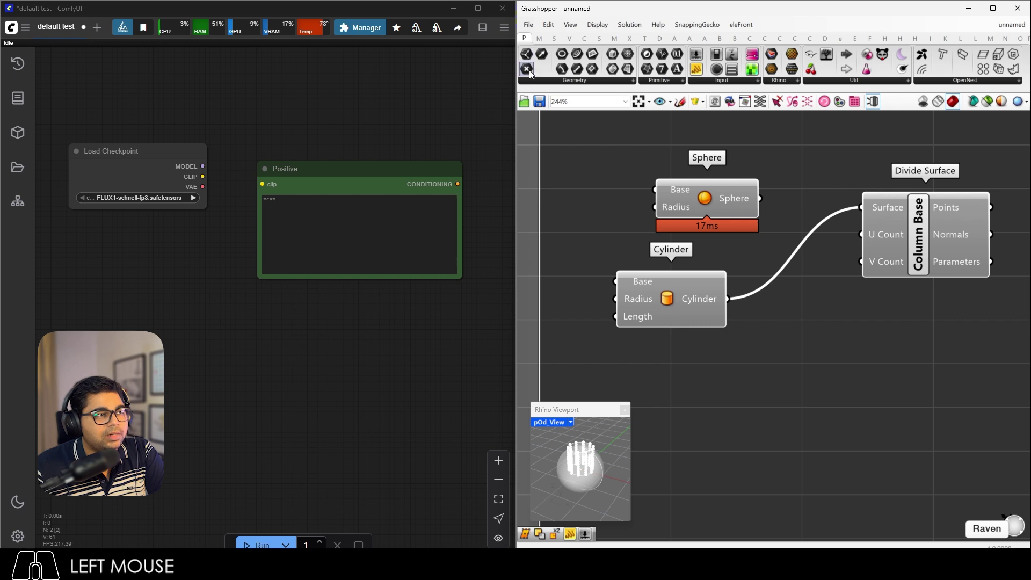
mouse_move(529, 72)
mouse_down()
mouse_move(812, 332)
mouse_move(742, 302)
mouse_up()
scroll(822, 341, up, 3)
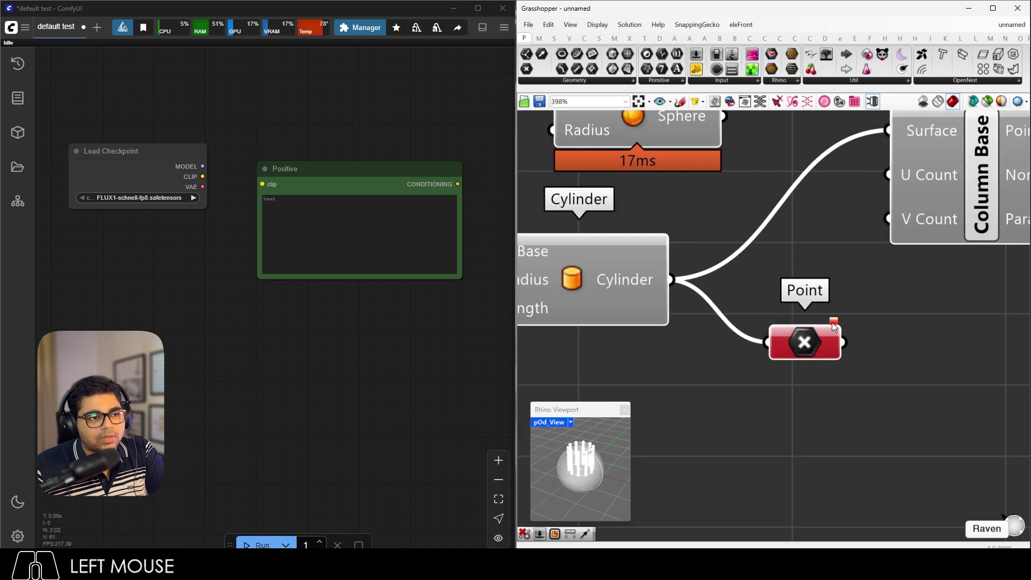
click(864, 330)
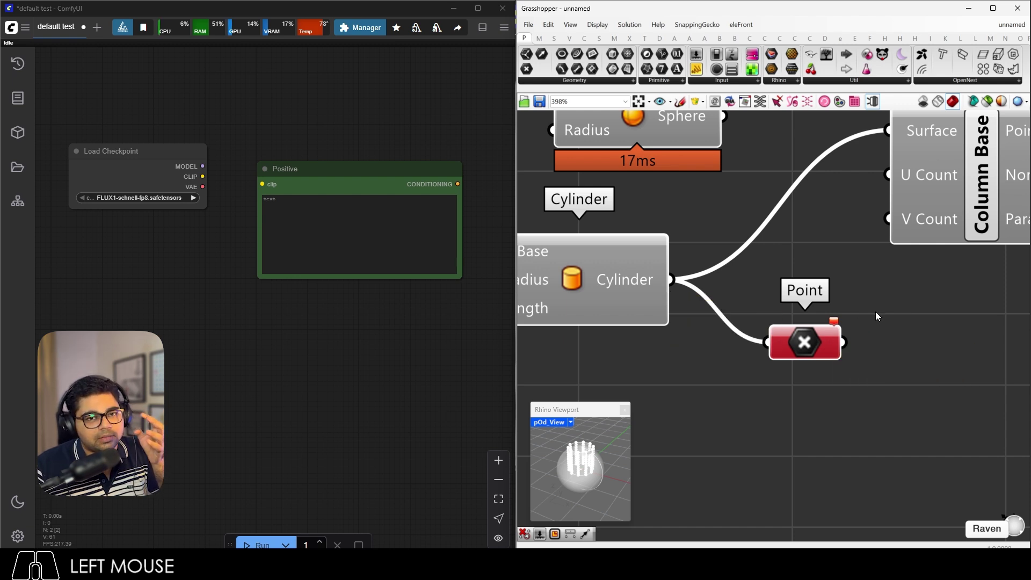
mouse_move(832, 329)
mouse_down()
mouse_move(835, 350)
mouse_move(858, 344)
mouse_move(837, 333)
mouse_move(842, 342)
mouse_up()
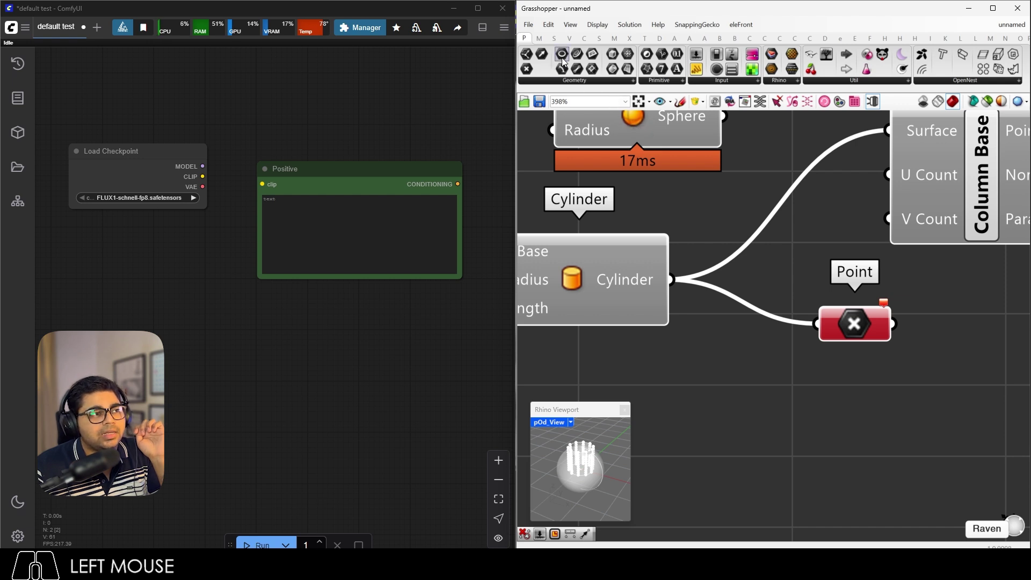
Add an unconnected Circle parameter directly below the Point parameter.
drag(561, 57, 866, 422)
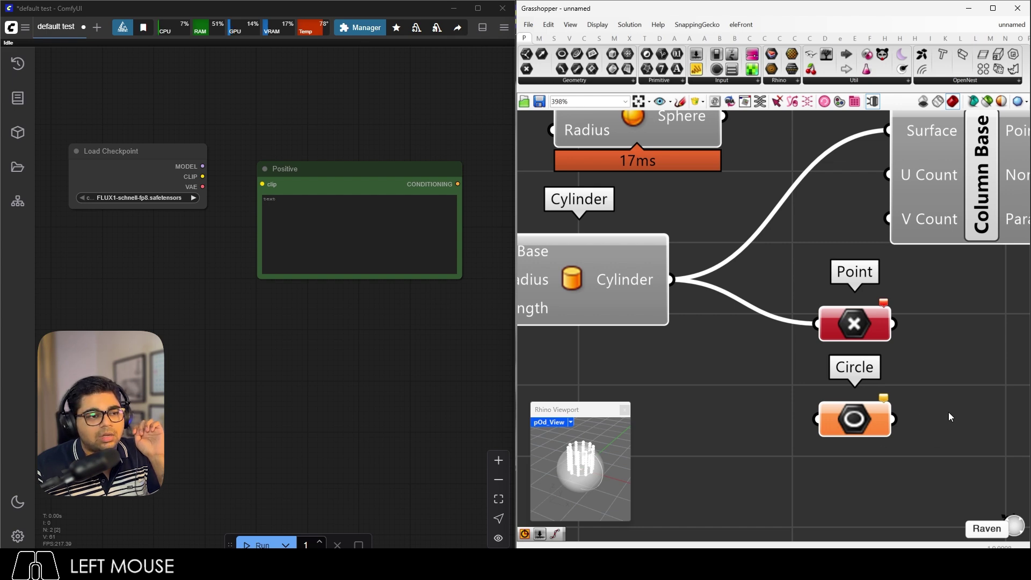
scroll(711, 320, down, 3)
scroll(842, 375, up, 2)
scroll(841, 376, down, 1)
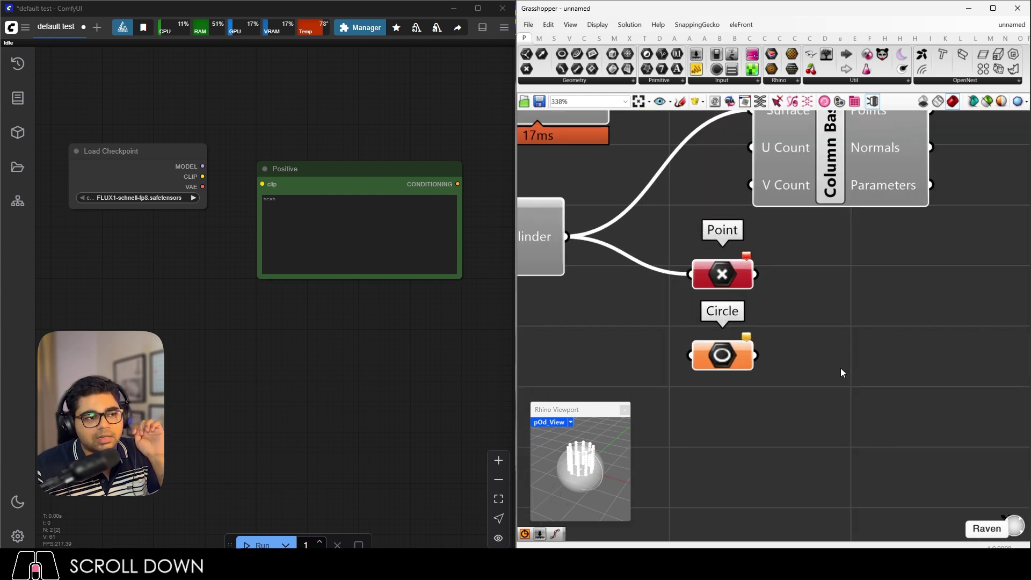
scroll(841, 372, up, 1)
scroll(841, 372, down, 2)
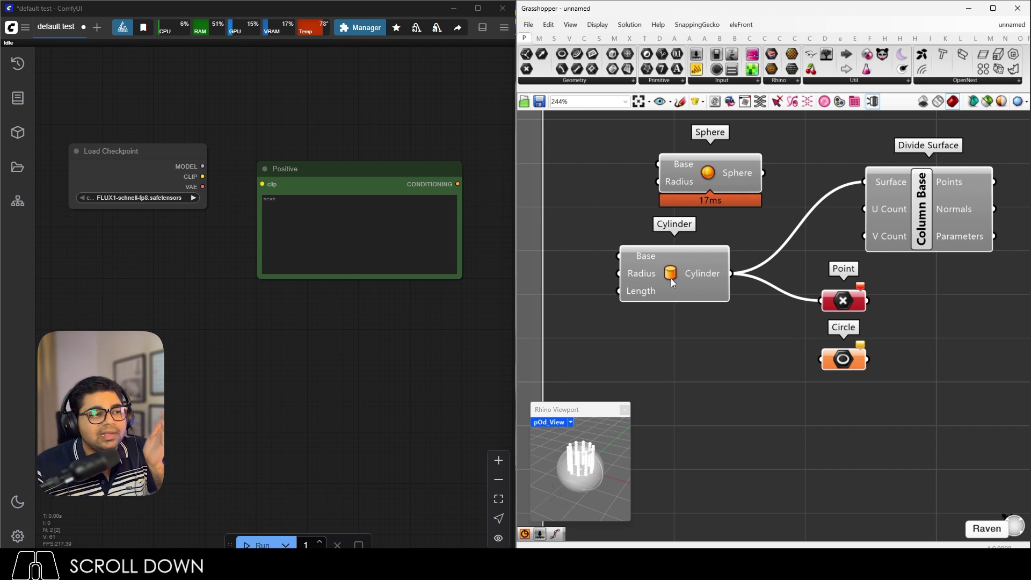
Delete the Sphere component and take a closer look at the remaining geometry in the Rhino viewport.
click(671, 279)
click(682, 317)
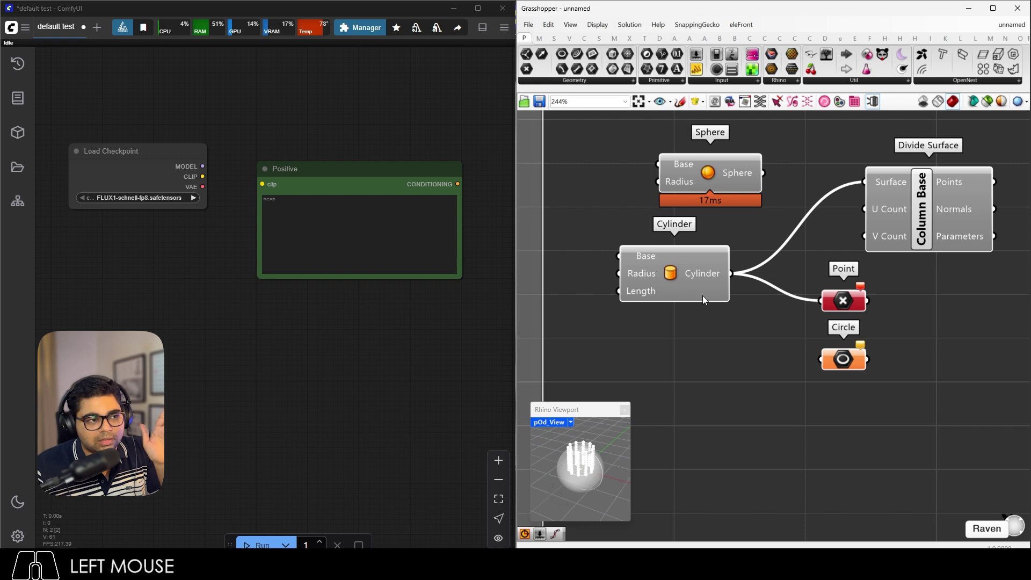
click(711, 177)
key(Delete)
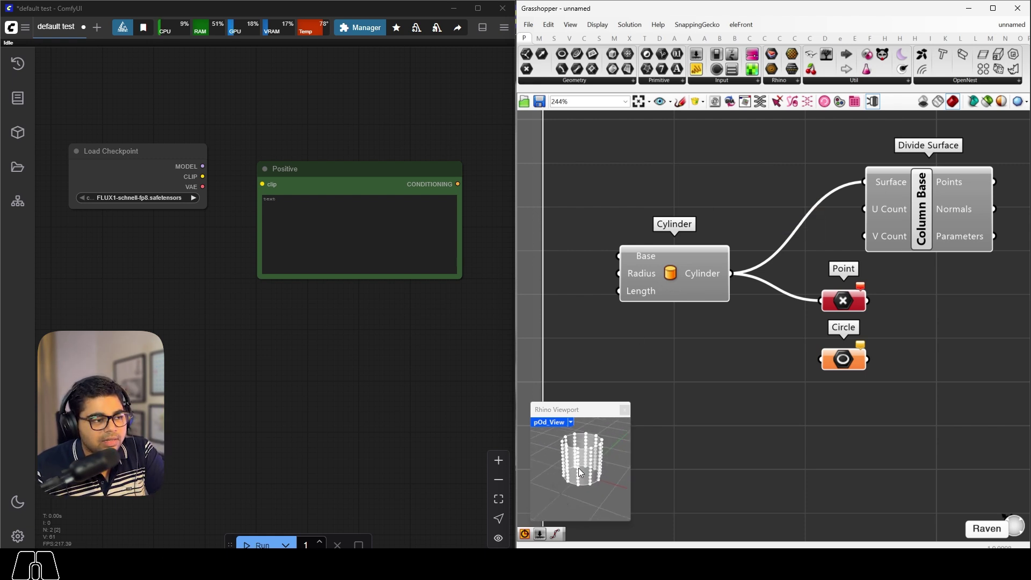
scroll(580, 461, up, 3)
scroll(598, 444, down, 1)
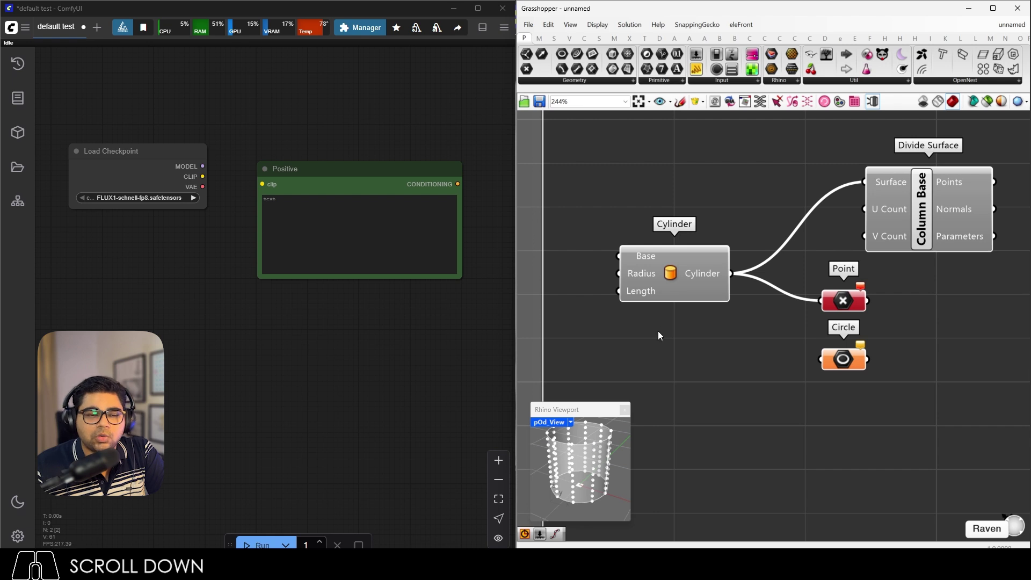
Turn the Cylinder component's geometry preview off and back on.
right_click(672, 274)
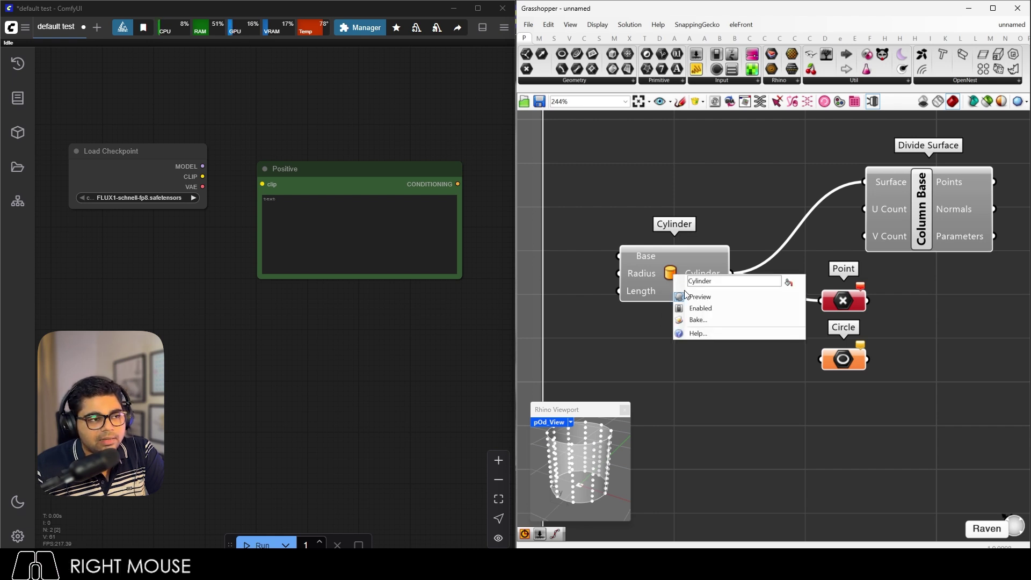
click(681, 297)
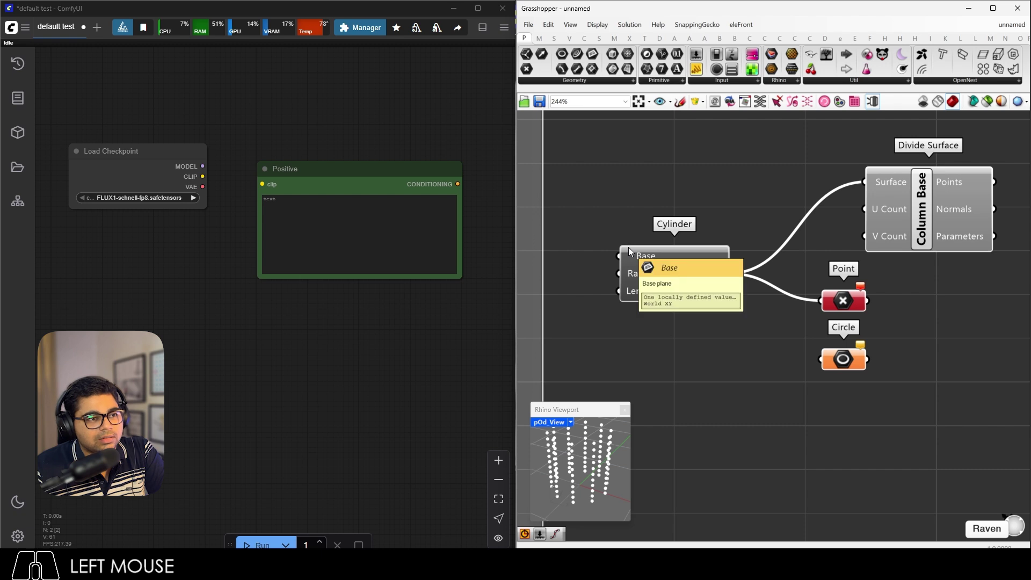
right_click(671, 276)
click(673, 305)
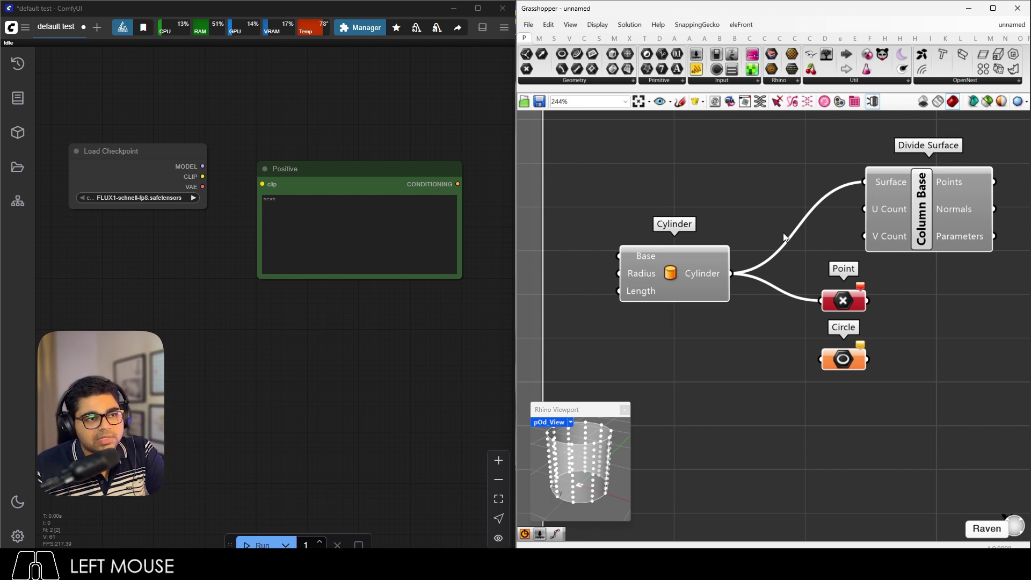
Turn off the geometry preview of the Column Base component and leave the components deselected.
mouse_move(908, 213)
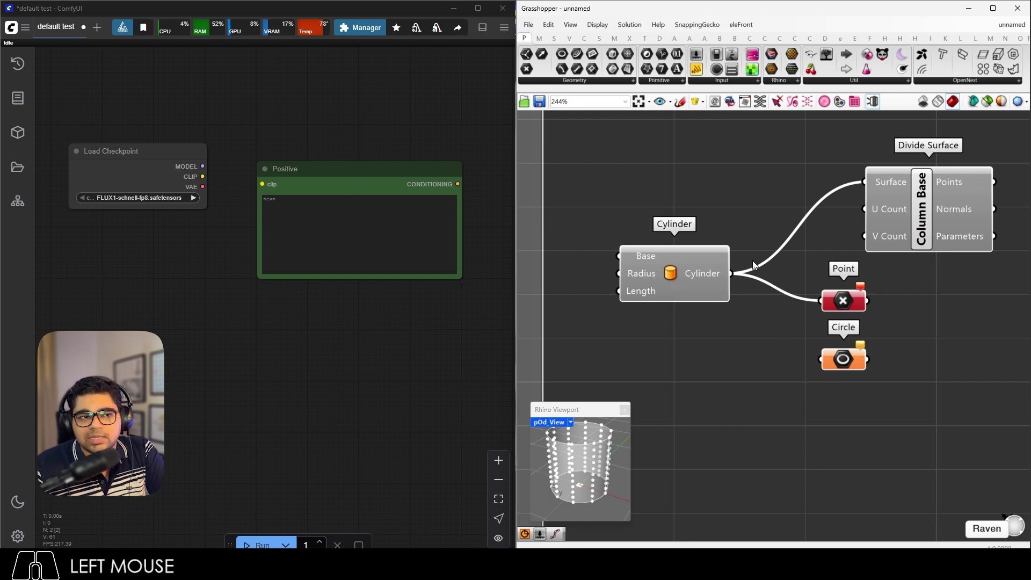
right_click(925, 218)
click(924, 237)
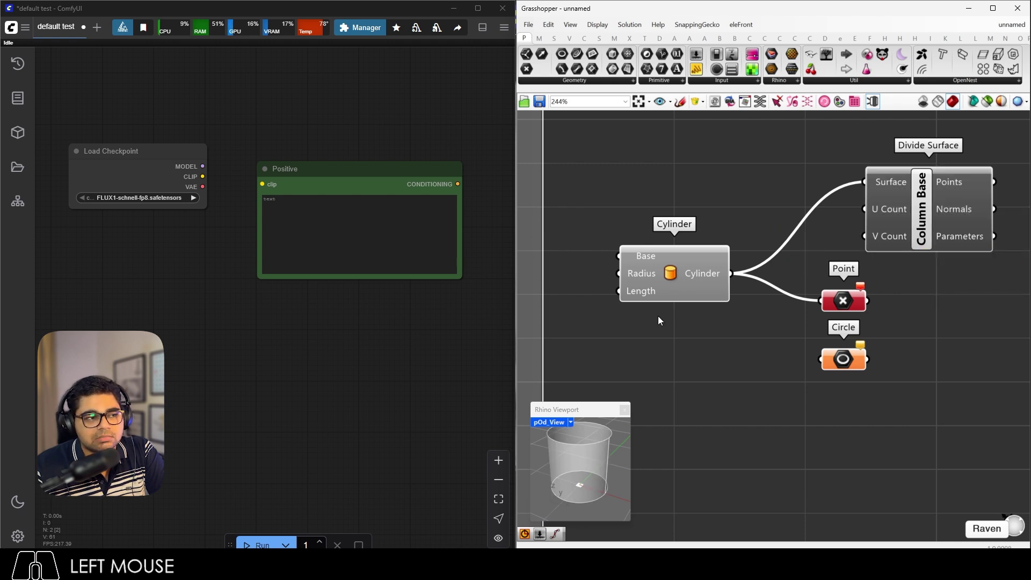
click(660, 293)
click(669, 435)
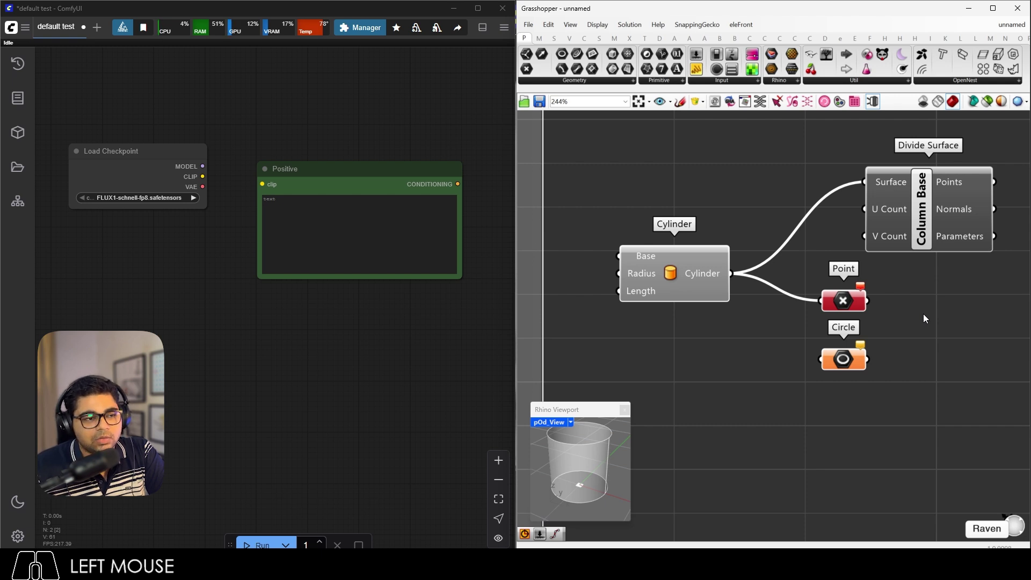
Add a Panel to the canvas beside the Circle parameter, below Column Base.
scroll(716, 290, down, 3)
scroll(923, 327, up, 3)
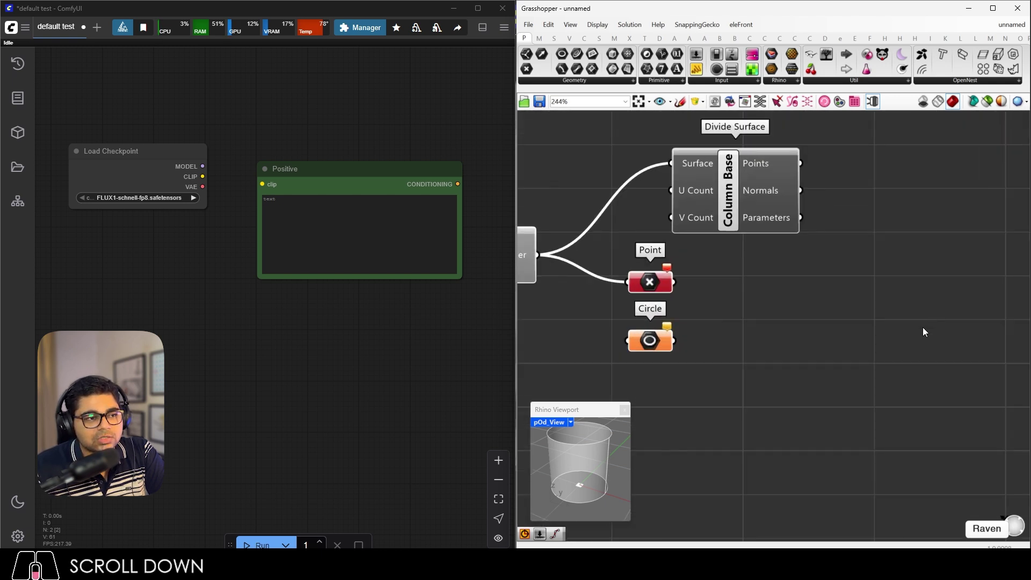
double_click(798, 343)
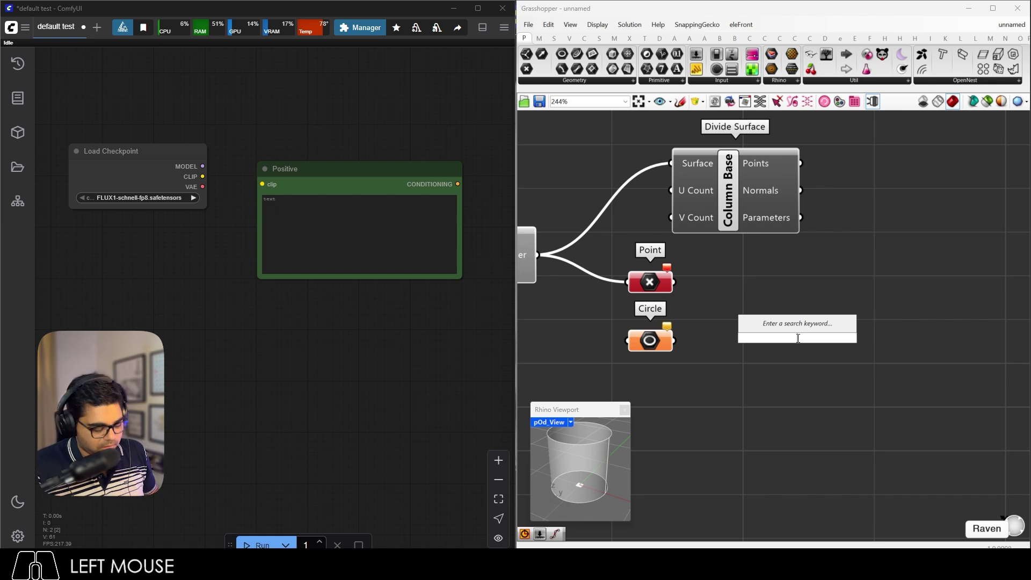
text(panel)
key(Return)
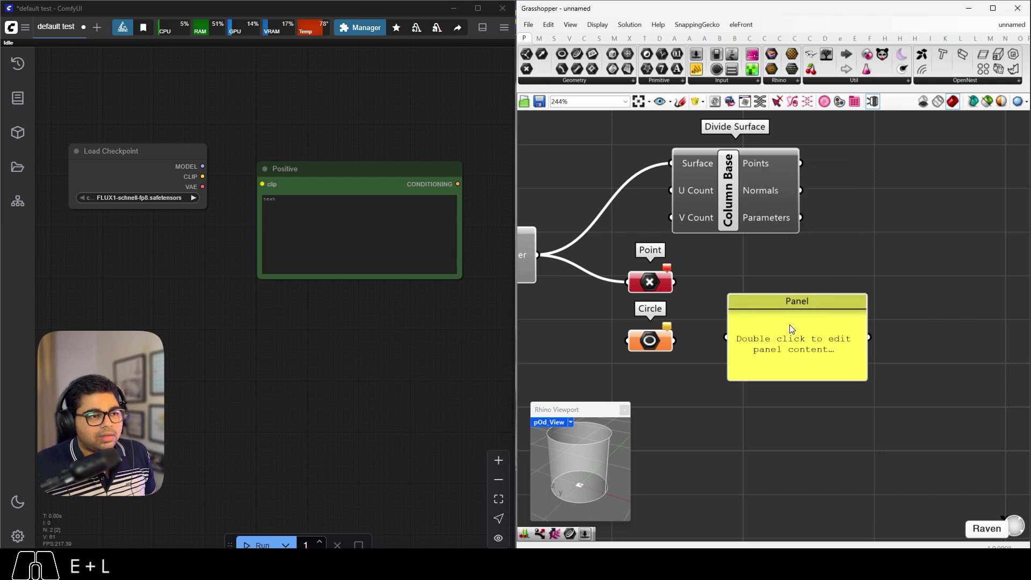
Write the first two lines of the panel's color legend: "Red - error" and "Orange - Date Missing".
double_click(812, 337)
text(Red)
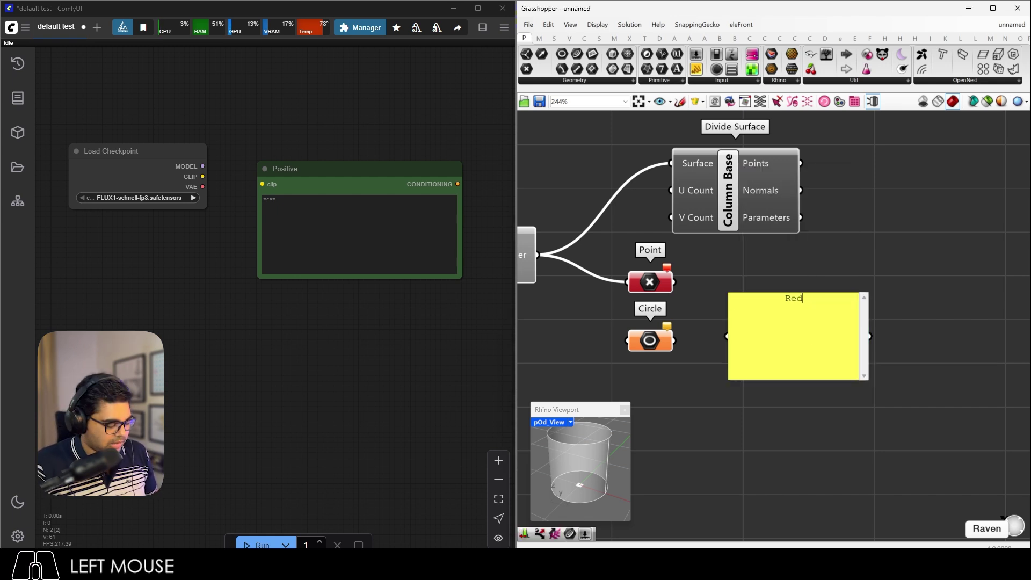
text( - error)
key(Return)
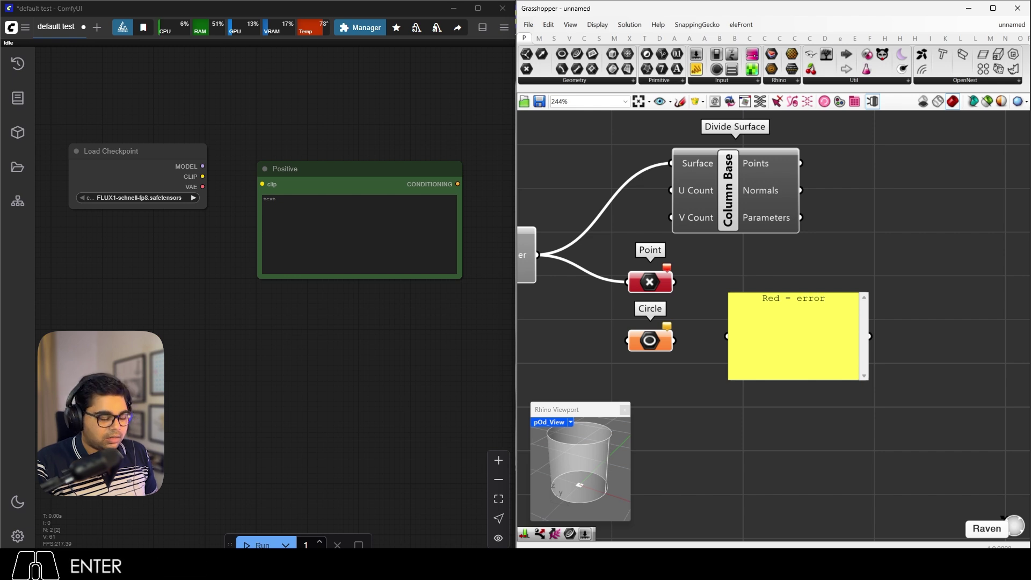
text(Orange - Da)
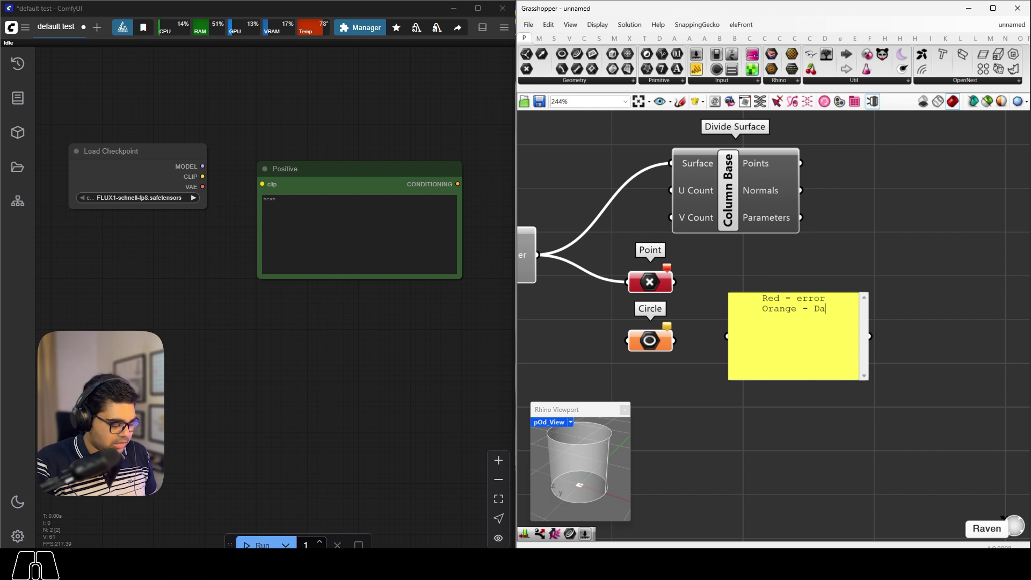
text(te Missing)
key(Return)
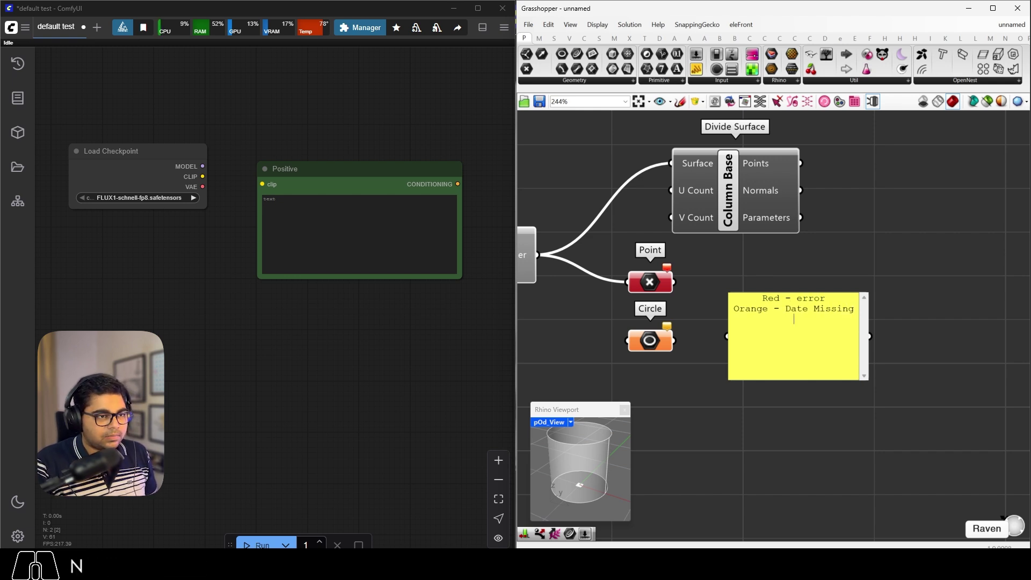
Add a third line to the panel reading "Light Grey - Working Well".
text(Grey)
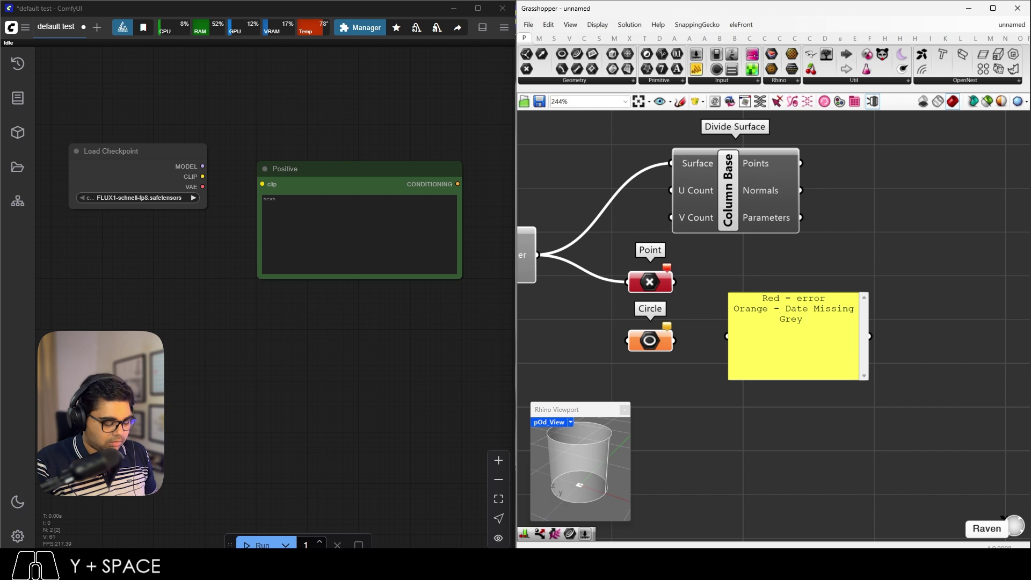
key(BackSpace)
key(BackSpace)
key(BackSpace)
key(BackSpace)
key(BackSpace)
text(LKi)
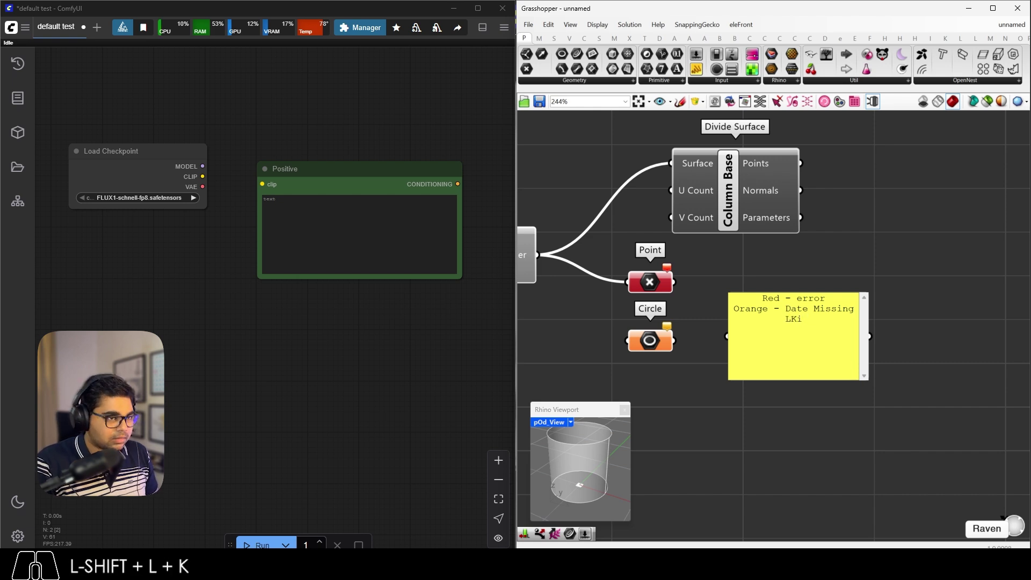
key(BackSpace)
key(BackSpace)
text(ight Grey - Wokring Well)
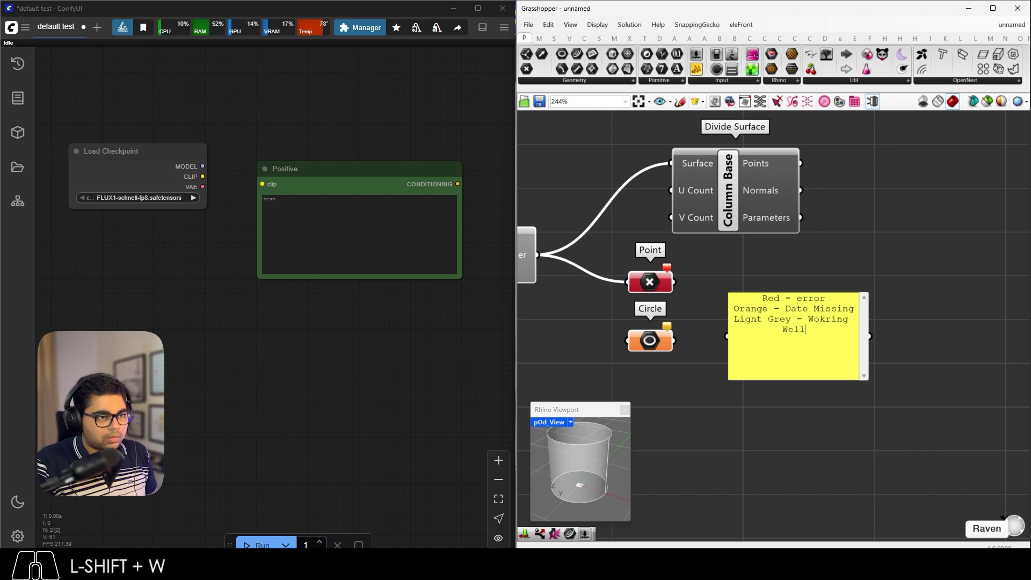
key(Return)
Add the last panel line "Dark grey - geometry hidden" and finish editing the text.
text(Dark )
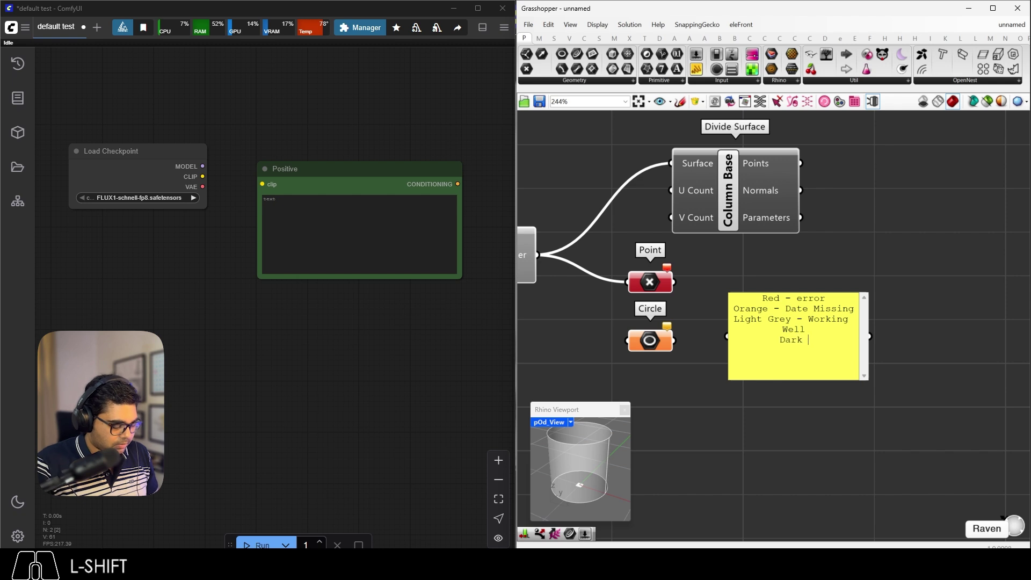
text(grey - geometry)
key(Caps_Lock)
text(hIDDEN)
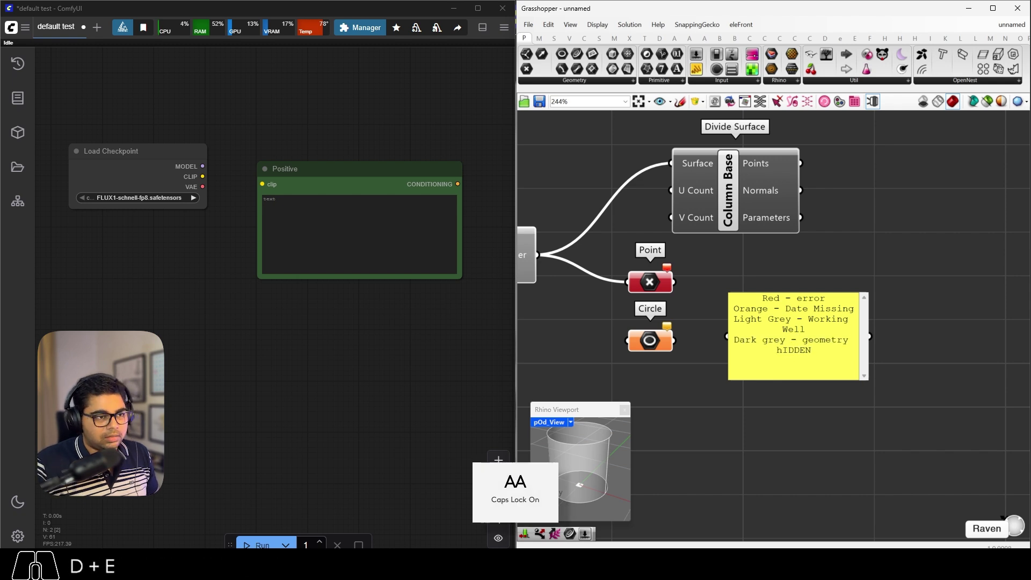
click(936, 341)
Widen the panel so each line fits on one row, move it slightly up and left, and deselect it.
drag(864, 378, 929, 383)
drag(858, 299, 838, 291)
click(867, 414)
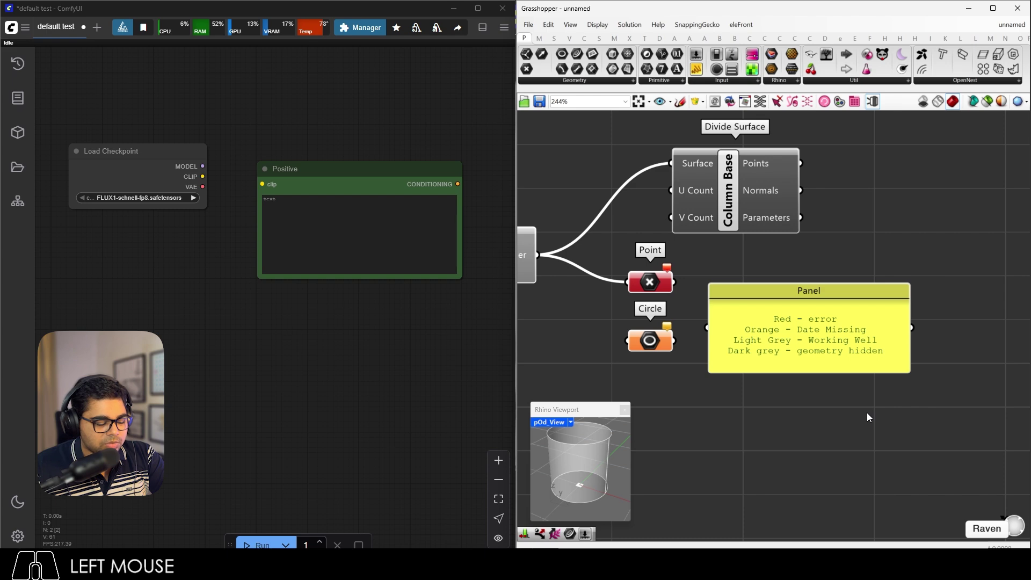
Switch to ComfyUI, add a Note node below the Positive node, and enlarge it.
double_click(237, 336)
text(Notes)
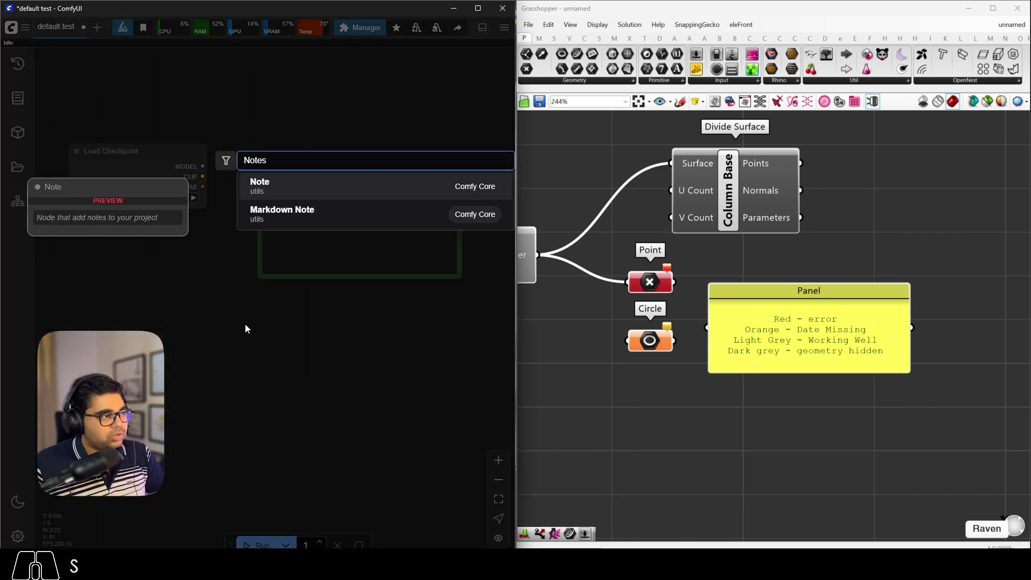
click(280, 192)
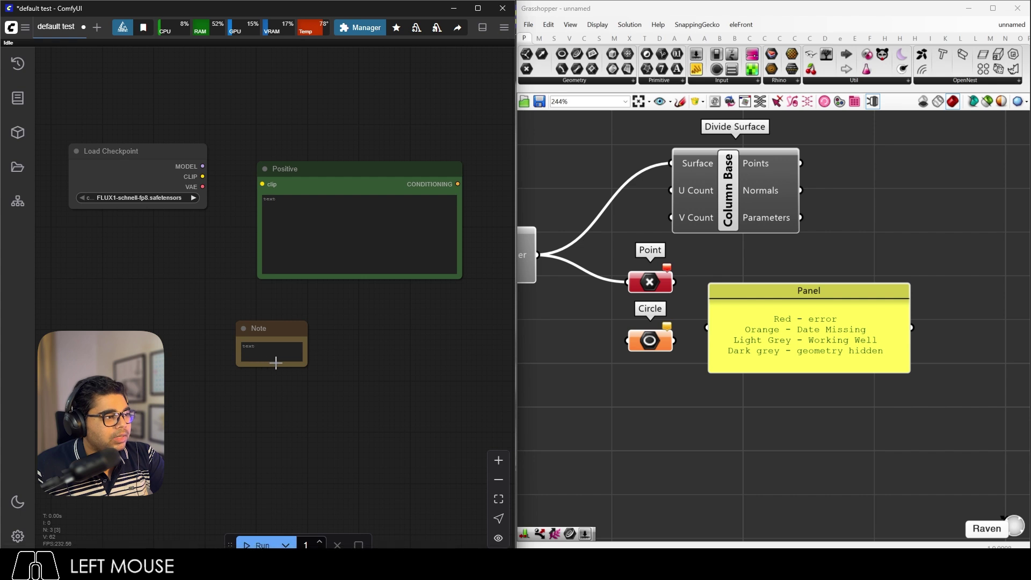
Replace the Note's text with "Connect wires of same color in a component".
click(308, 370)
key(BackSpace)
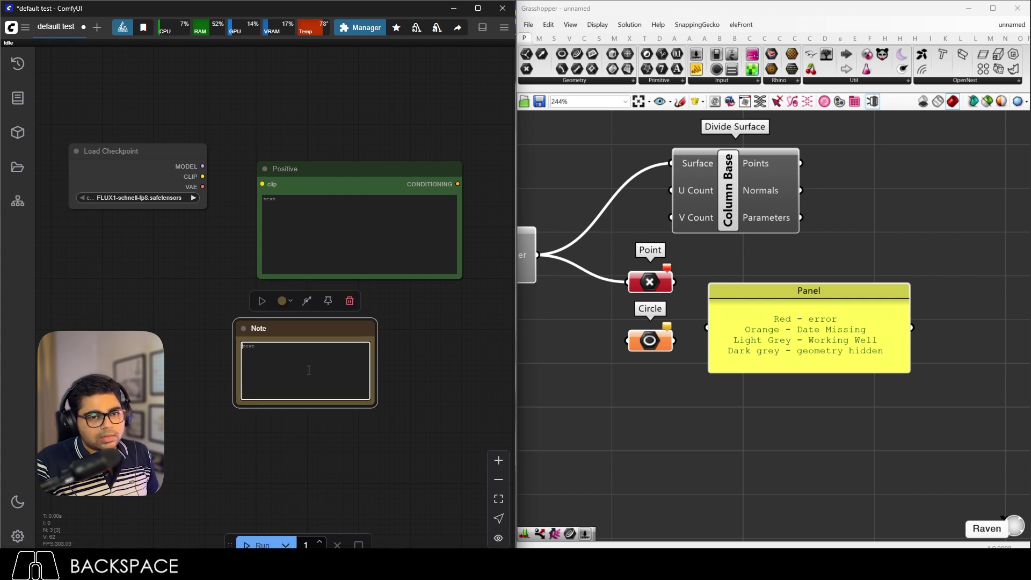
text(Connect wires)
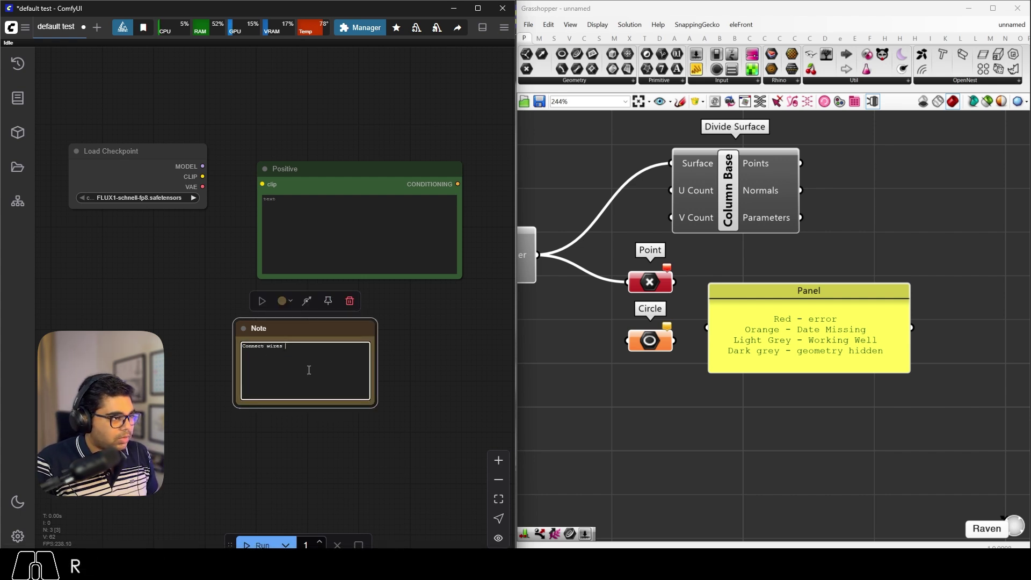
text( of same colo)
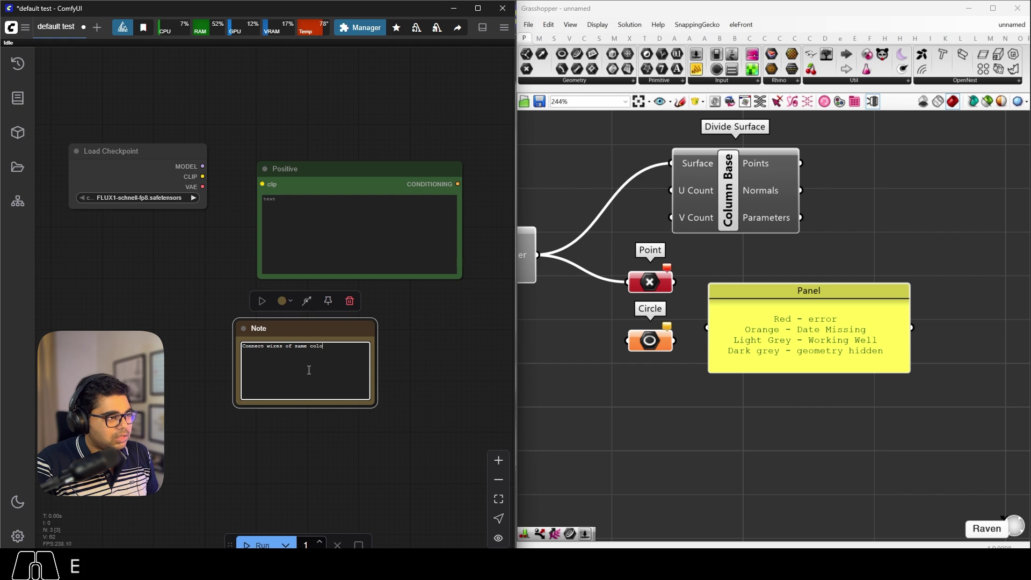
text(r in a comp)
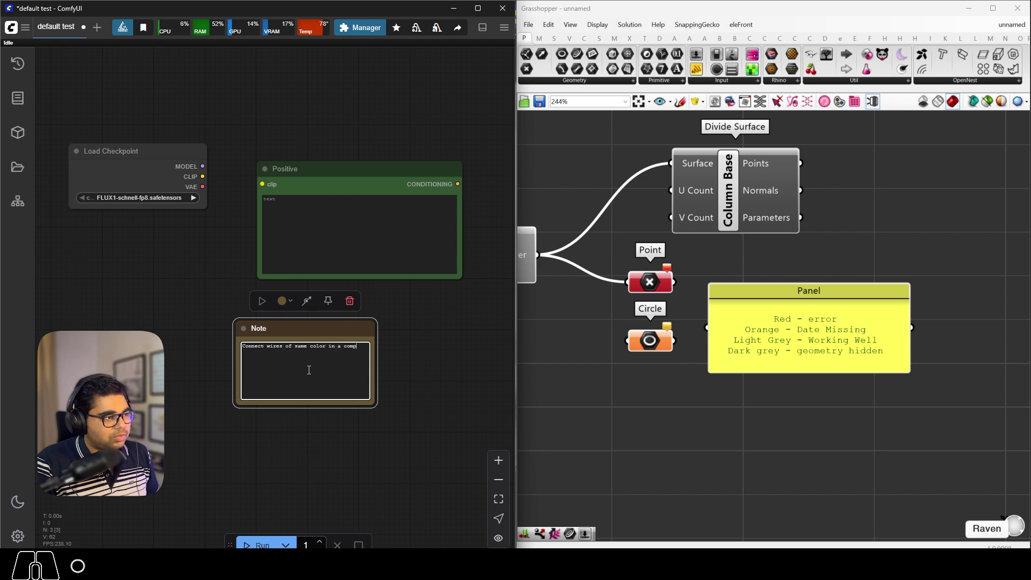
text(onent)
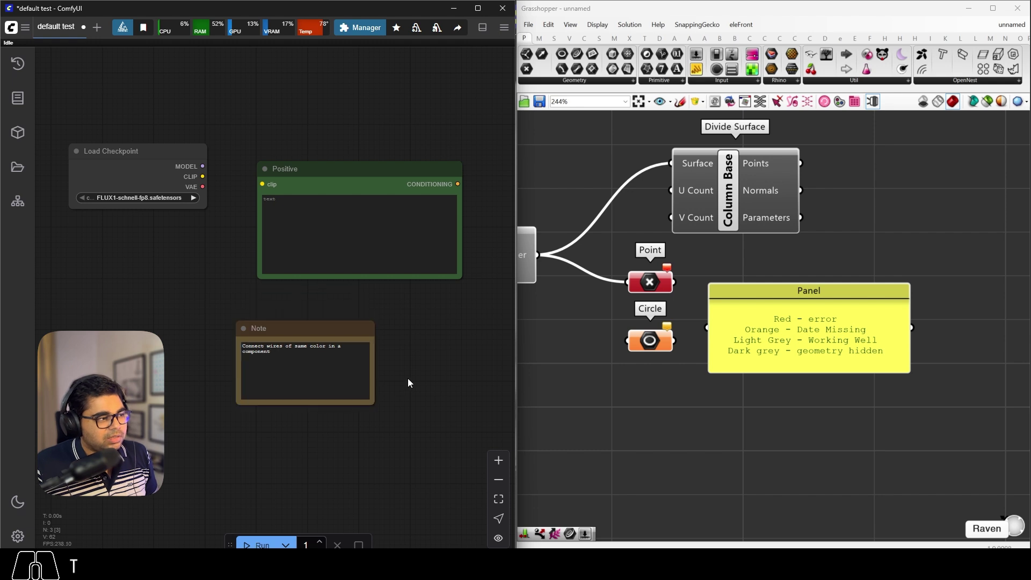
Move the Note node directly below the Load Checkpoint node and make it slightly narrower.
drag(303, 328, 162, 231)
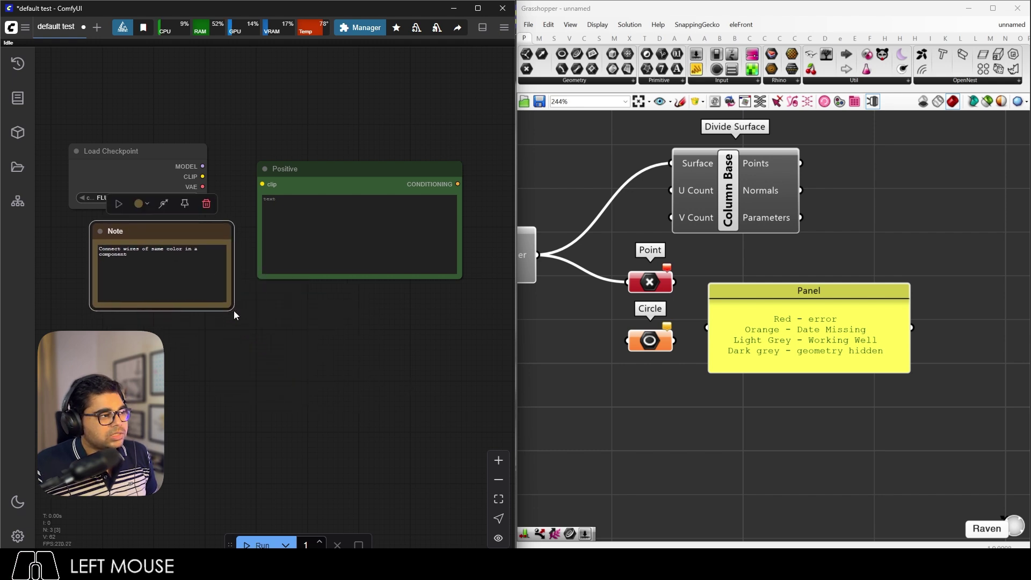
drag(234, 310, 214, 311)
click(221, 325)
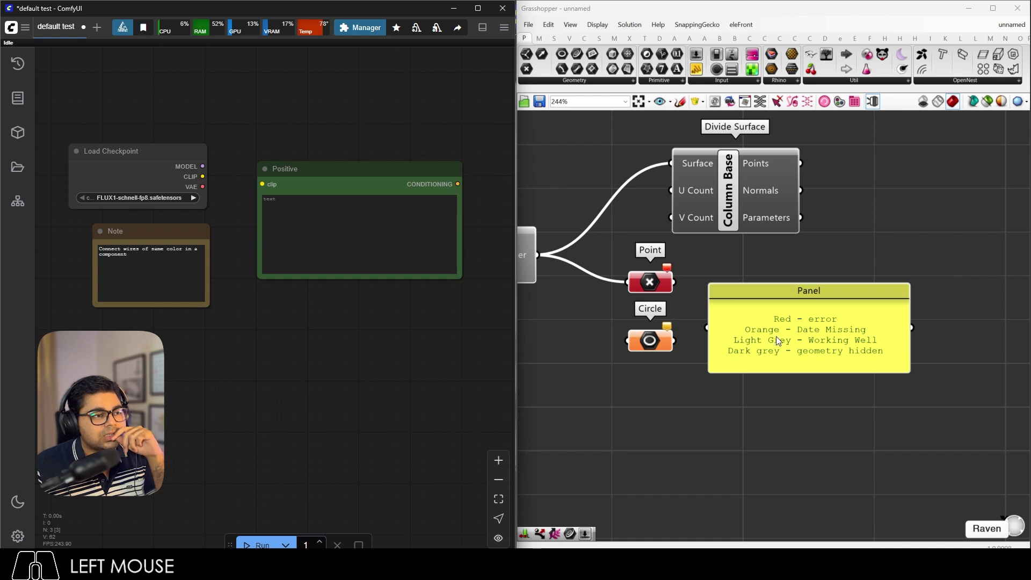
Switch to Grasshopper and move the Cylinder up, Point and Circle between it and Divide Surface, and the panel below the Cylinder.
scroll(776, 336, down, 3)
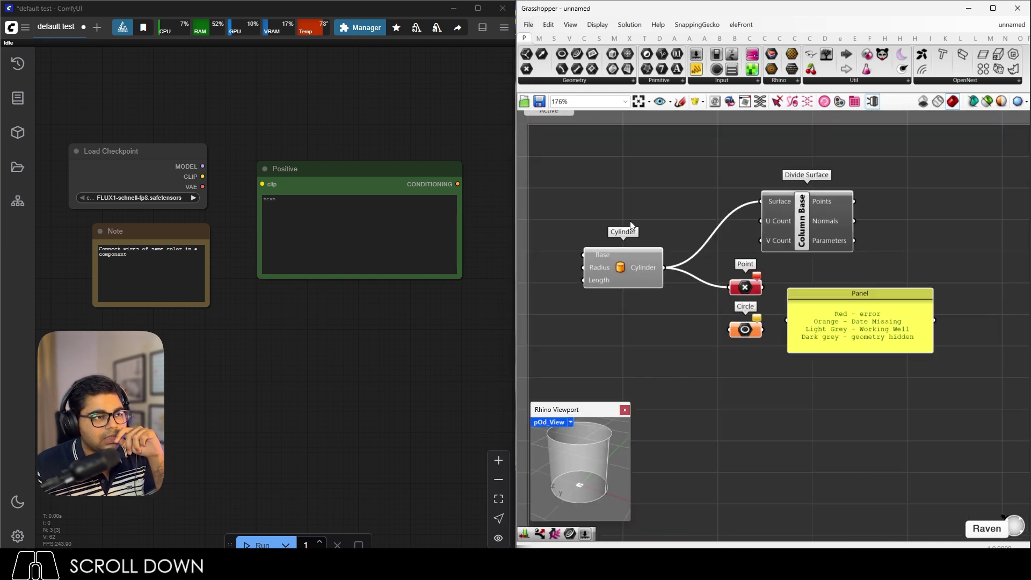
drag(620, 266, 634, 201)
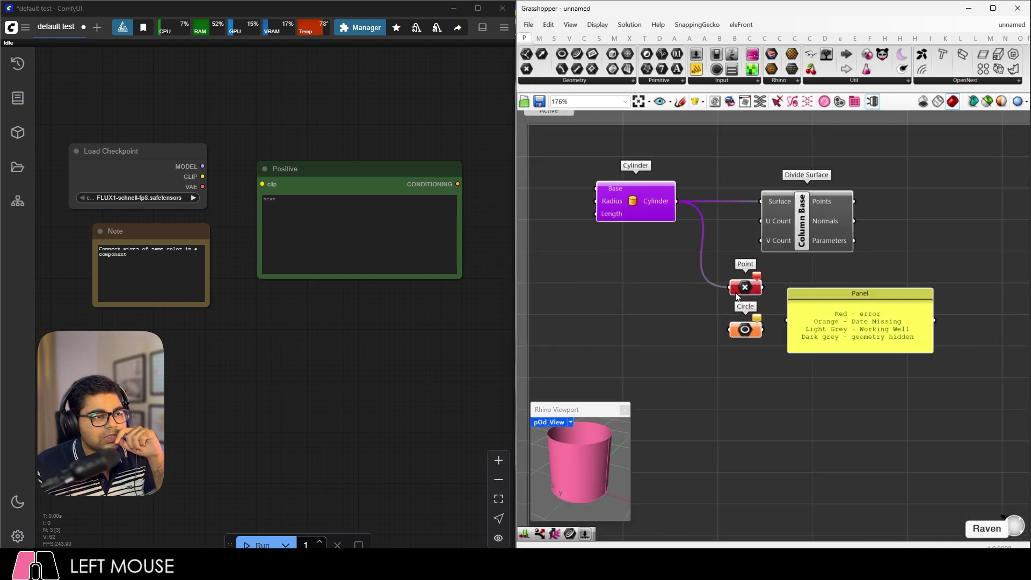
drag(746, 287, 716, 159)
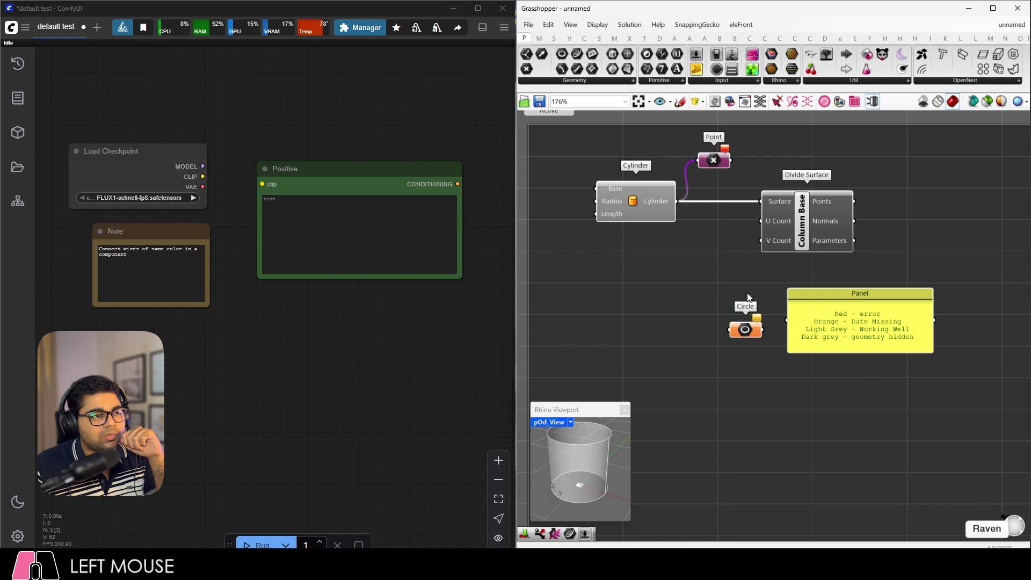
drag(746, 334, 711, 228)
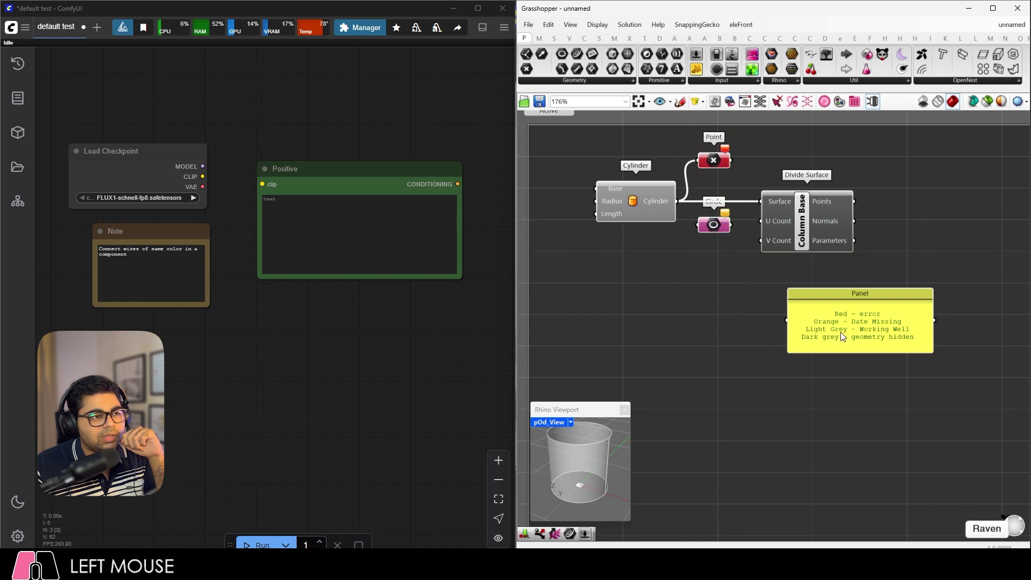
drag(839, 332, 598, 282)
click(732, 356)
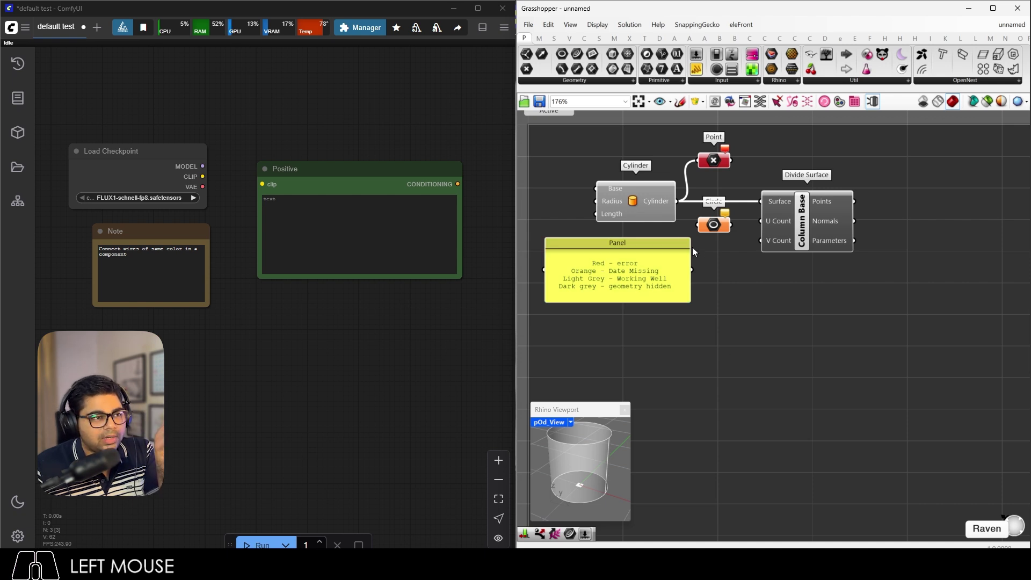
Raise the Cylinder and Divide Surface, place Point above and Circle below the wire between them, and shift the panel left.
drag(714, 244, 756, 276)
drag(794, 211, 838, 181)
click(830, 298)
drag(708, 253, 652, 162)
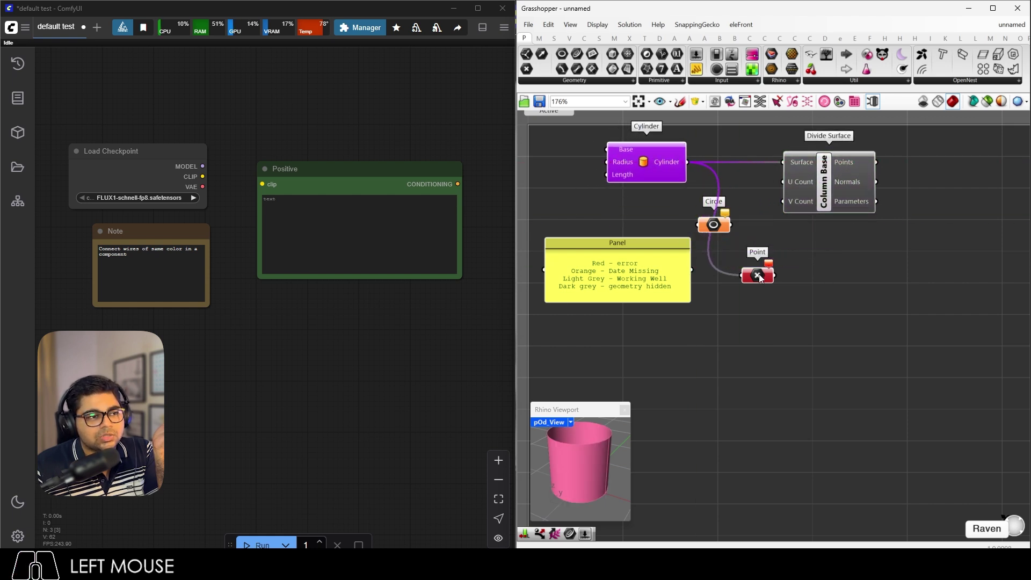
drag(758, 274, 727, 144)
drag(715, 222, 726, 183)
drag(643, 254, 572, 253)
click(664, 242)
Move all components and the panel together to the right on the canvas, and deselect them.
scroll(664, 242, down, 3)
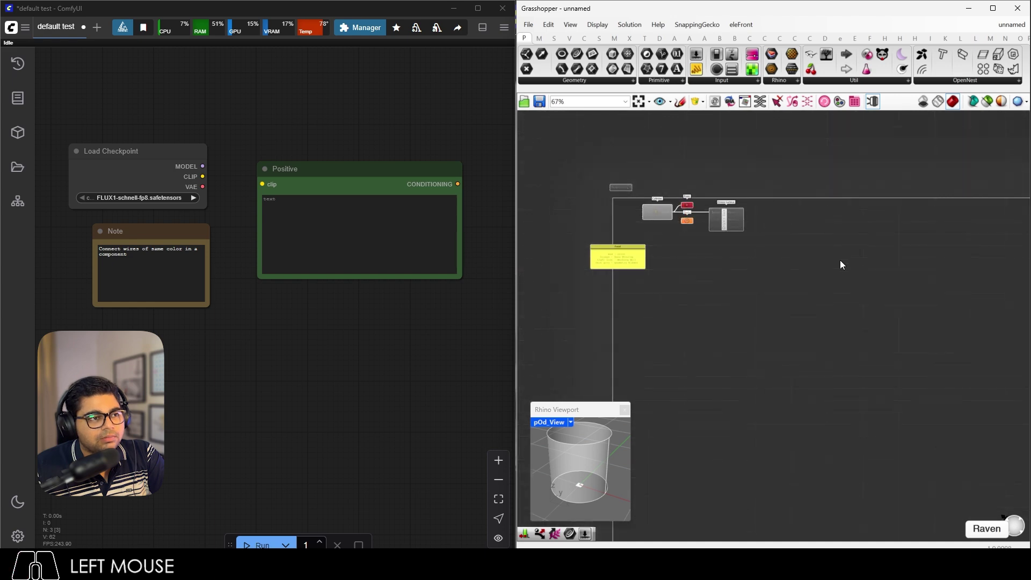
scroll(725, 230, up, 1)
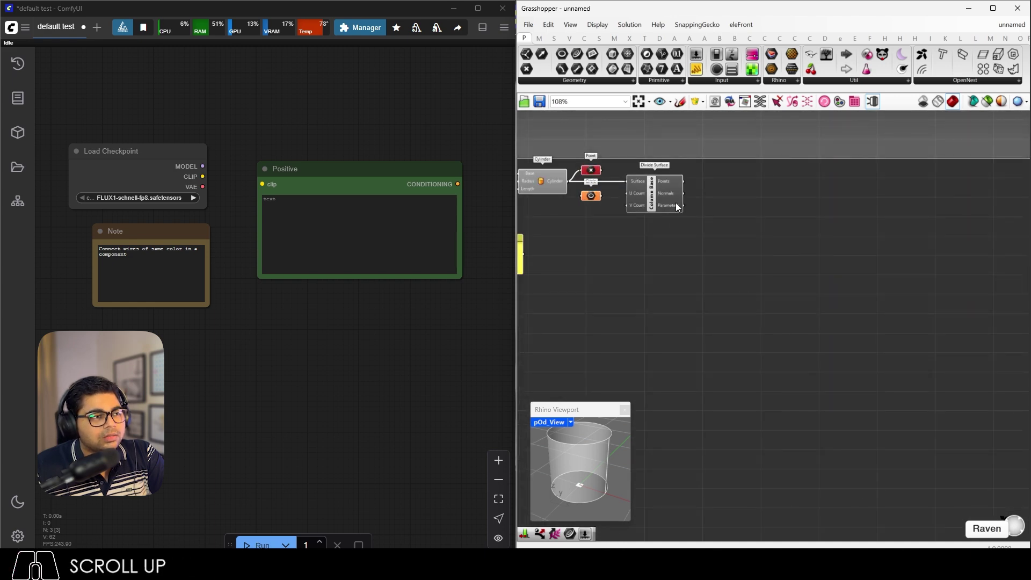
key(ctrl+a)
drag(636, 156, 854, 186)
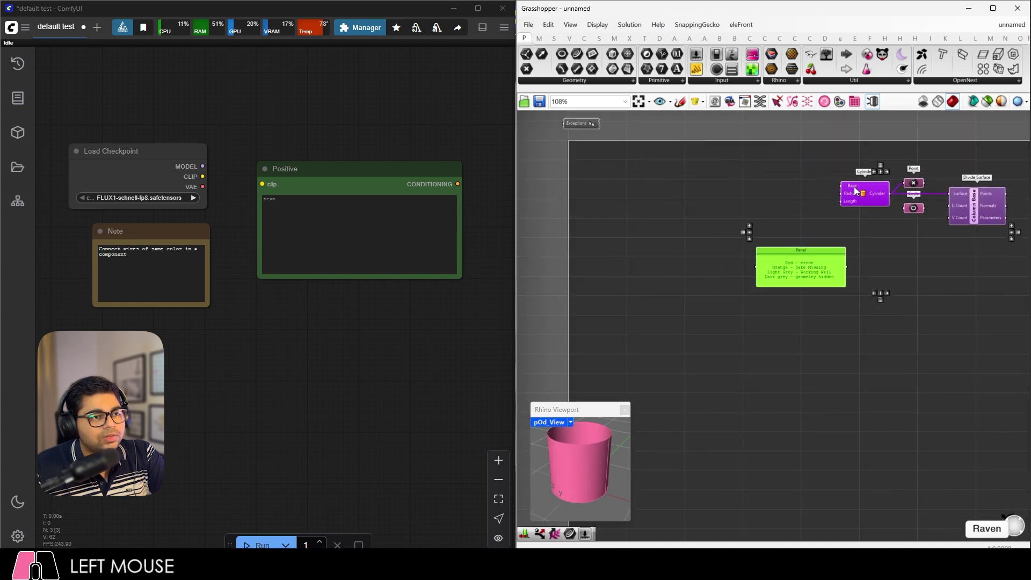
click(944, 325)
Add a Sphere component below the panel and connect its output to the Surface input of Divide Surface, replacing the Cylinder wire.
scroll(981, 277, up, 1)
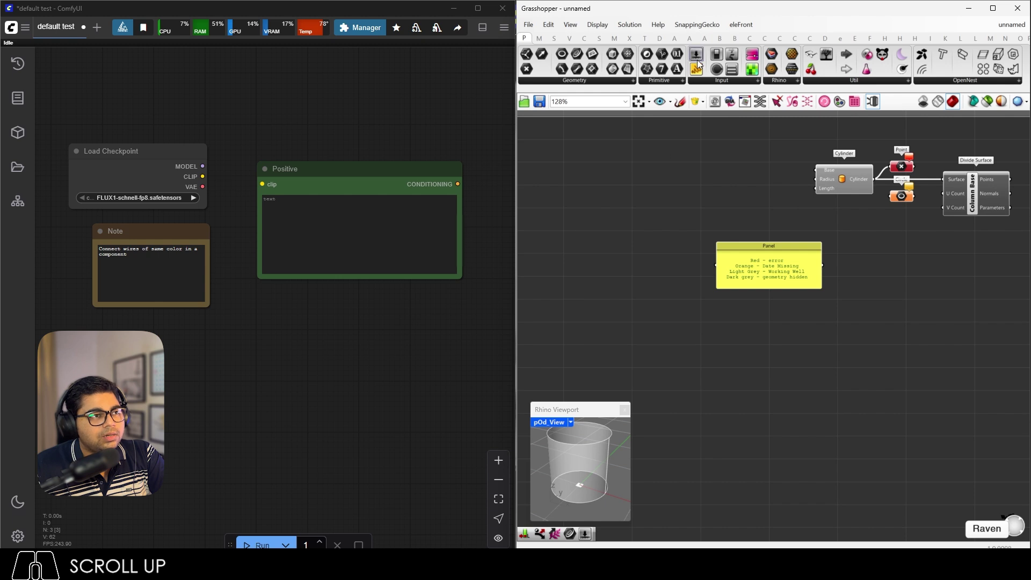
scroll(593, 39, up, 5)
drag(709, 69, 945, 179)
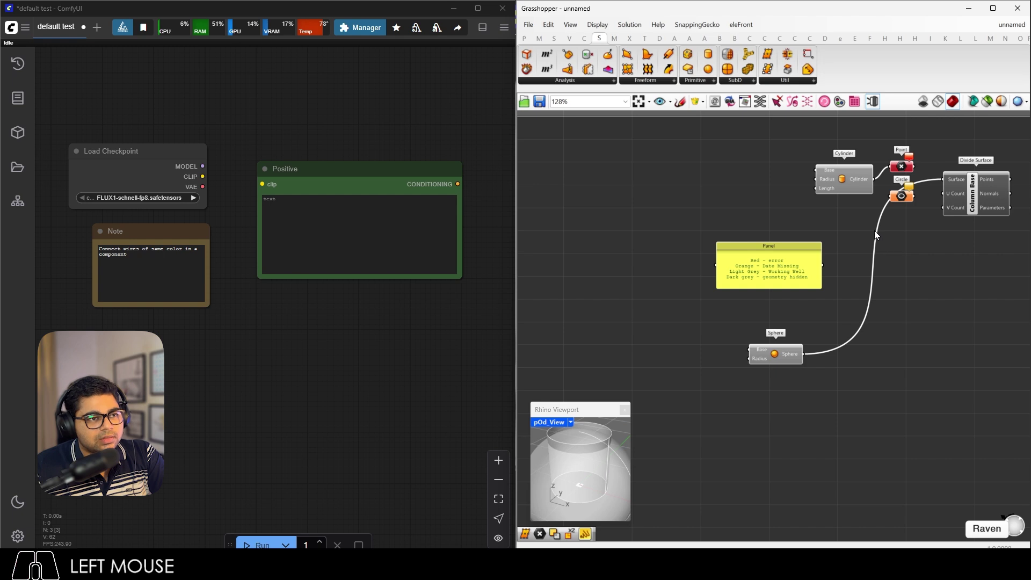
Move the panel up and left, and add a second Divide Surface below the first with its Surface input fed by the Sphere.
drag(813, 257, 762, 195)
click(802, 229)
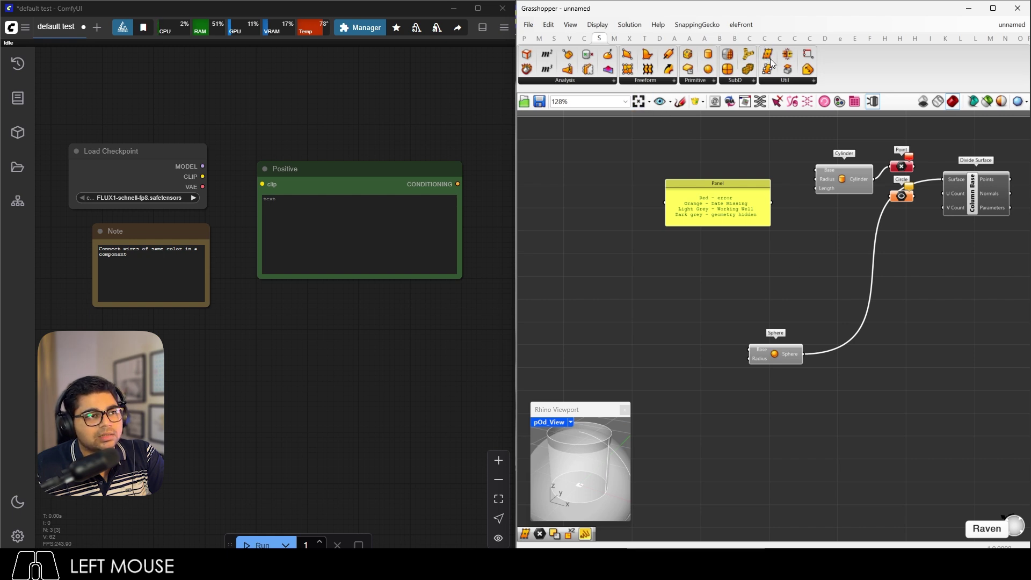
drag(768, 54, 984, 297)
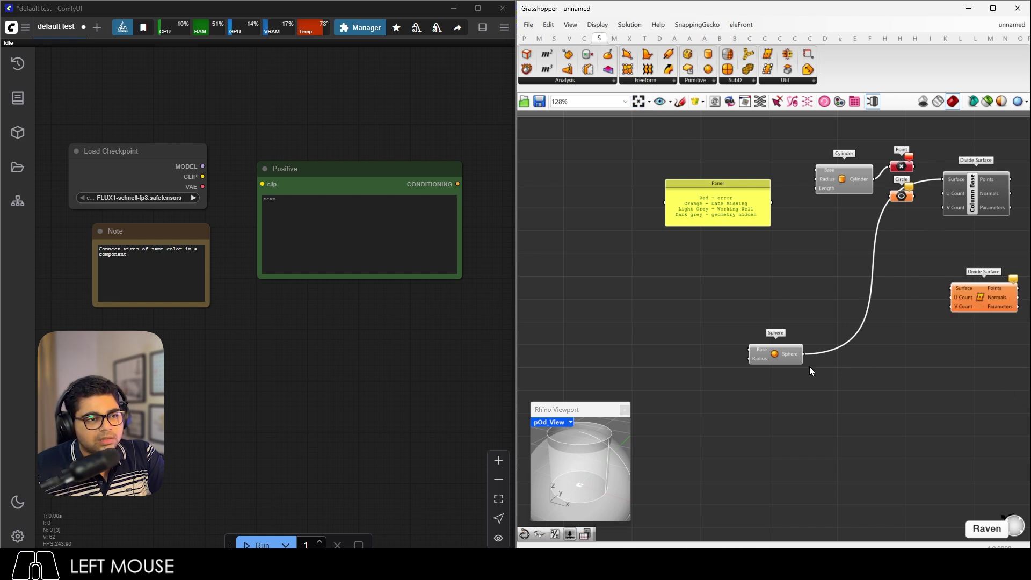
drag(802, 354, 947, 246)
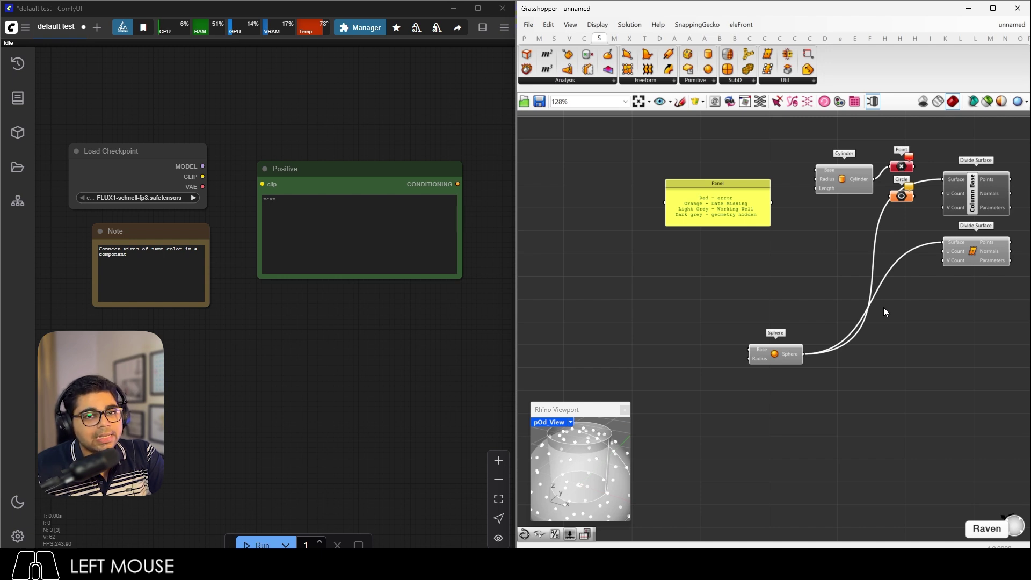
Add a Relay component above the Sphere and route the Sphere output through it to both Divide Surface components.
double_click(854, 286)
text(rel)
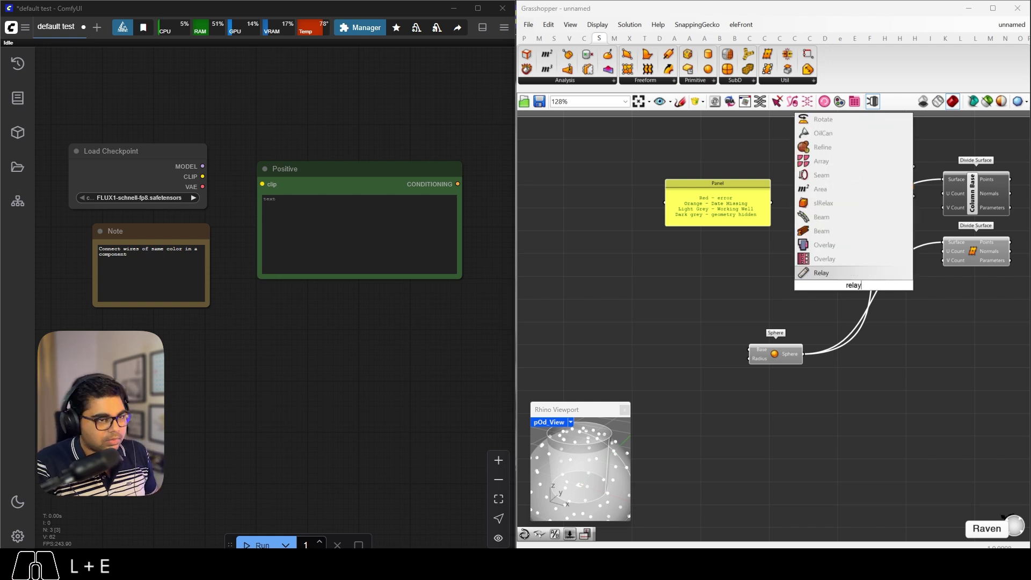
text(ay)
click(852, 274)
click(820, 257)
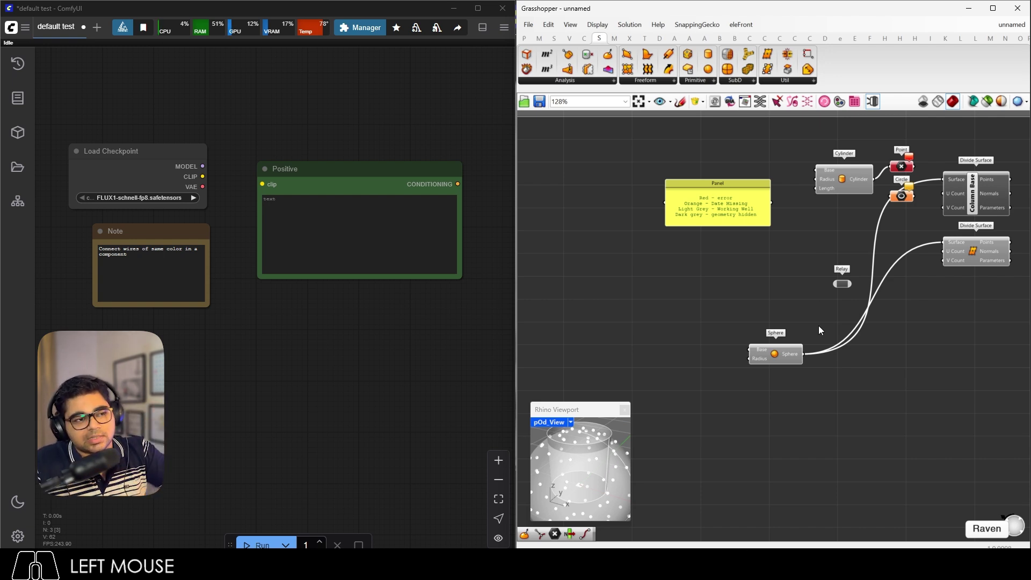
drag(807, 355, 892, 197)
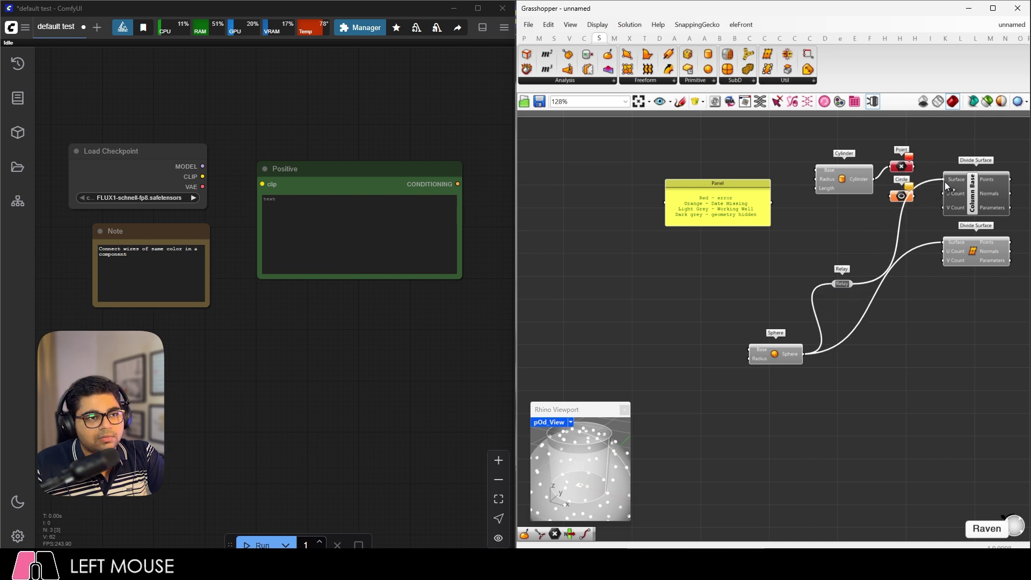
drag(852, 285, 944, 242)
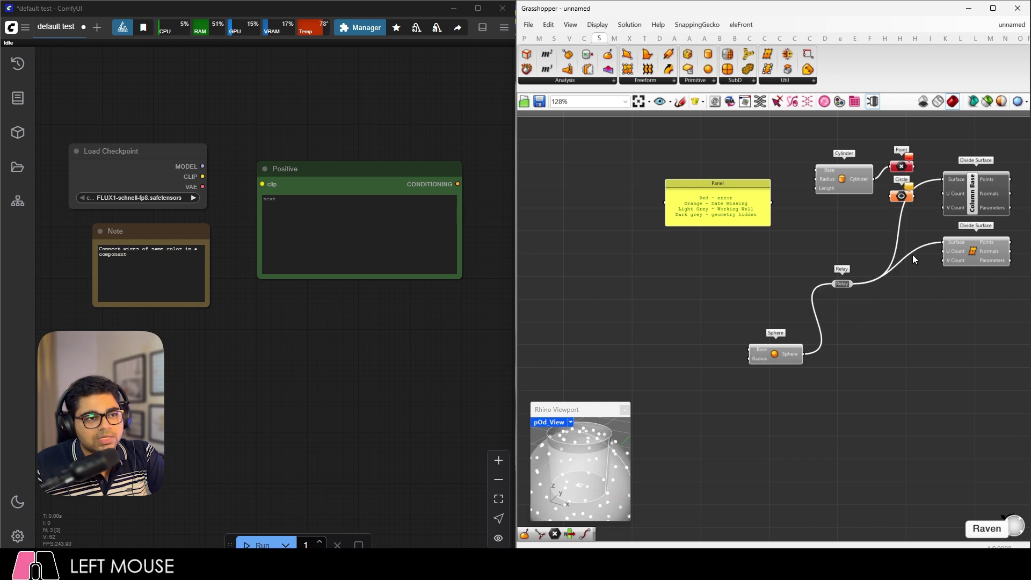
Move the Relay close to the Divide Surface components and insert a second Relay on the wire coming from the Sphere.
drag(842, 284, 892, 243)
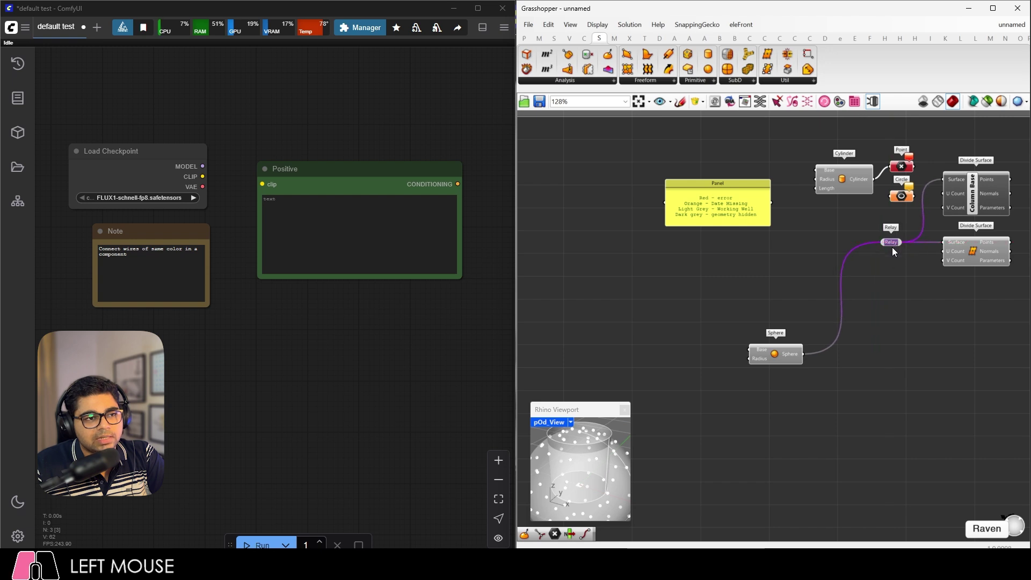
double_click(841, 305)
drag(840, 304, 843, 297)
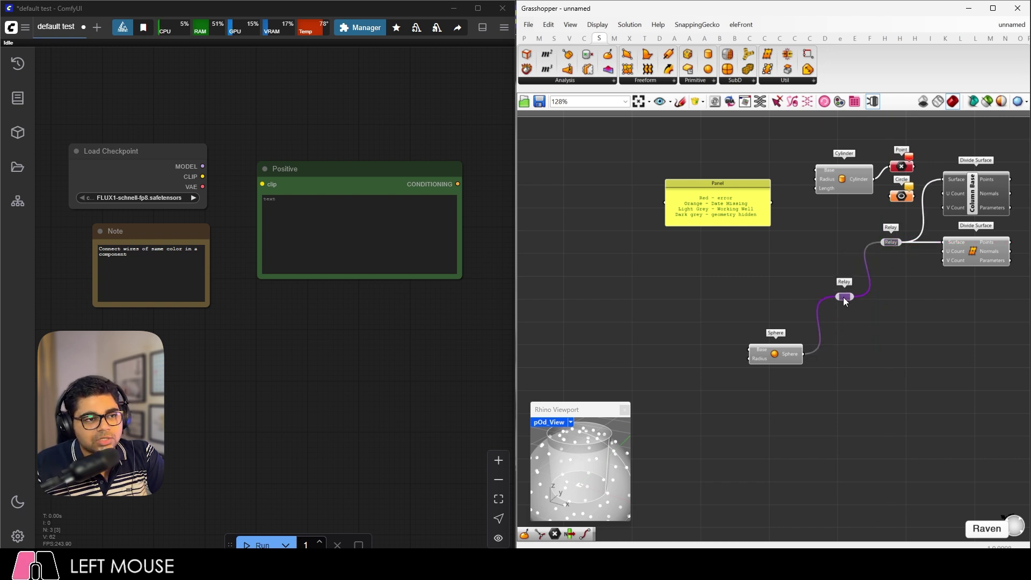
Duplicate the lower Divide Surface, wire the second Relay to the copy's Surface input, and align it below the other two.
click(971, 260)
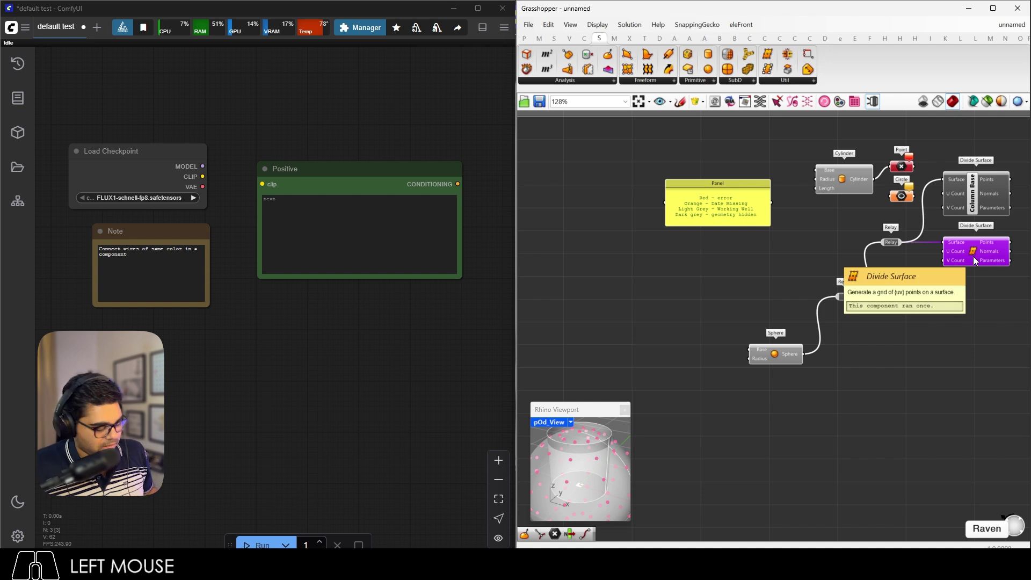
key(ctrl+c)
key(ctrl+v)
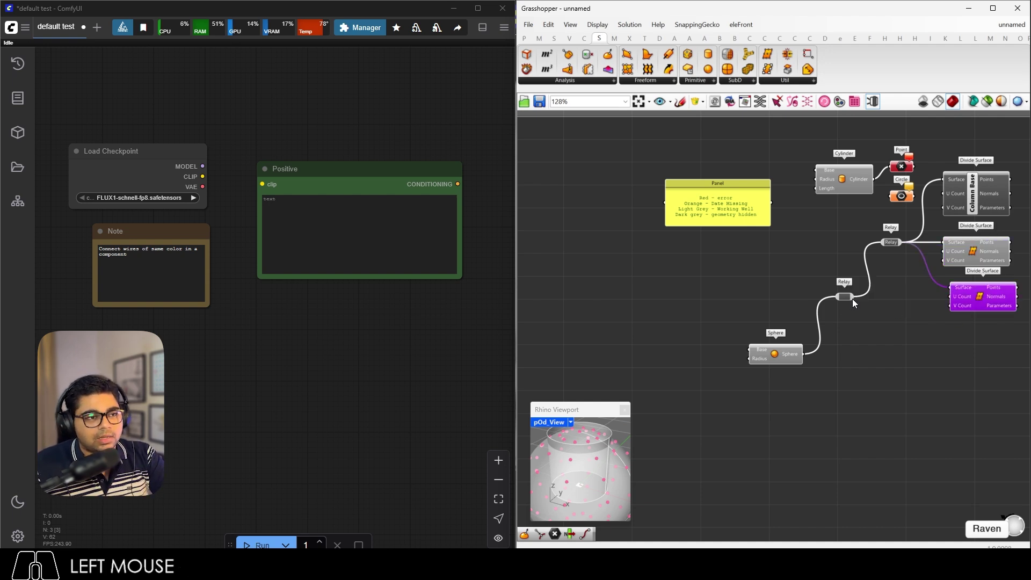
drag(853, 298, 955, 298)
click(969, 349)
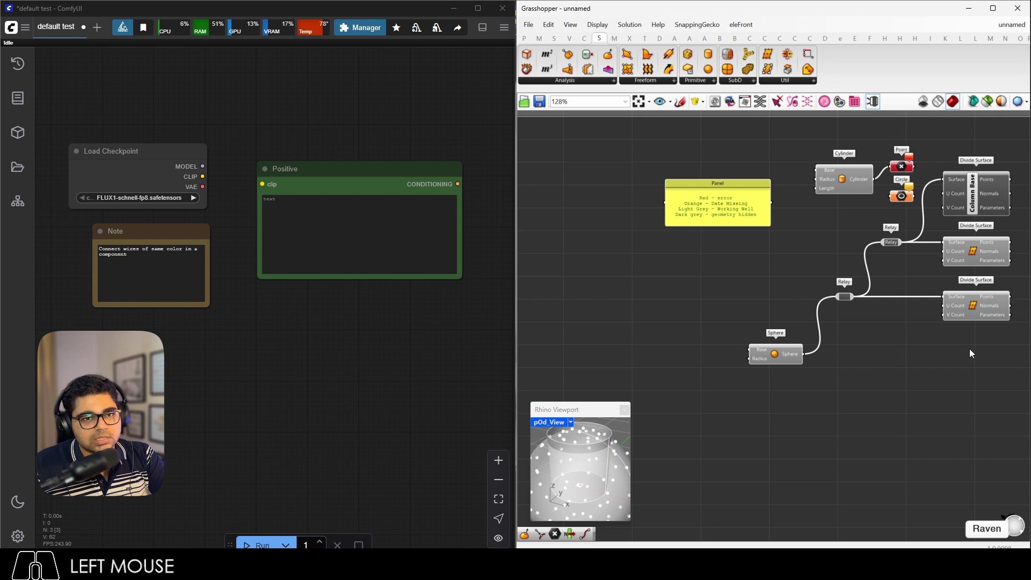
Switch to ComfyUI, move the Positive node down slightly, and add a Reroute node from Load Checkpoint's CLIP output.
click(317, 362)
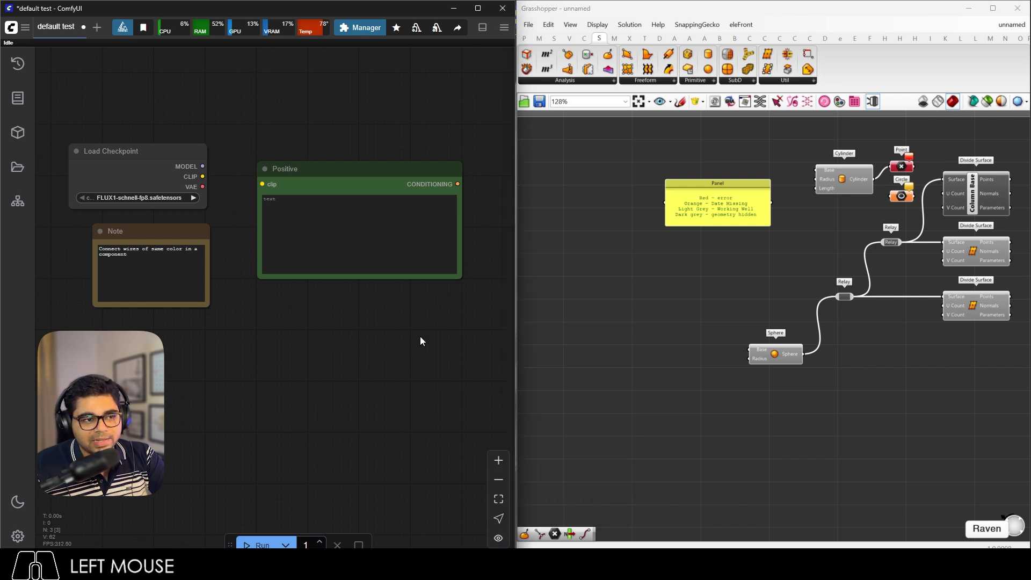
scroll(253, 353, down, 2)
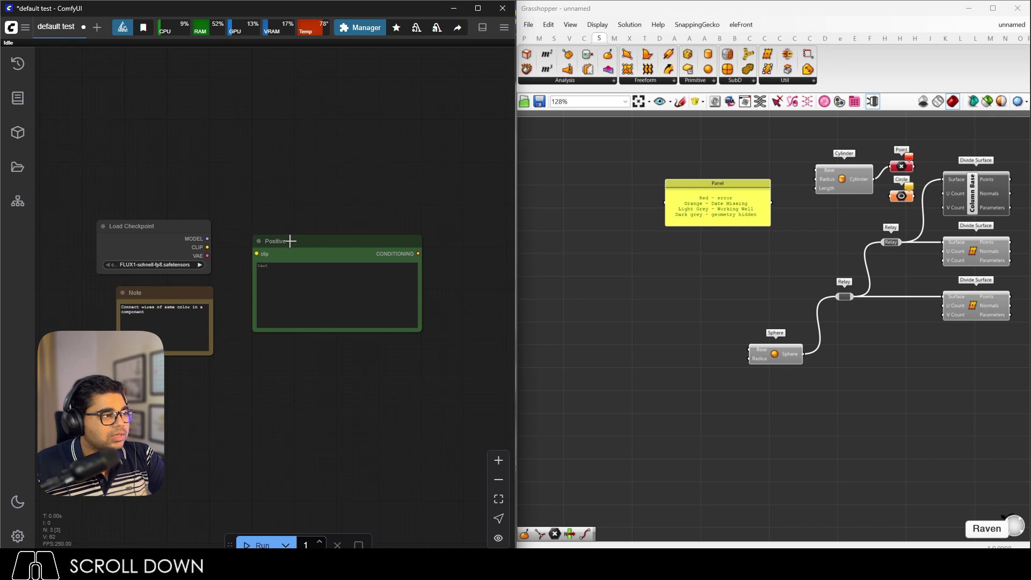
drag(291, 241, 304, 272)
drag(206, 248, 262, 201)
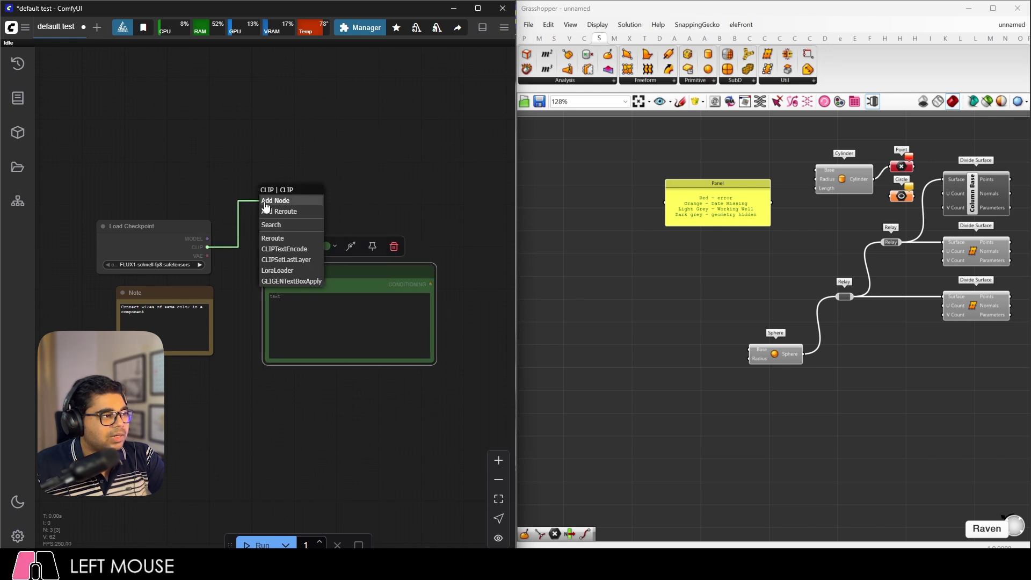
click(286, 238)
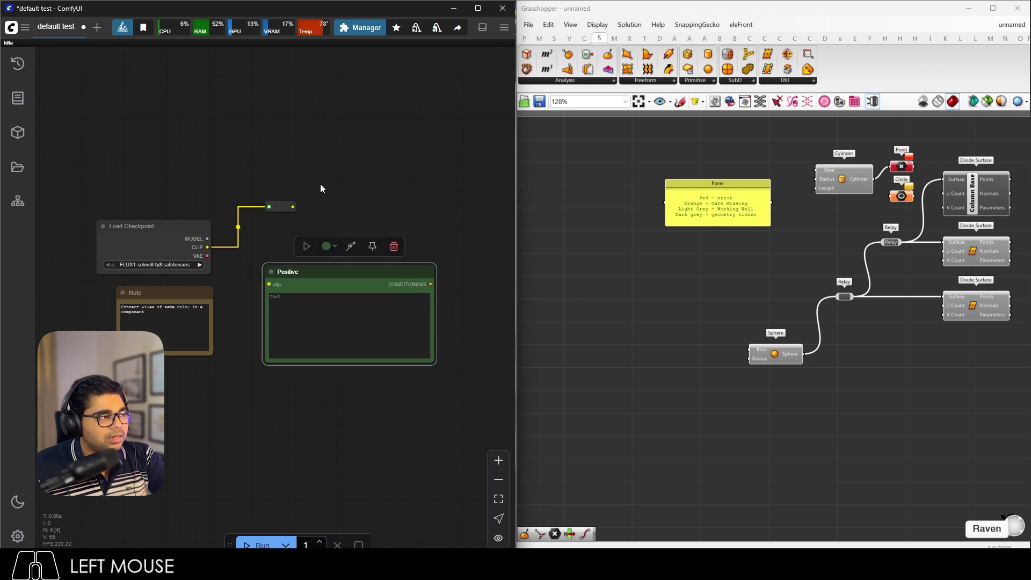
Connect the Reroute output to the Positive node, duplicate Positive, place the copy above it, and wire the Reroute to its clip input.
drag(322, 268, 354, 195)
key(ctrl+c)
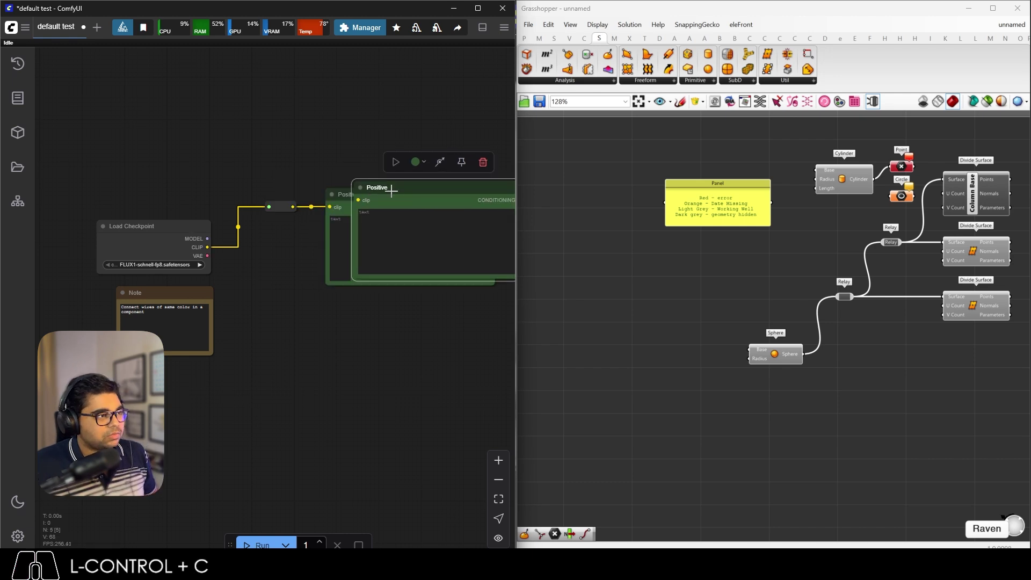
key(ctrl+v)
drag(318, 85, 329, 86)
drag(293, 207, 331, 98)
click(366, 317)
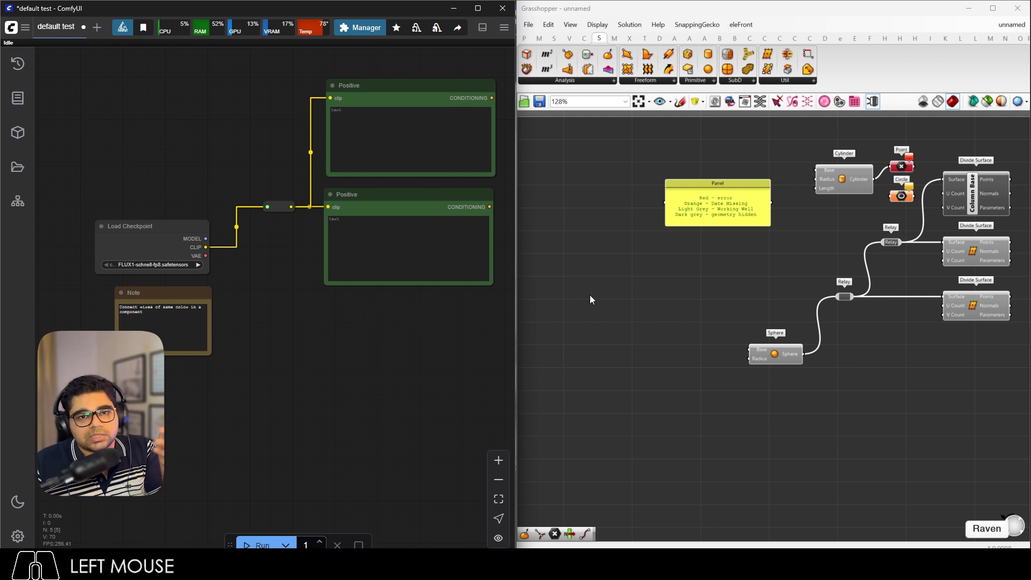
Switch to Grasshopper, move the Panel up out of the way, and place the Cylinder, Point and Circle components apart from the Sphere network.
scroll(511, 320, down, 3)
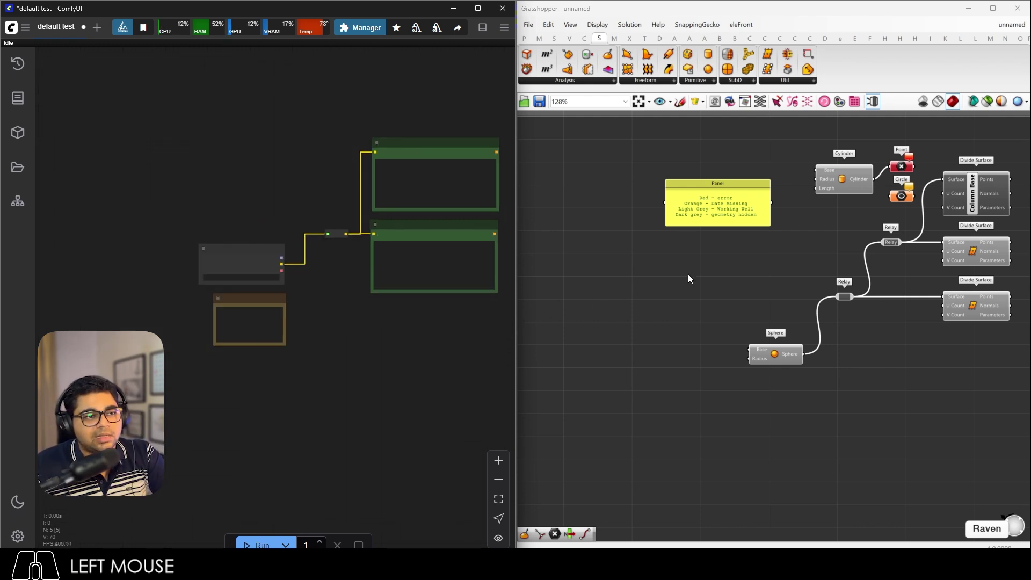
scroll(736, 250, down, 4)
scroll(669, 219, up, 4)
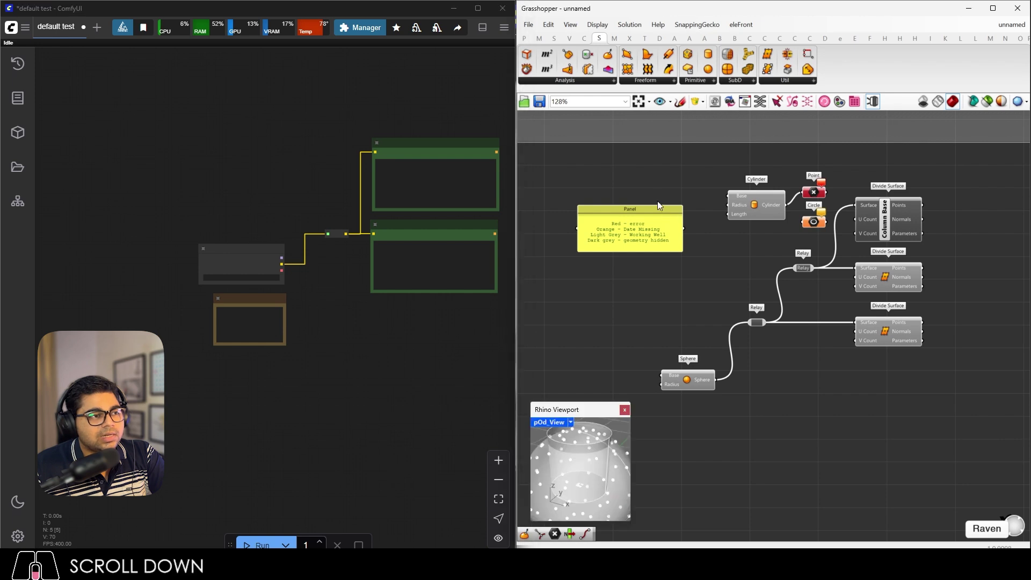
drag(644, 213, 604, 112)
drag(841, 164, 602, 248)
click(757, 242)
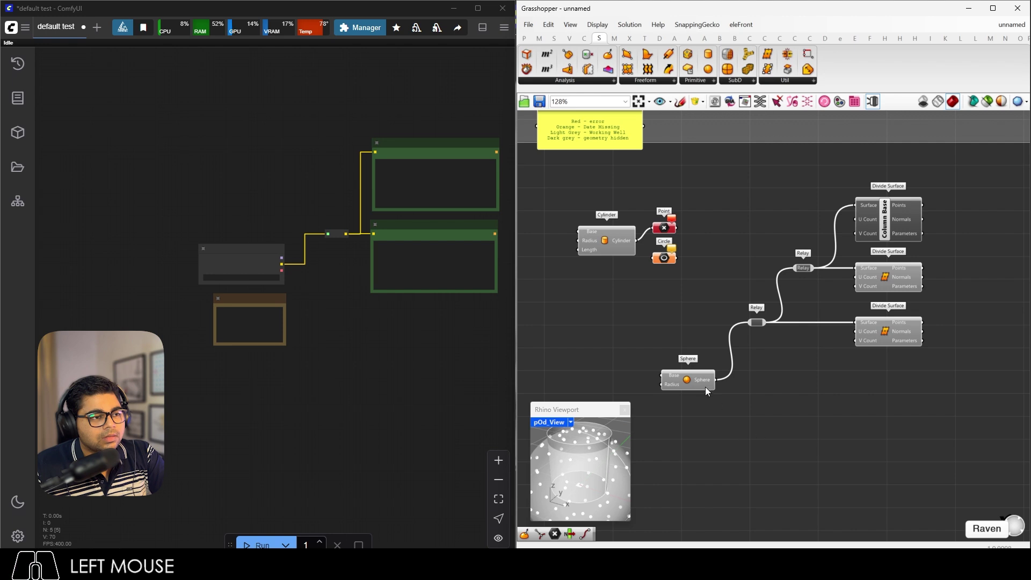
Align the Sphere with its Relay, shift the whole Sphere network slightly down and right, and level the Cylinder with the Point.
drag(704, 386, 724, 329)
drag(950, 387, 702, 189)
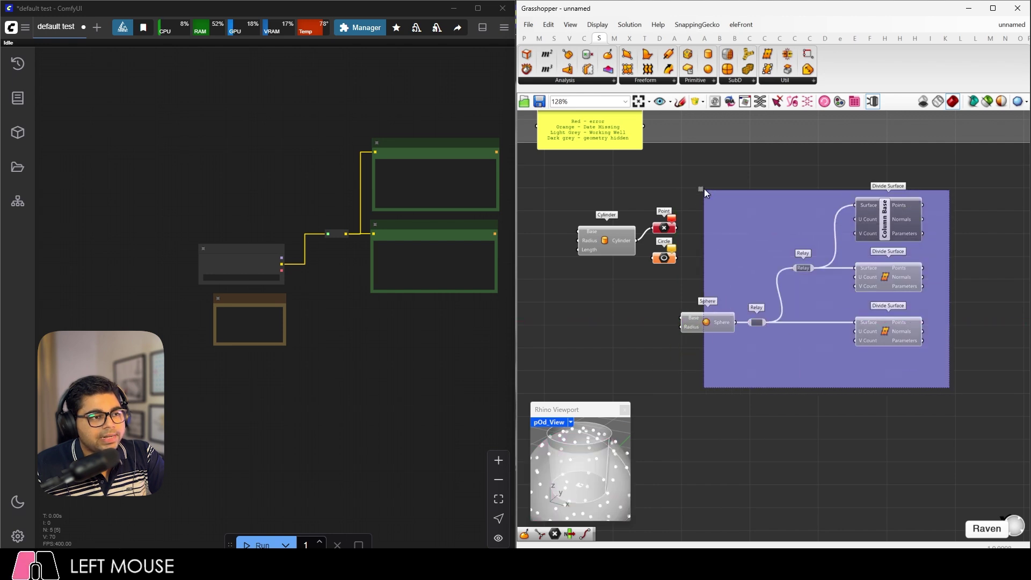
drag(713, 331, 743, 356)
click(752, 240)
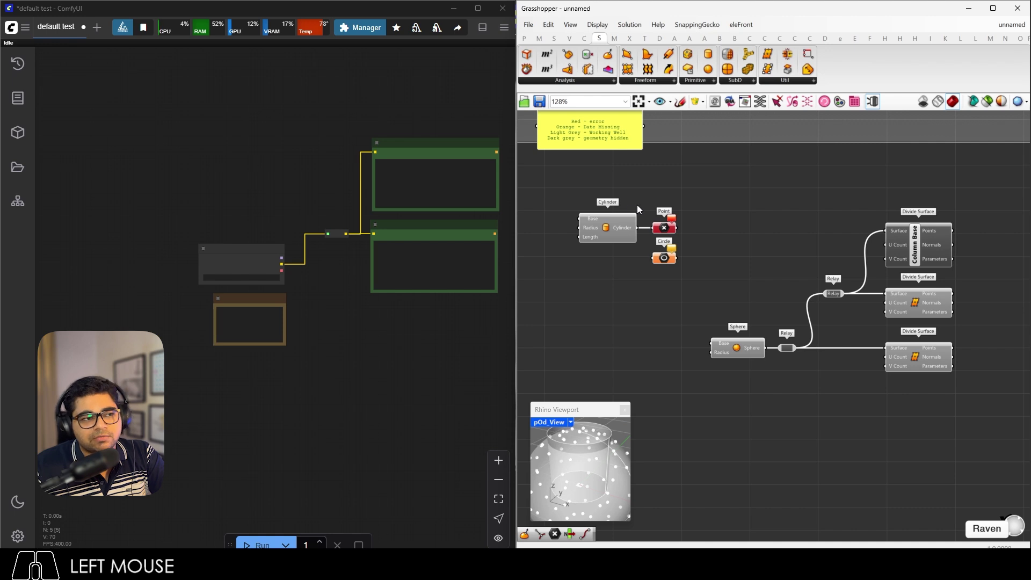
Group the Cylinder, Point and Circle, and group the Sphere, Relays and Divide Surface components separately, shifting the second group up slightly.
drag(565, 185, 708, 281)
key(ctrl+g)
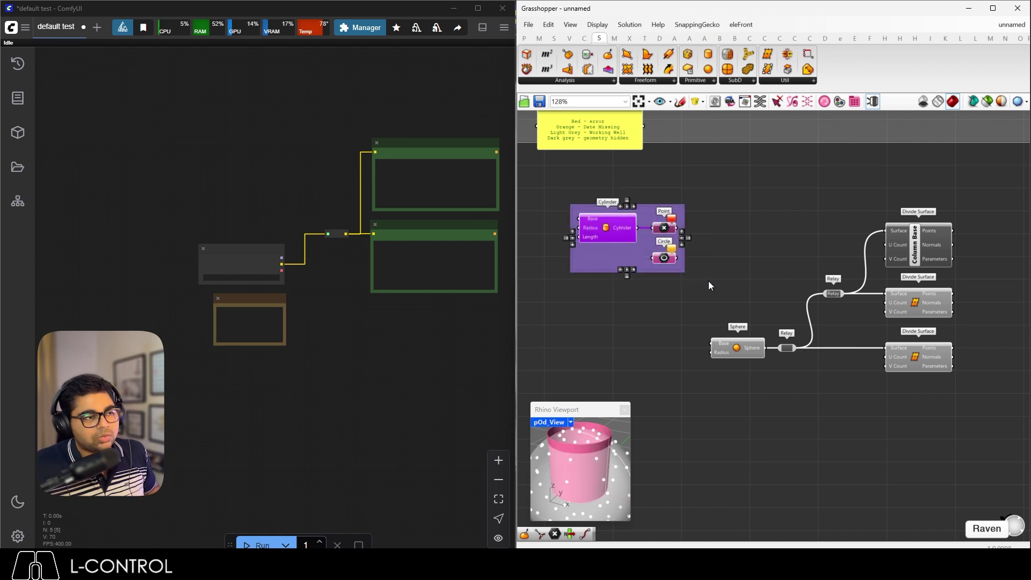
click(722, 272)
drag(992, 416, 731, 198)
key(ctrl+g)
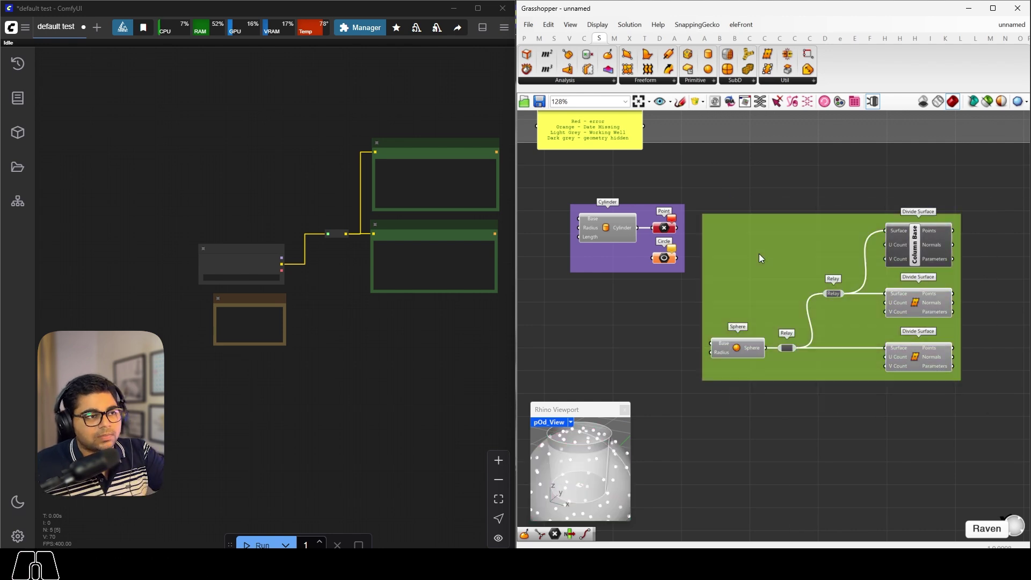
drag(758, 254, 752, 244)
click(713, 143)
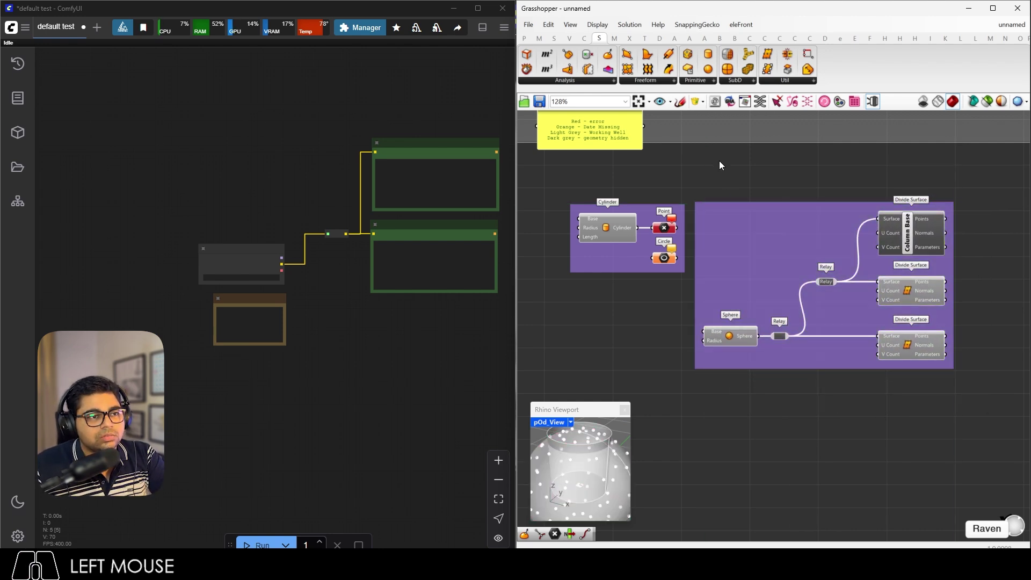
Name the Sphere network's group "Facade Connection" and the Cylinder's group "Skin".
right_click(766, 218)
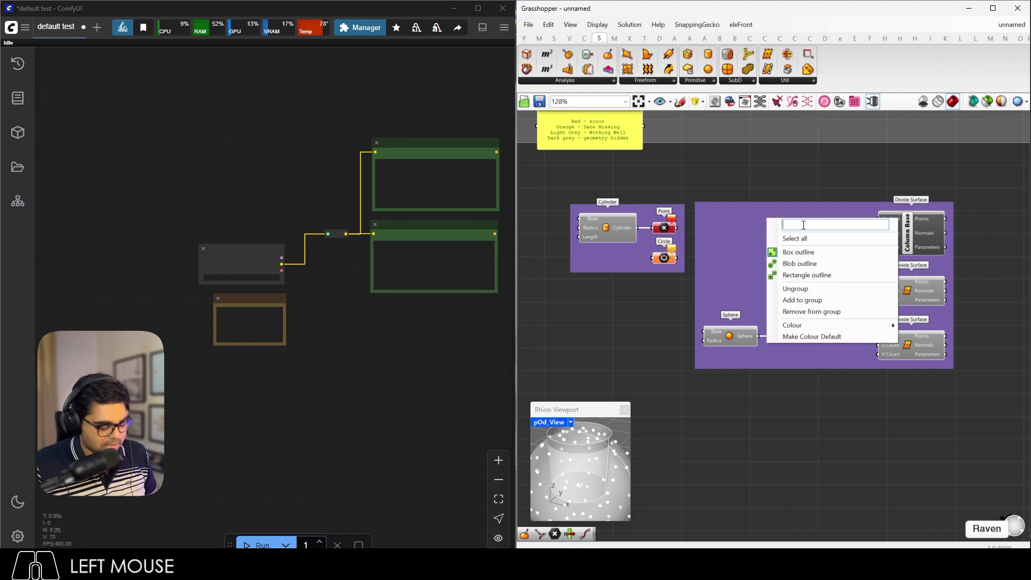
text(Facade Co)
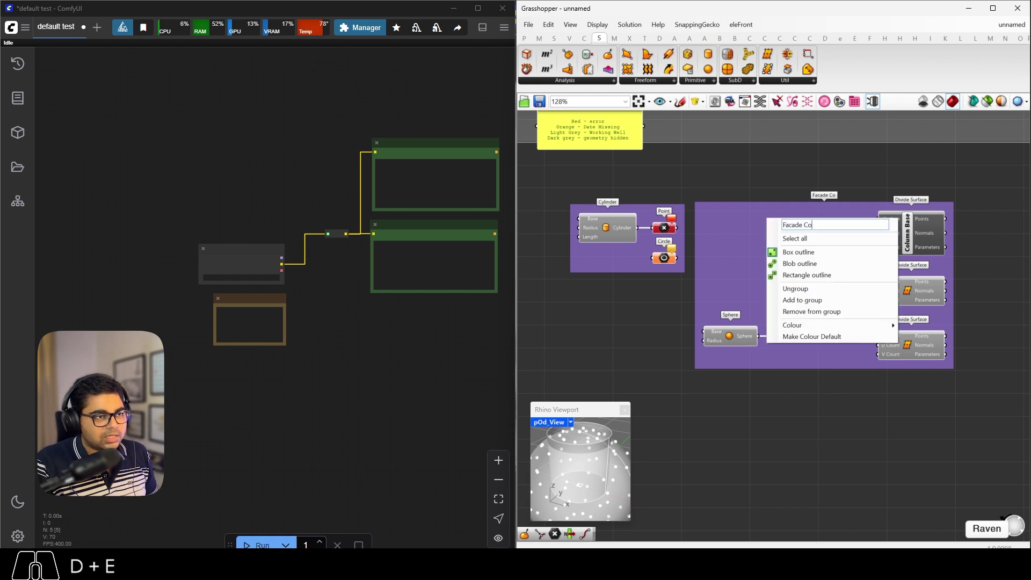
text(nnection)
right_click(632, 265)
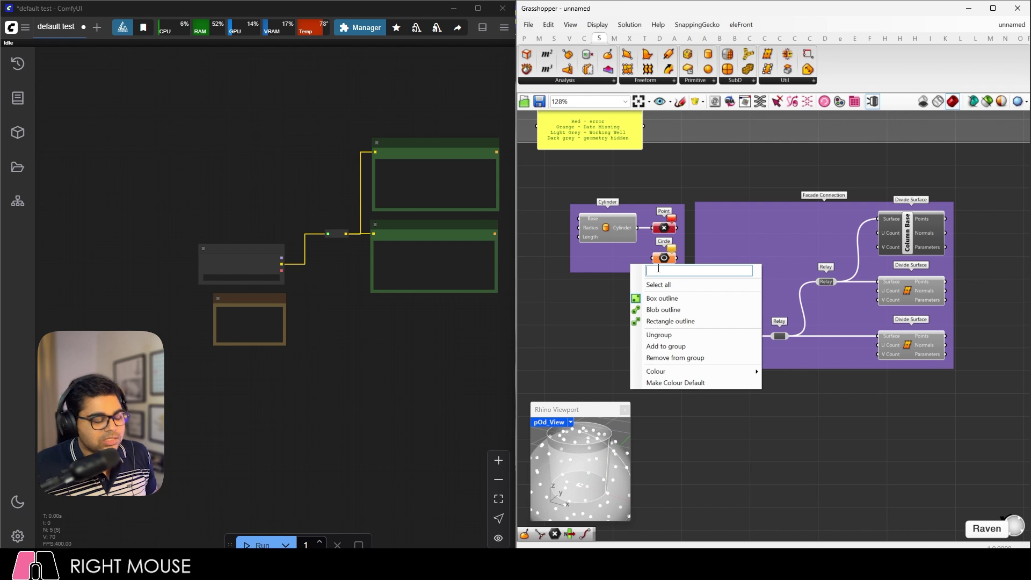
click(658, 270)
text(Skin)
click(686, 184)
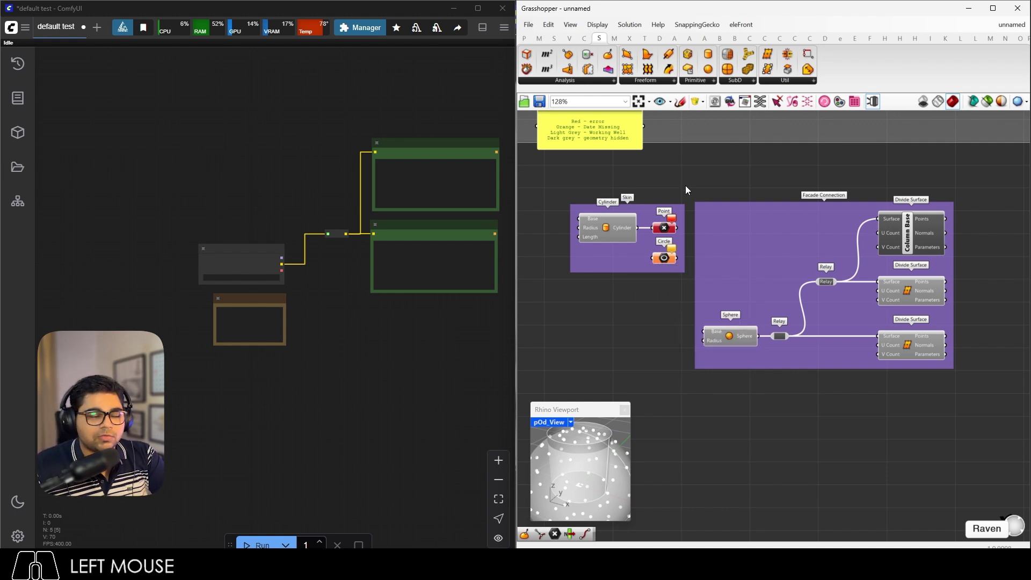
Make the Skin group's colour the default, and recolour the Skin group magenta.
right_click(627, 256)
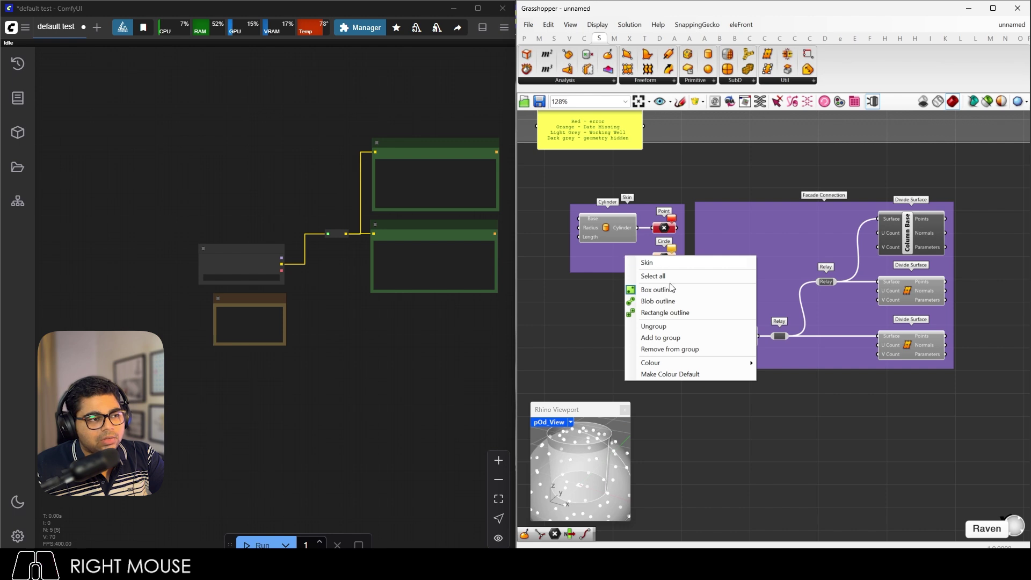
click(668, 374)
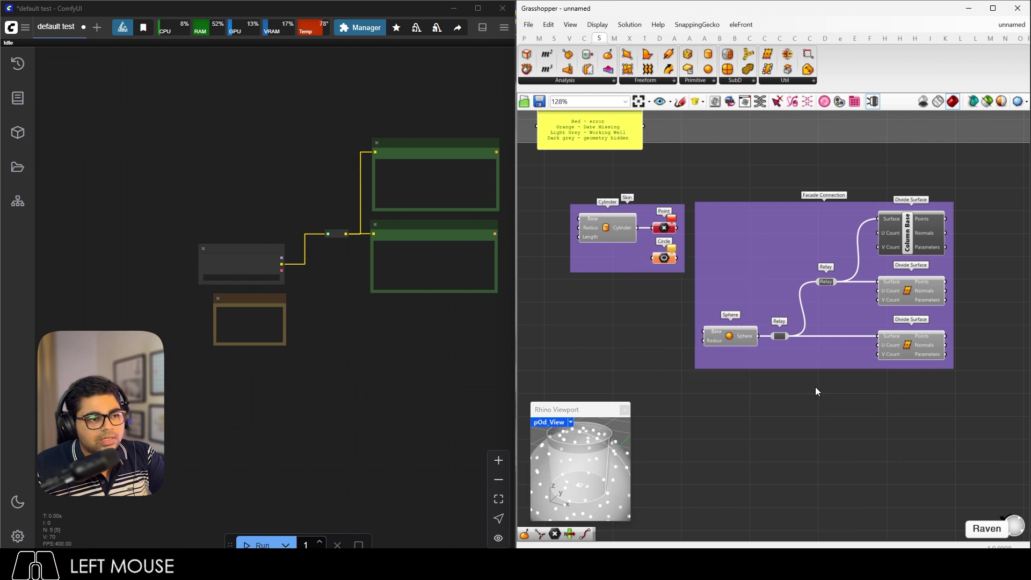
right_click(646, 263)
click(697, 364)
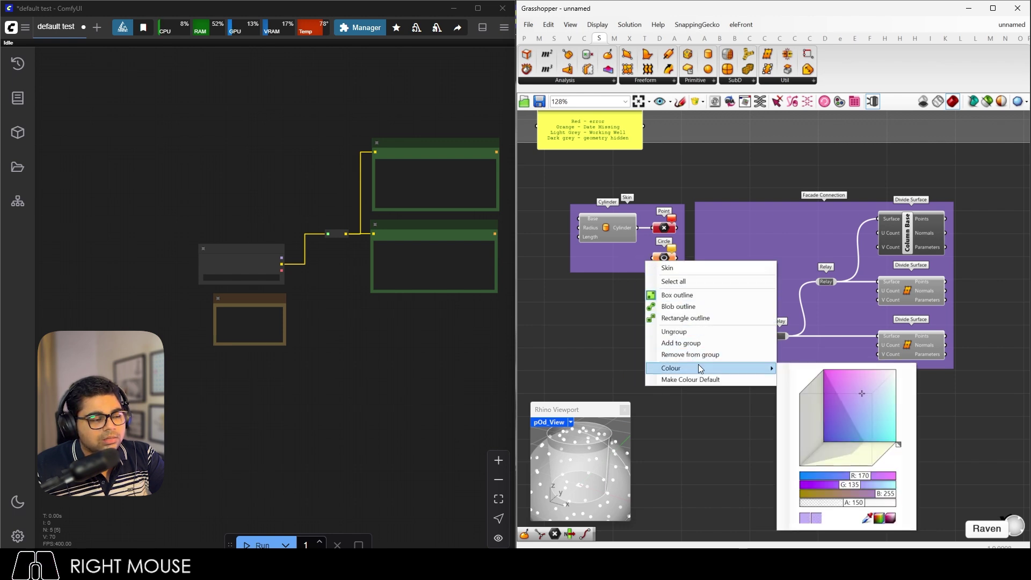
click(842, 378)
Recolour the Facade Connection group red (R 254, G 23, B 21) and make that the default group colour.
right_click(754, 236)
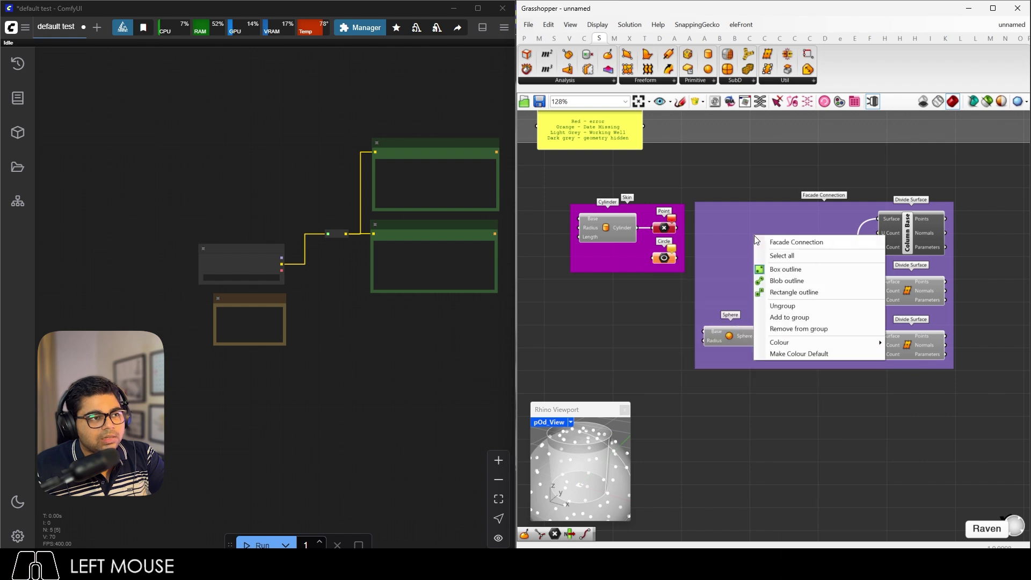
right_click(793, 338)
click(944, 389)
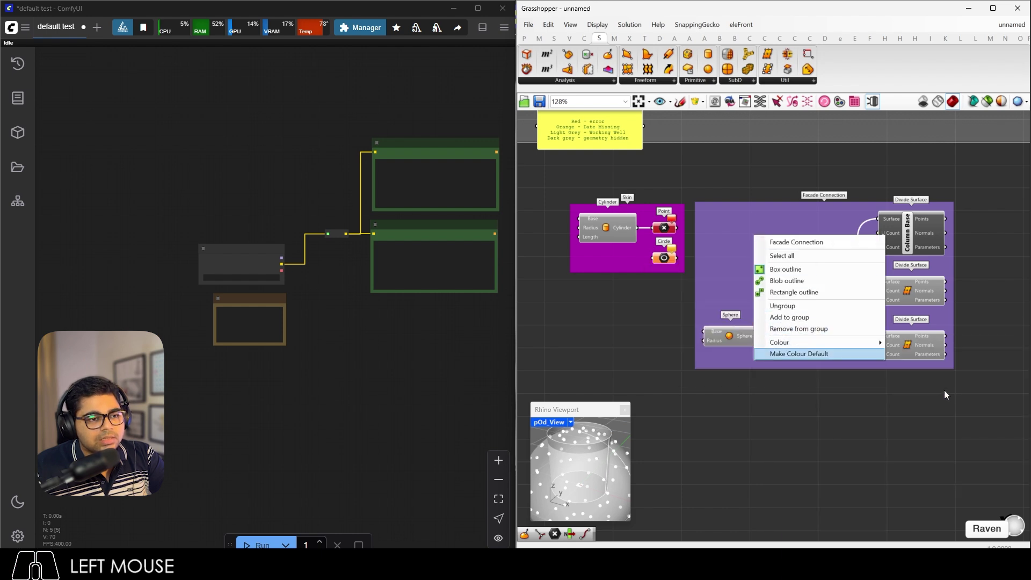
mouse_move(848, 342)
click(917, 367)
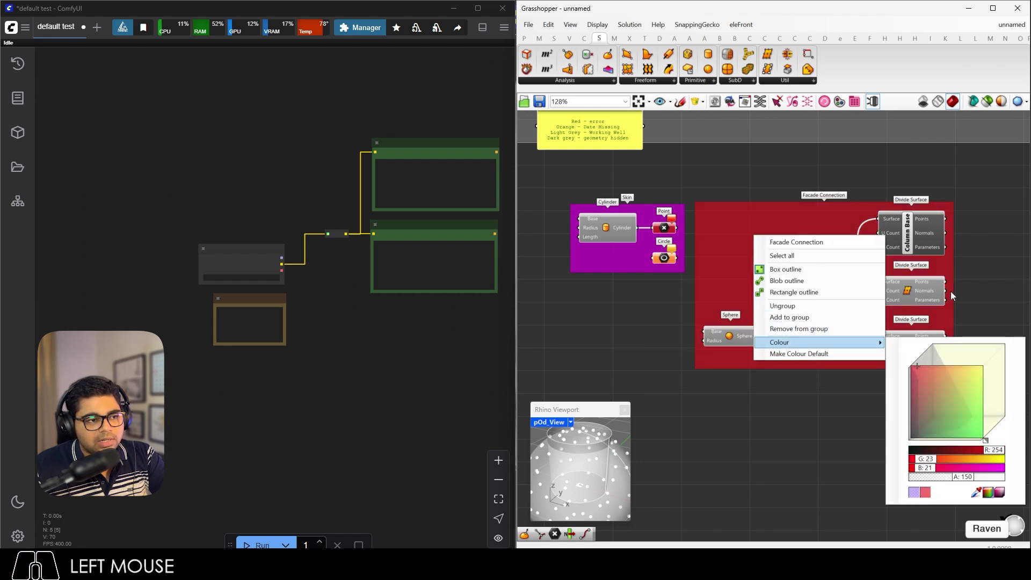
click(804, 355)
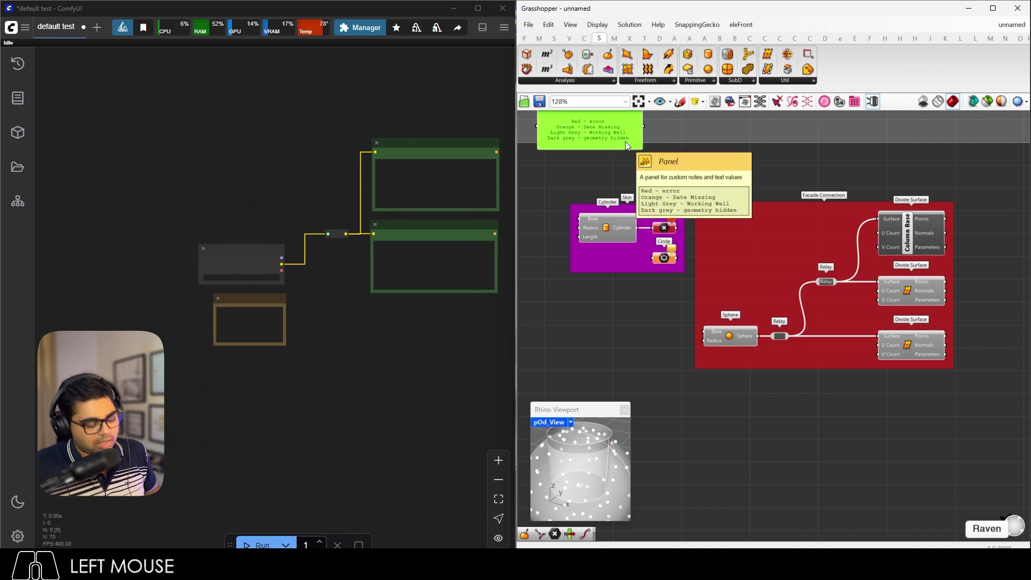
Duplicate the Panel below the Facade Connection group, group the copy to test the default colour, and delete it.
key(ctrl+c)
key(ctrl+v)
click(821, 467)
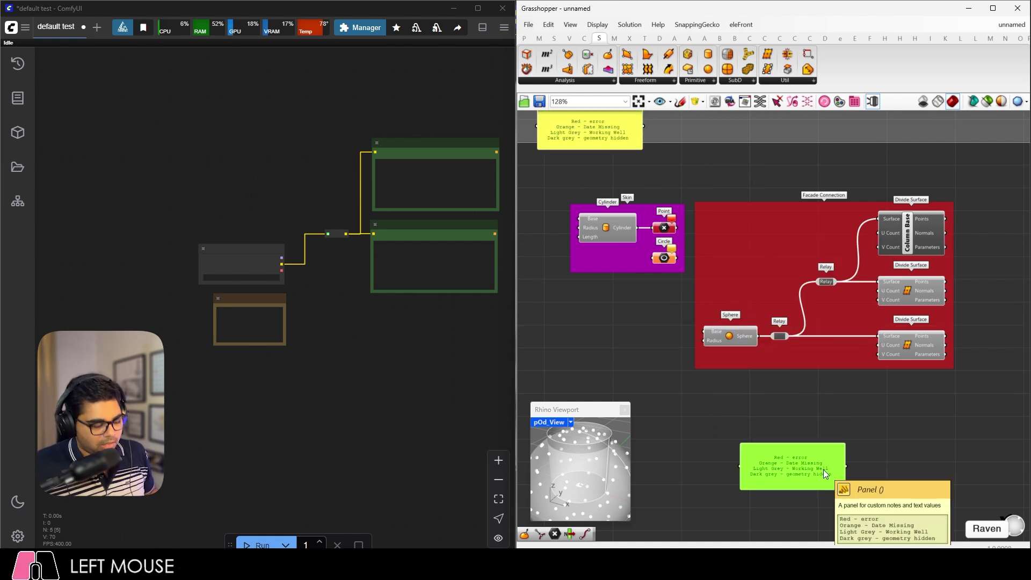
key(ctrl+g)
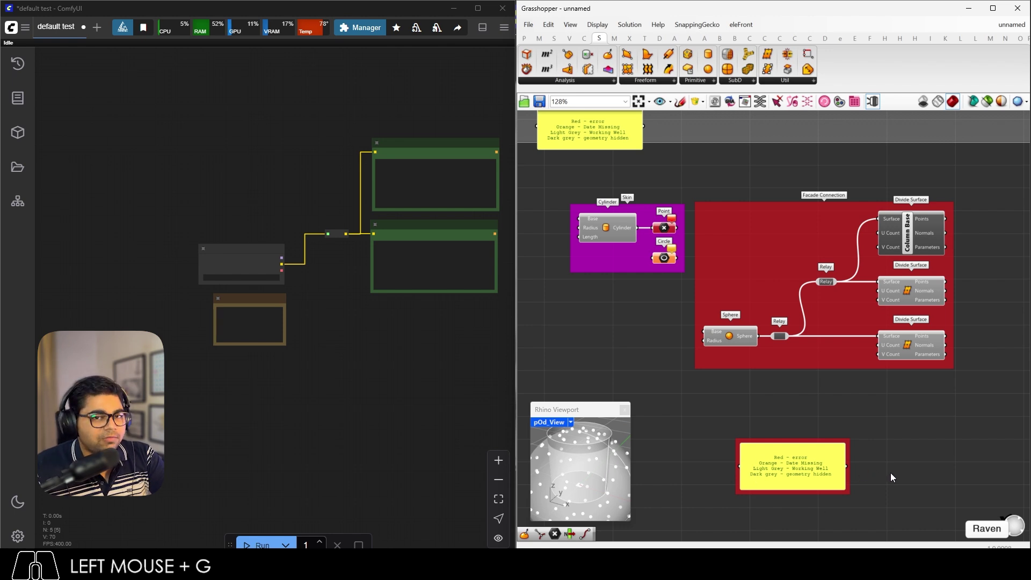
drag(891, 472, 775, 398)
key(Delete)
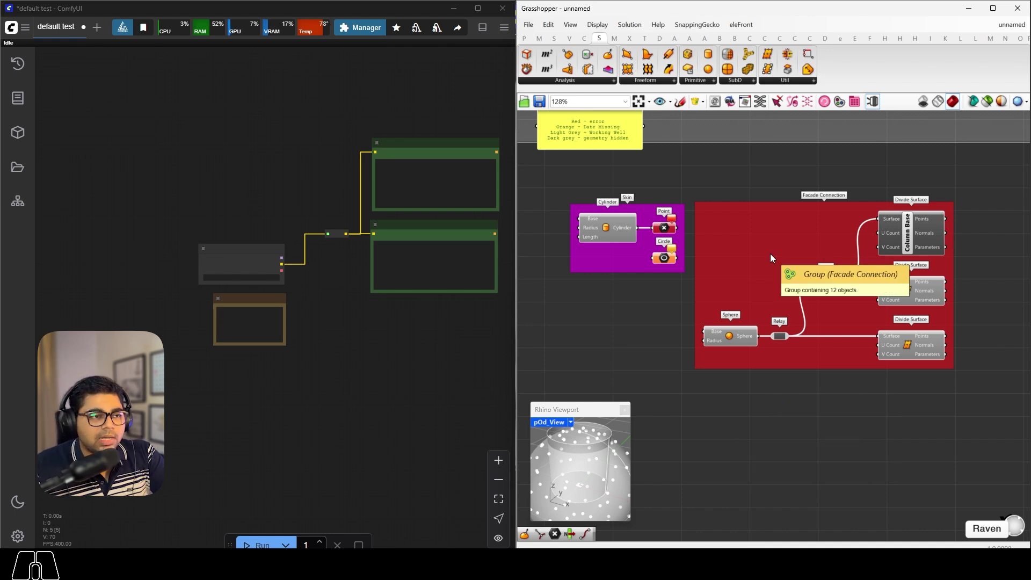
Move the Facade Connection group down and to the right, and nudge the Circle inside the Skin group to the right.
drag(771, 259, 817, 280)
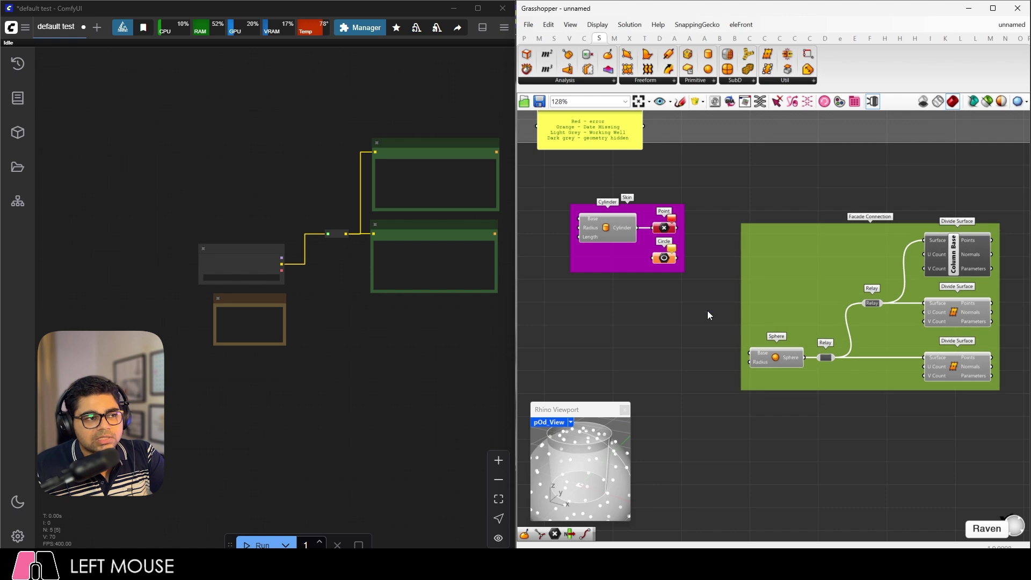
click(708, 311)
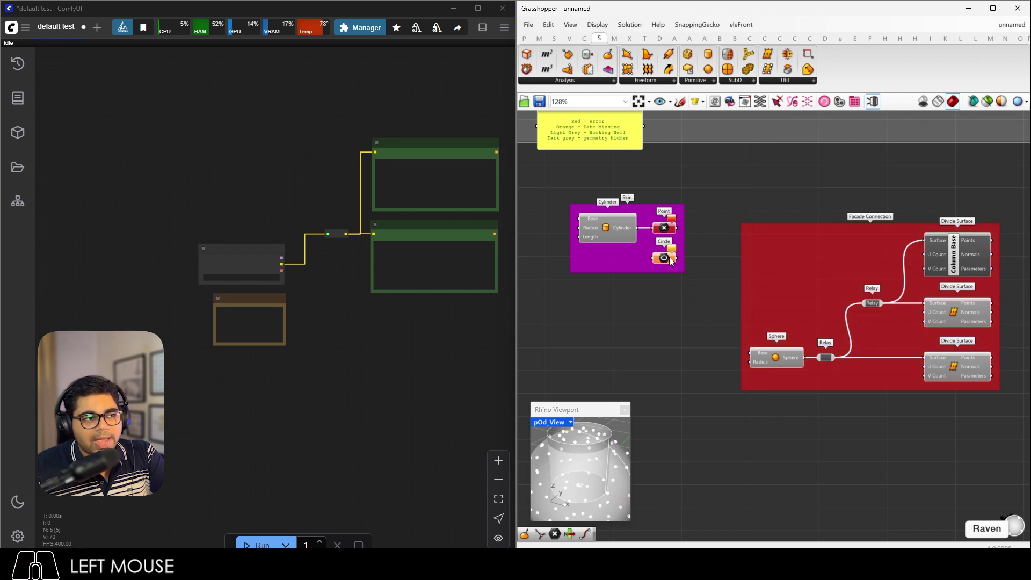
mouse_move(669, 256)
mouse_down()
mouse_move(689, 255)
mouse_move(675, 256)
mouse_up()
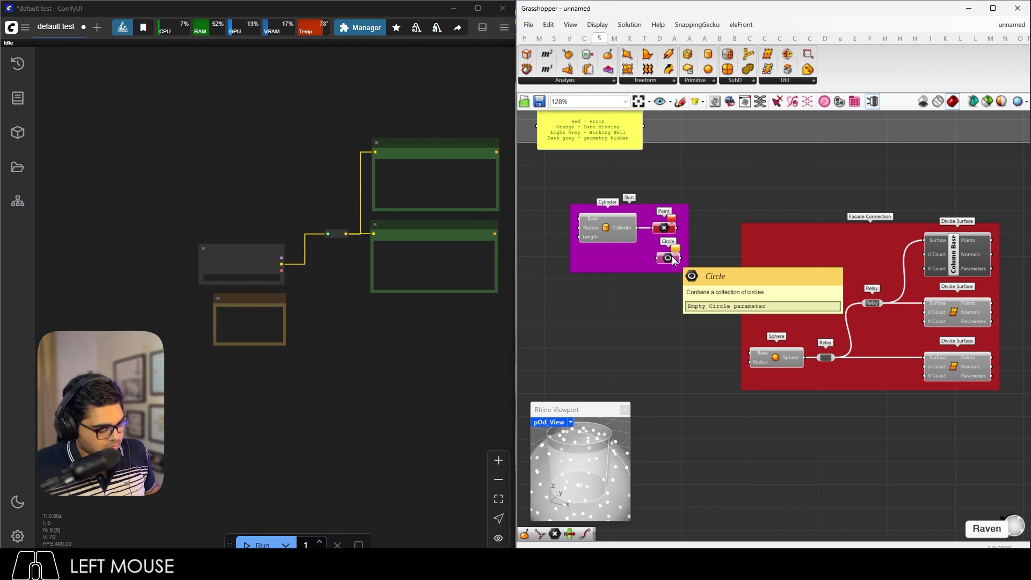
Duplicate the Circle, place the copy just above the Facade Connection group, and add it to that group.
key(ctrl+c)
key(ctrl+v)
drag(756, 216, 762, 211)
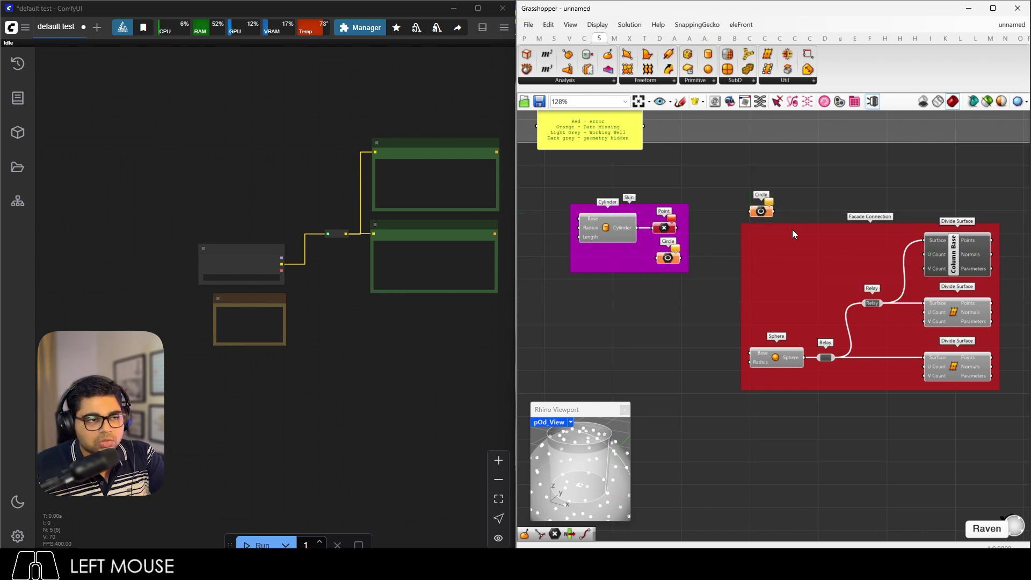
click(762, 214)
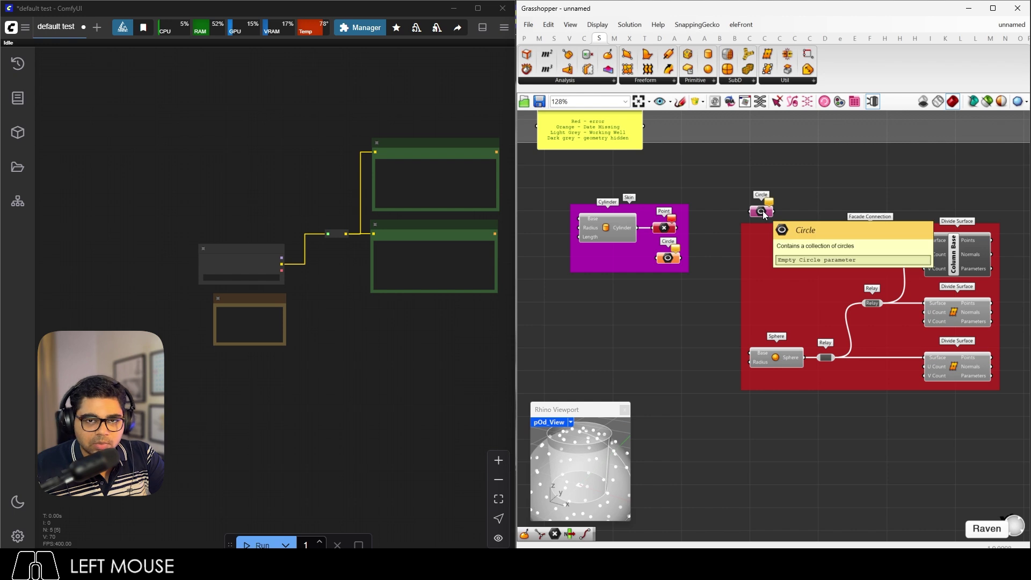
right_click(764, 235)
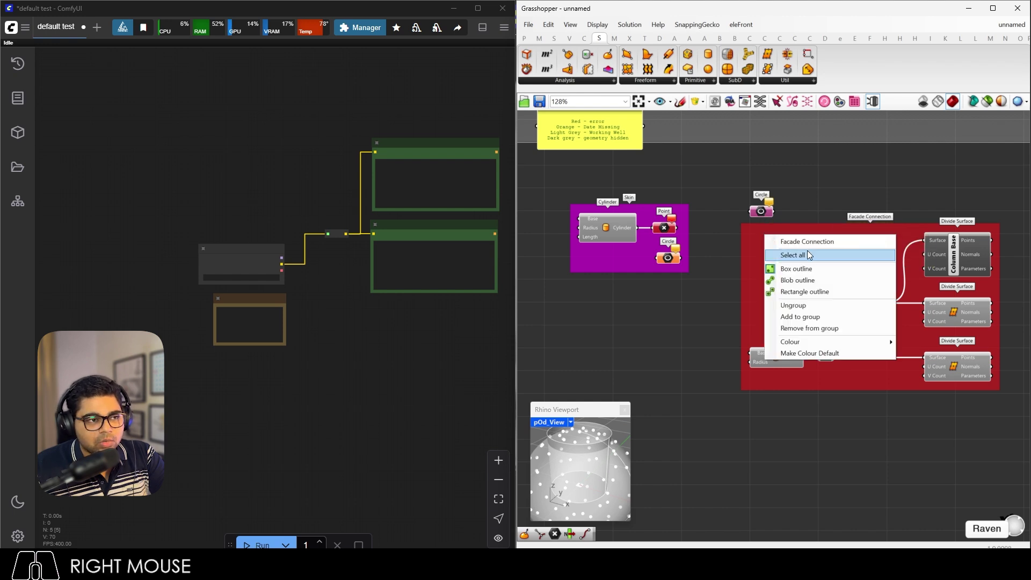
click(803, 316)
click(808, 194)
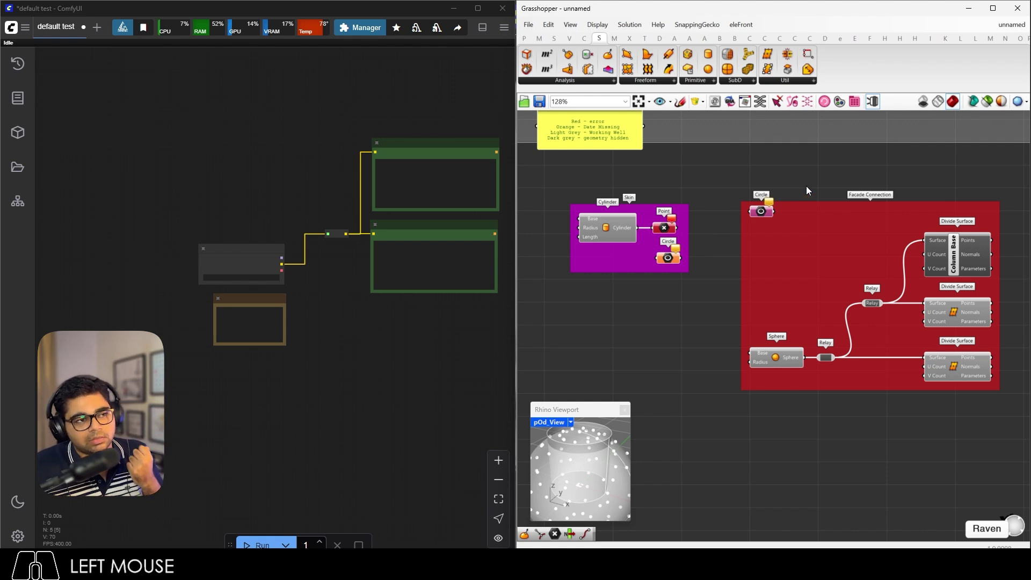
click(806, 185)
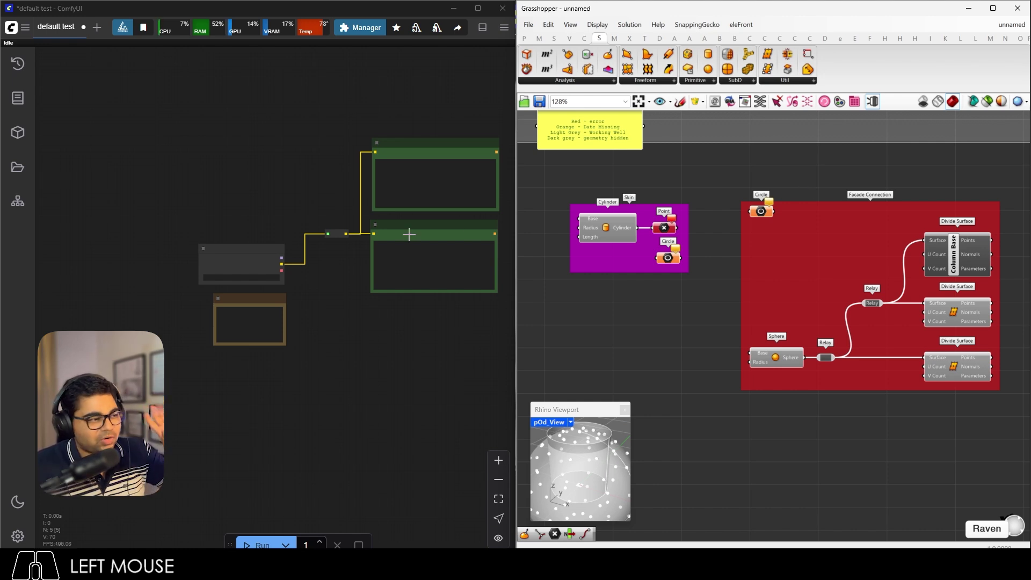
Switch to ComfyUI and move Load Checkpoint up so its CLIP output lines up straight with the Reroute node.
drag(280, 270, 281, 238)
scroll(321, 192, up, 3)
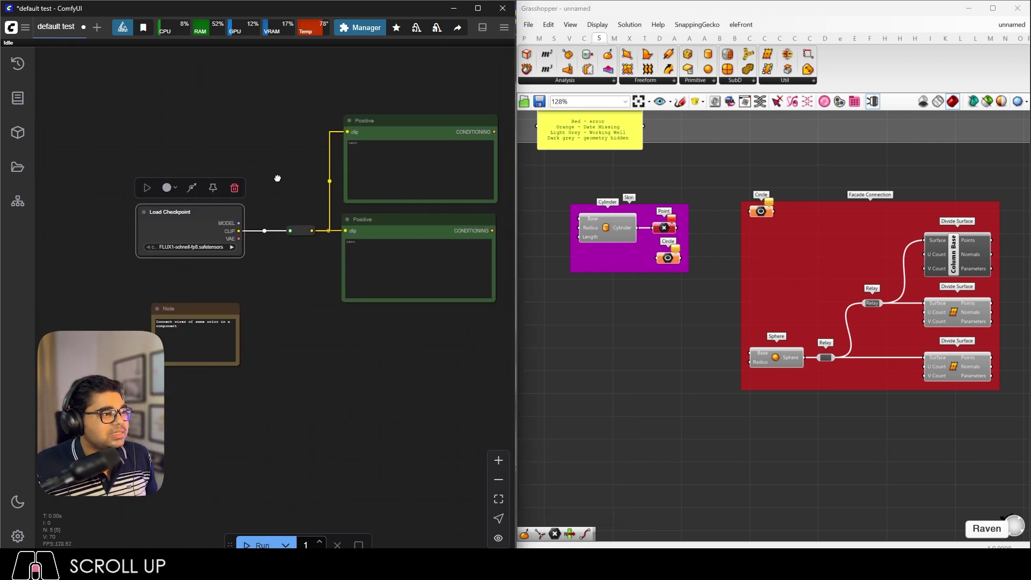
click(335, 198)
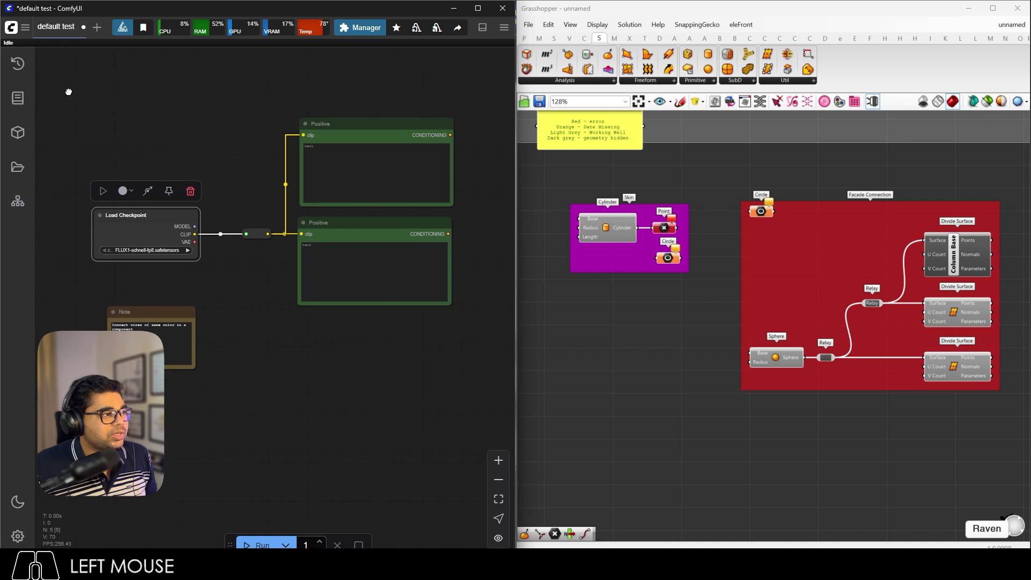
drag(69, 92, 476, 116)
click(476, 116)
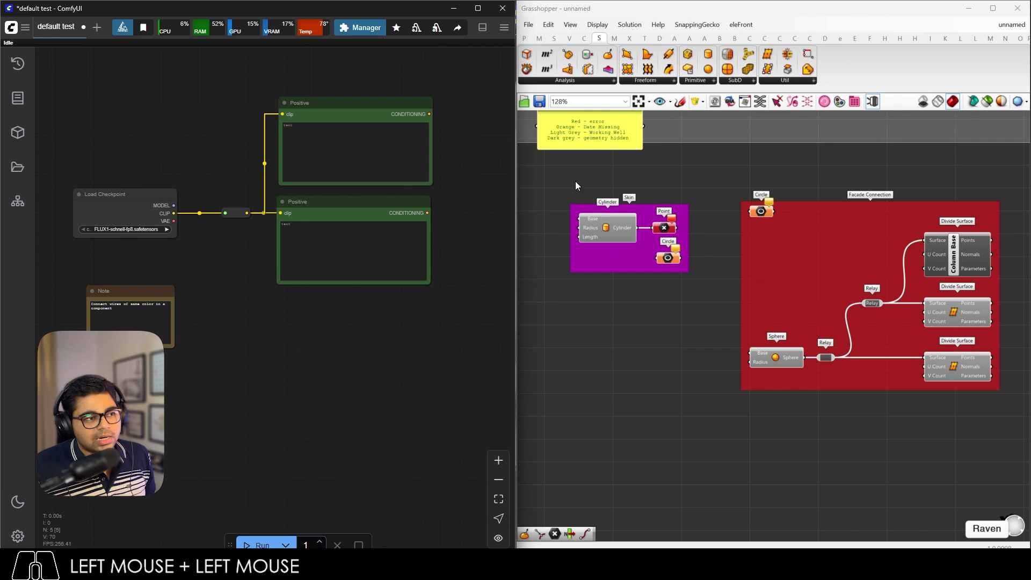
drag(700, 310, 569, 209)
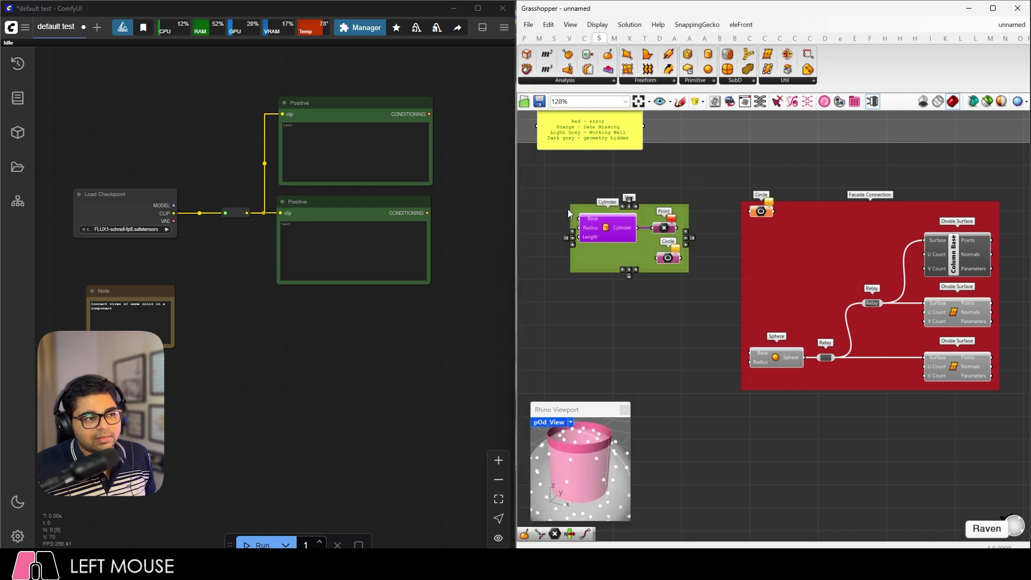
click(619, 277)
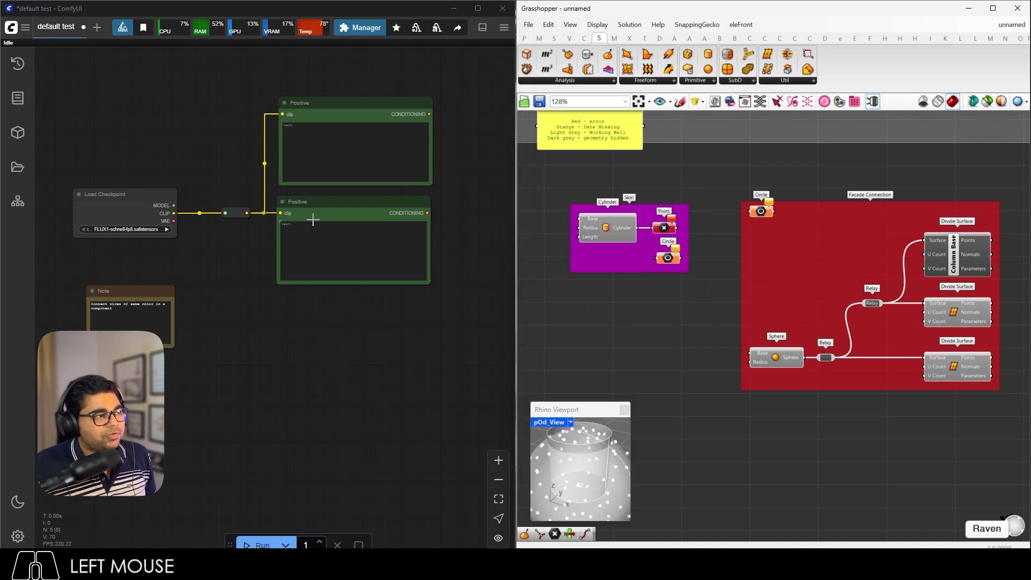
Switch to ComfyUI, move the Note aside, and group Load Checkpoint, the Reroute and both Positive nodes under the title Beginner Guide.
drag(160, 291, 259, 429)
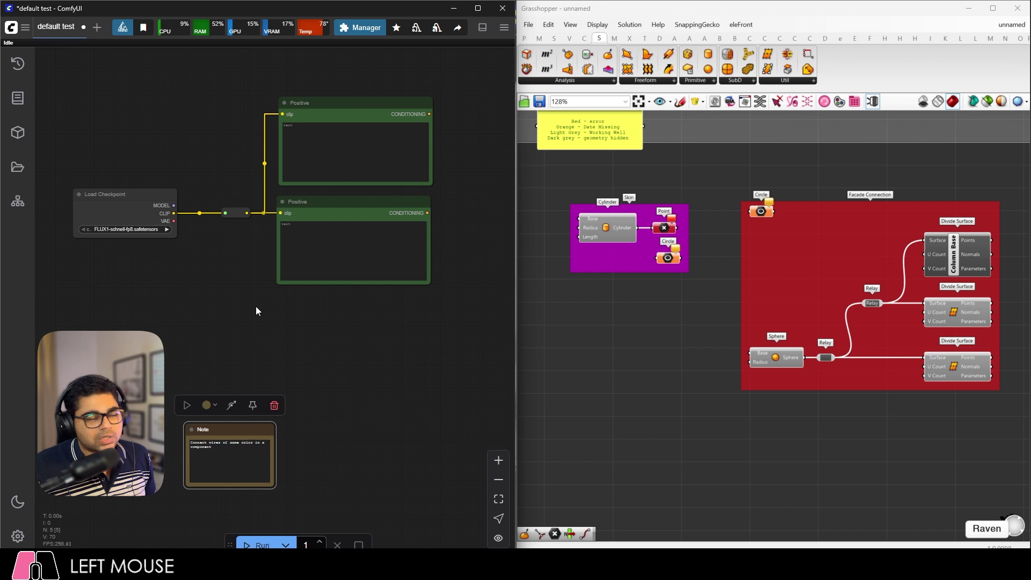
ctrl+drag(57, 76, 462, 306)
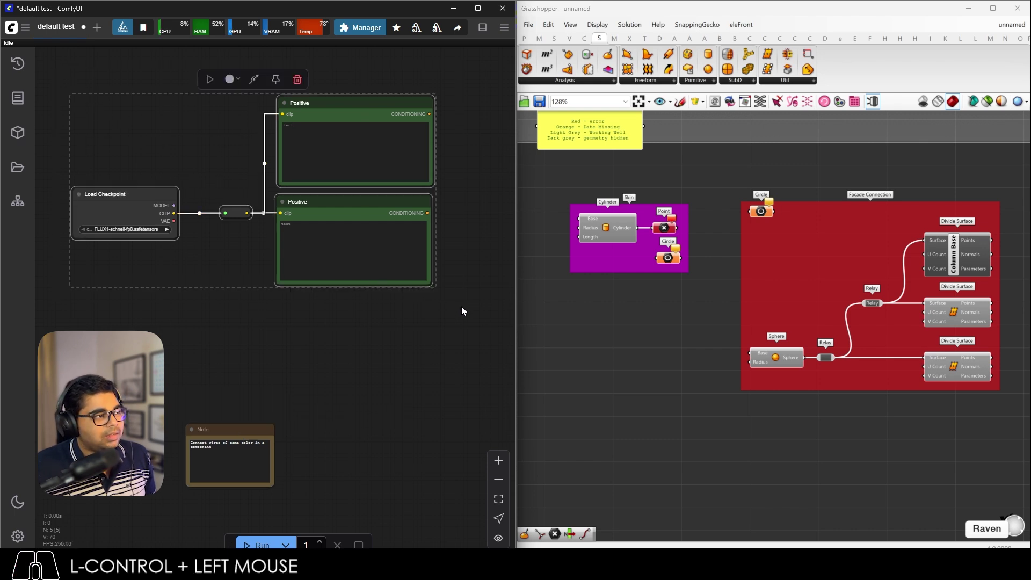
key(ctrl+g)
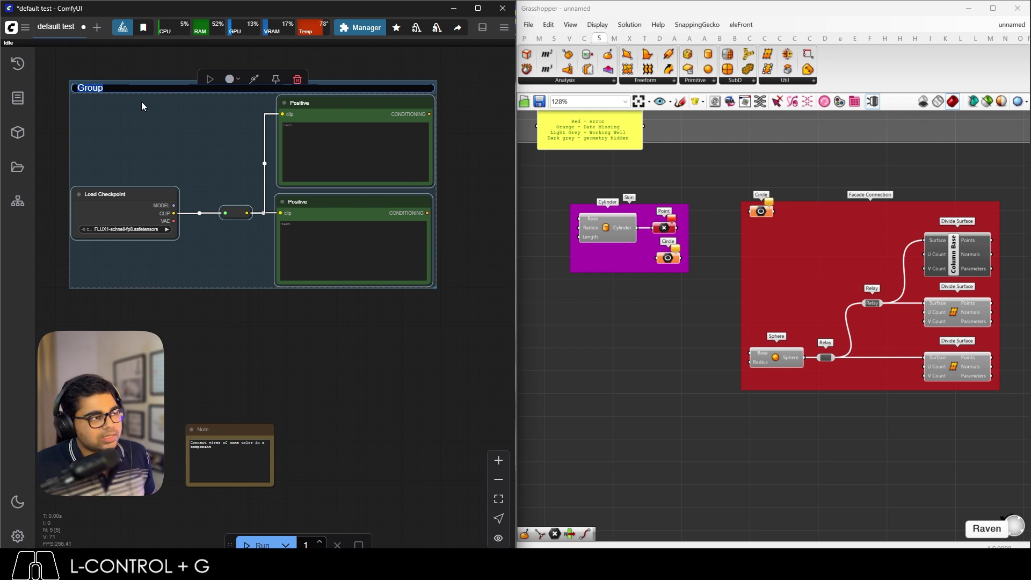
text(Beginner Guide)
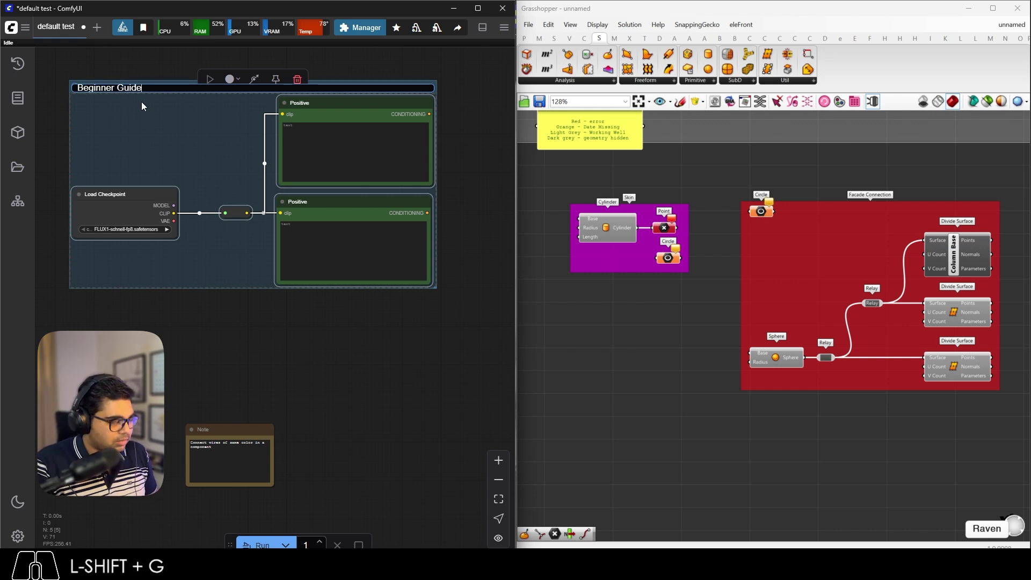
key(End)
key(Return)
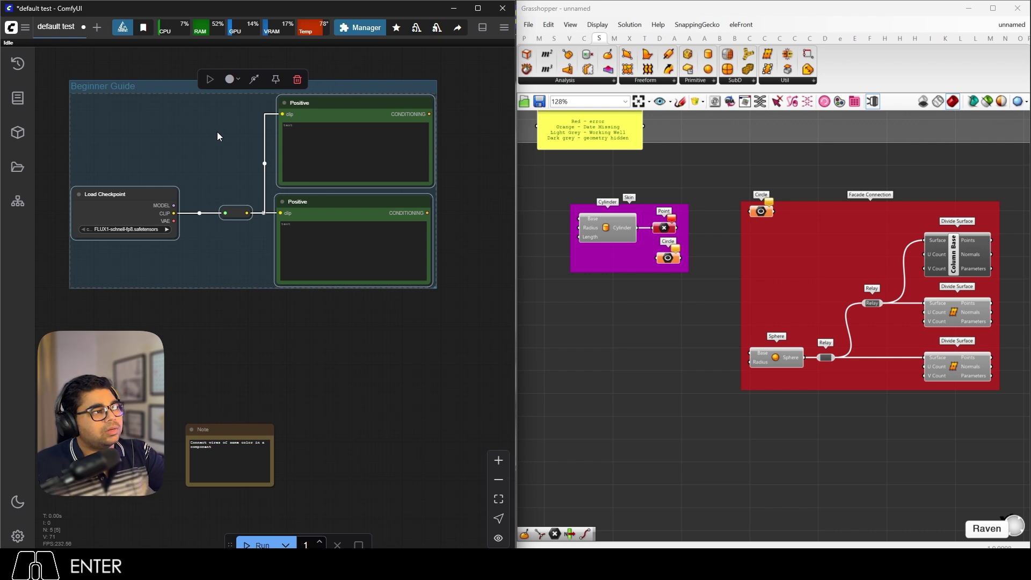
Change the colour of the Beginner Guide group to brown.
right_click(217, 131)
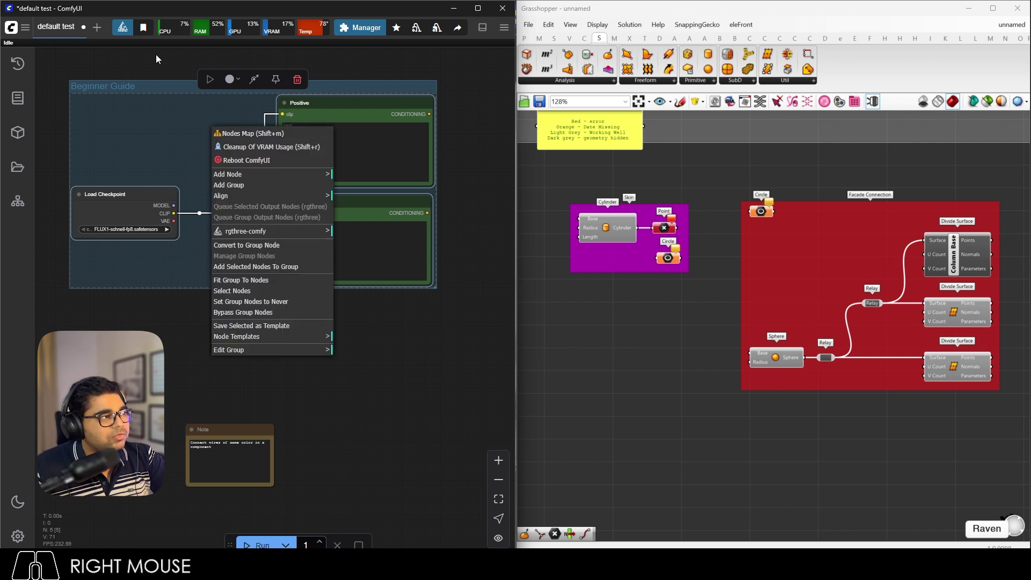
click(174, 111)
right_click(183, 80)
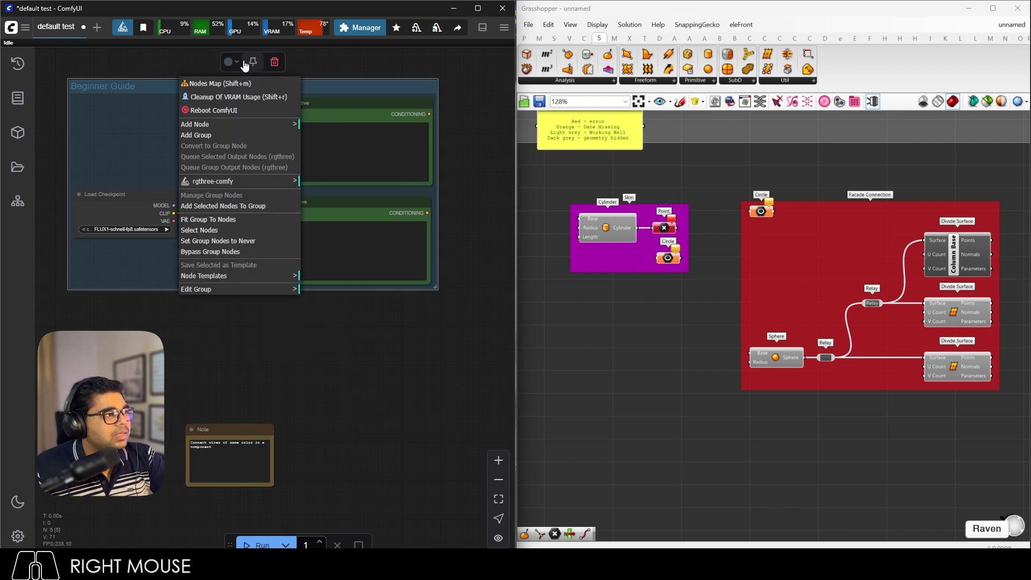
click(175, 84)
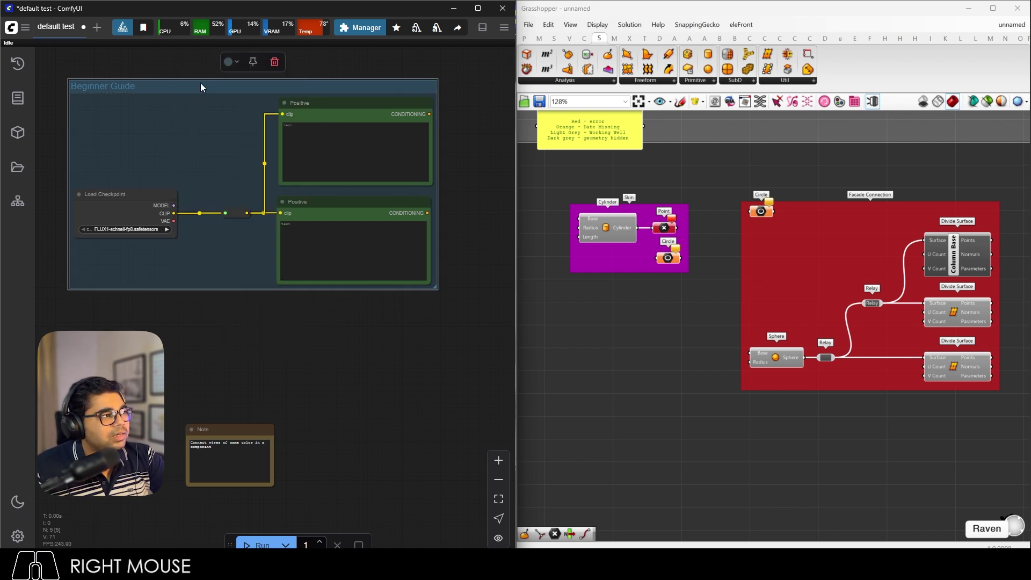
click(232, 62)
scroll(209, 139, down, 3)
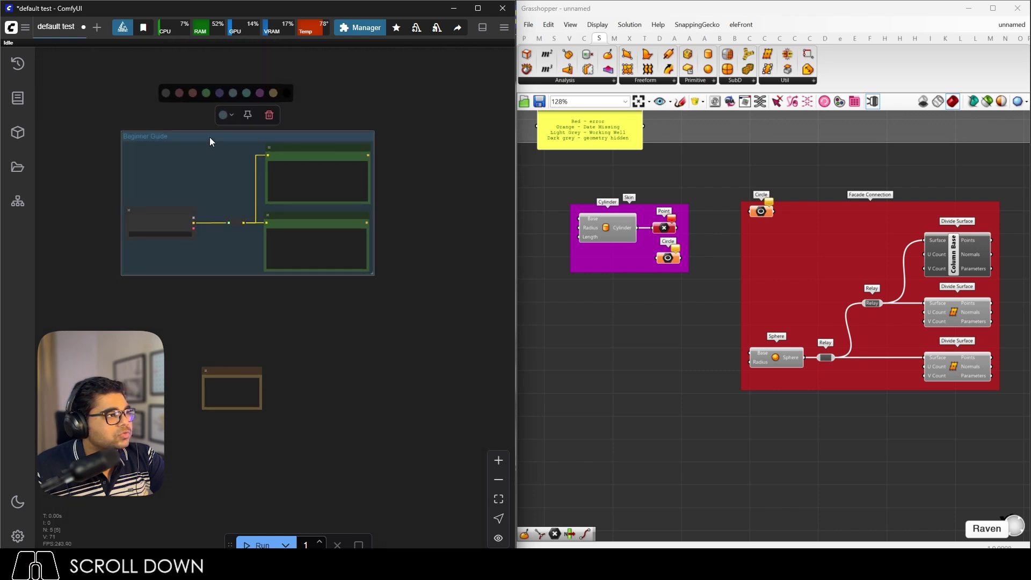
scroll(218, 123, up, 1)
click(217, 122)
scroll(231, 210, up, 2)
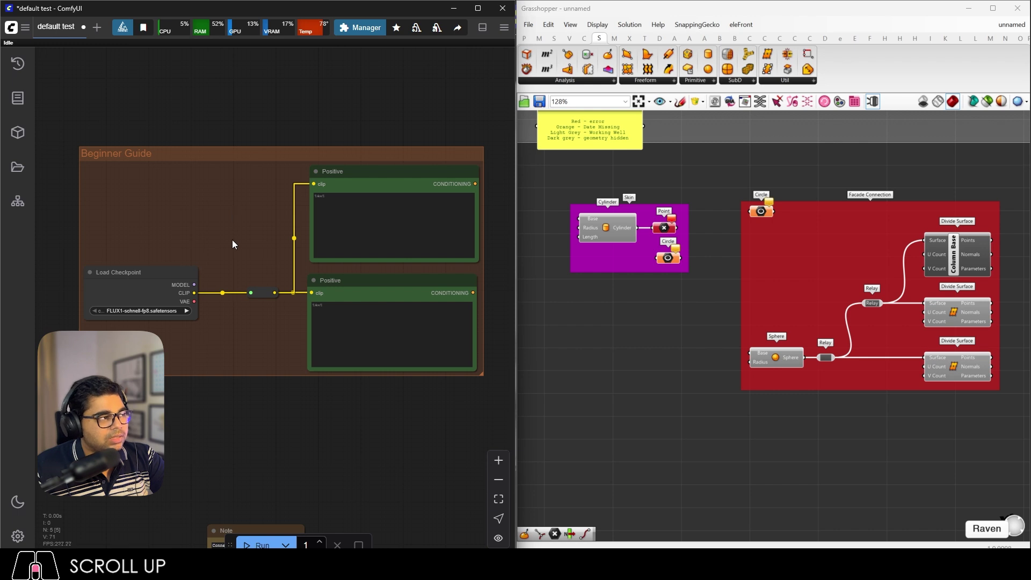
Move the Note onto the lower border of the Beginner Guide group and try to fit the group to its nodes.
drag(248, 531, 193, 393)
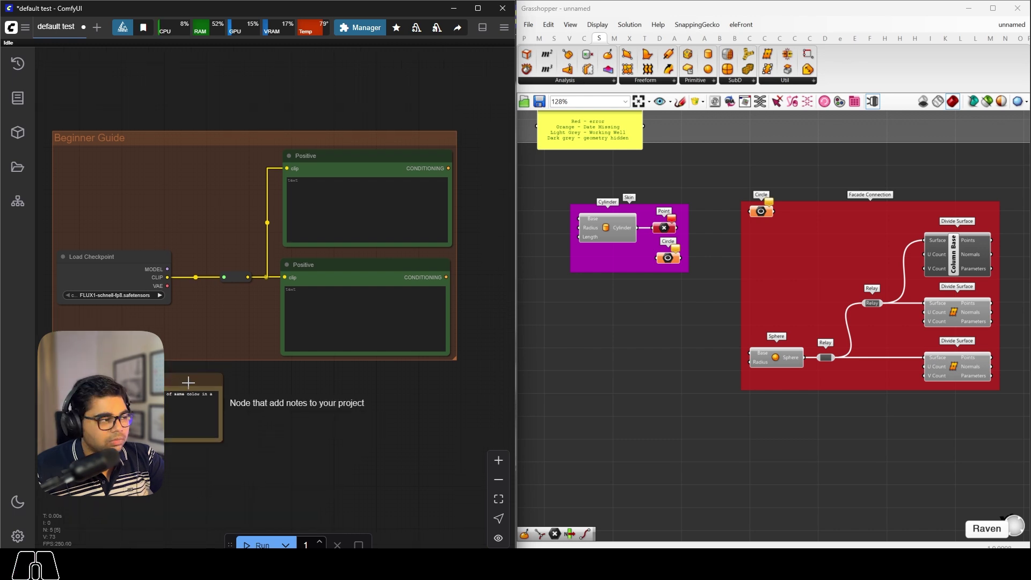
drag(187, 383, 184, 359)
click(250, 397)
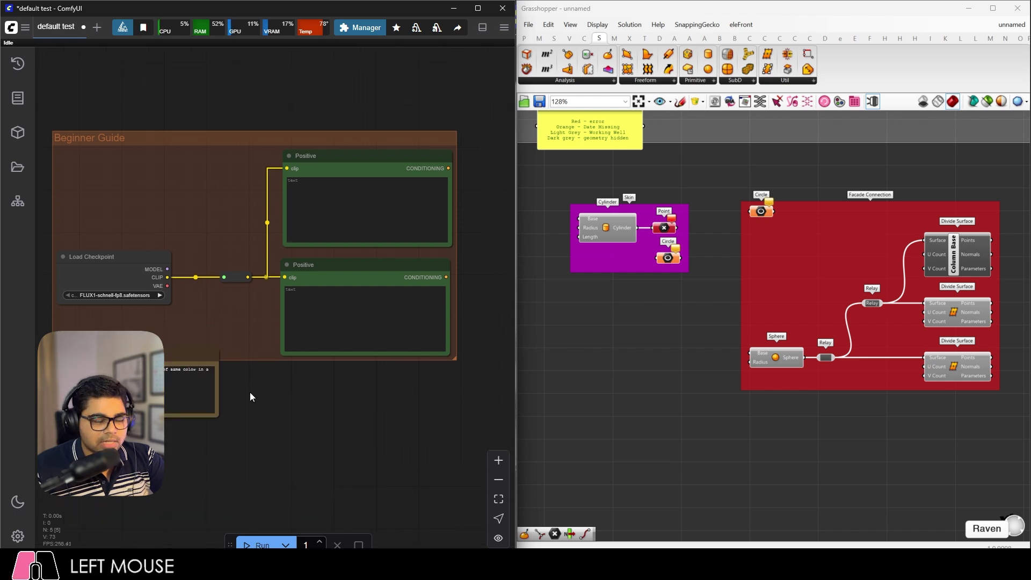
right_click(252, 328)
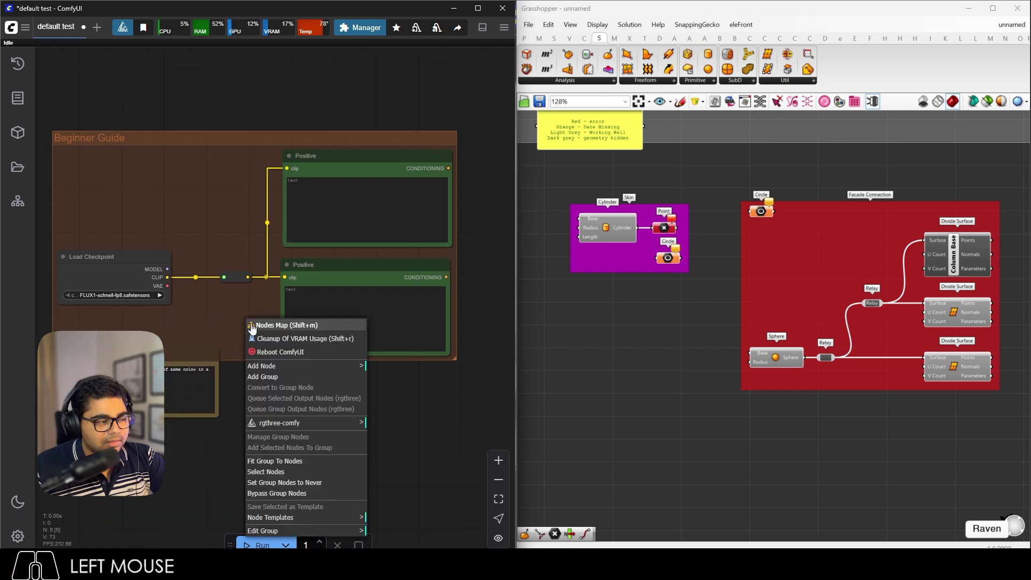
click(297, 463)
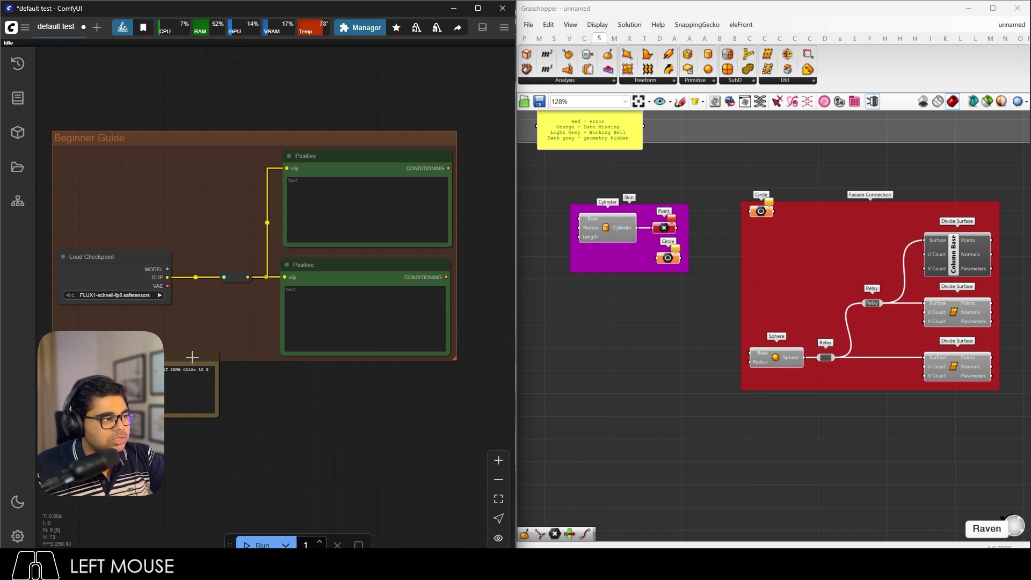
Move the Note further up into the Beginner Guide group and fit the group to its nodes.
drag(192, 357, 182, 325)
right_click(239, 330)
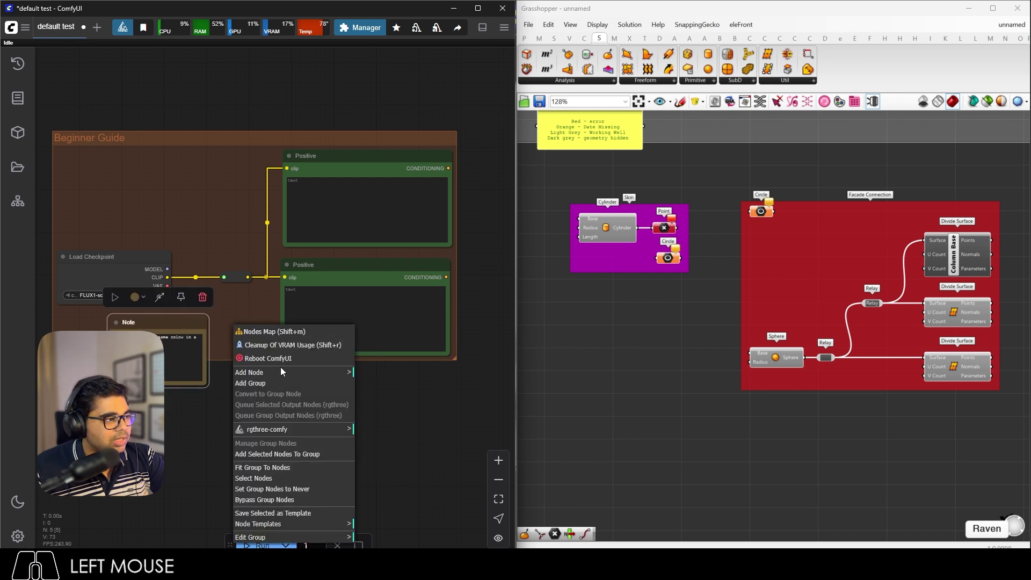
click(285, 465)
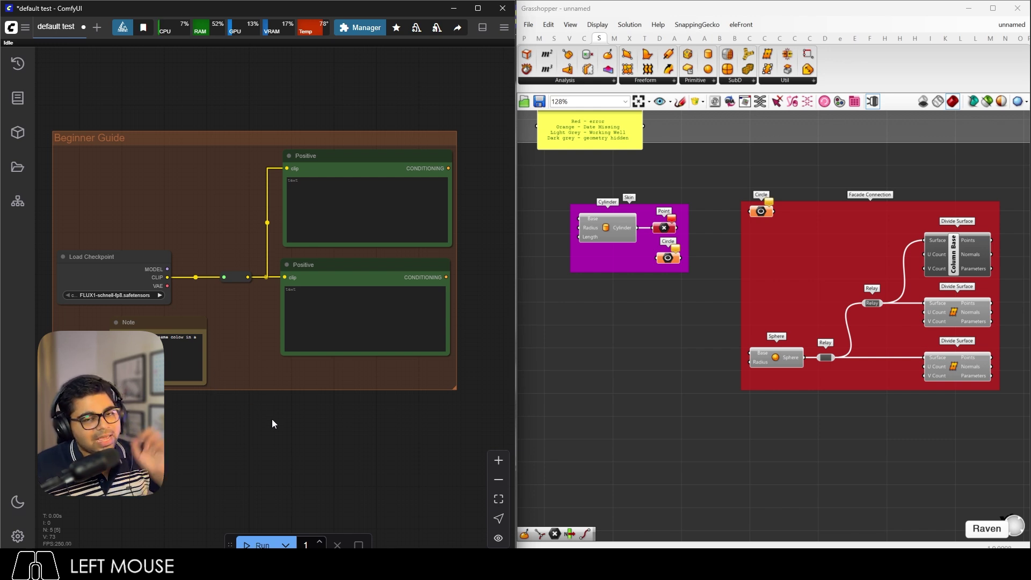
Move the Note out below the Beginner Guide group, and in Grasshopper nudge the Circle inside the Skin group up and left.
drag(173, 325, 225, 386)
click(389, 452)
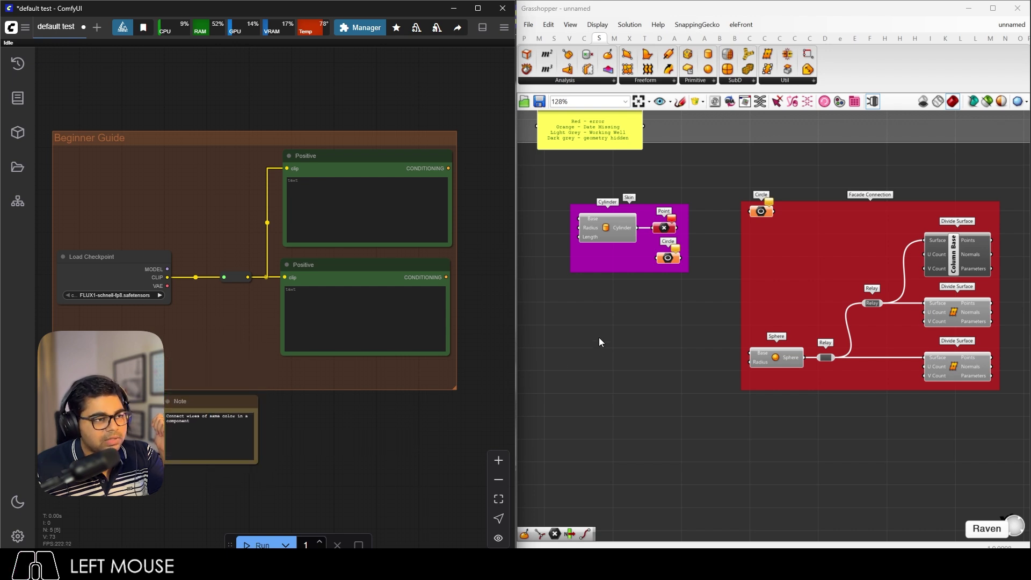
mouse_move(676, 262)
mouse_down()
mouse_move(773, 278)
mouse_move(684, 280)
mouse_move(651, 257)
mouse_move(666, 256)
mouse_up()
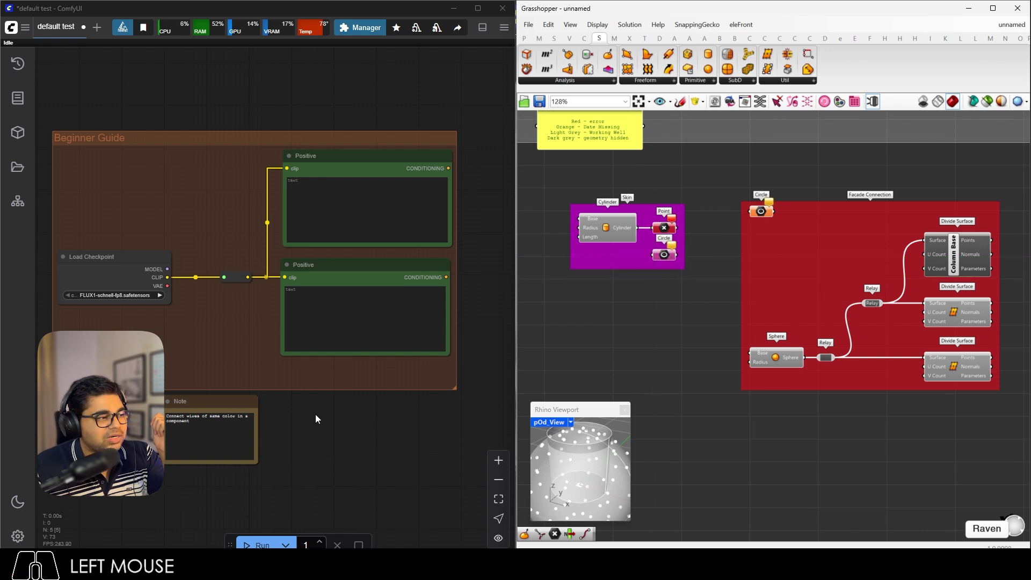
Switch to ComfyUI, place the Note back over the Beginner Guide group's lower part, and refit the group to its nodes.
drag(222, 407, 196, 355)
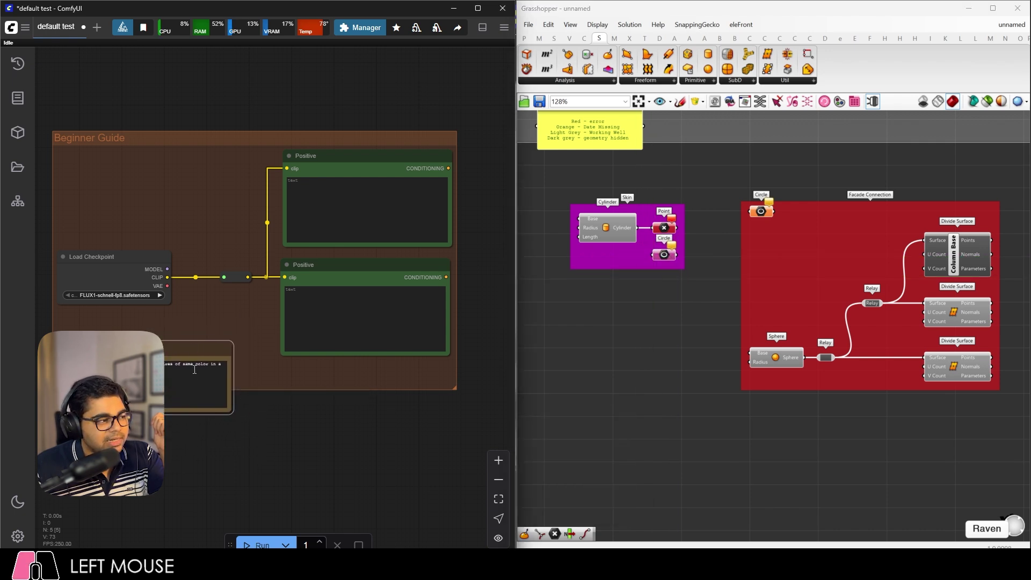
right_click(243, 362)
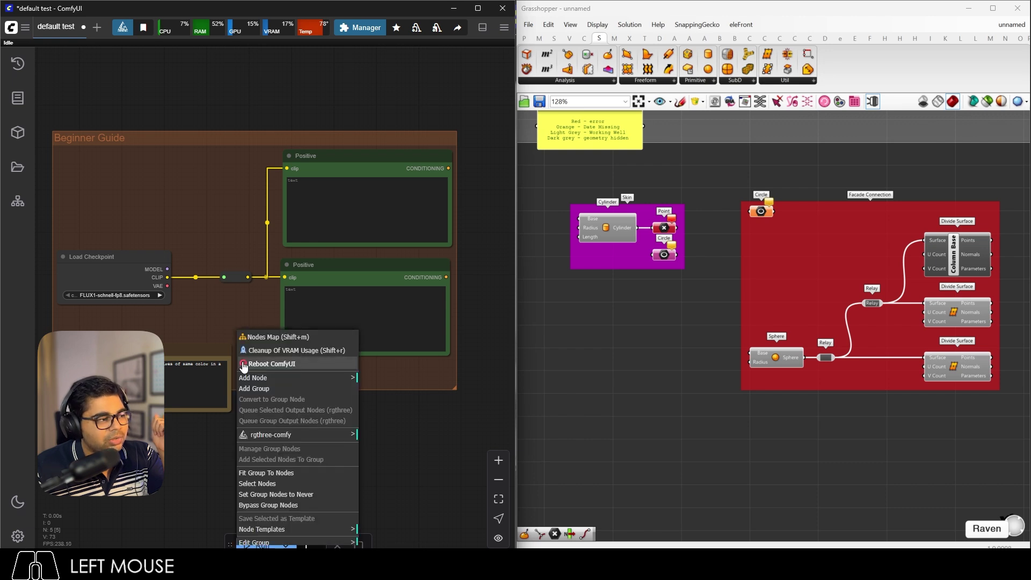
click(285, 473)
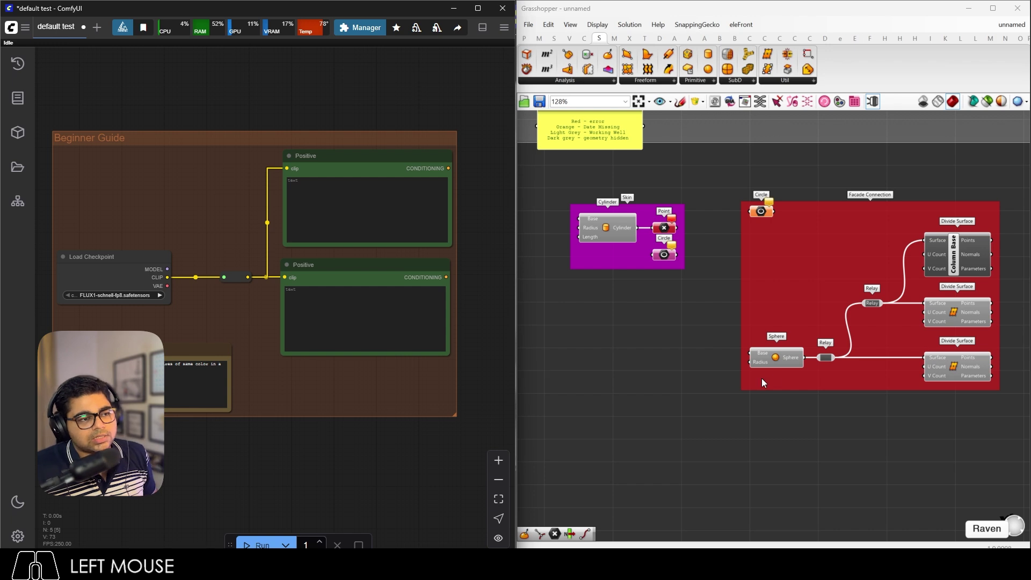
Switch to Grasshopper, duplicate the Sphere component, place the copy below the Skin group, and disable it.
click(780, 362)
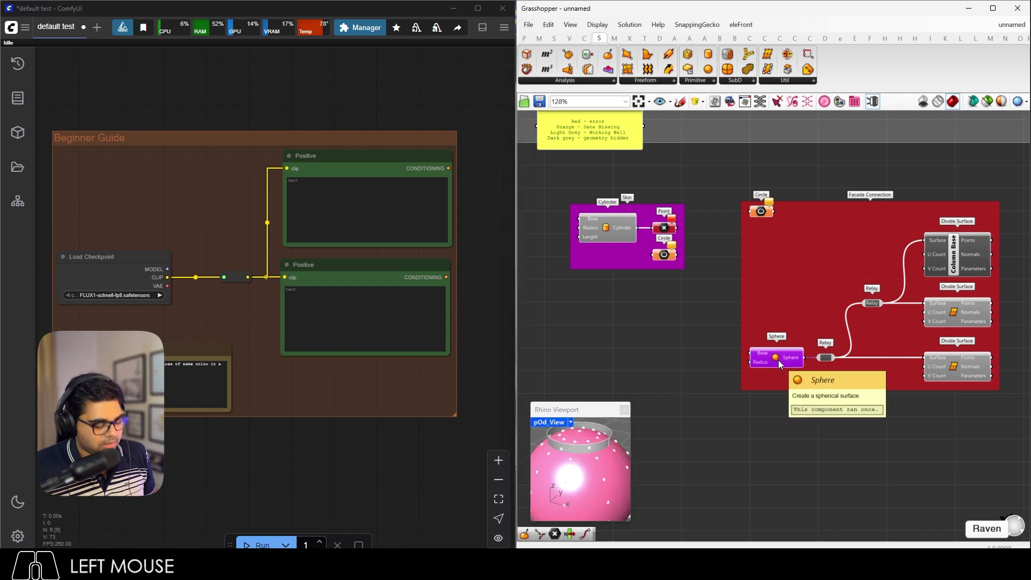
key(ctrl+c)
key(ctrl+v)
drag(779, 363, 624, 333)
scroll(634, 331, up, 5)
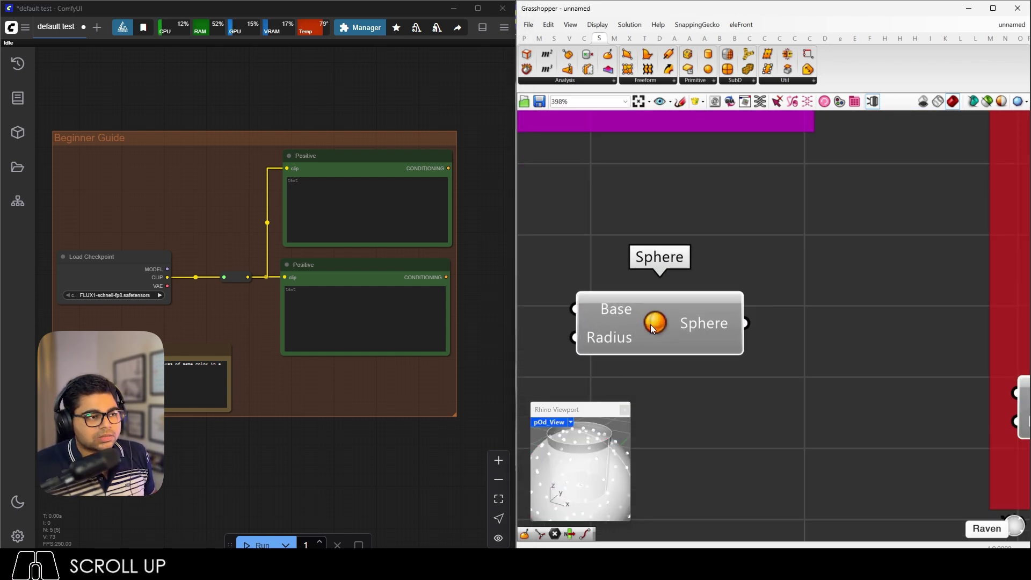
right_click(656, 324)
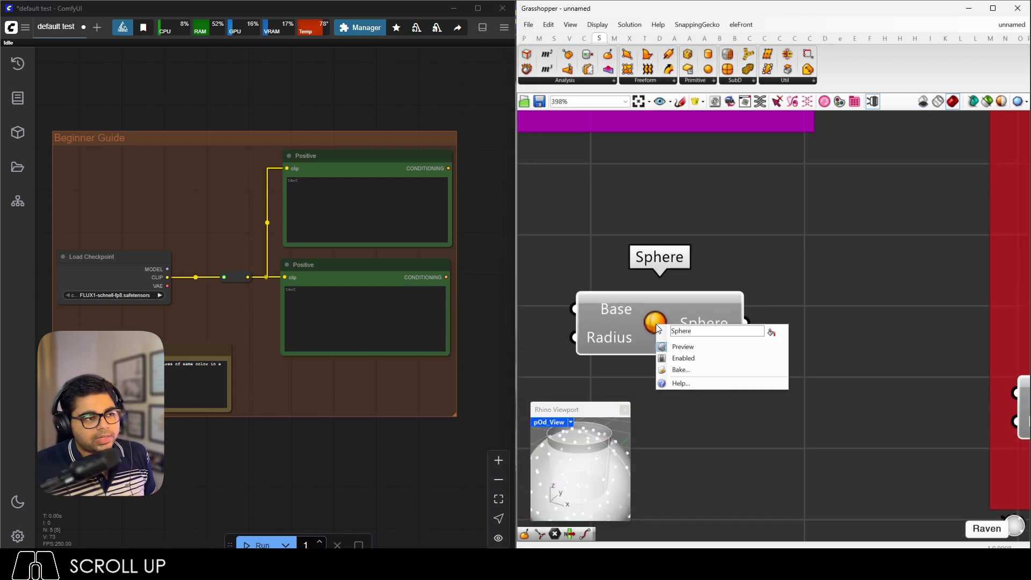
click(678, 359)
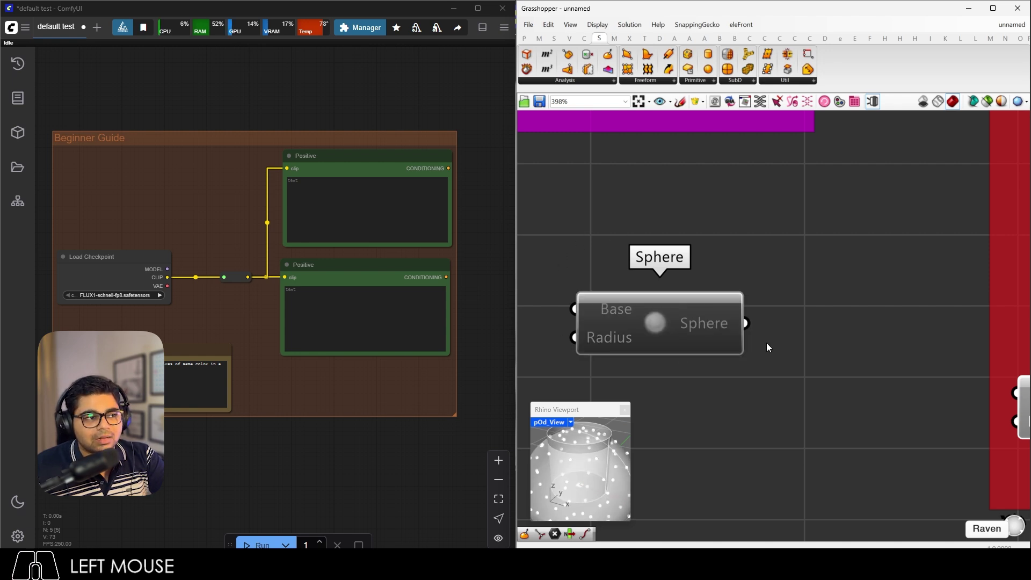
mouse_move(695, 327)
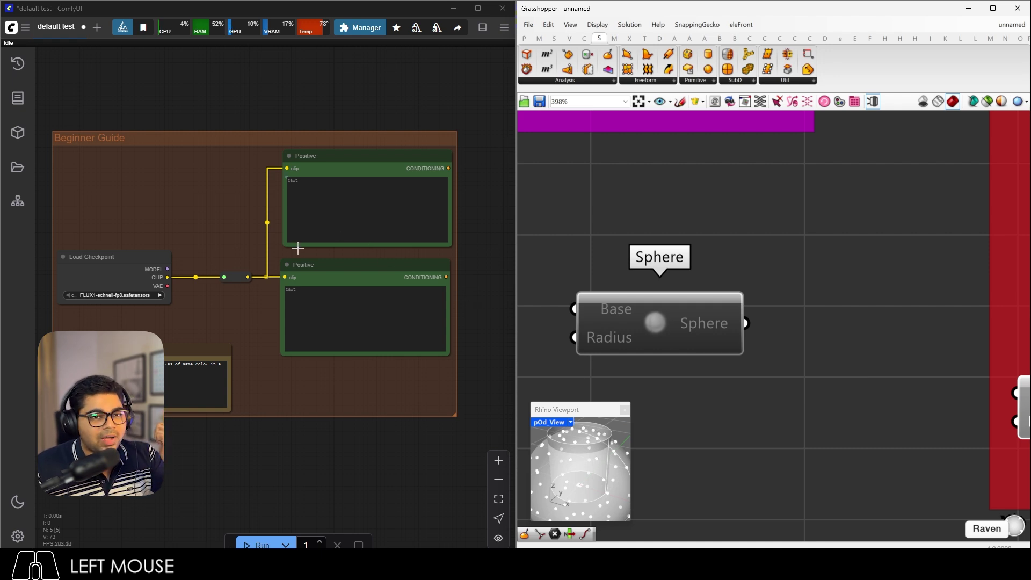
Switch to ComfyUI, bypass the lower Positive node, and move it slightly further down inside the Beginner Guide group.
click(347, 271)
right_click(392, 256)
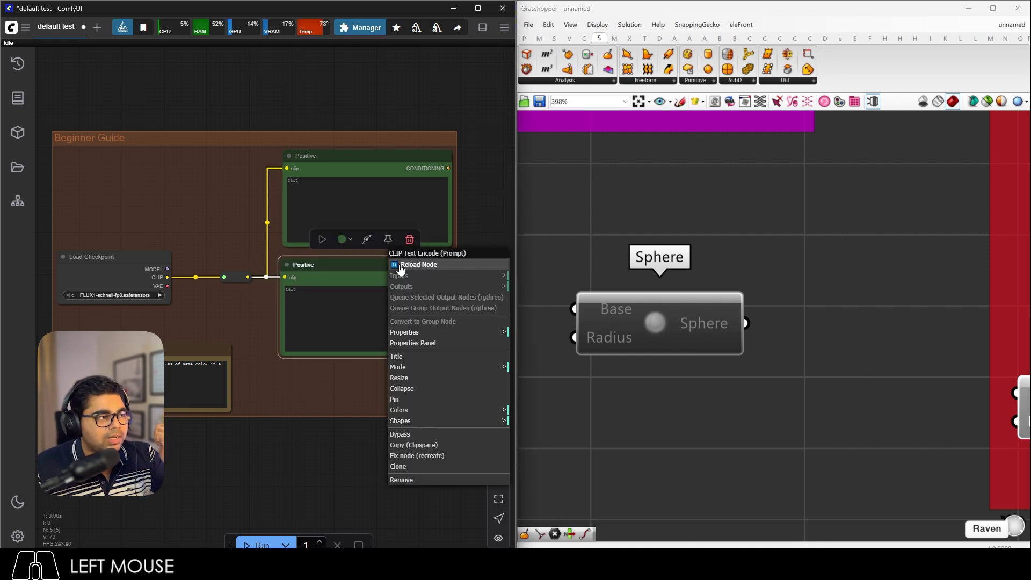
click(410, 434)
click(411, 487)
scroll(371, 296, up, 5)
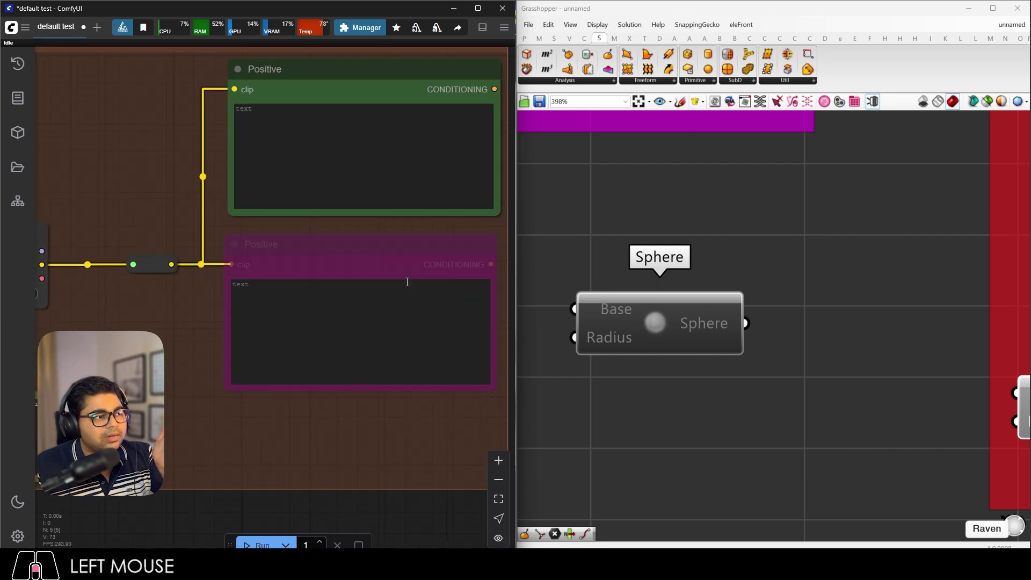
drag(378, 254, 375, 292)
scroll(377, 322, down, 6)
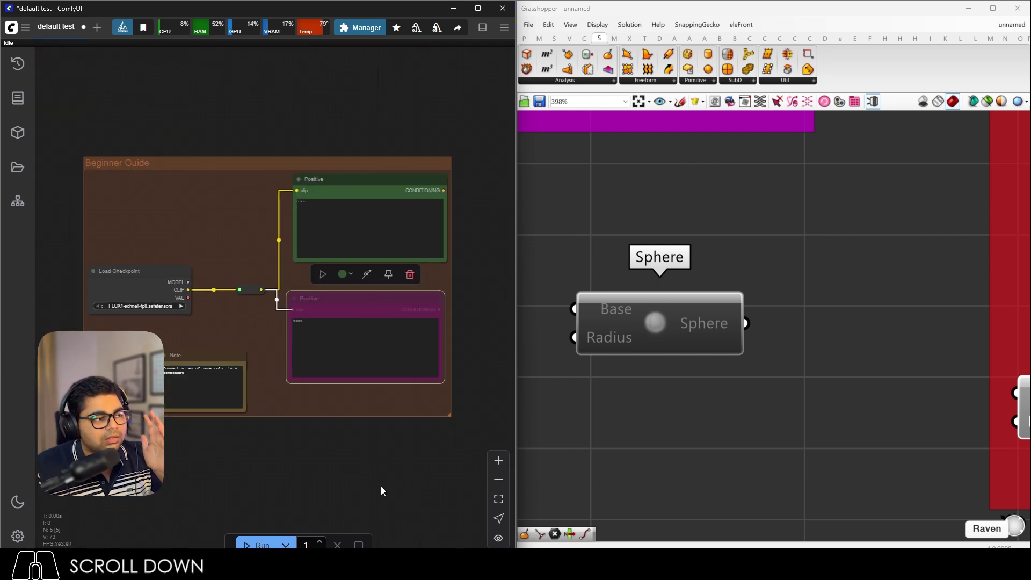
click(382, 487)
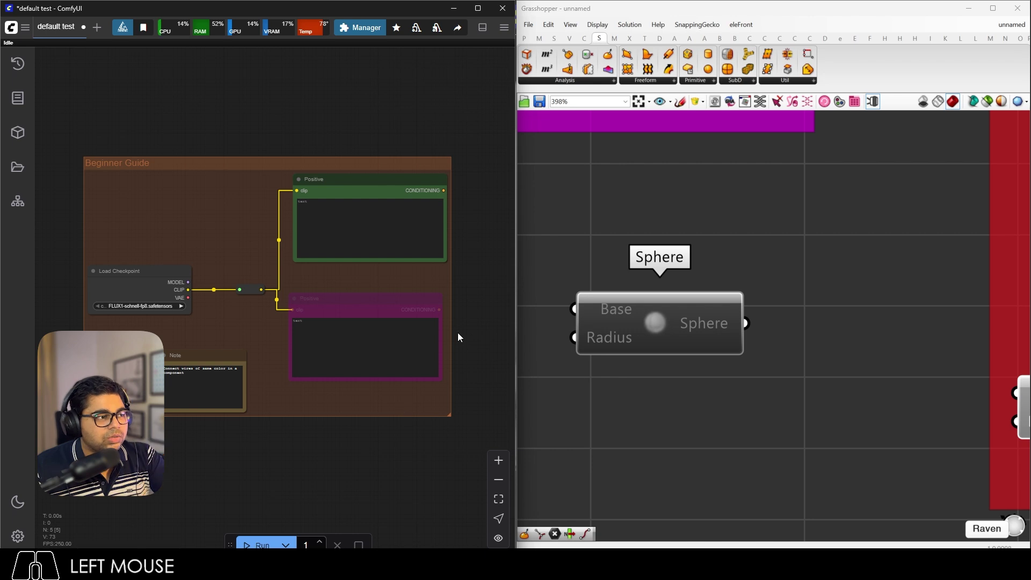
Switch to Grasshopper, pull a test wire from the disabled Sphere's output, and enable the component again.
drag(745, 323, 841, 237)
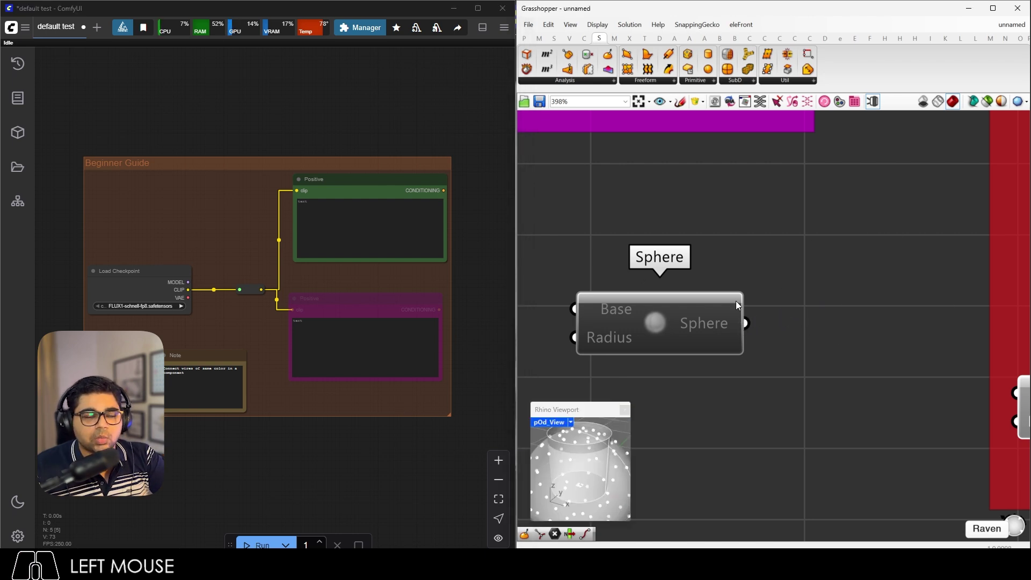
right_click(649, 319)
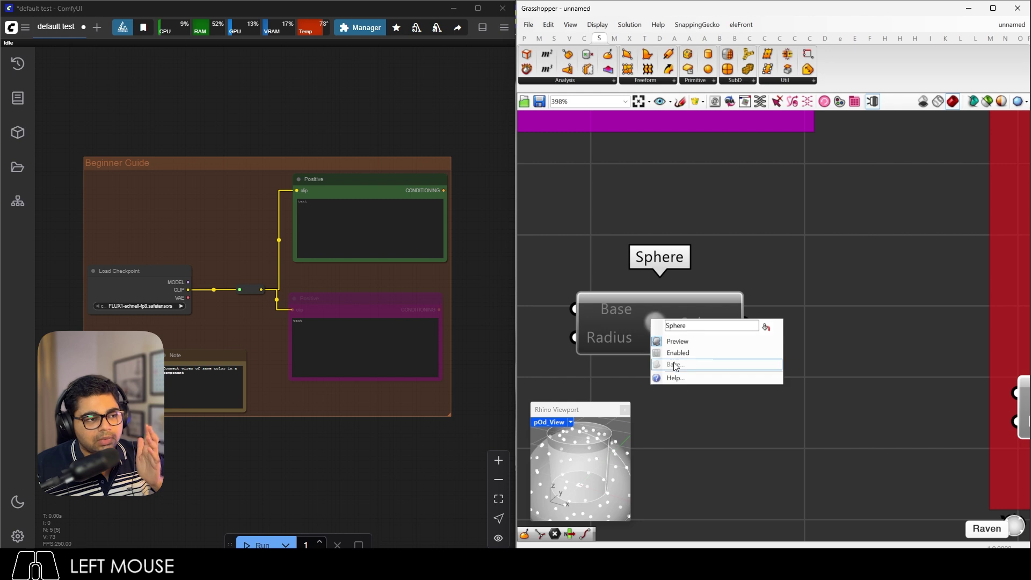
click(672, 353)
Switch to ComfyUI and remove the bypass from the lower Positive node in the Beginner Guide group.
right_click(376, 299)
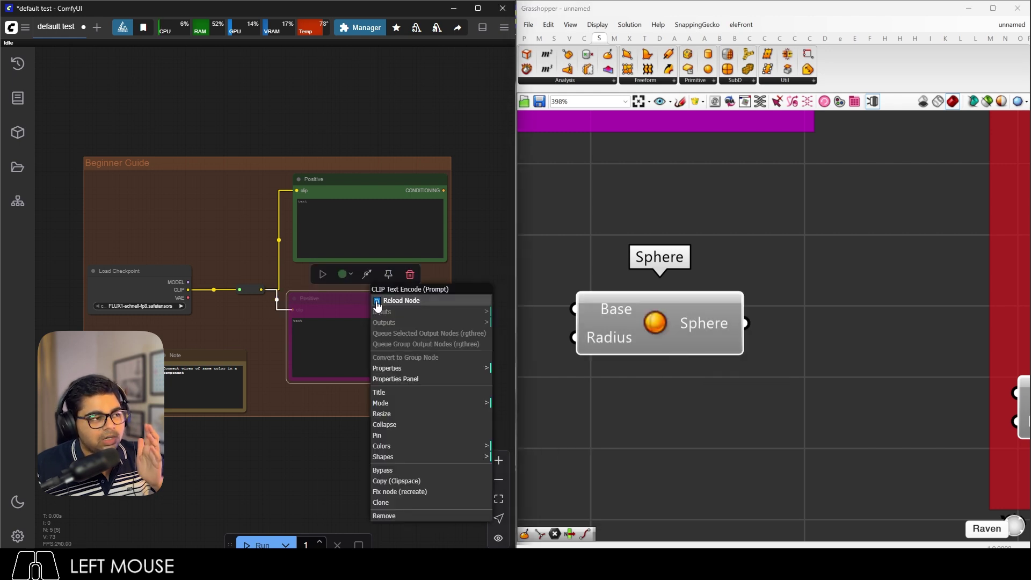
right_click(402, 470)
click(384, 443)
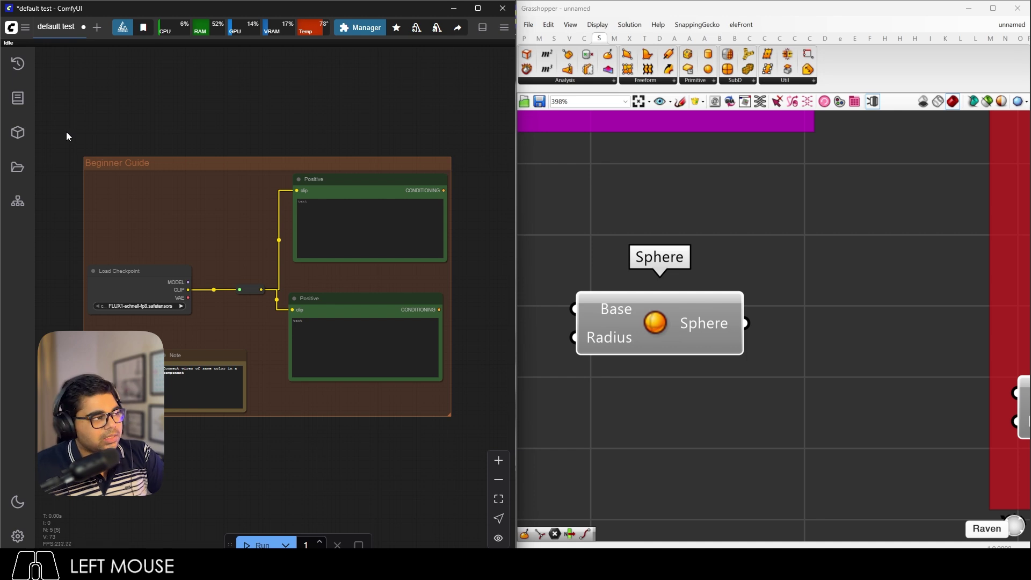
Select the whole Beginner Guide group and bypass all of its nodes at once.
ctrl+drag(66, 132, 483, 429)
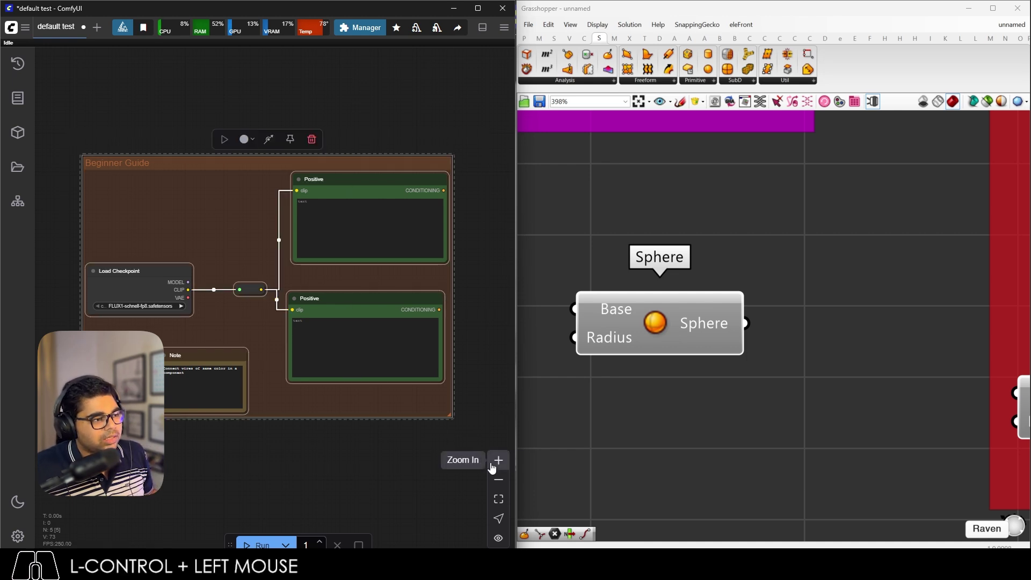
key(ctrl+b)
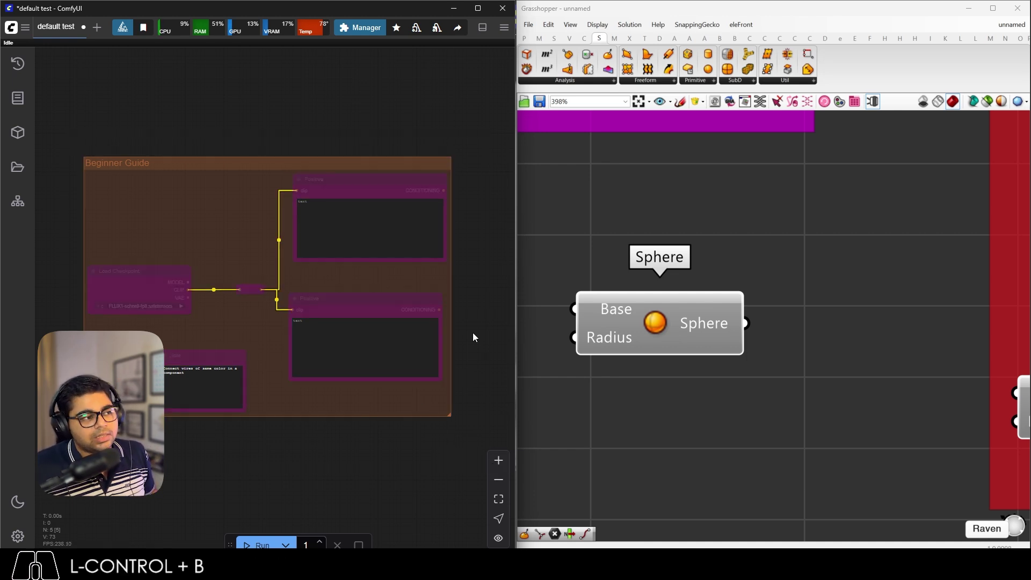
click(473, 337)
Switch to Grasshopper, select every component in the Facade Connection group, and disable them together.
scroll(645, 252, down, 6)
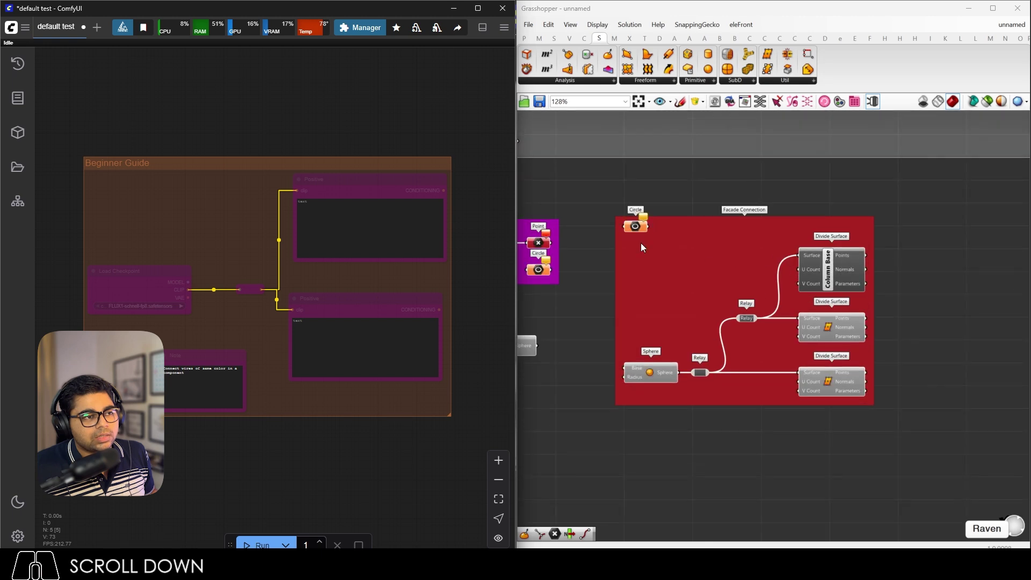
scroll(612, 203, up, 1)
drag(611, 201, 922, 417)
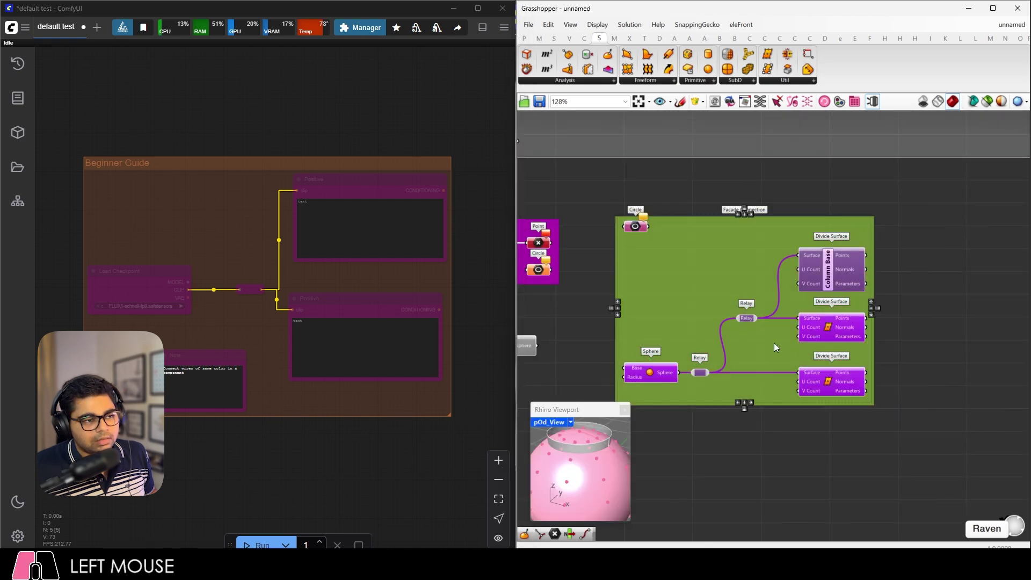
middle_click(745, 318)
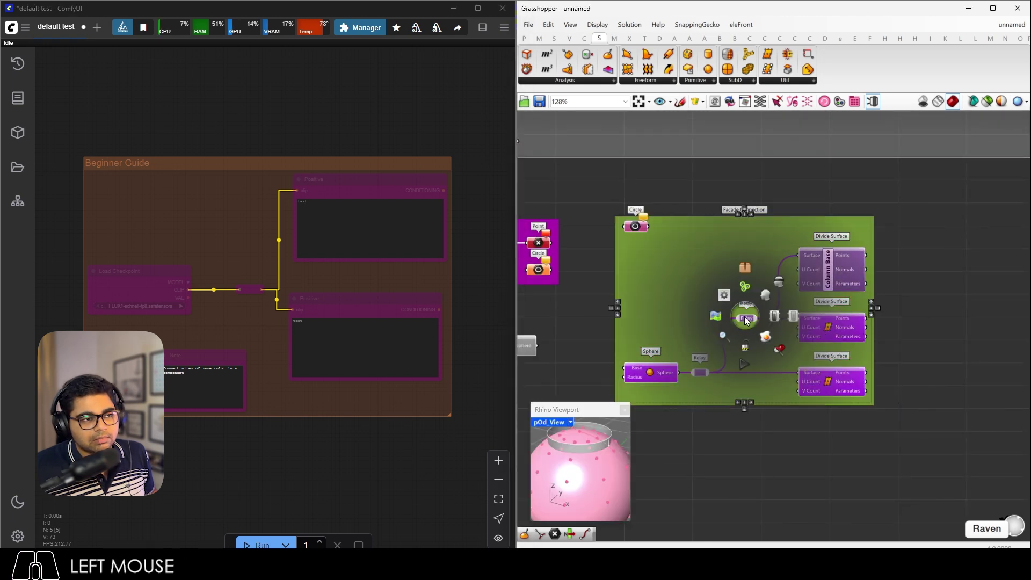
click(791, 318)
click(912, 289)
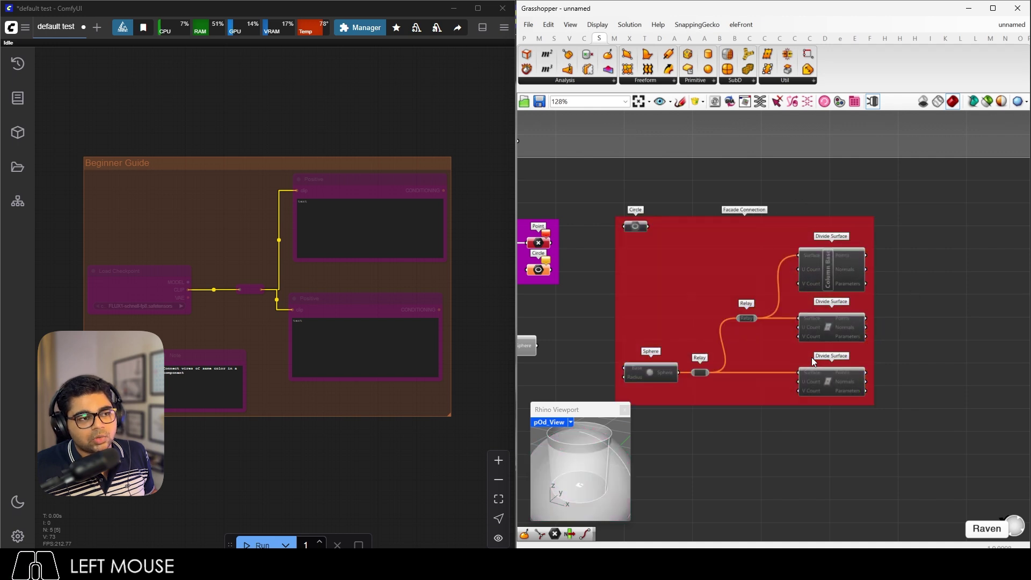
Move the Facade Connection group slightly up and to the right, and enable all of its components again.
drag(785, 350, 829, 337)
drag(656, 192, 934, 398)
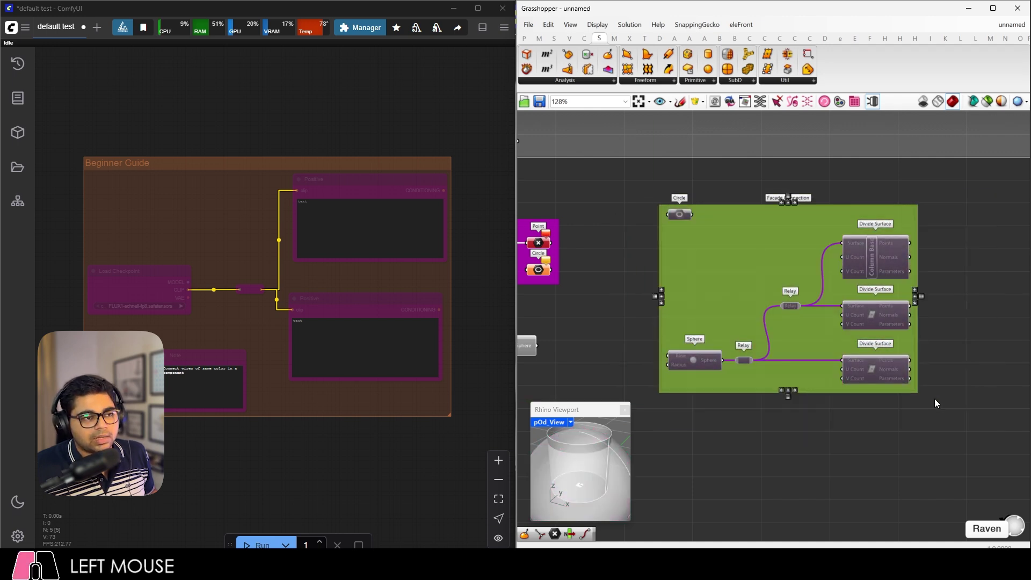
middle_click(746, 259)
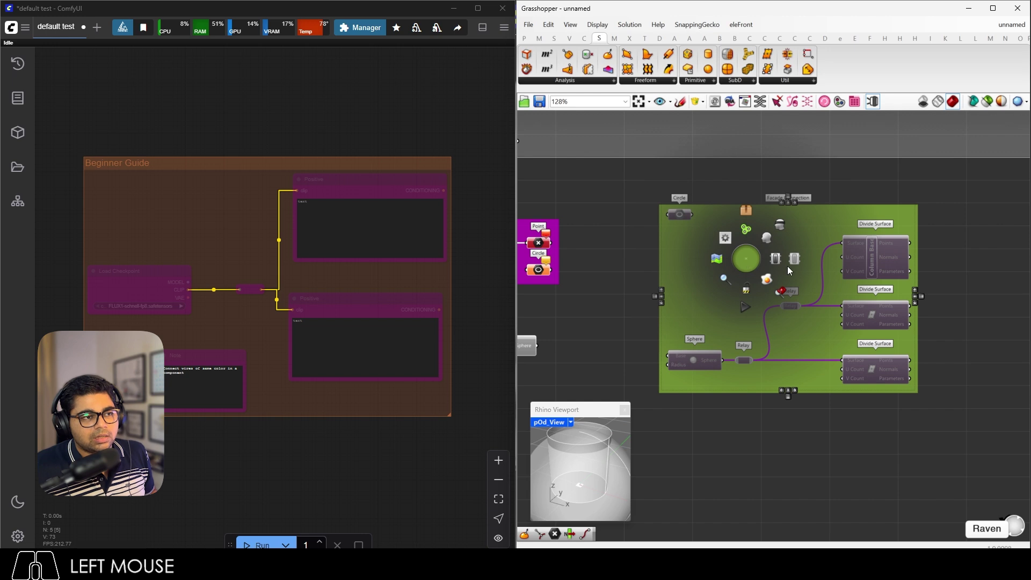
click(773, 255)
click(744, 182)
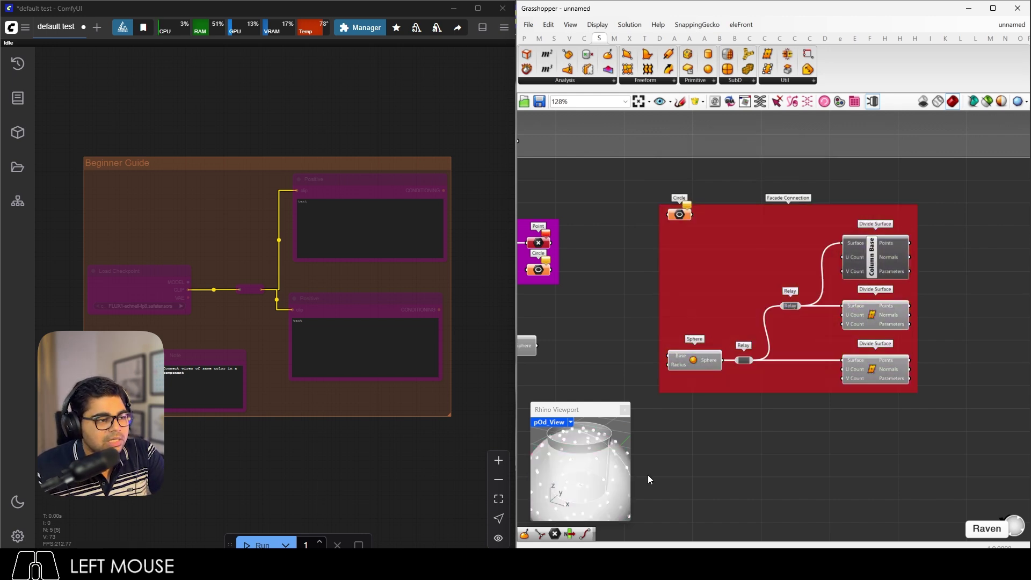
Enlarge the Rhino Viewport preview slightly and frame the whole sphere with its surface points in it.
drag(629, 520, 646, 535)
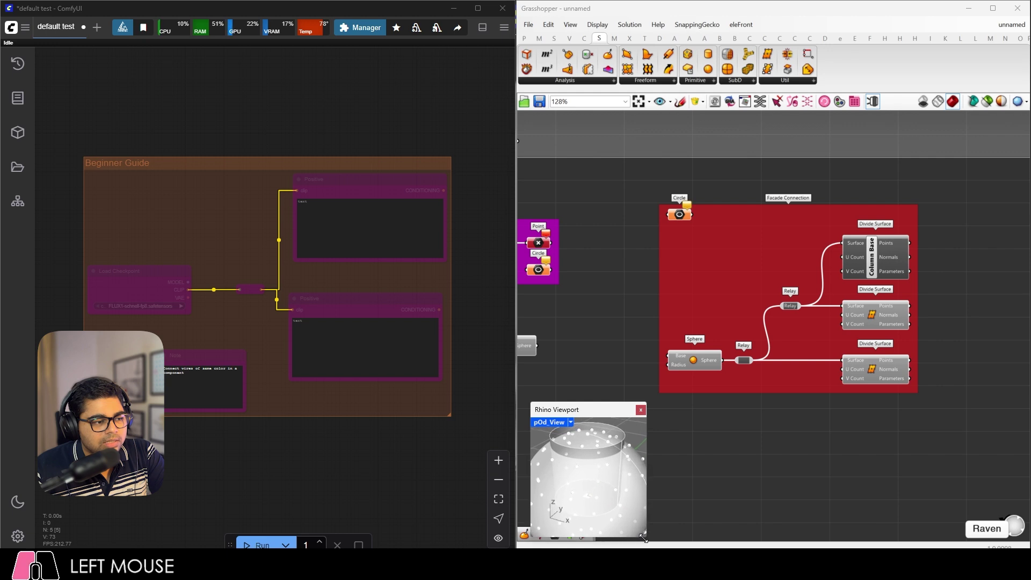
drag(627, 439, 590, 456)
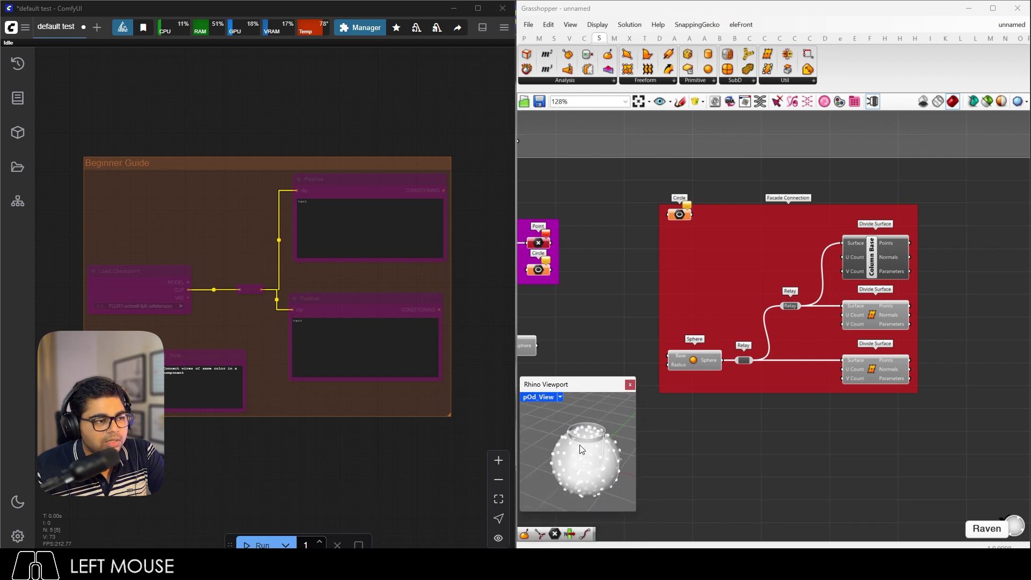
scroll(589, 461, down, 2)
scroll(588, 462, up, 2)
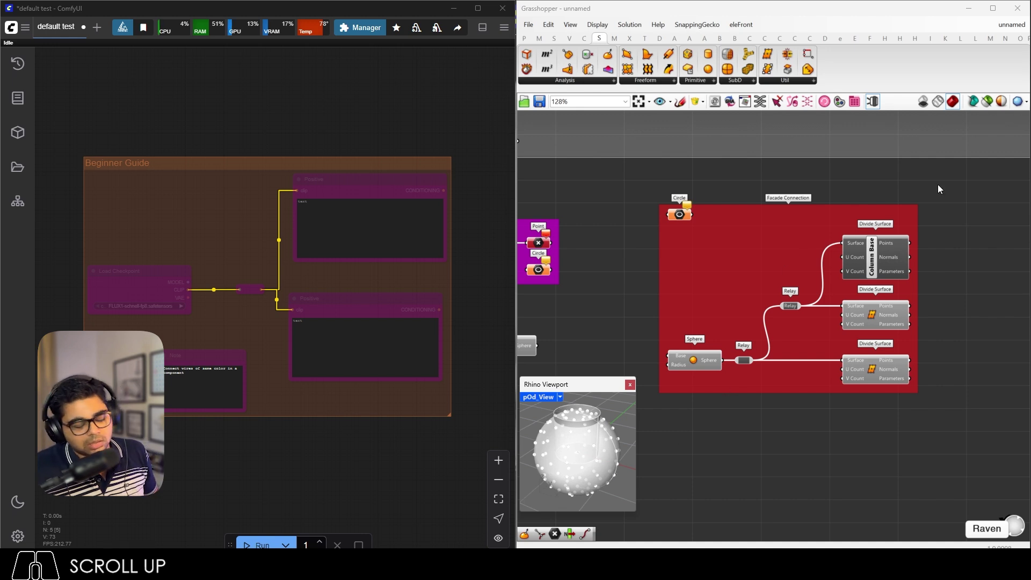
Examine the Normal and Selected preview colors in Document Preview Settings, and leave them as they are.
key(1)
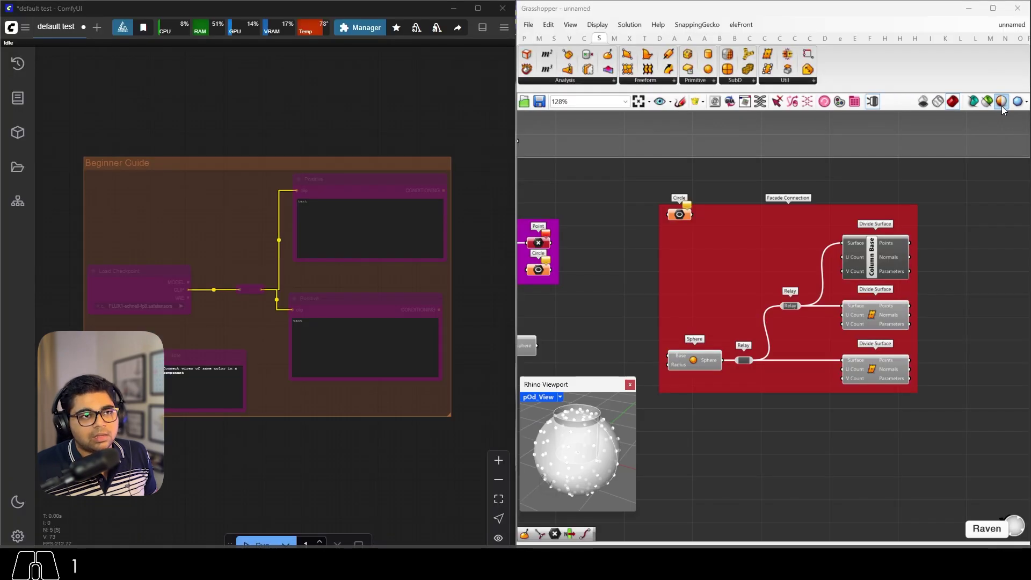
click(1002, 102)
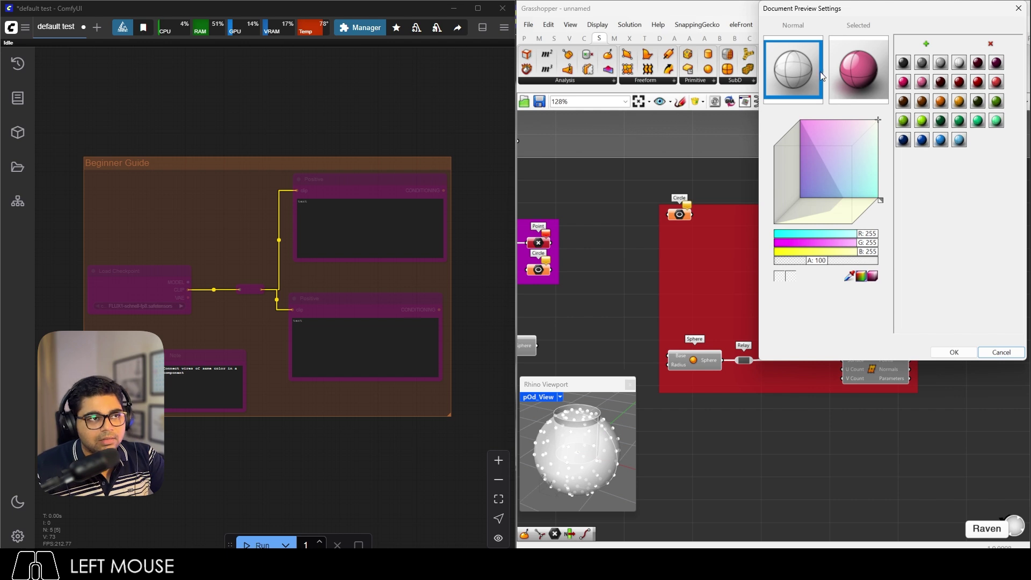
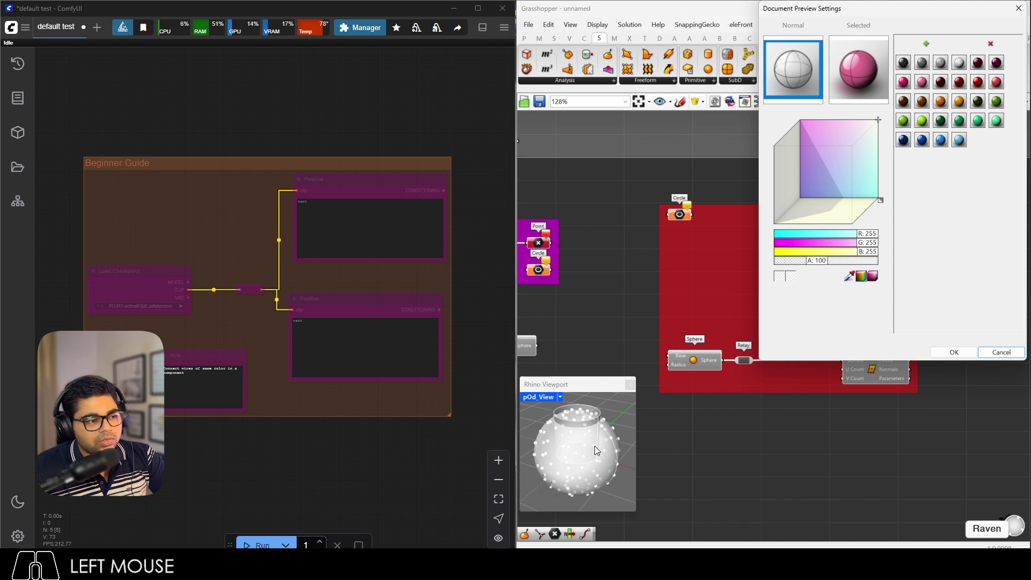
click(593, 471)
key(1)
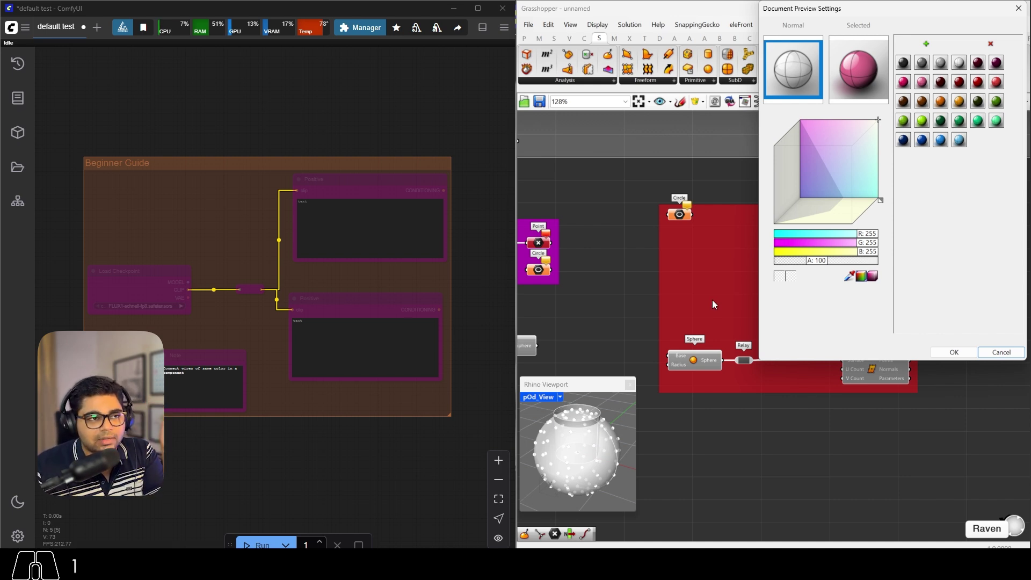
click(847, 85)
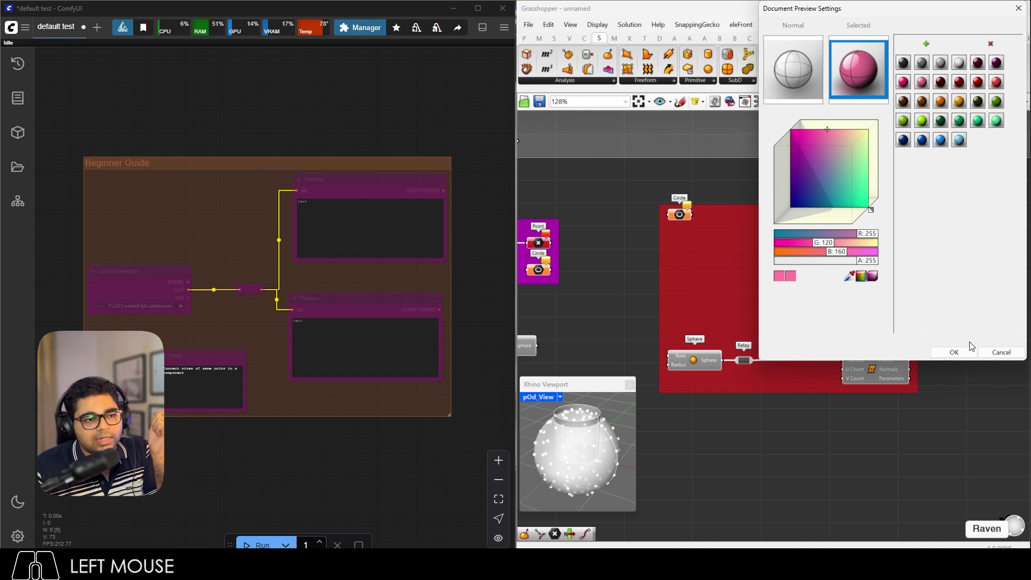
click(1001, 352)
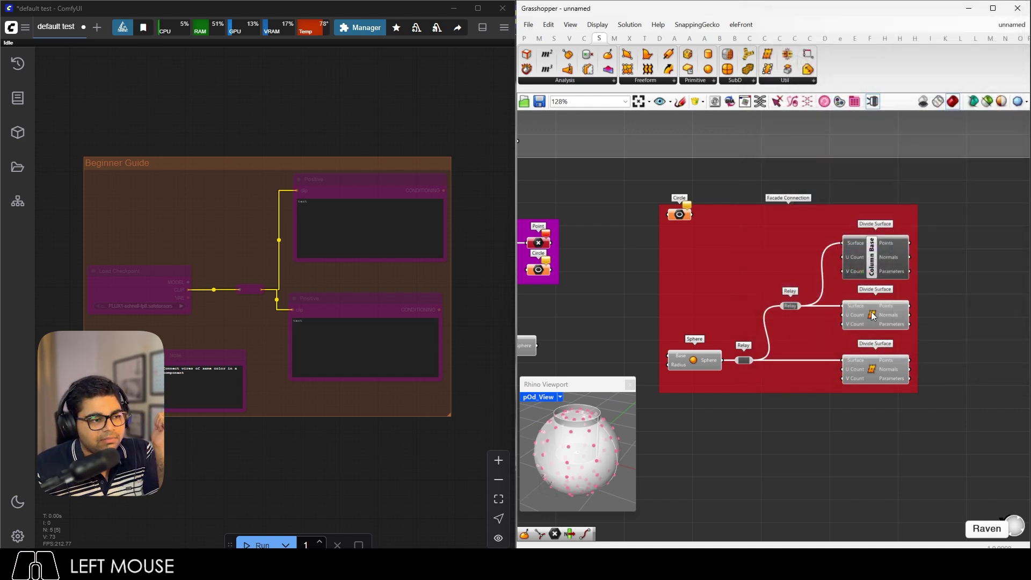
Select the lower two Divide Surface components and the Sphere in turn to compare their highlighting in the Rhino preview, and clear the selection.
click(889, 317)
click(867, 364)
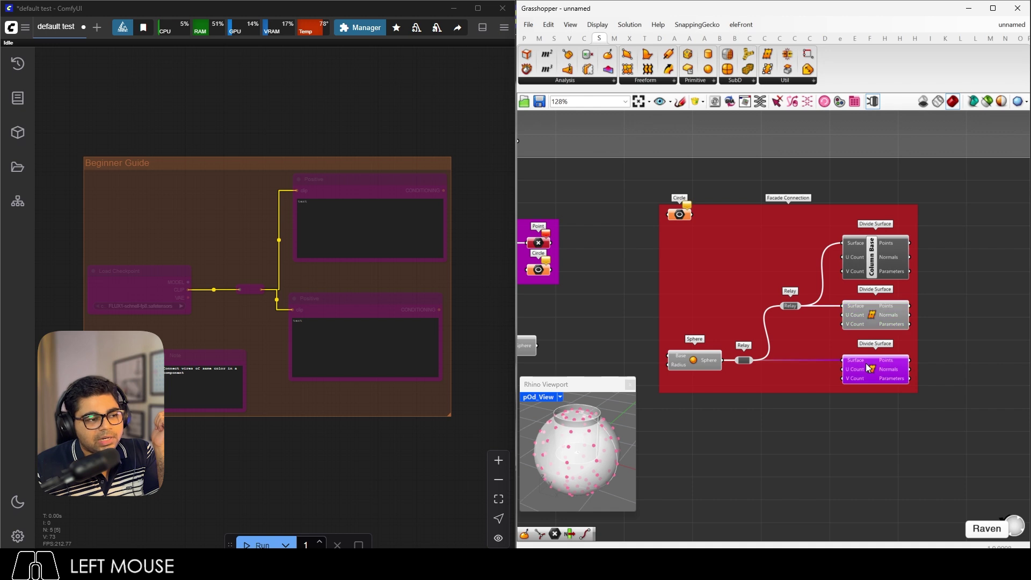
click(703, 364)
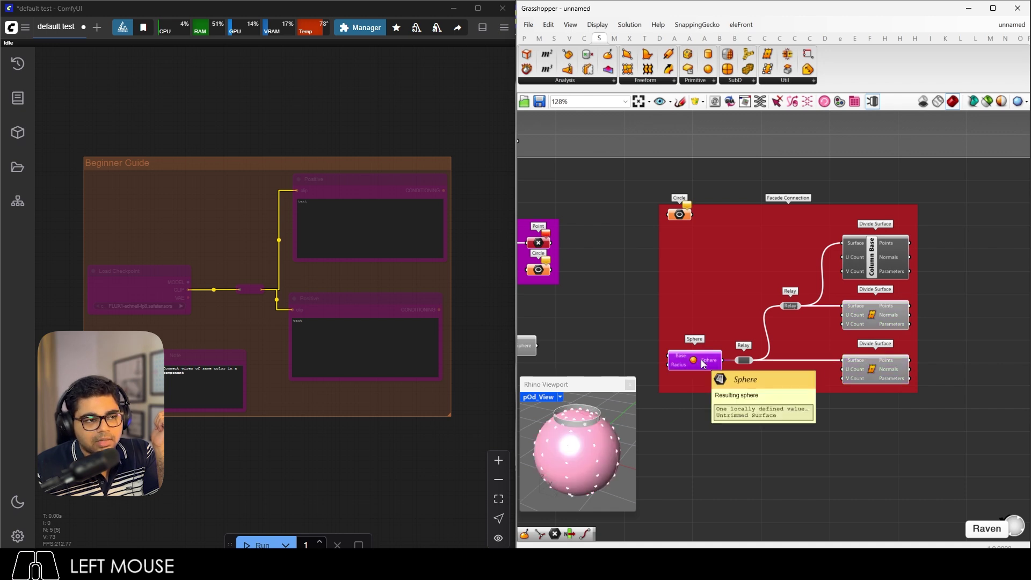
click(742, 449)
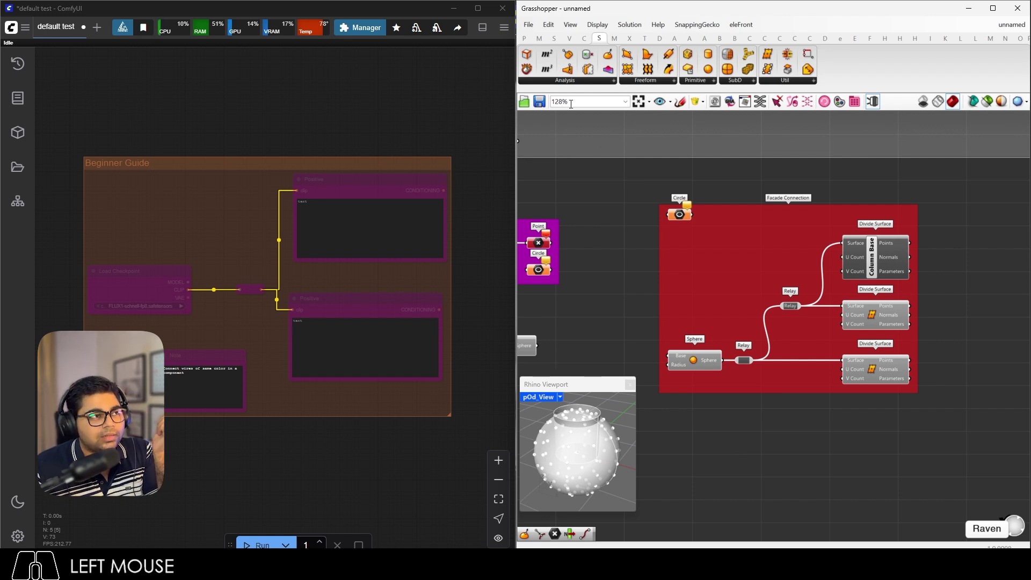
Examine the default template and document materials in Grasshopper's Viewport preferences, and close the settings.
click(529, 25)
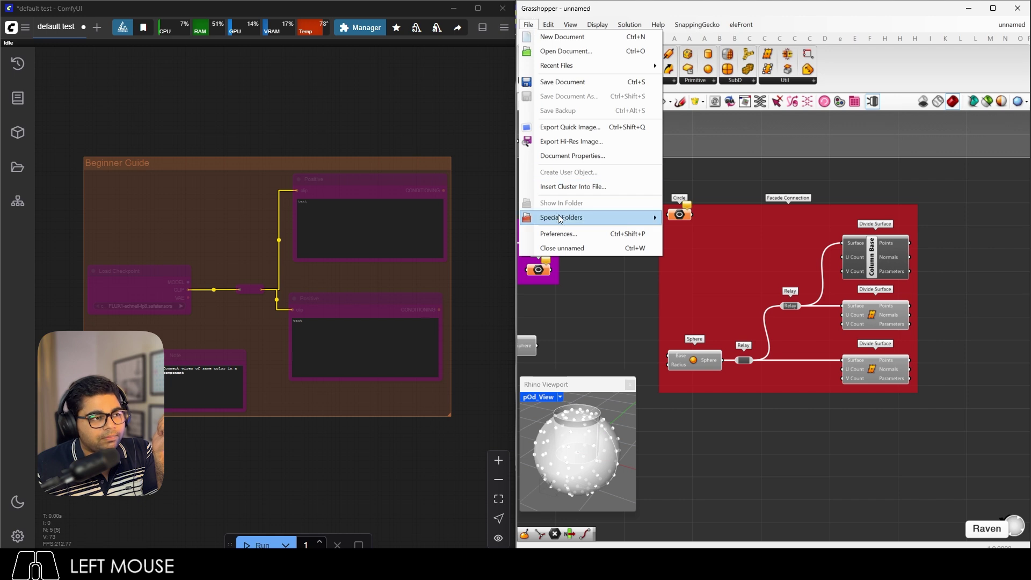
click(561, 234)
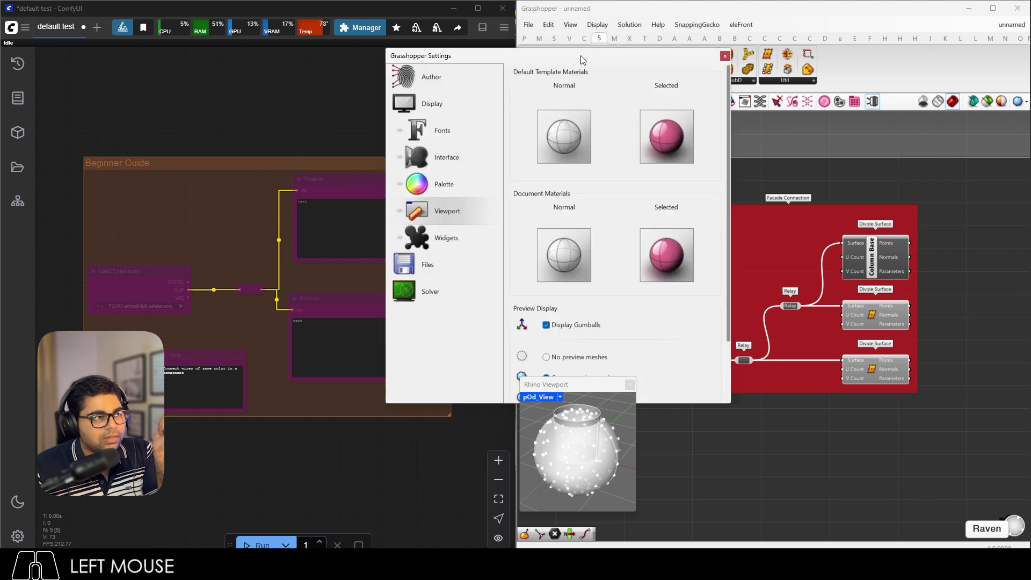
drag(580, 55, 836, 45)
click(703, 195)
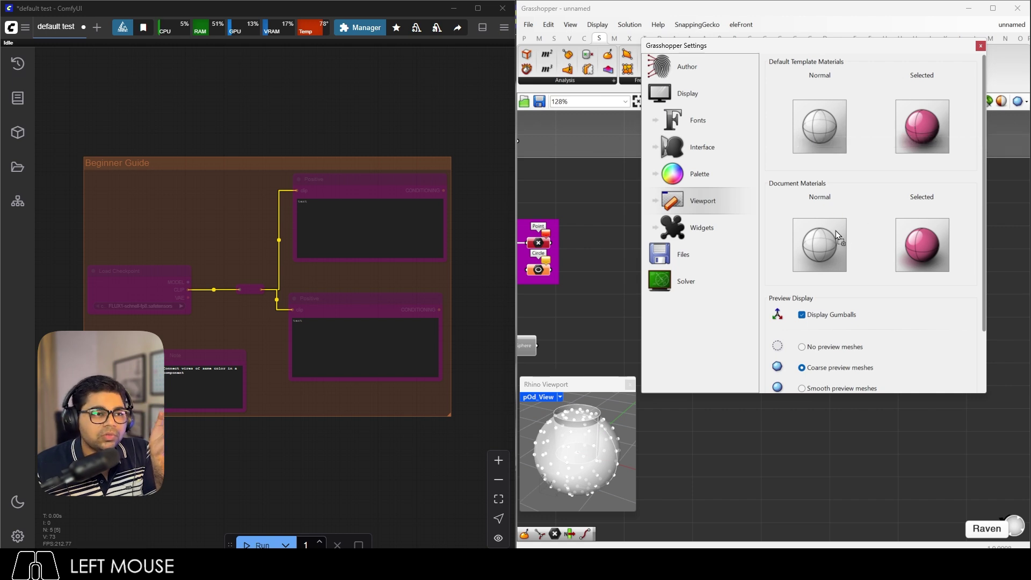
drag(836, 231, 830, 127)
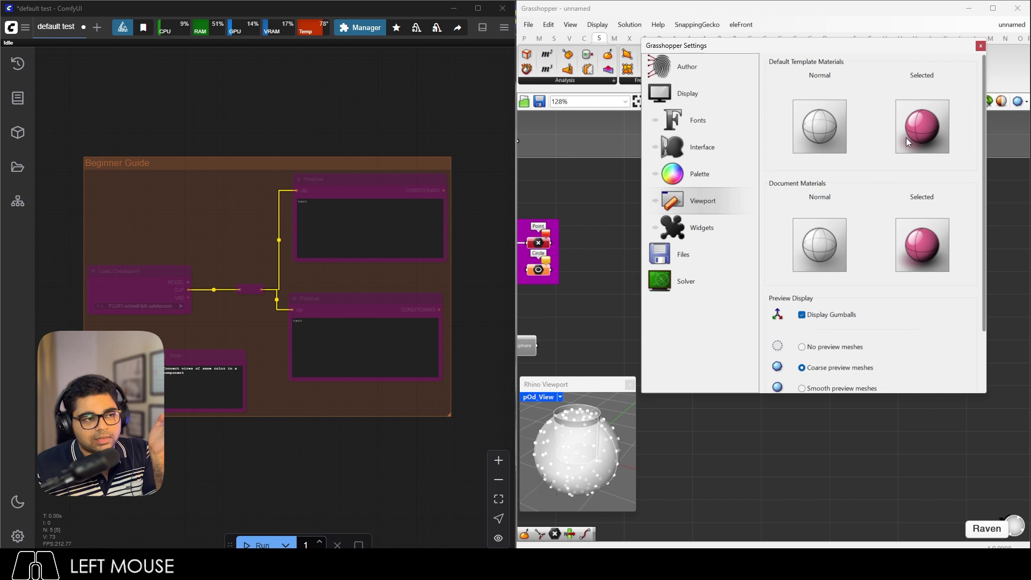
click(980, 47)
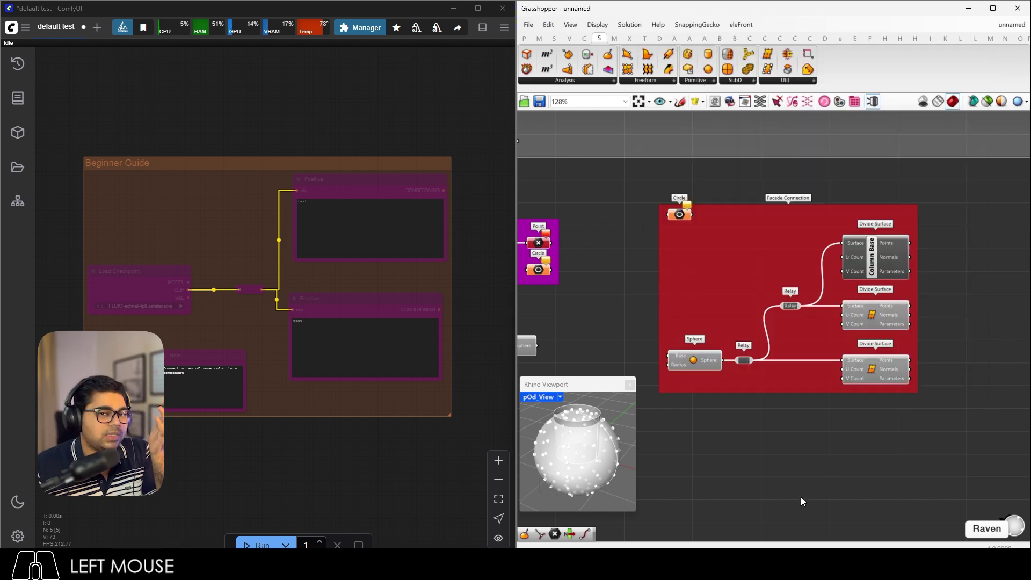
Switch to ComfyUI, select the whole Beginner Guide group, and remove the bypass from all of its nodes.
scroll(823, 371, down, 3)
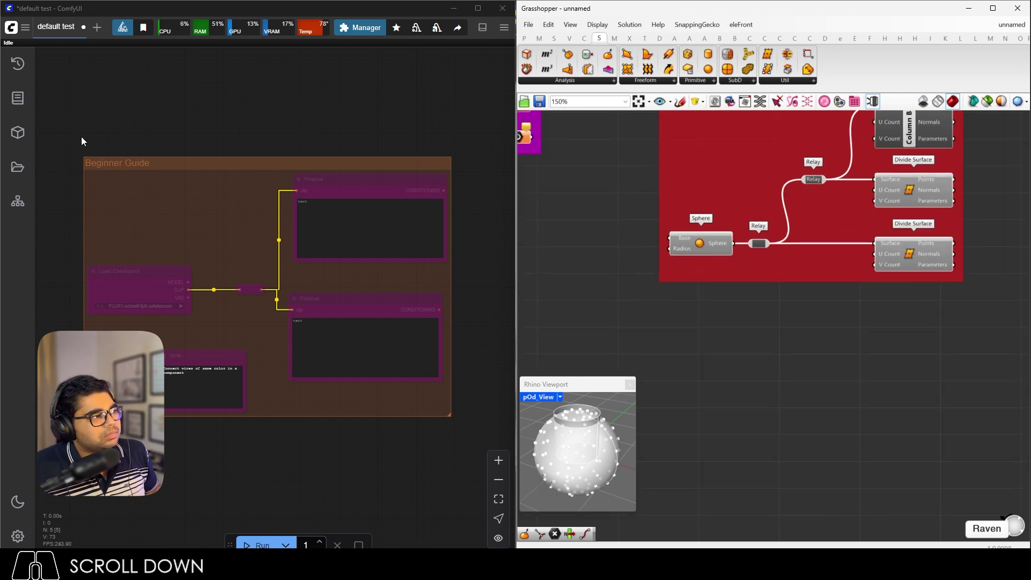
ctrl+drag(82, 137, 471, 439)
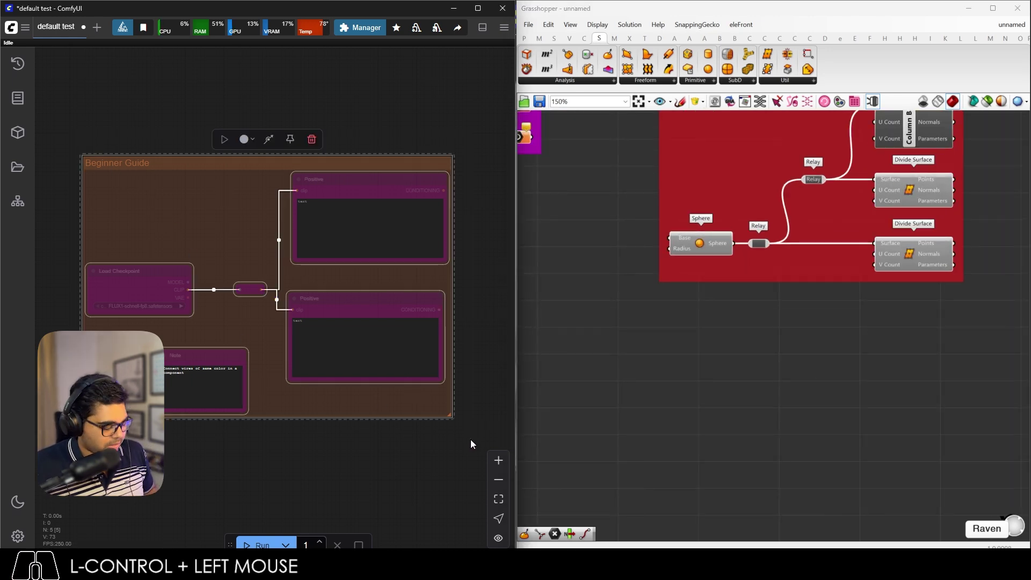
key(ctrl+b)
click(461, 320)
Add a KSampler from the lower Positive node's CONDITIONING output, and move it up so the connecting wire runs straight.
scroll(460, 320, up, 5)
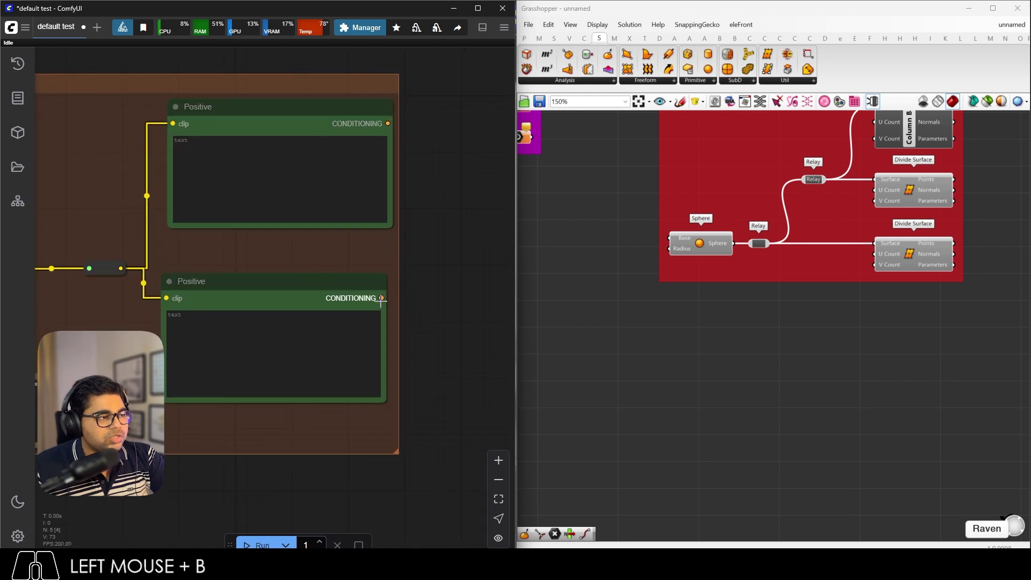
scroll(314, 270, up, 3)
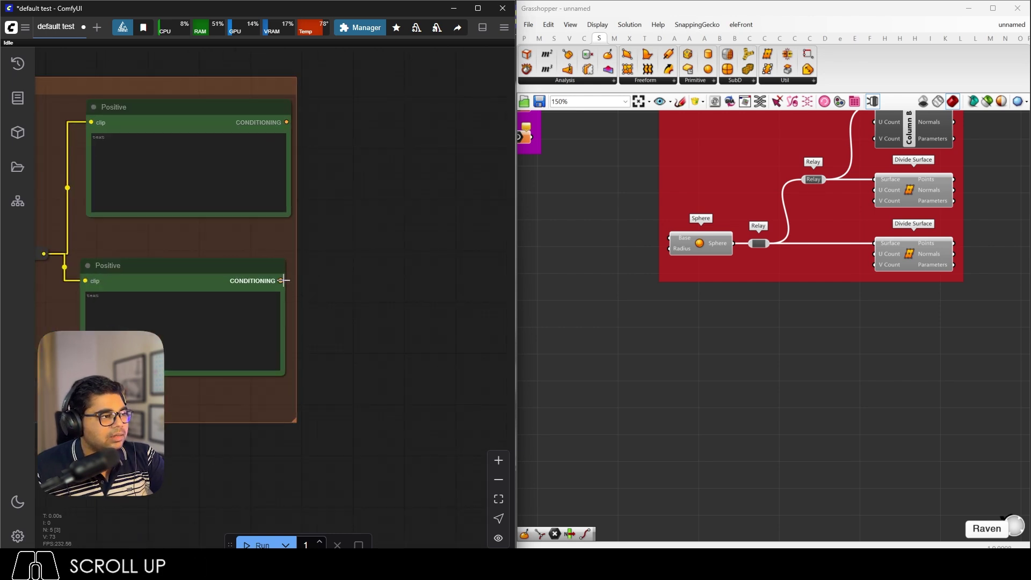
drag(284, 280, 357, 285)
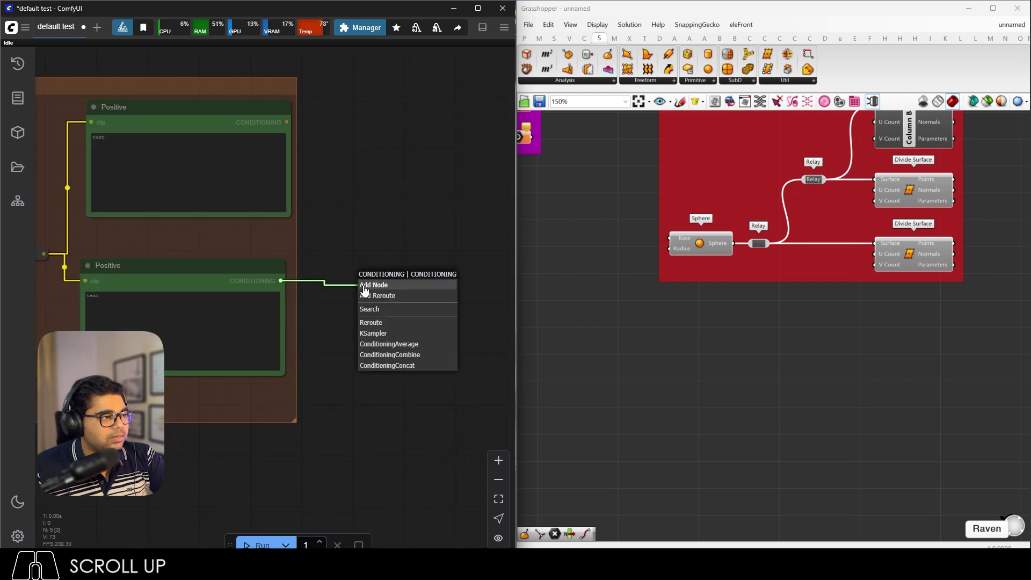
click(381, 334)
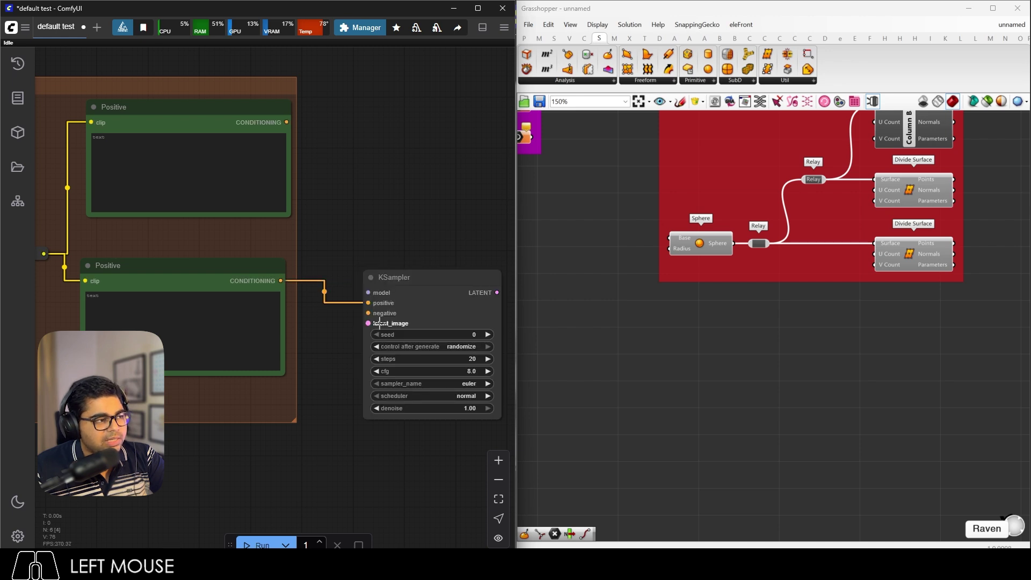
drag(400, 277, 396, 256)
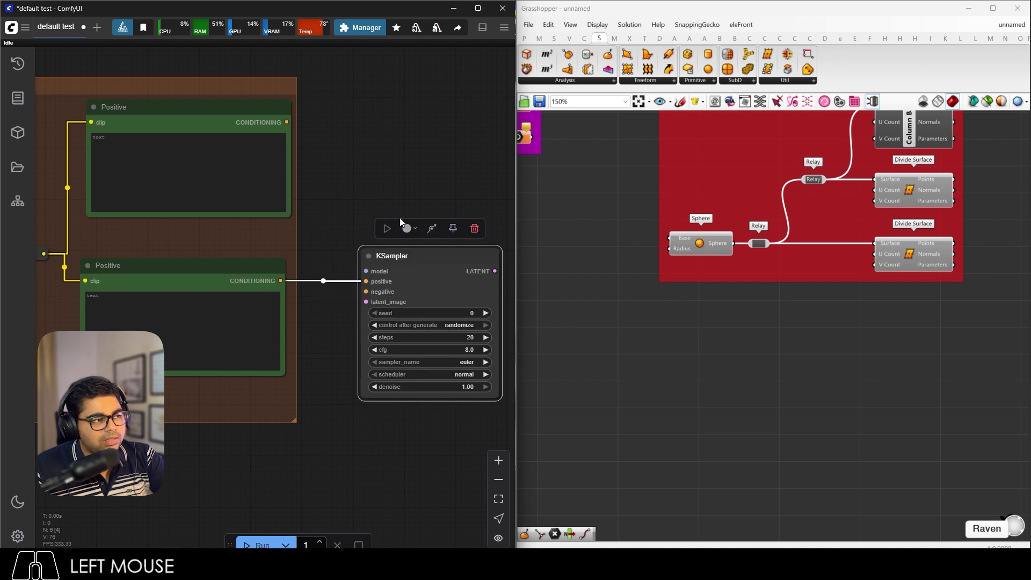
Switch to Grasshopper, add an Interpolate component from the lowest Divide Surface's Points output, and inspect its curves in the Rhino preview.
click(400, 217)
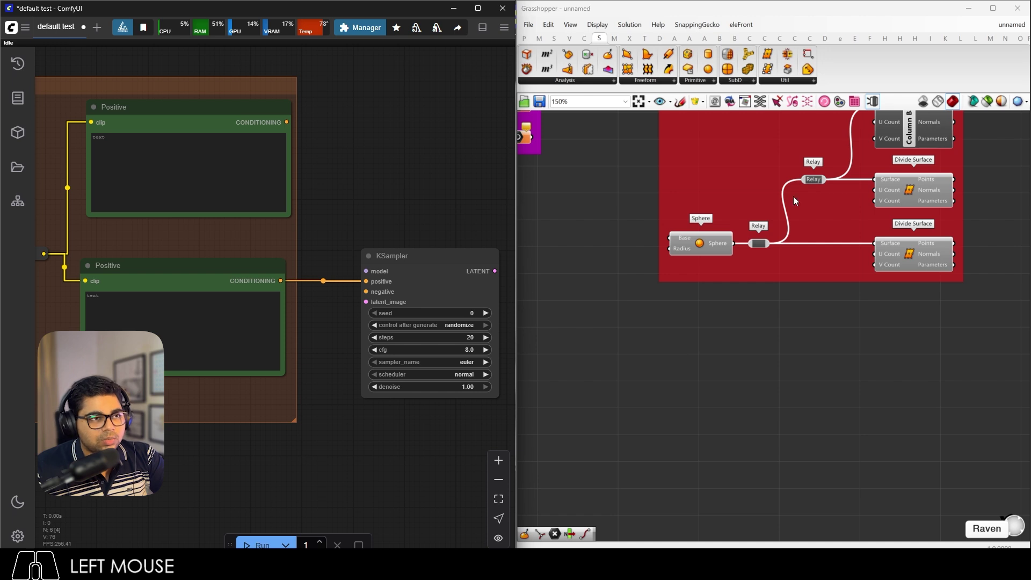
scroll(746, 273, down, 4)
scroll(902, 256, up, 5)
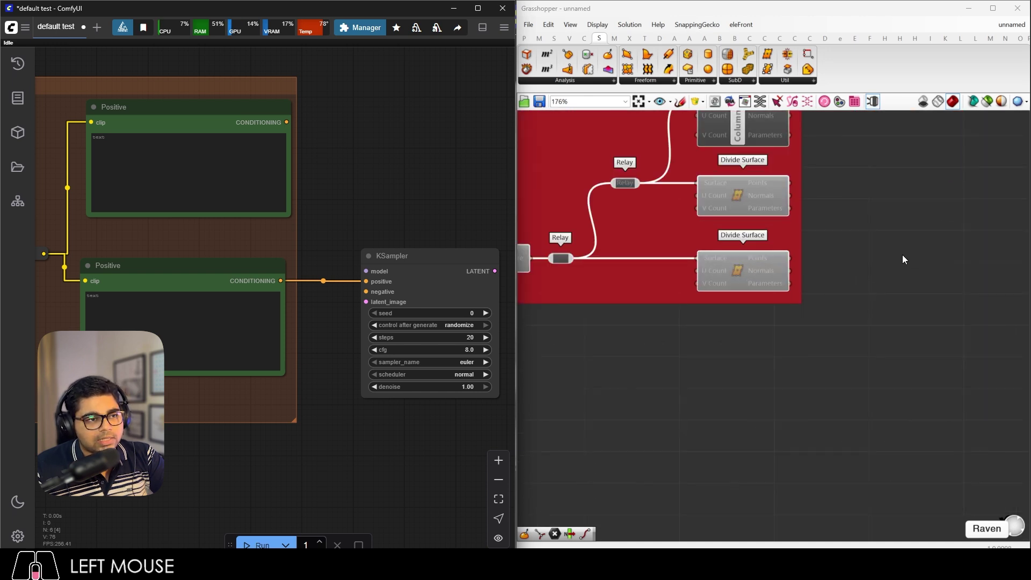
scroll(902, 255, up, 1)
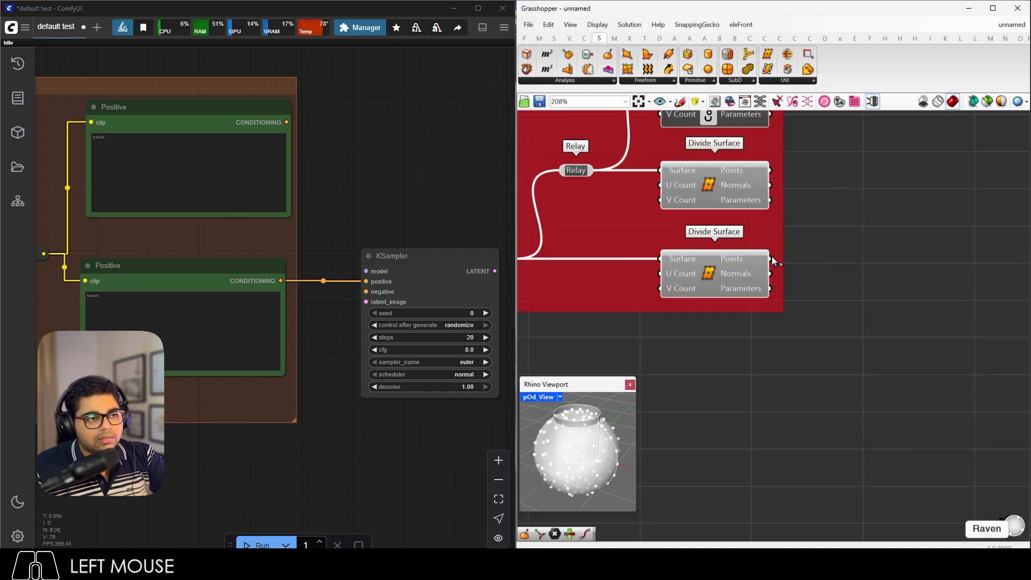
drag(772, 260, 870, 309)
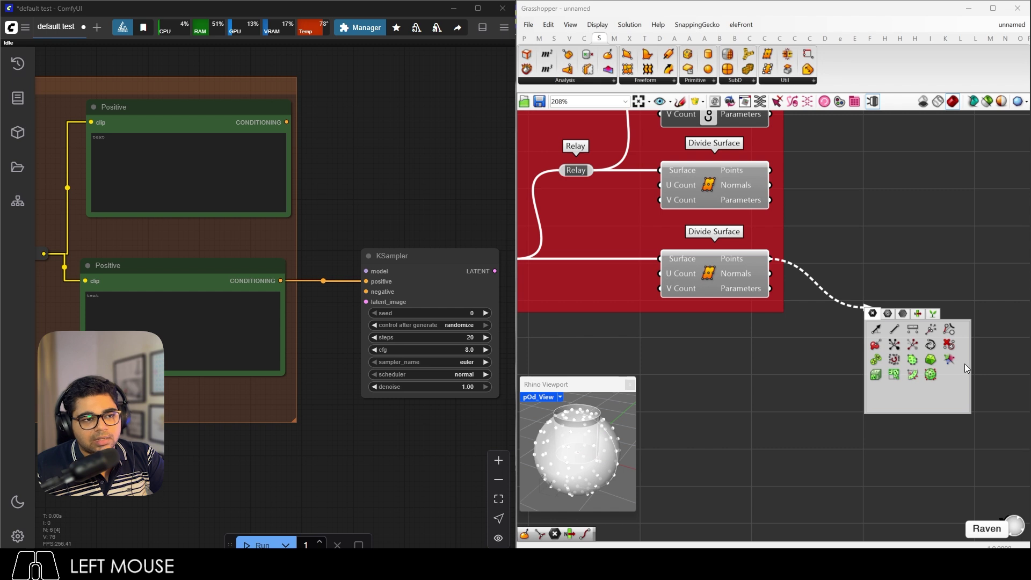
click(933, 350)
drag(585, 496, 588, 470)
right_click(878, 323)
right_drag(588, 470, 582, 474)
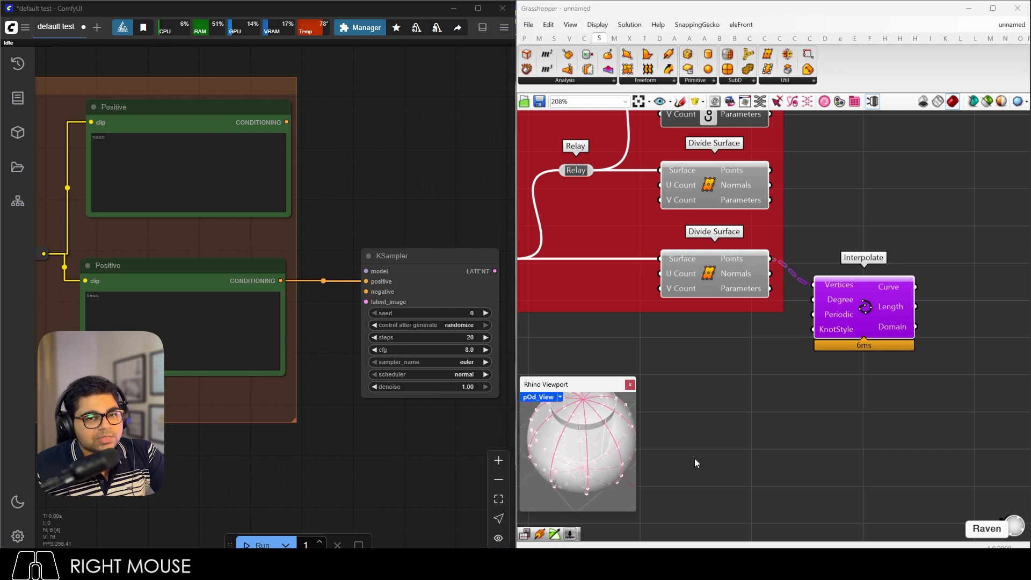
click(740, 431)
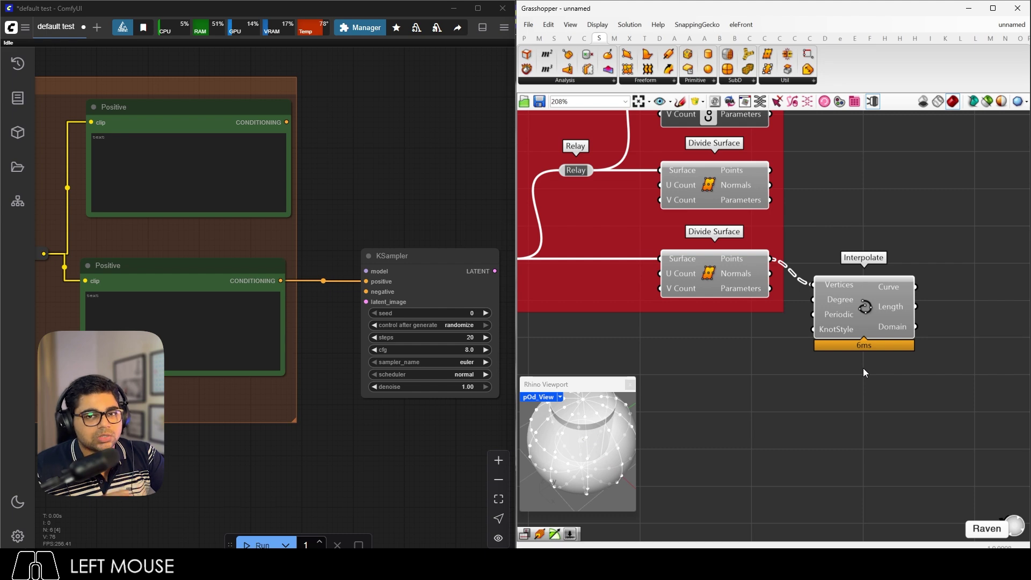
Examine the options for setting a number on the standalone Sphere's Radius input, and dismiss them without a change.
scroll(942, 327, down, 5)
scroll(693, 260, down, 2)
scroll(692, 259, up, 8)
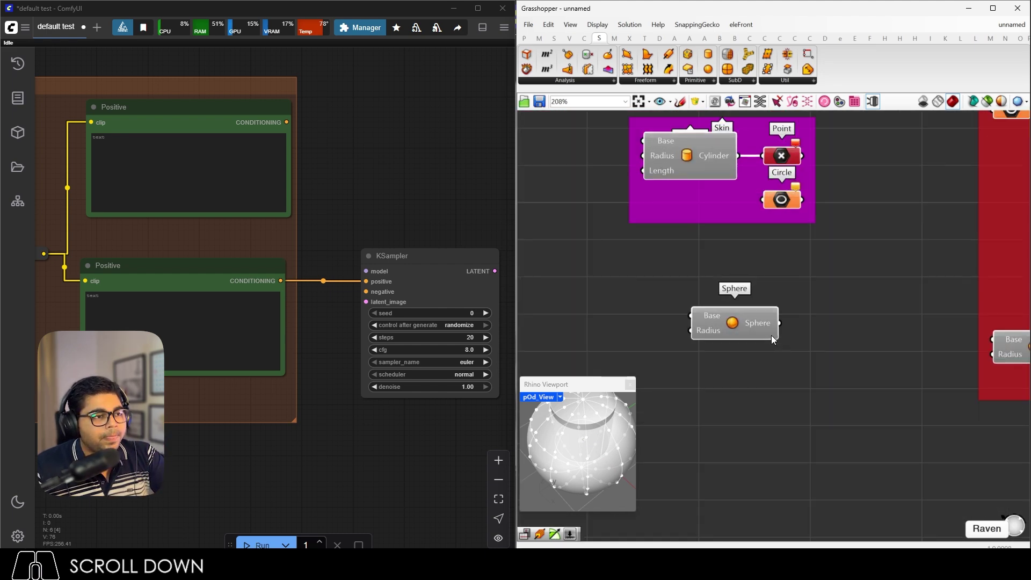
scroll(733, 305, up, 3)
mouse_move(733, 304)
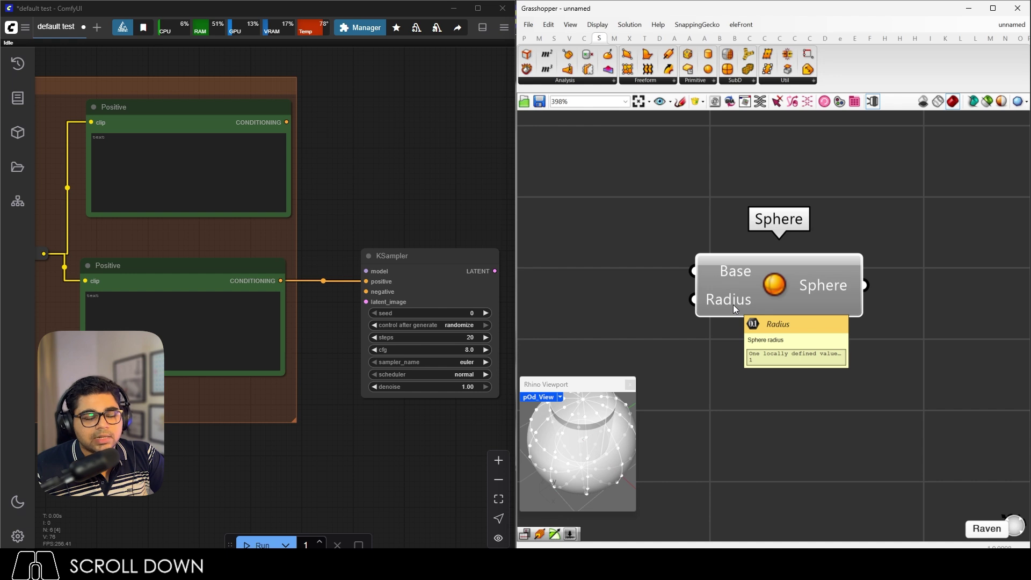
right_click(733, 304)
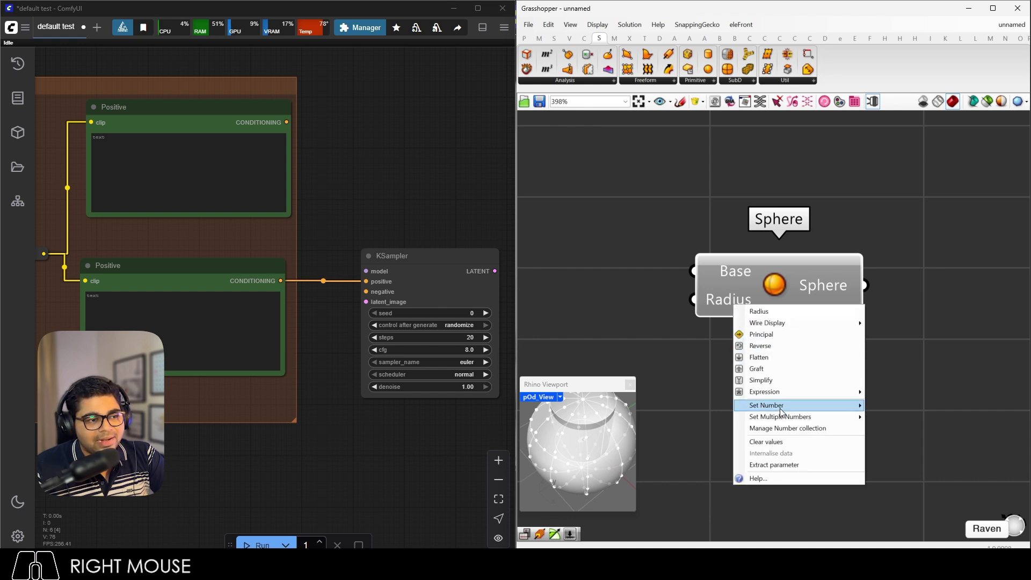
mouse_move(782, 413)
click(685, 359)
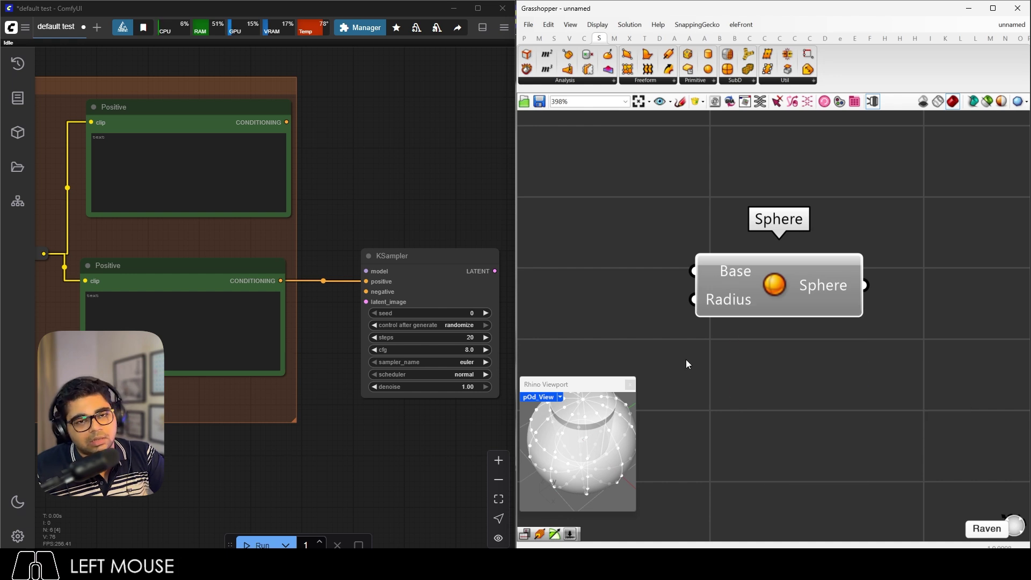
Add a Number Slider with the value 2 and connect it to the standalone Sphere's Radius input.
scroll(852, 289, down, 2)
scroll(617, 300, up, 4)
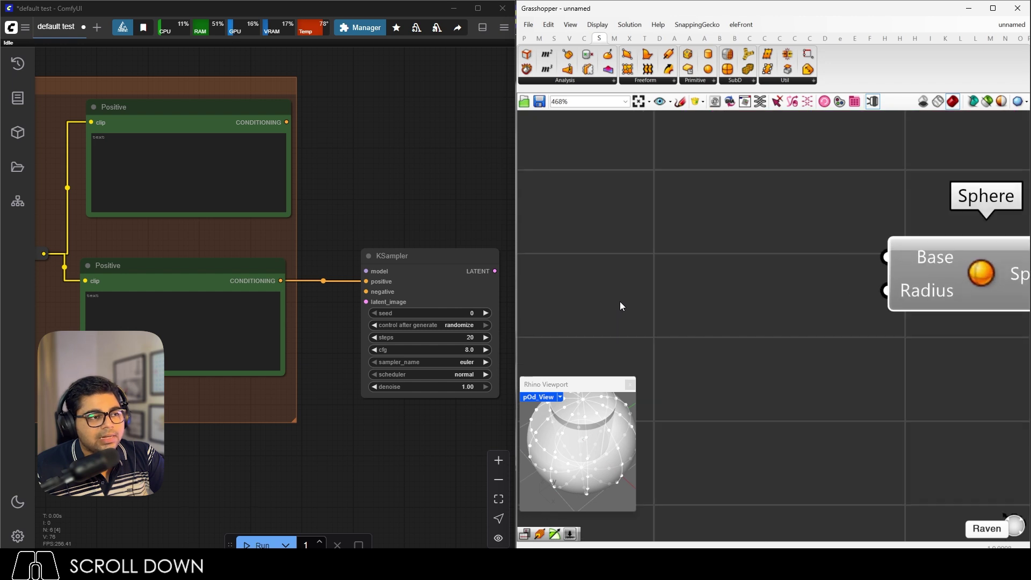
double_click(652, 289)
text(2)
key(Return)
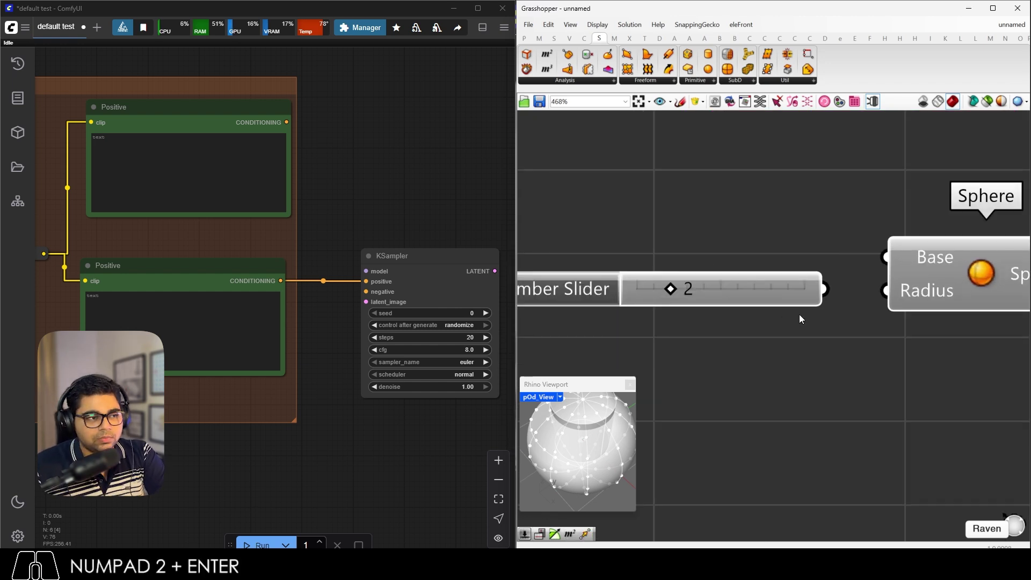
drag(836, 292, 885, 291)
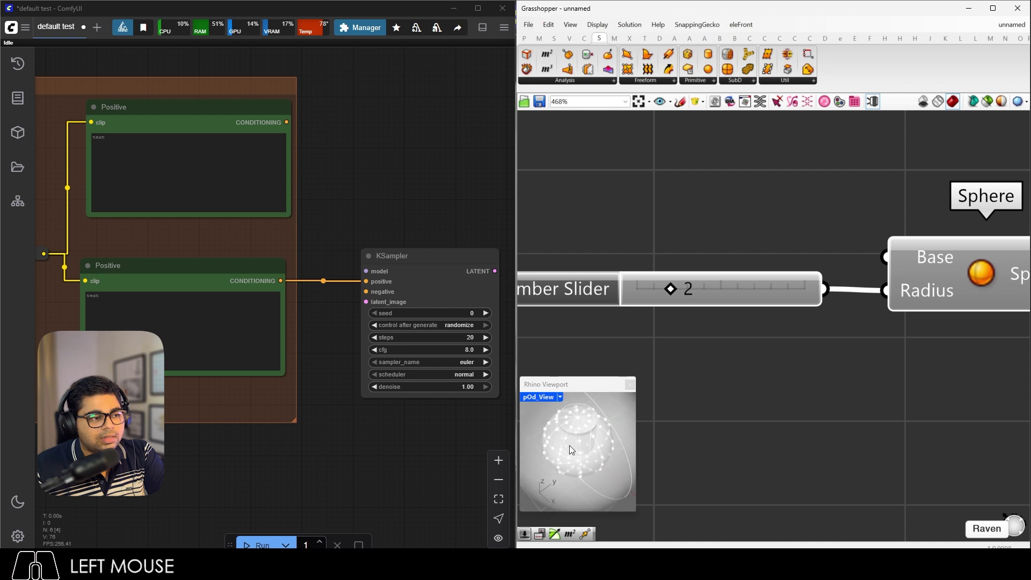
Change the value of the Number Slider connected to the Sphere's Radius to 5.
scroll(572, 443, down, 1)
scroll(634, 409, up, 1)
drag(670, 289, 801, 286)
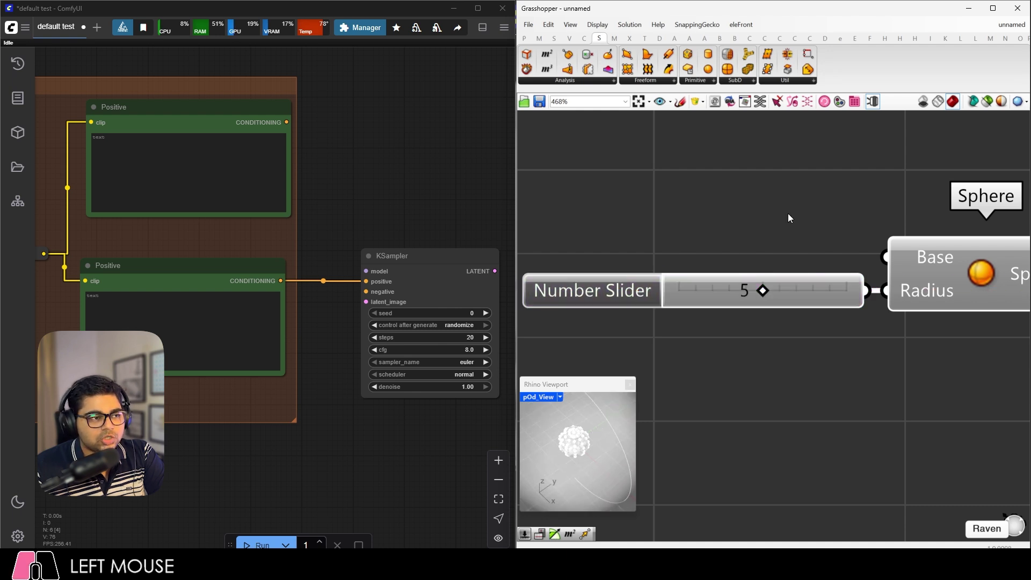
Try the slider's rounding as real numbers with 1 digit and as even numbers, and accept it as odd numbers.
double_click(619, 290)
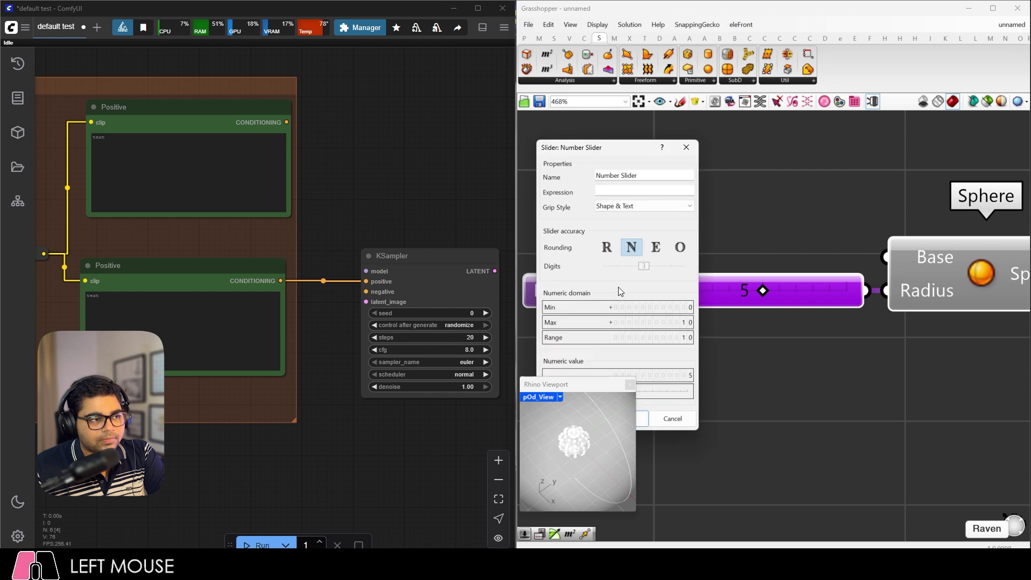
drag(629, 155, 806, 122)
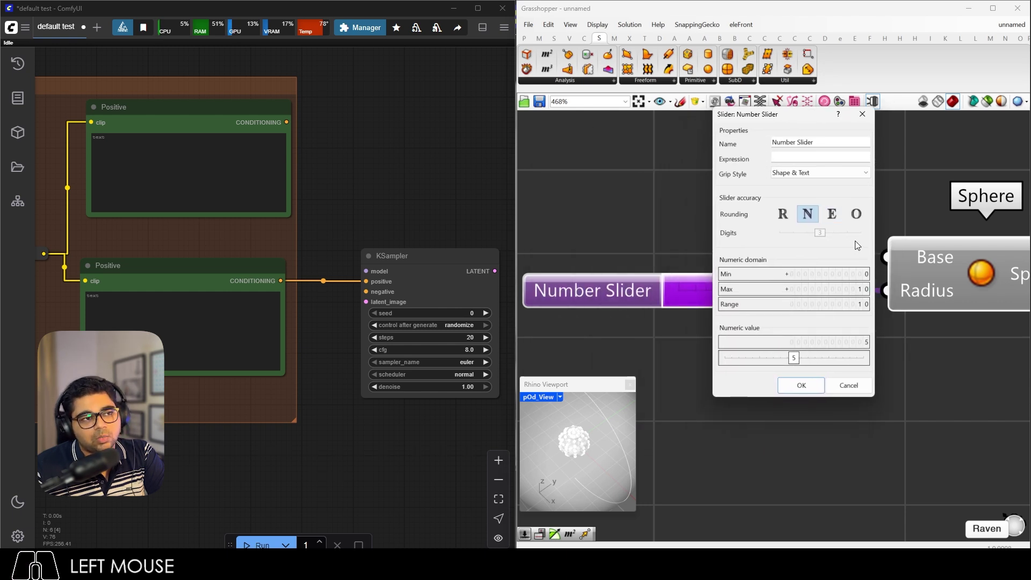
click(782, 219)
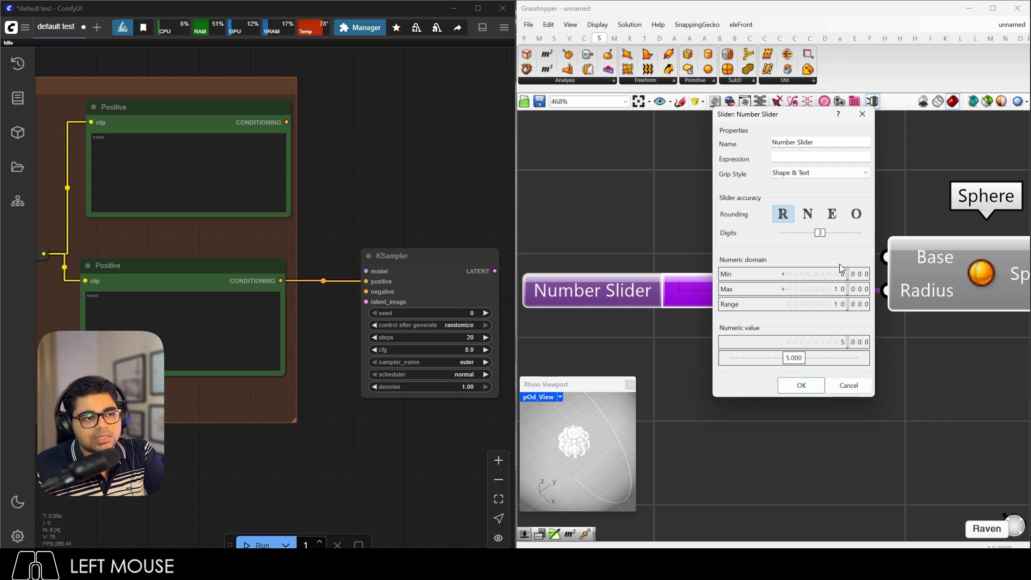
drag(821, 234, 789, 235)
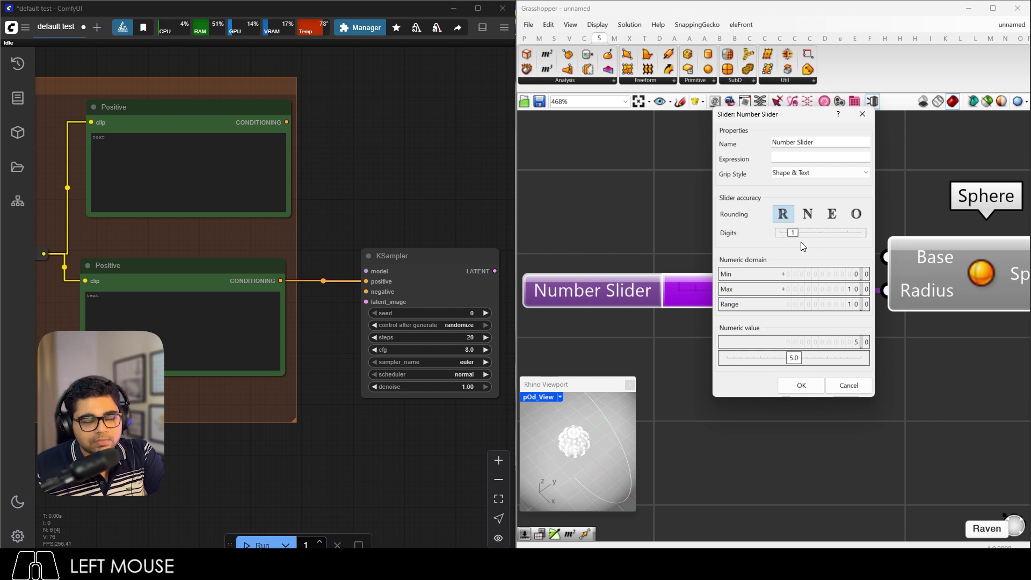
click(834, 215)
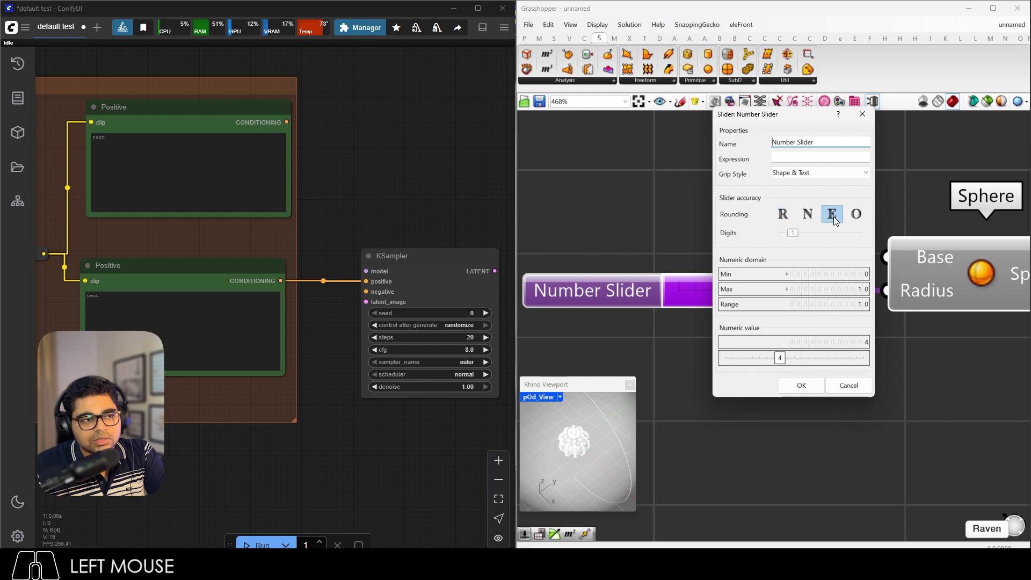
click(856, 214)
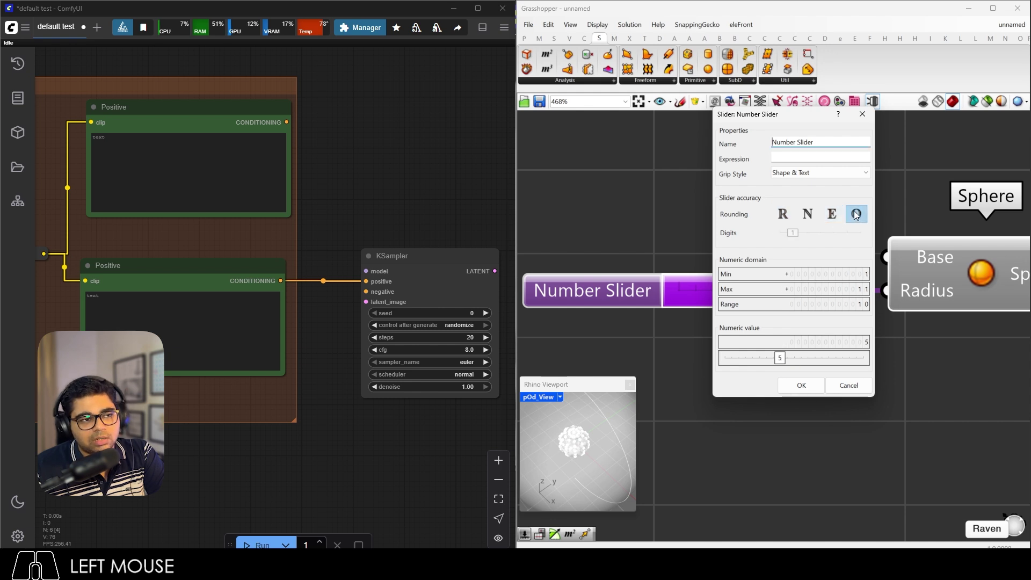
click(797, 382)
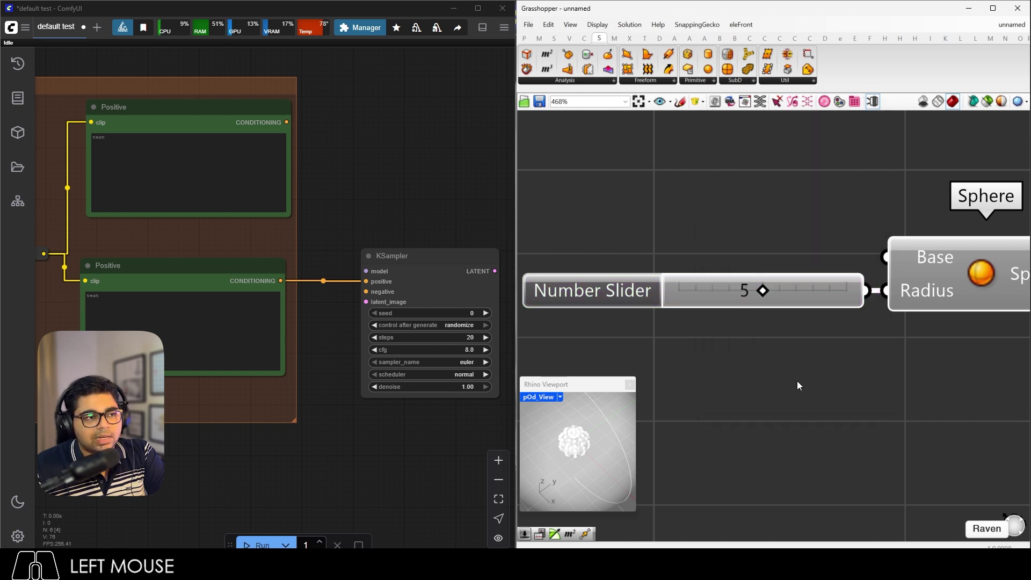
Add two more Number Sliders above the first, with starting values 2 and 25, and slide each to its upper limit.
double_click(646, 208)
text(2)
key(Return)
drag(682, 216, 847, 203)
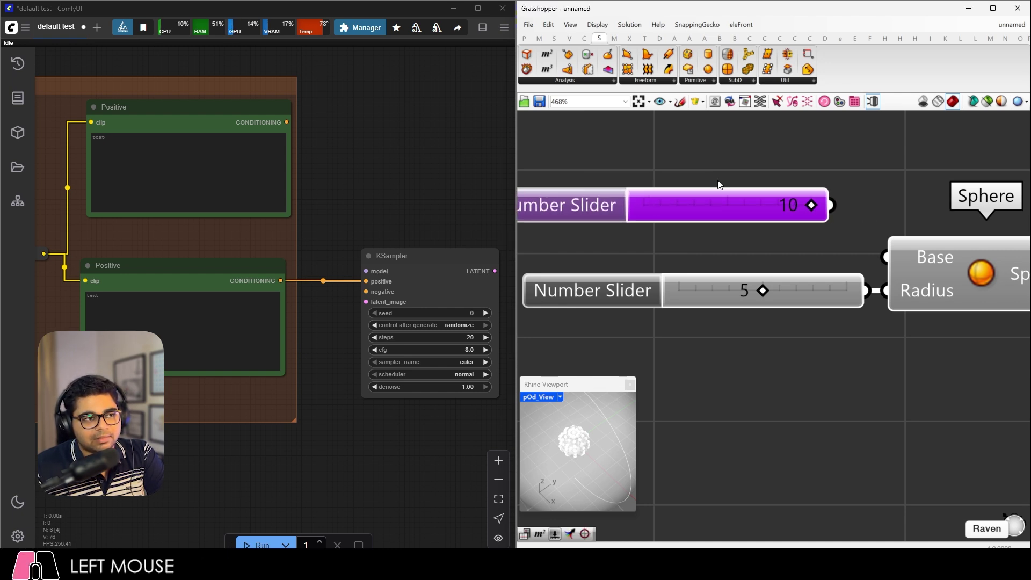
double_click(705, 148)
text(25)
key(Return)
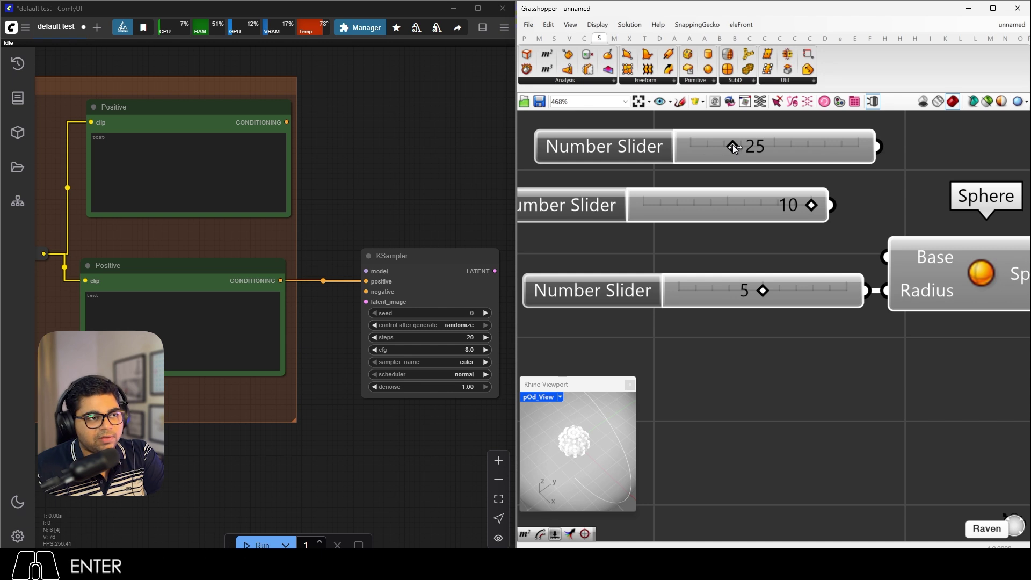
drag(733, 144, 893, 143)
Replace all three Number Sliders with one defined as 0<2.5<25.0, and slide it to 25.0.
drag(821, 297, 791, 143)
key(Delete)
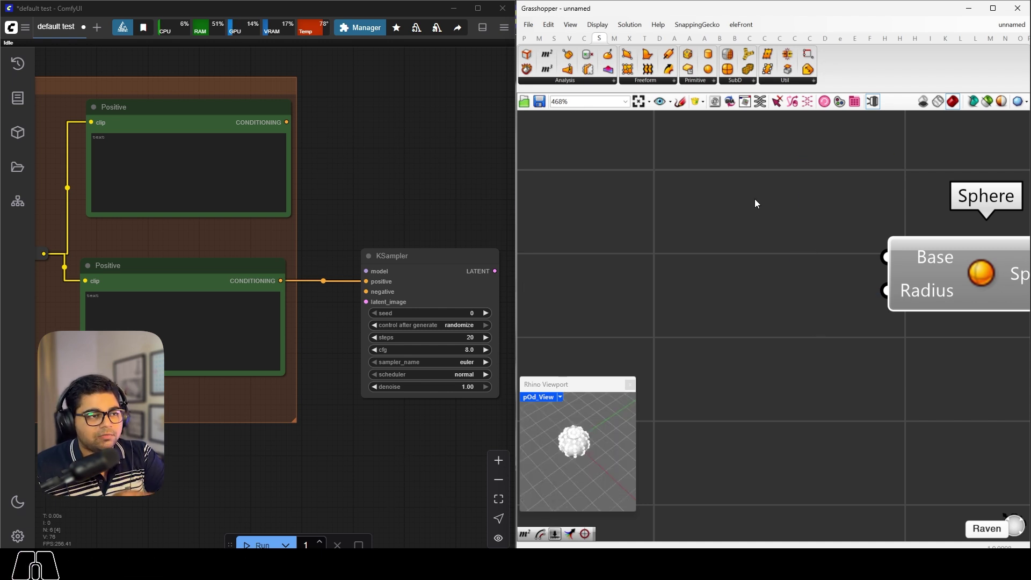
double_click(692, 261)
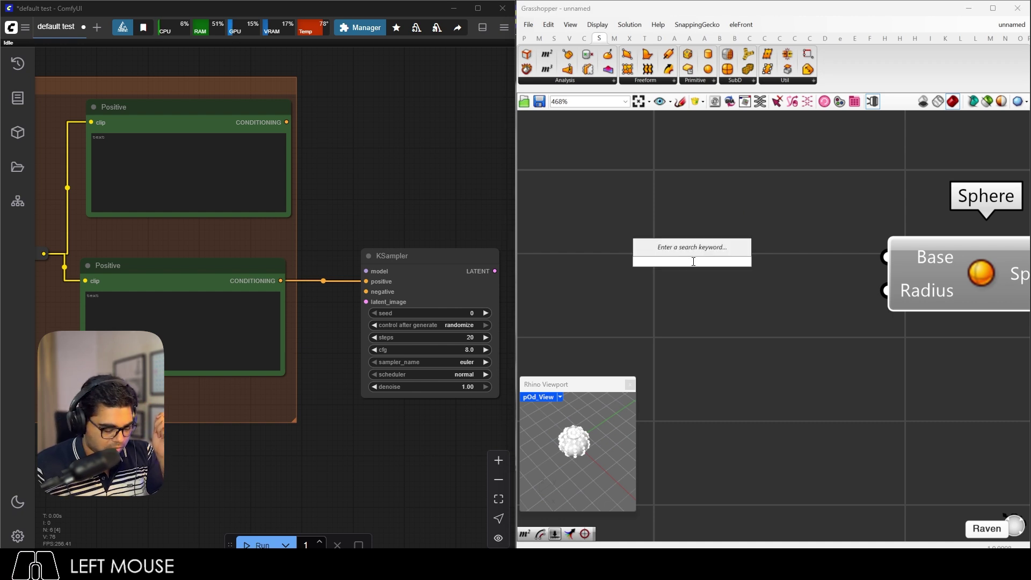
text(0<)
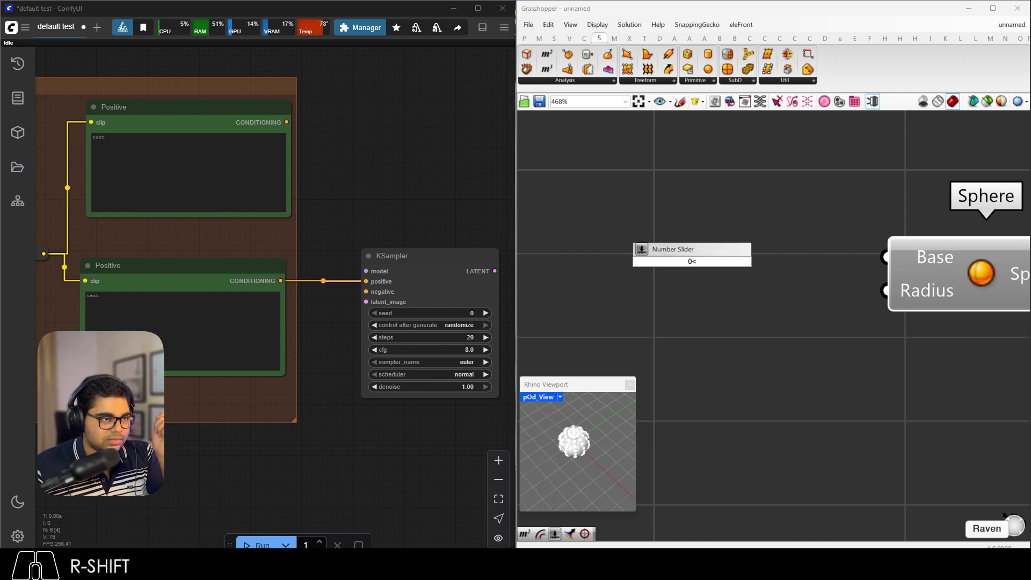
text(2)
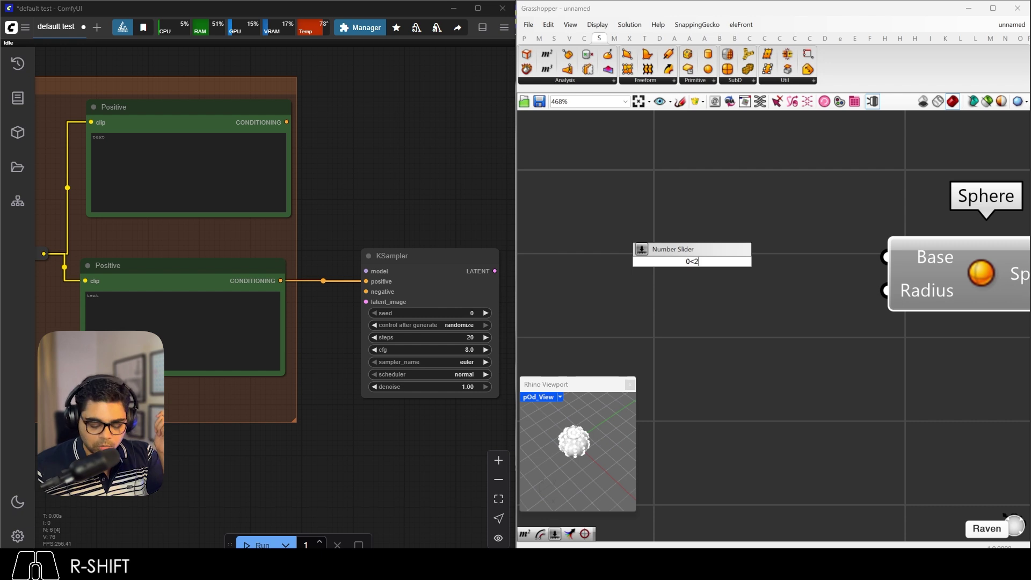
text(.5<)
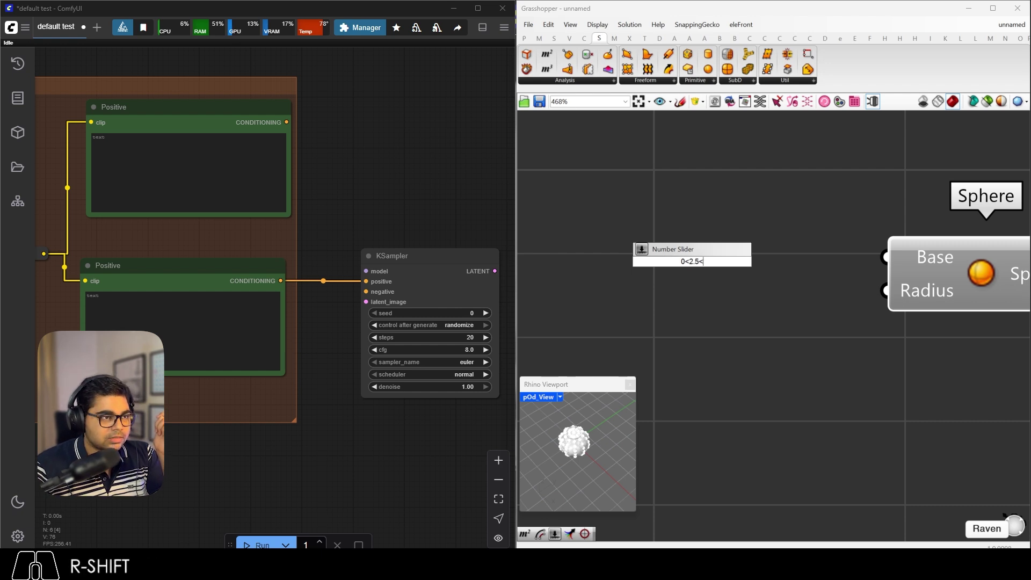
text(25.0)
key(Return)
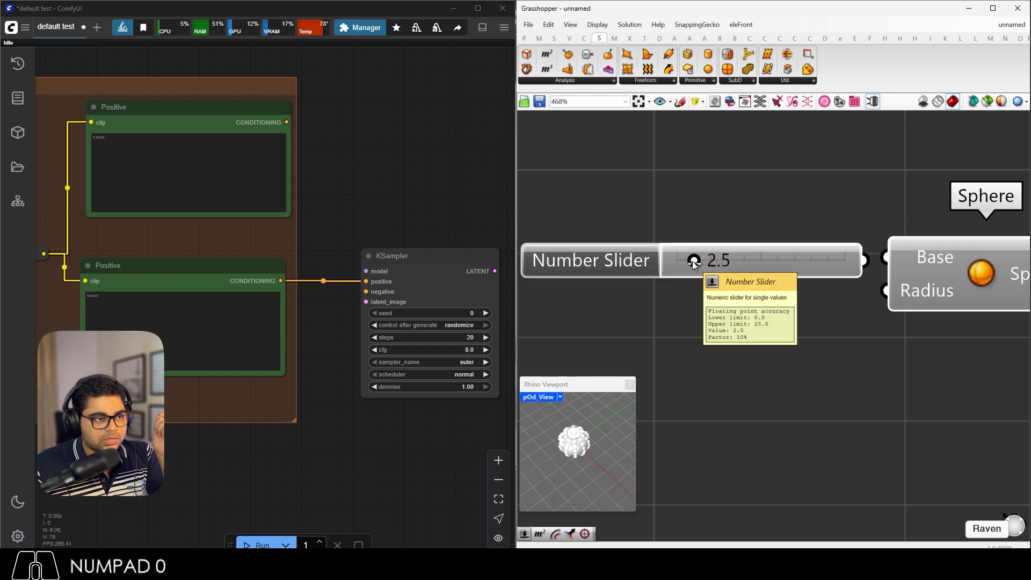
drag(694, 263, 827, 271)
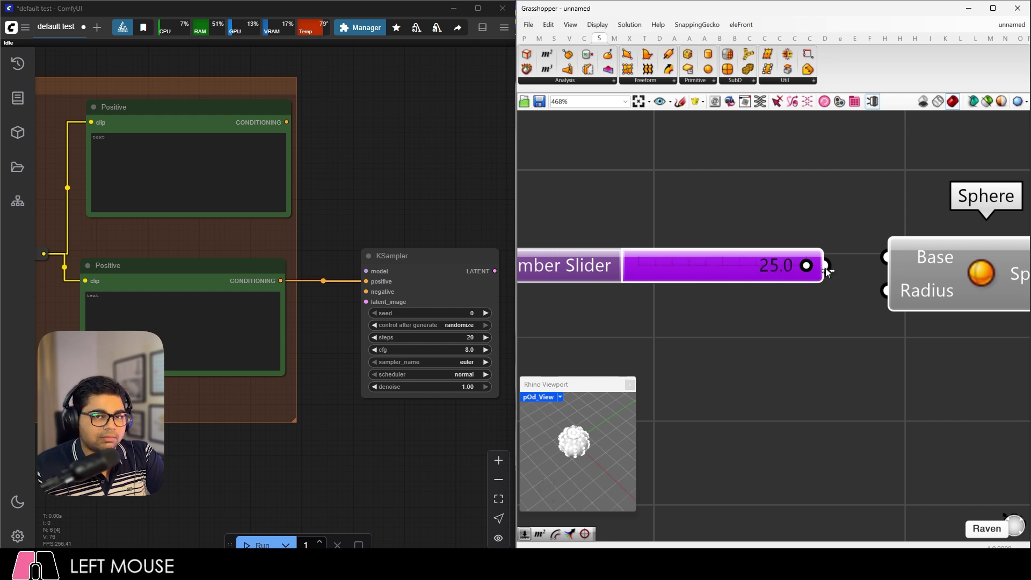
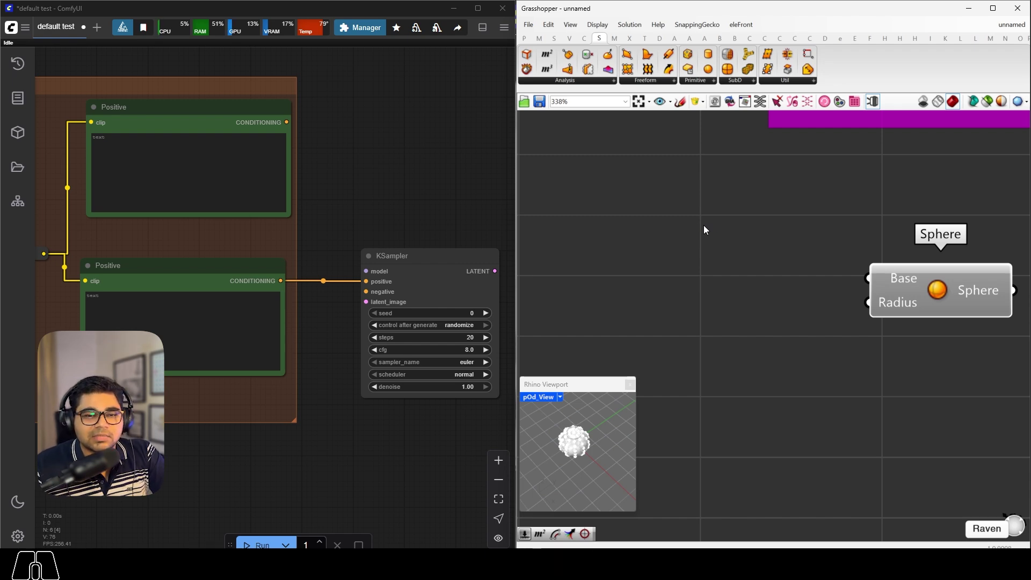
Switch to ComfyUI and add the comfyui-easy-use Float node below and before the KSampler.
scroll(283, 372, down, 3)
scroll(292, 384, up, 4)
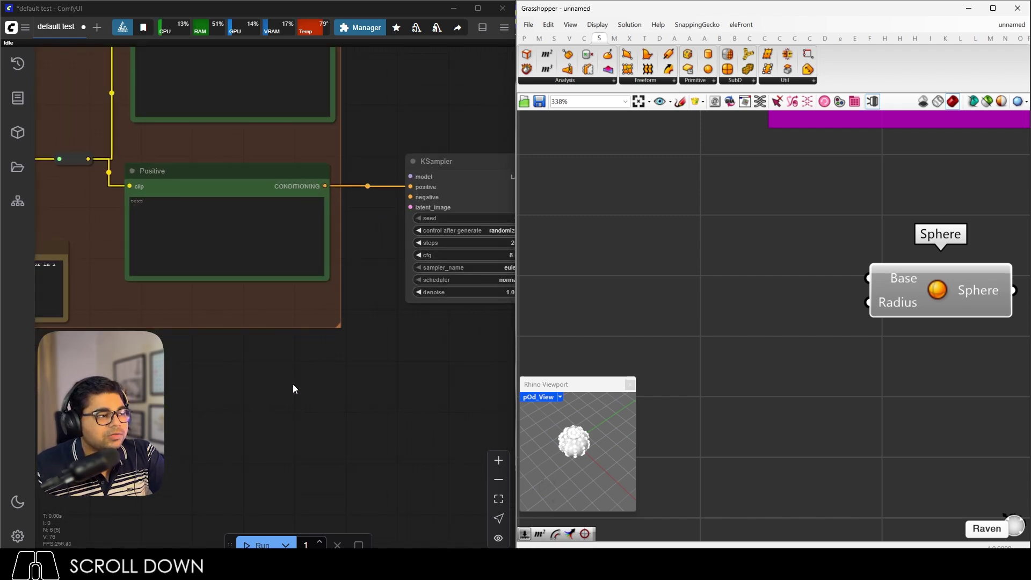
double_click(293, 384)
text(floa)
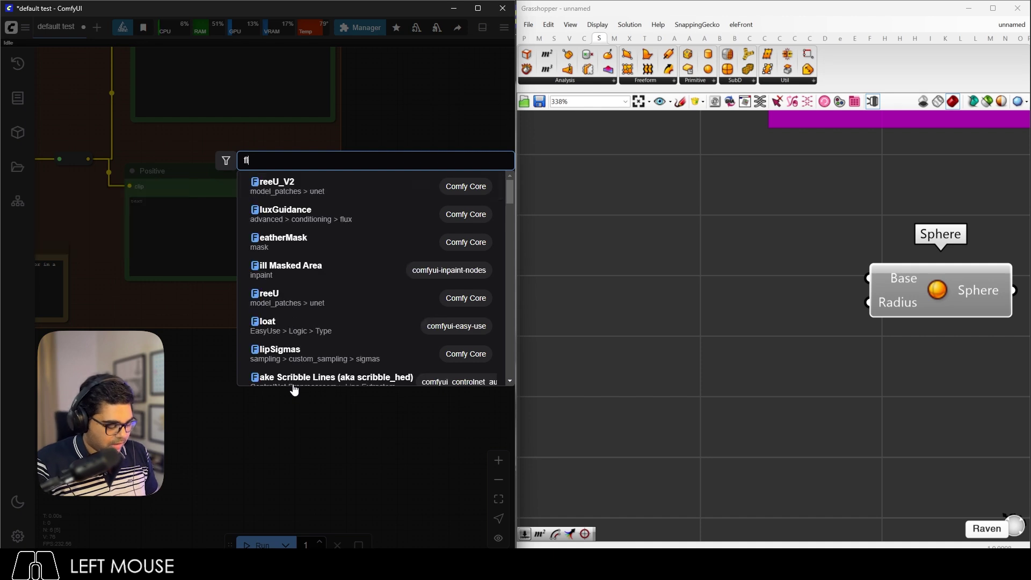
key(Caps_Lock)
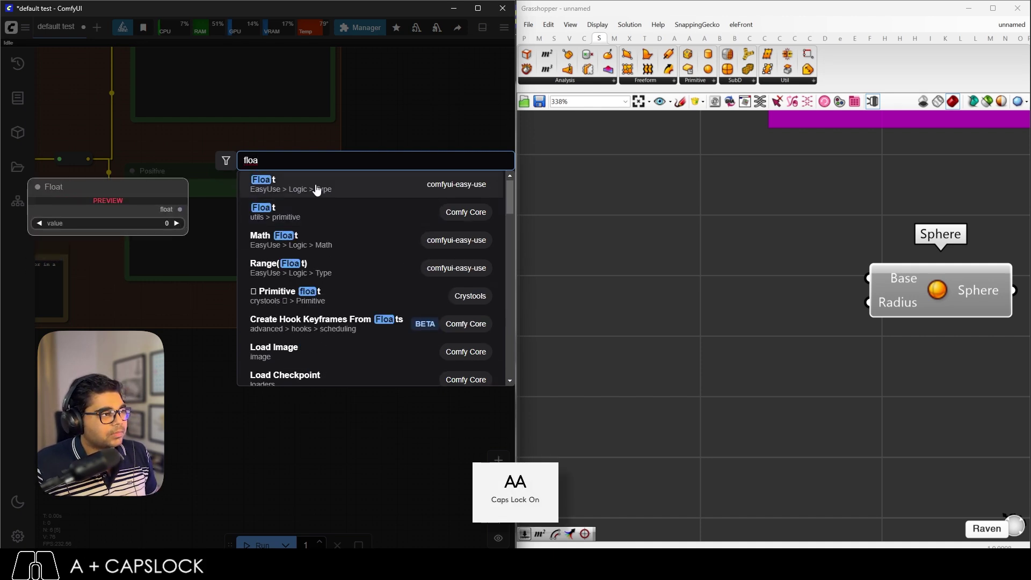
click(262, 196)
drag(395, 360, 328, 347)
click(387, 336)
scroll(387, 337, down, 4)
scroll(390, 283, up, 4)
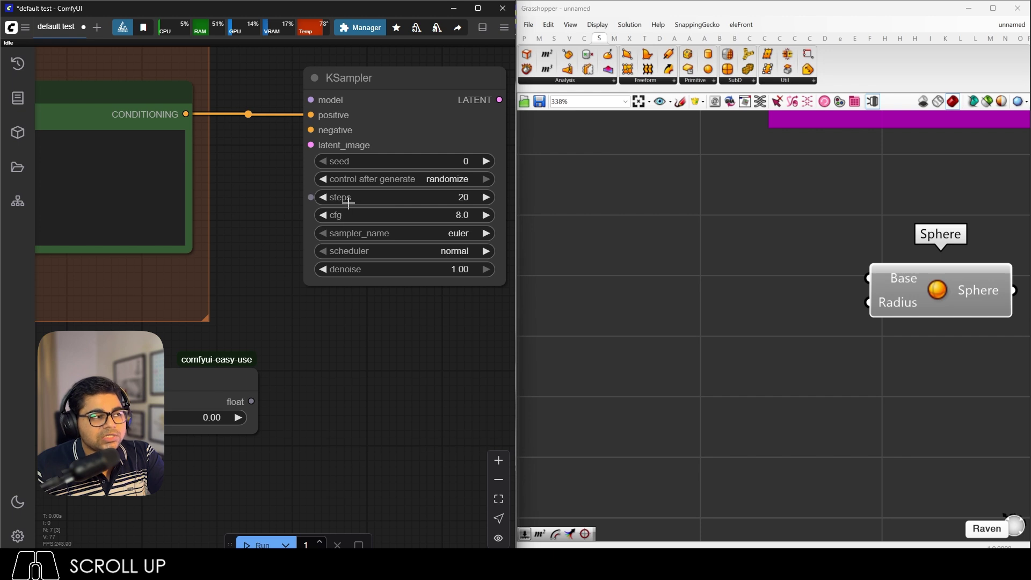
Collapse the KSampler node, shift it slightly, and expand it again.
mouse_move(348, 201)
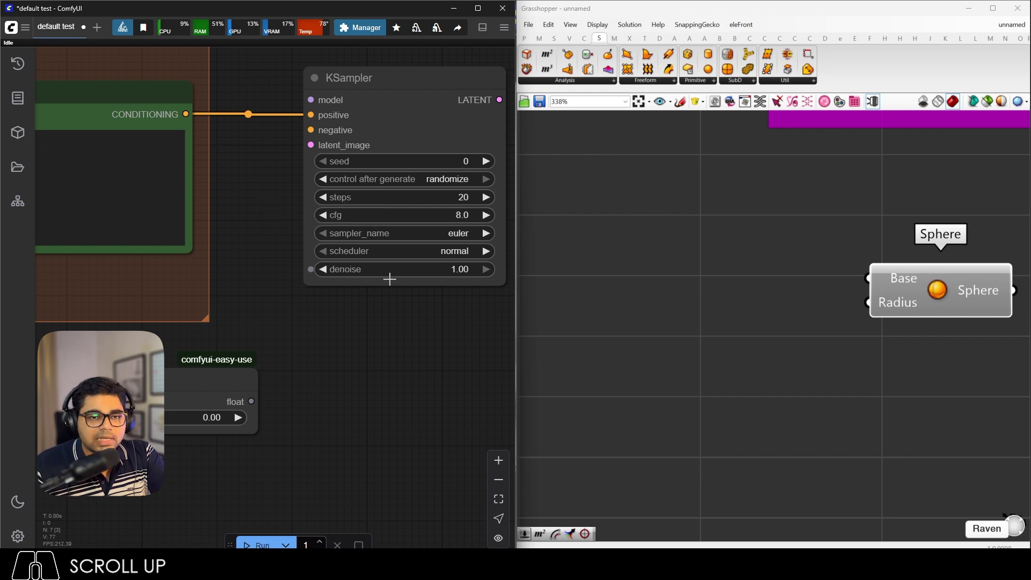
mouse_move(391, 279)
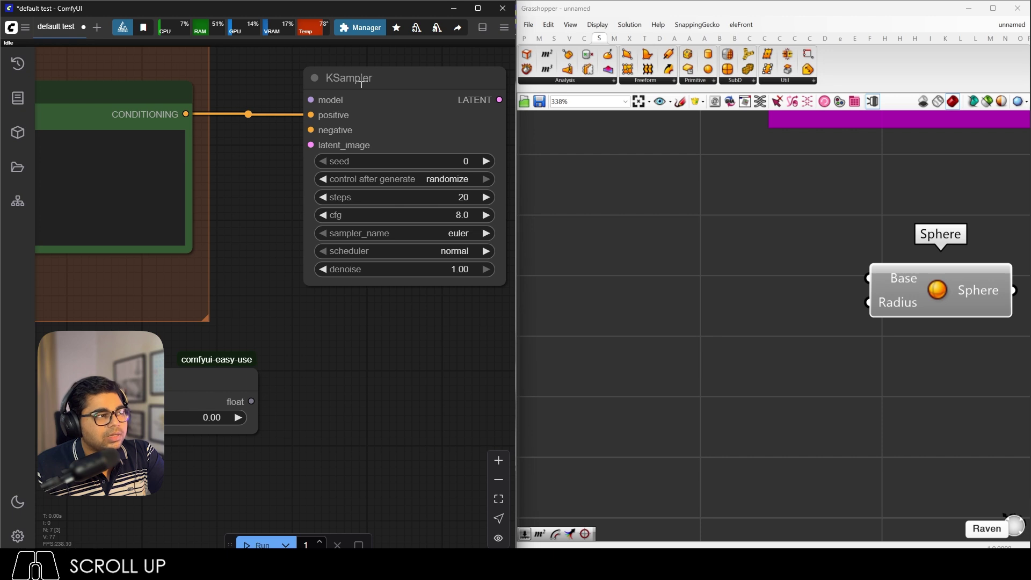
click(314, 78)
drag(365, 81, 379, 116)
click(297, 70)
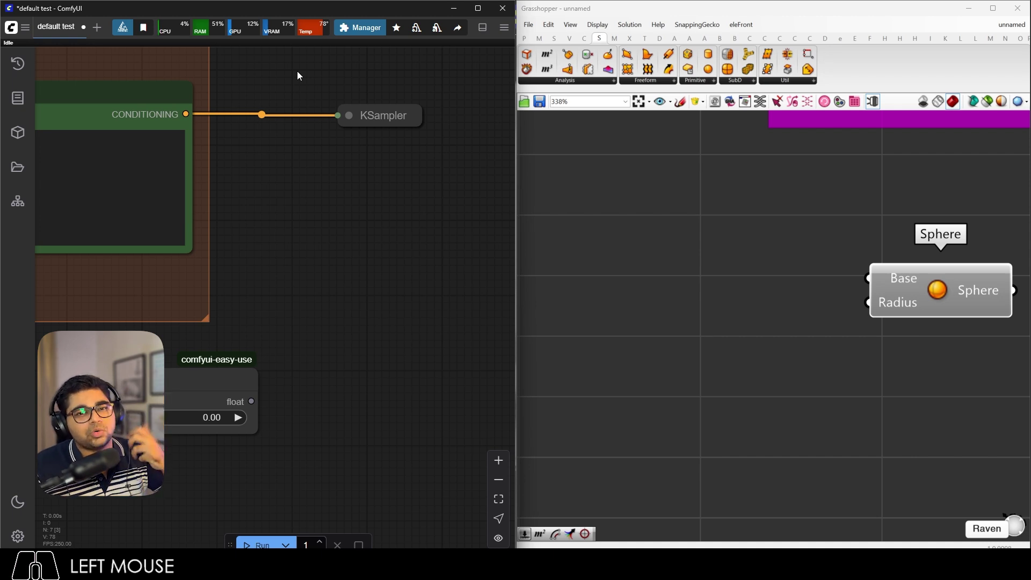
click(350, 115)
drag(352, 115, 354, 85)
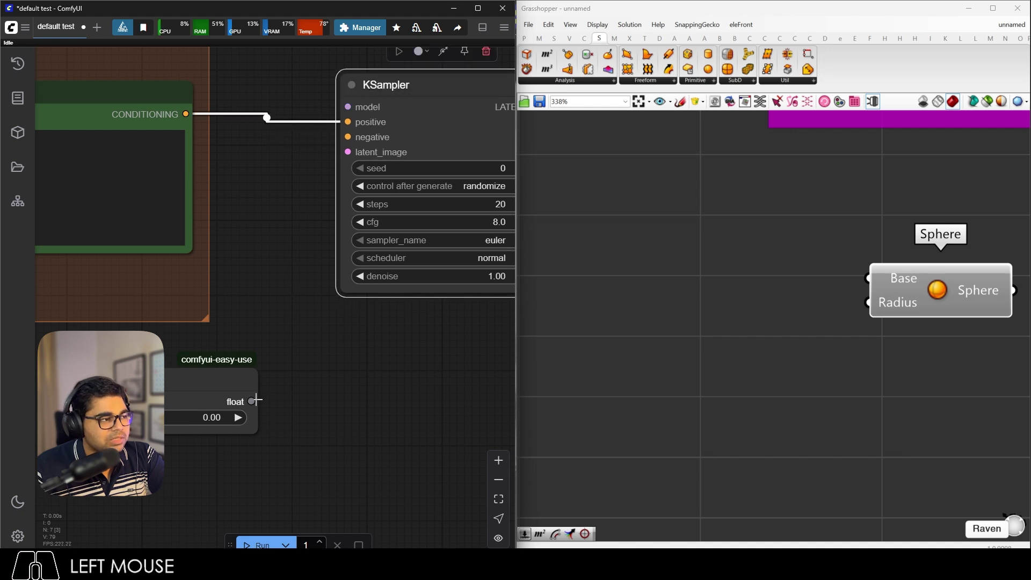
Wire the Float node's output to the KSampler's cfg input and move the Float node closer to the KSampler.
drag(252, 401, 251, 267)
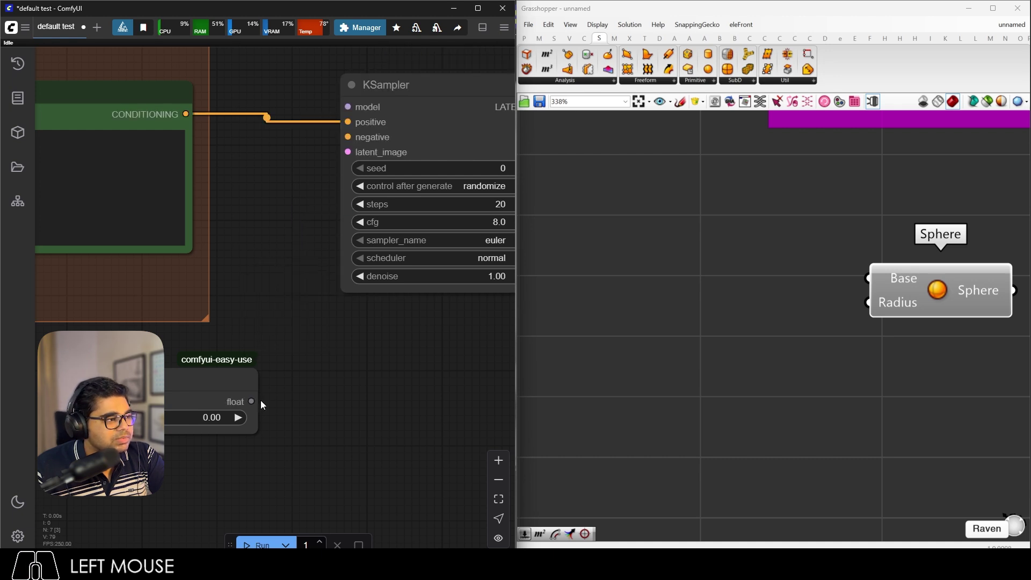
drag(252, 402, 348, 222)
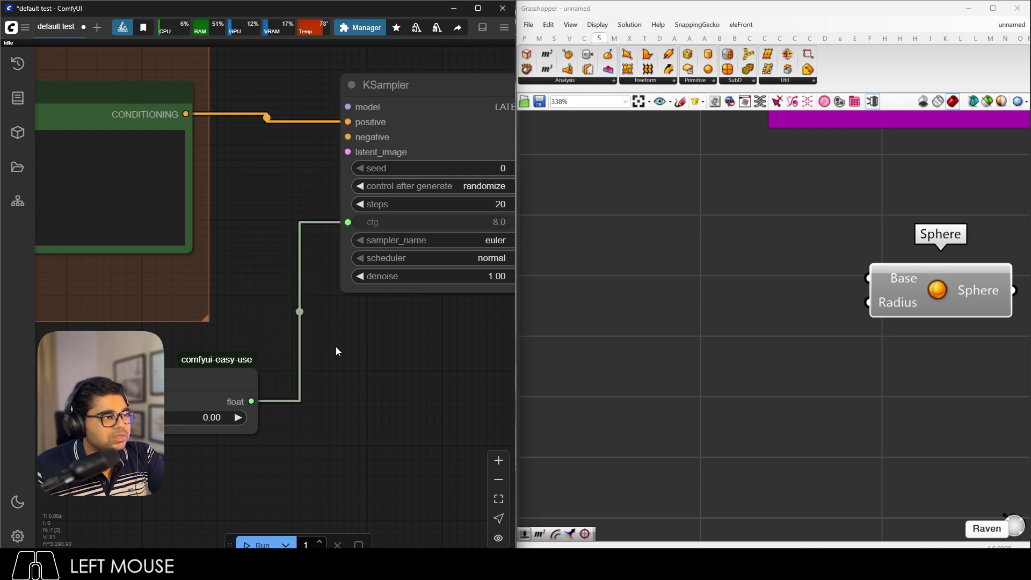
drag(241, 377, 297, 360)
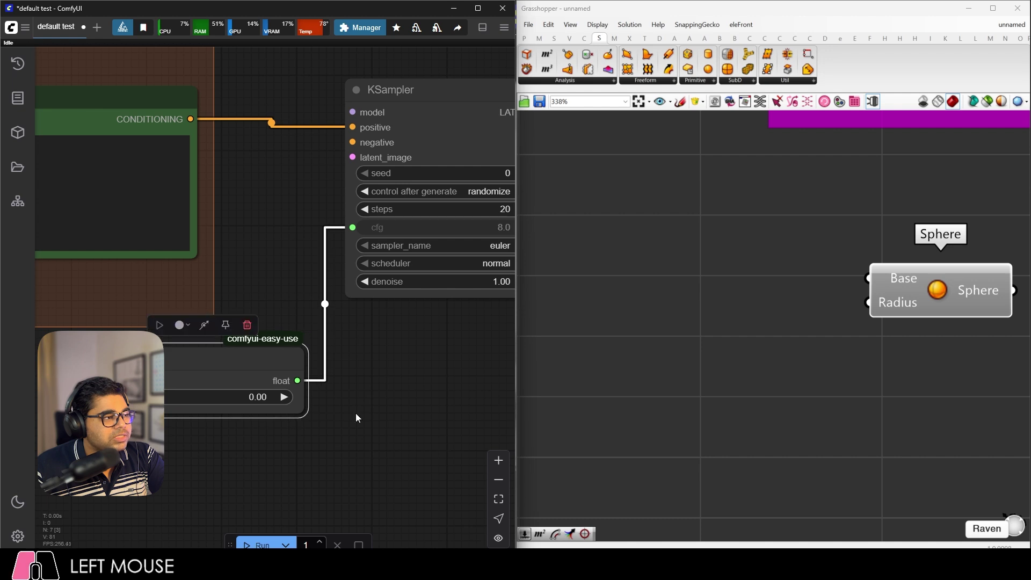
scroll(355, 413, down, 3)
scroll(321, 408, up, 3)
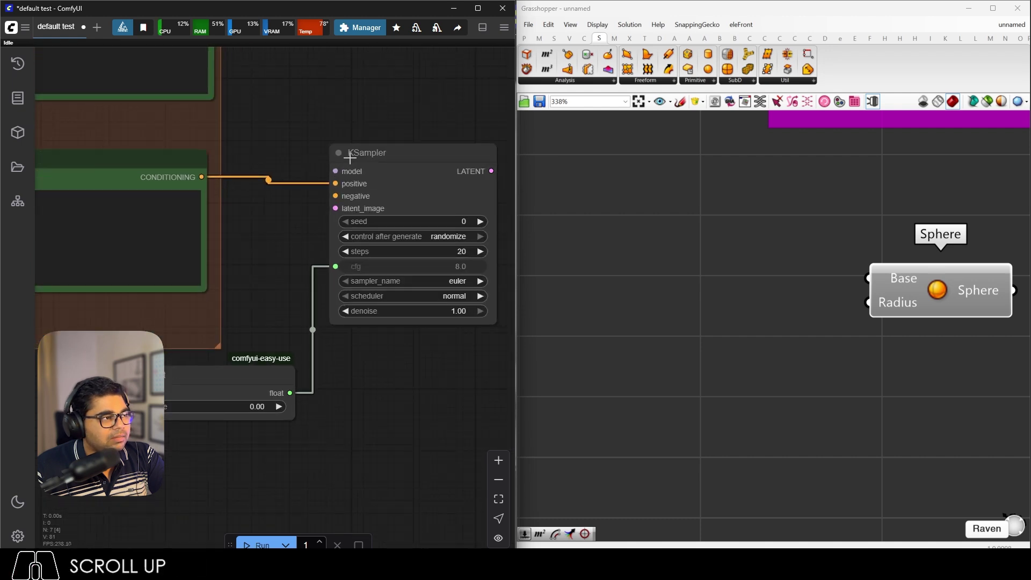
Collapse the KSampler node and rename the connected Float node to "cfg scale".
click(342, 153)
drag(343, 153, 344, 179)
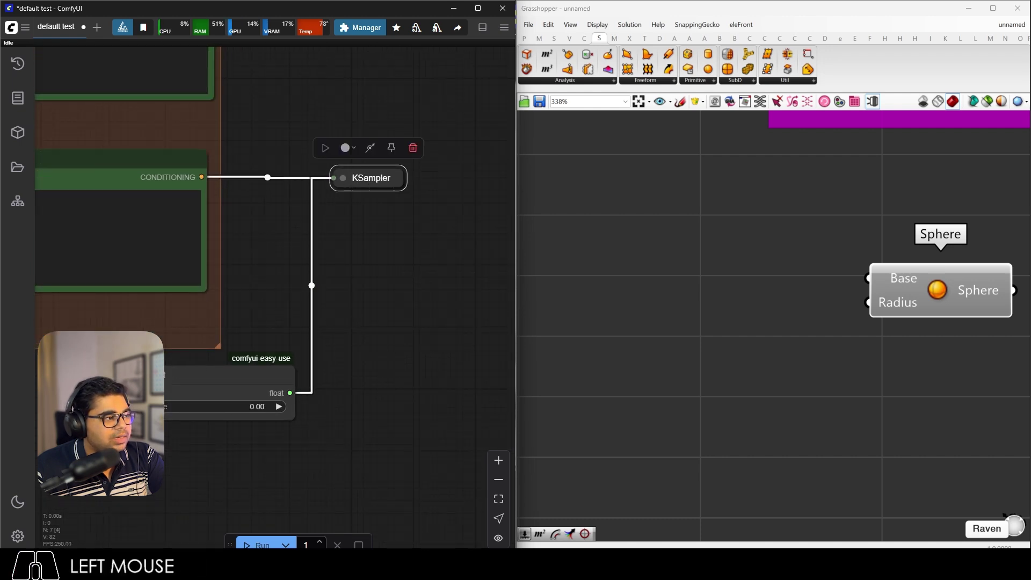
double_click(154, 376)
text(cf)
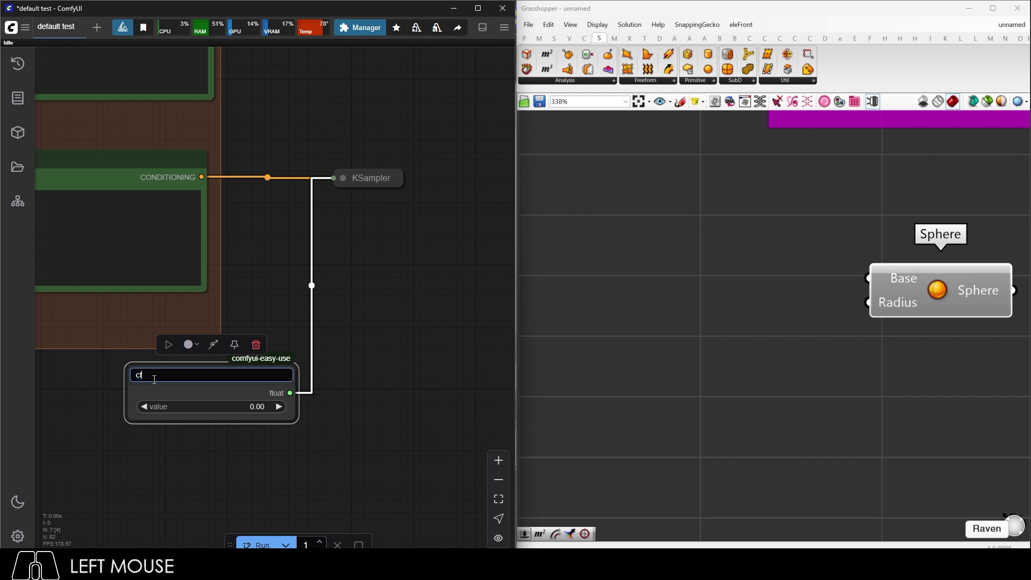
text(g scale)
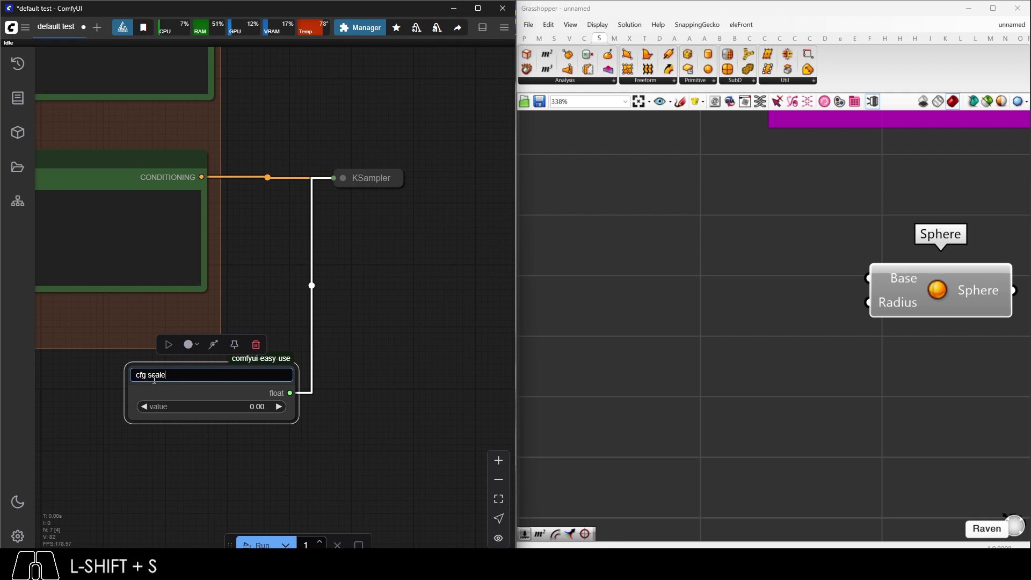
click(286, 314)
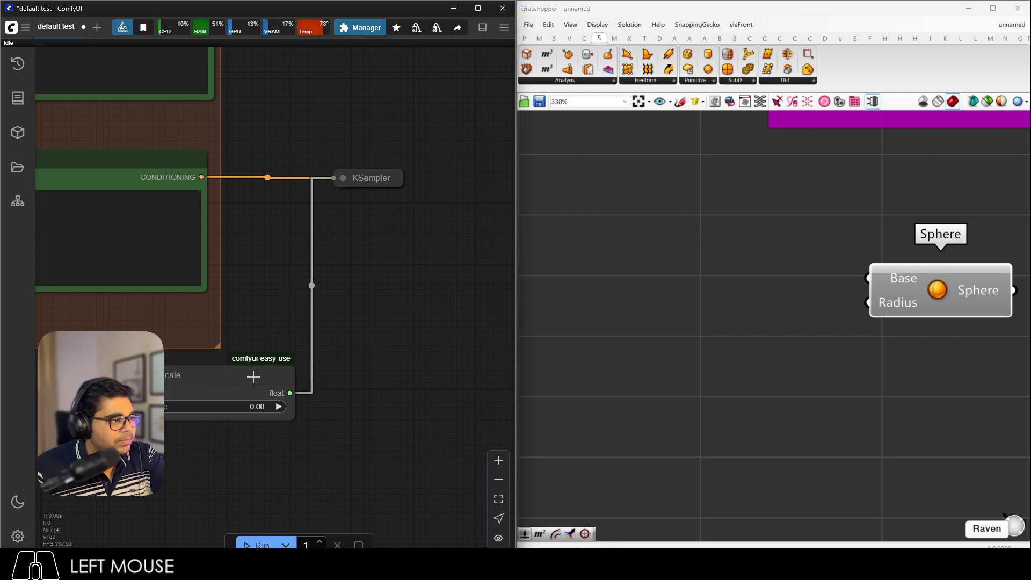
Set the cfg scale node's value to 10 and make the node narrower.
drag(253, 377, 224, 378)
click(223, 408)
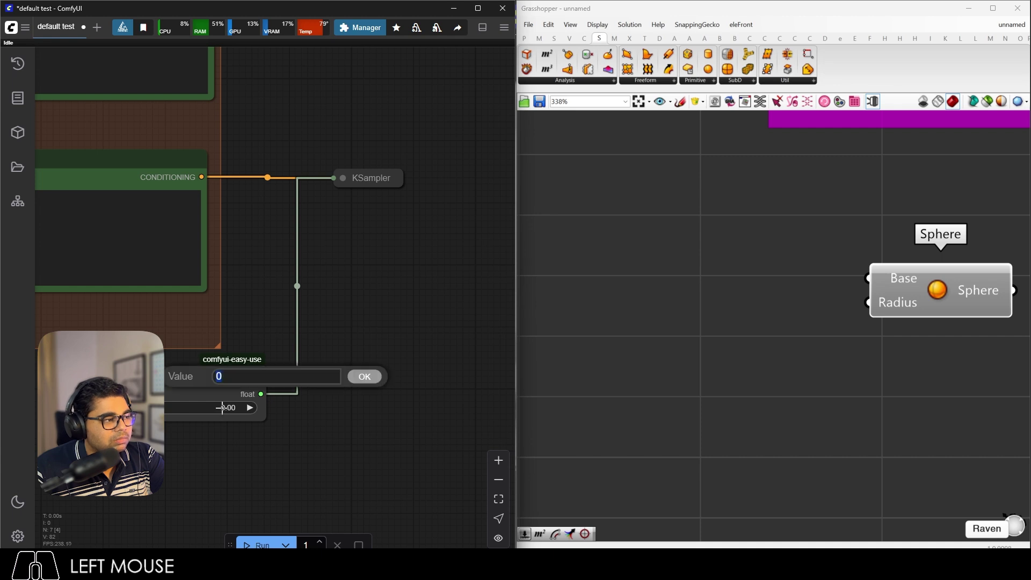
text(10)
key(Return)
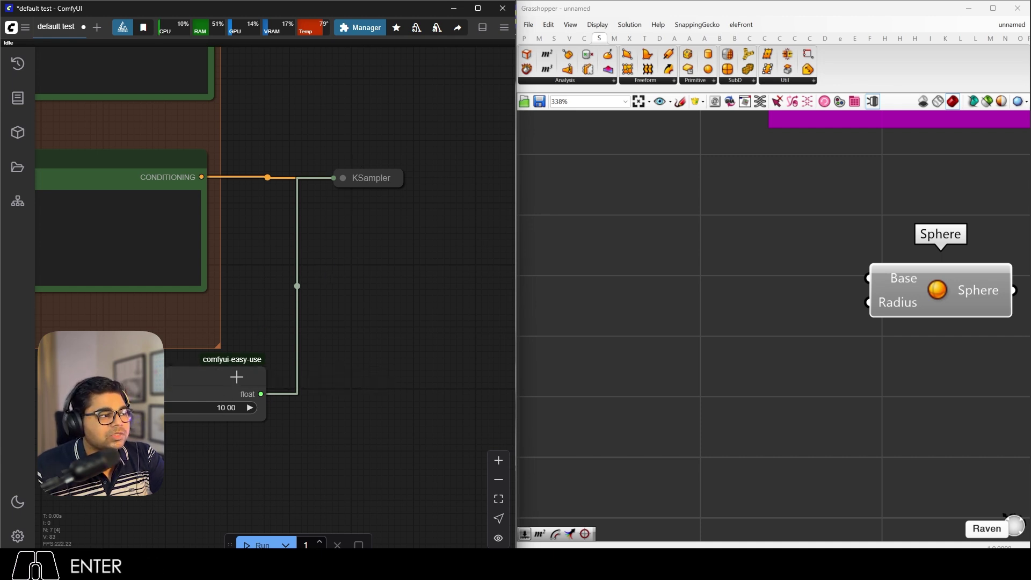
mouse_move(237, 373)
mouse_down()
mouse_move(331, 238)
mouse_move(302, 258)
mouse_move(233, 386)
mouse_up()
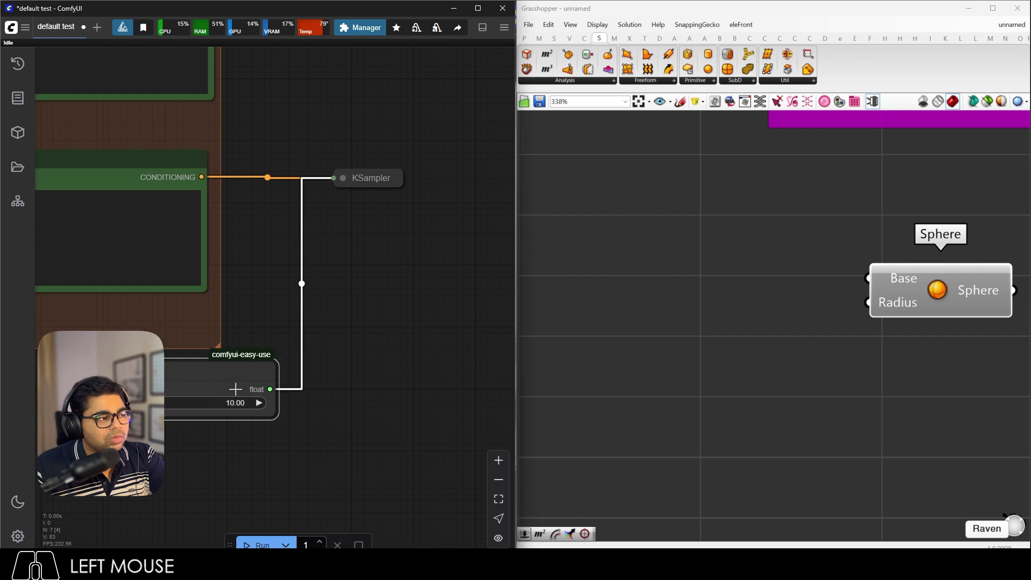
drag(267, 417, 231, 412)
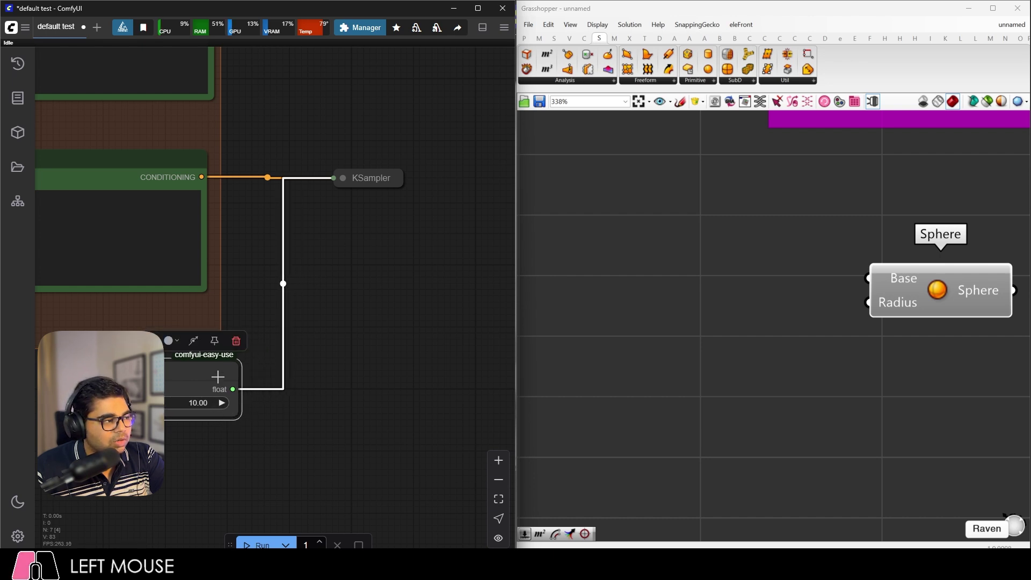
Place the cfg scale node just below the conditioning wire, then move the KSampler clear of it and expand it.
drag(218, 377, 344, 252)
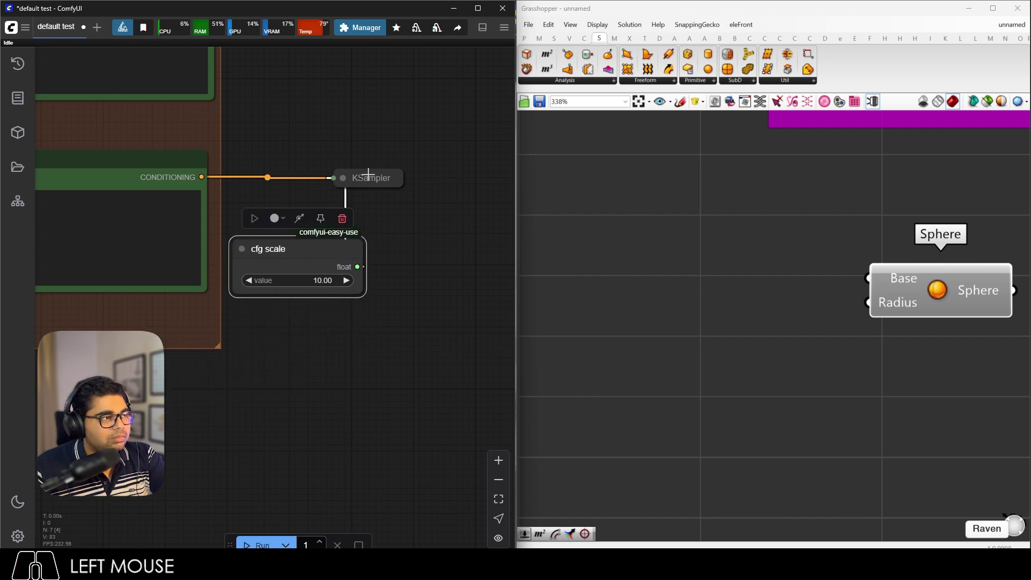
drag(374, 176, 440, 175)
click(402, 161)
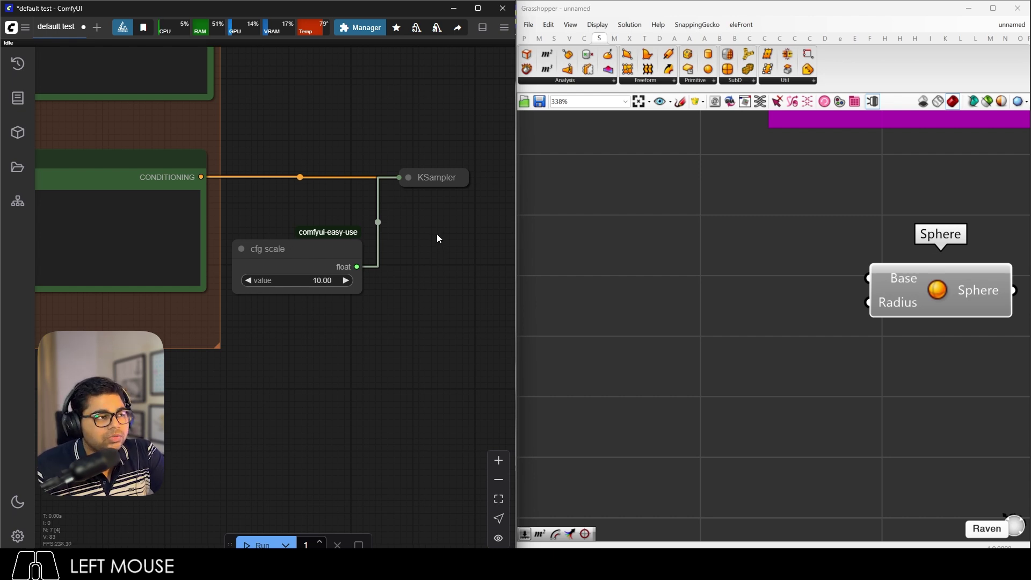
click(410, 177)
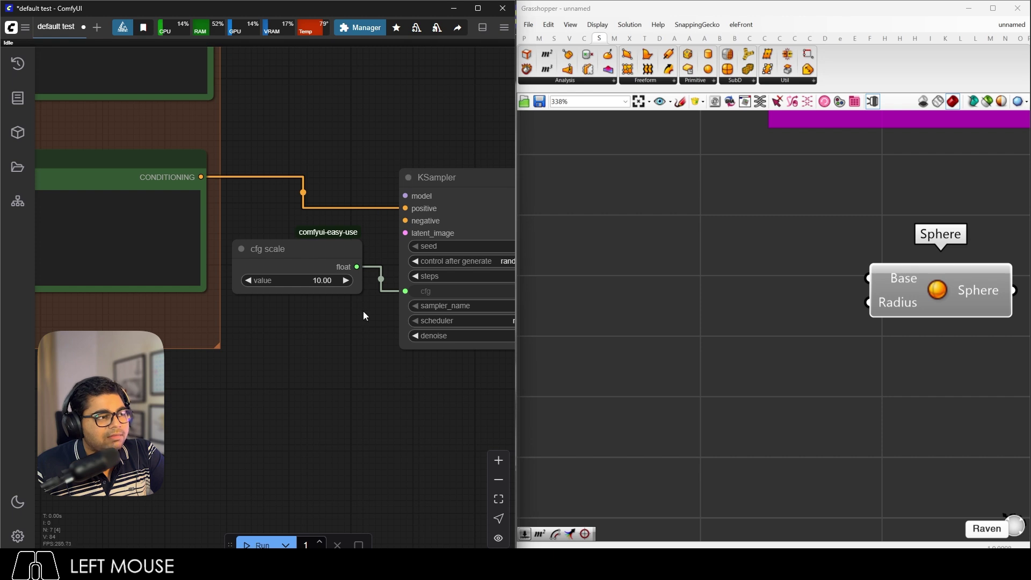
scroll(427, 265, down, 1)
drag(313, 248, 312, 262)
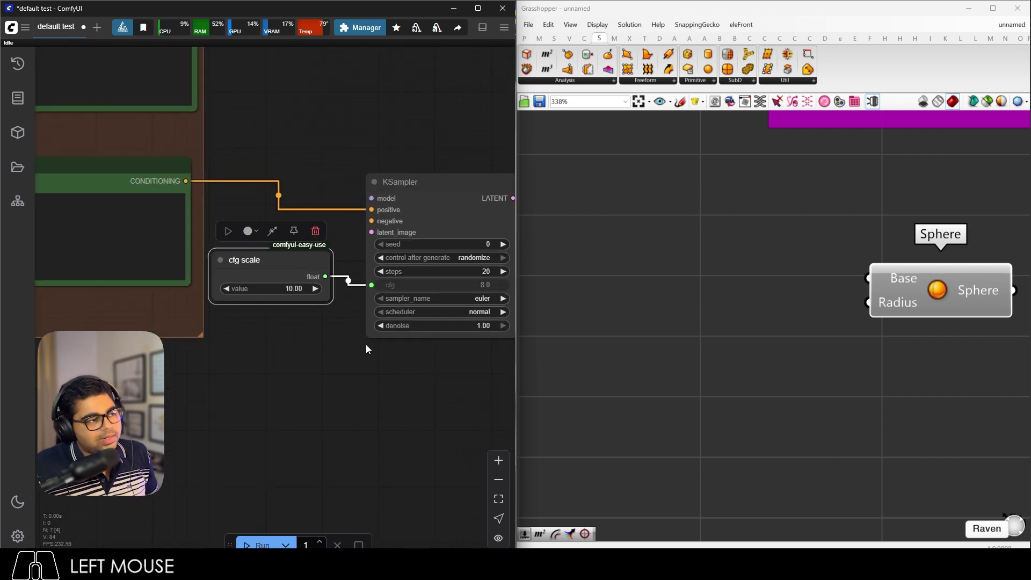
Add a PrimitiveFloat node from the KSampler's denoise input and place it below the cfg scale node.
scroll(368, 344, up, 1)
drag(372, 324, 336, 372)
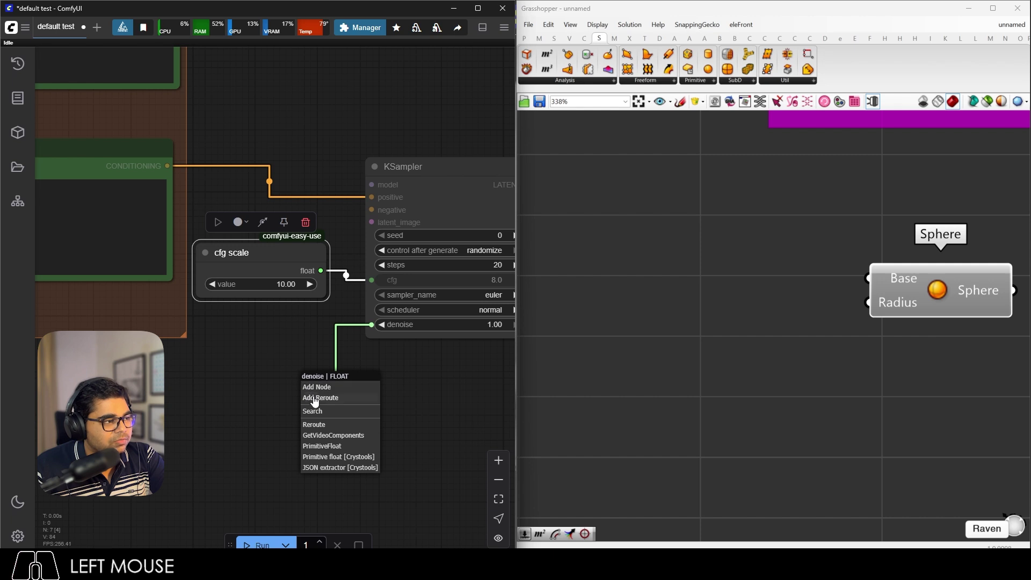
click(340, 447)
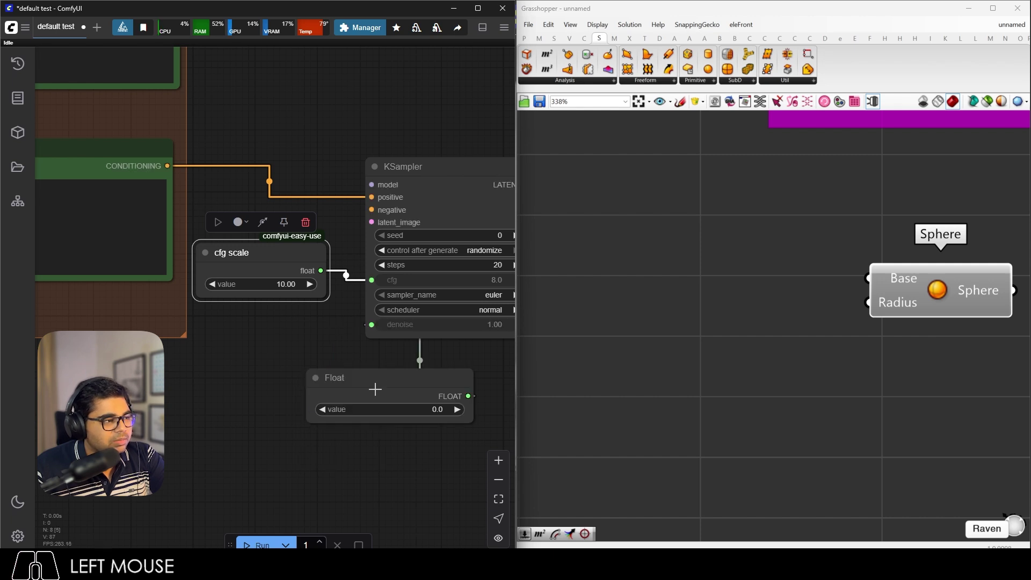
drag(376, 389, 233, 374)
scroll(233, 375, down, 2)
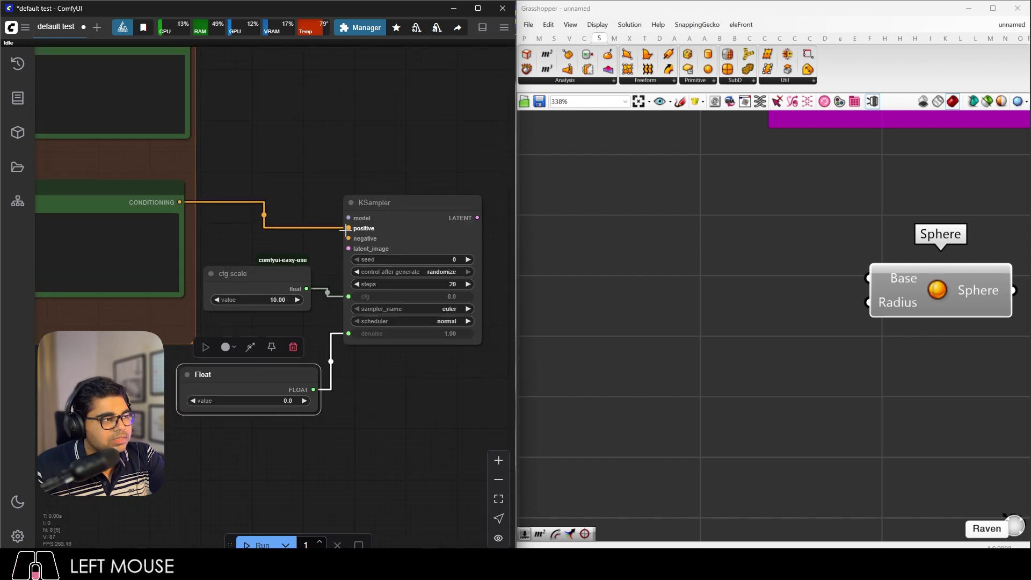
Add a PrimitiveInt node from the KSampler's seed input and place it above the KSampler.
scroll(338, 239, up, 2)
drag(352, 266, 272, 134)
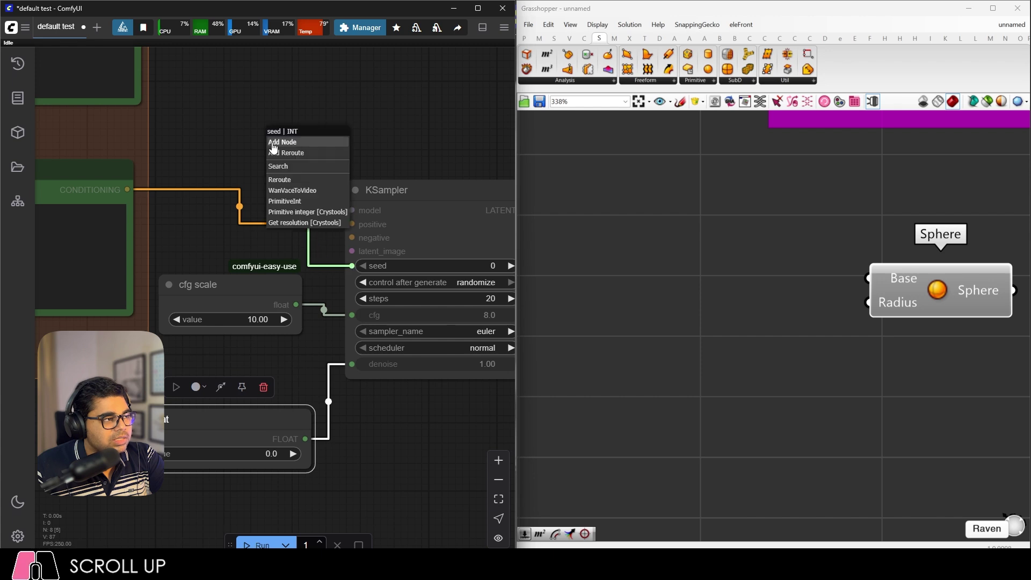
click(309, 204)
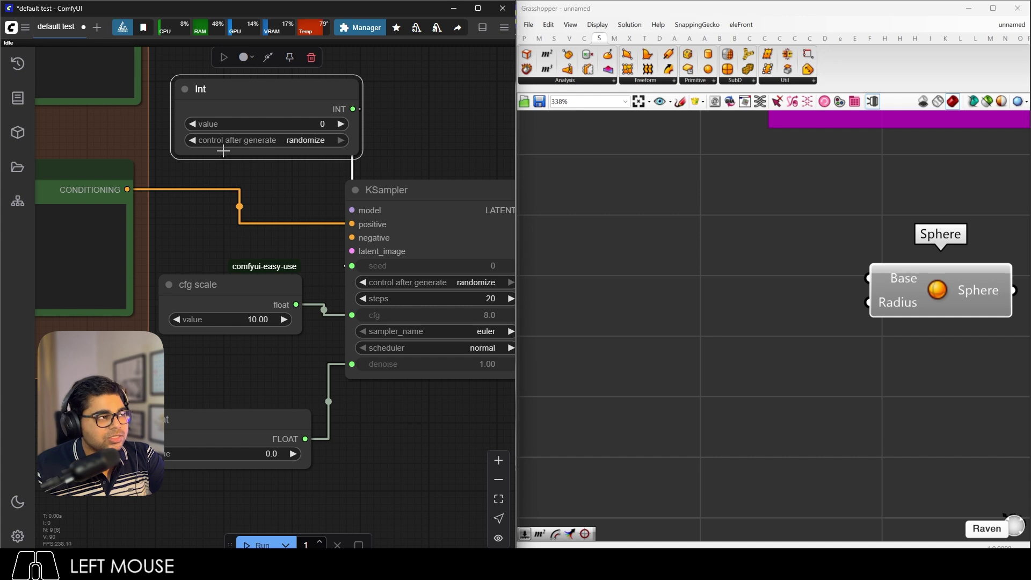
Delete the Int, cfg scale and Float nodes feeding the KSampler.
key(Delete)
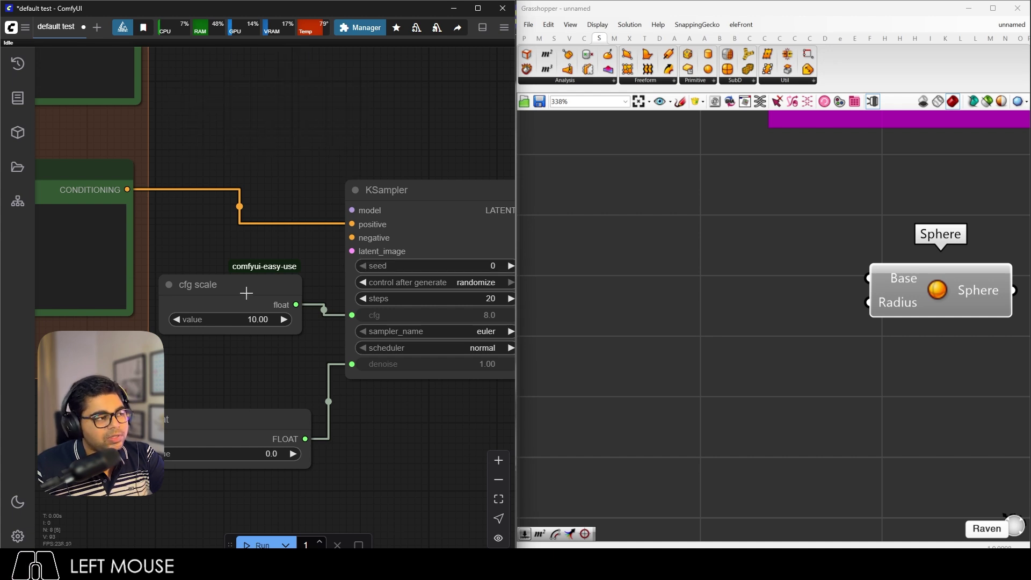
click(246, 294)
key(Delete)
click(247, 421)
key(Delete)
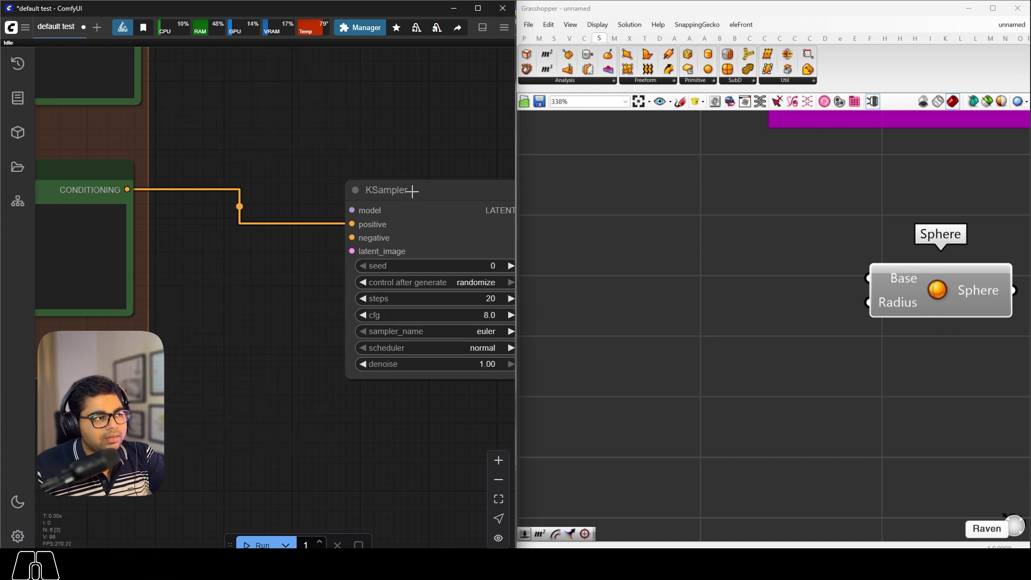
Move the KSampler closer to the Beginner Guide group, check its node color options, and bring all the Grasshopper groups into view.
drag(381, 186, 272, 152)
click(305, 124)
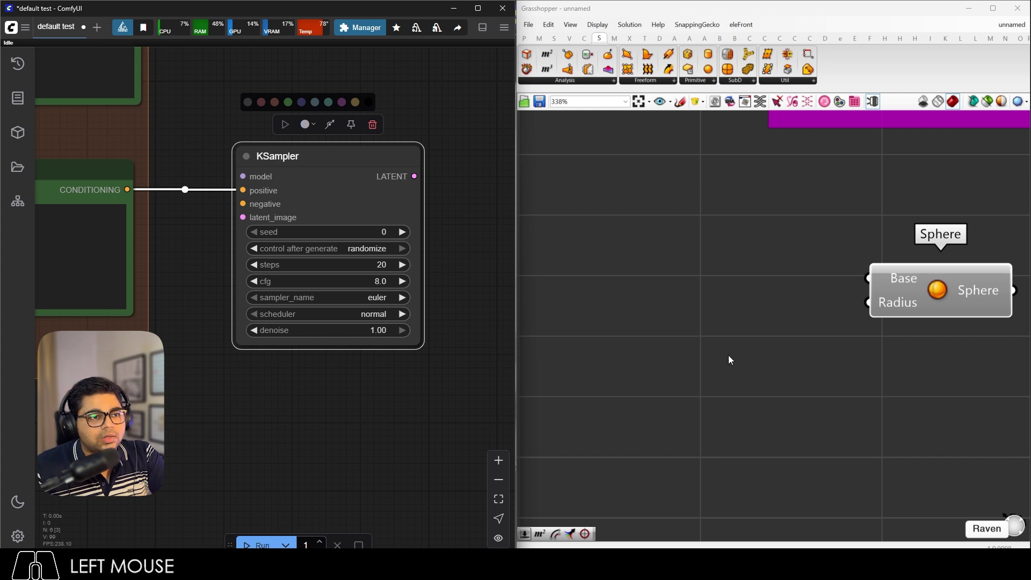
scroll(702, 312, down, 6)
scroll(730, 283, up, 2)
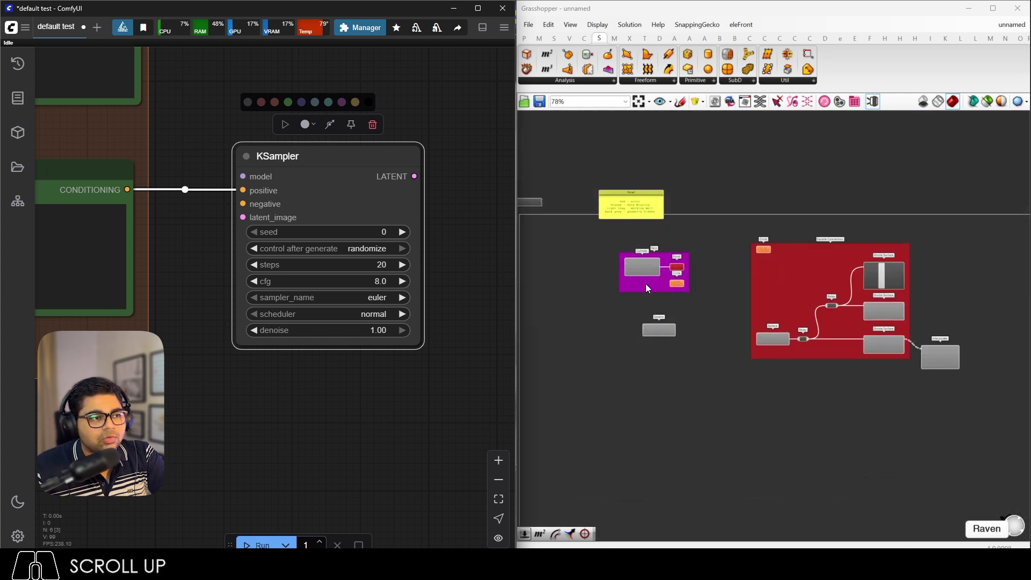
scroll(645, 284, up, 1)
click(271, 384)
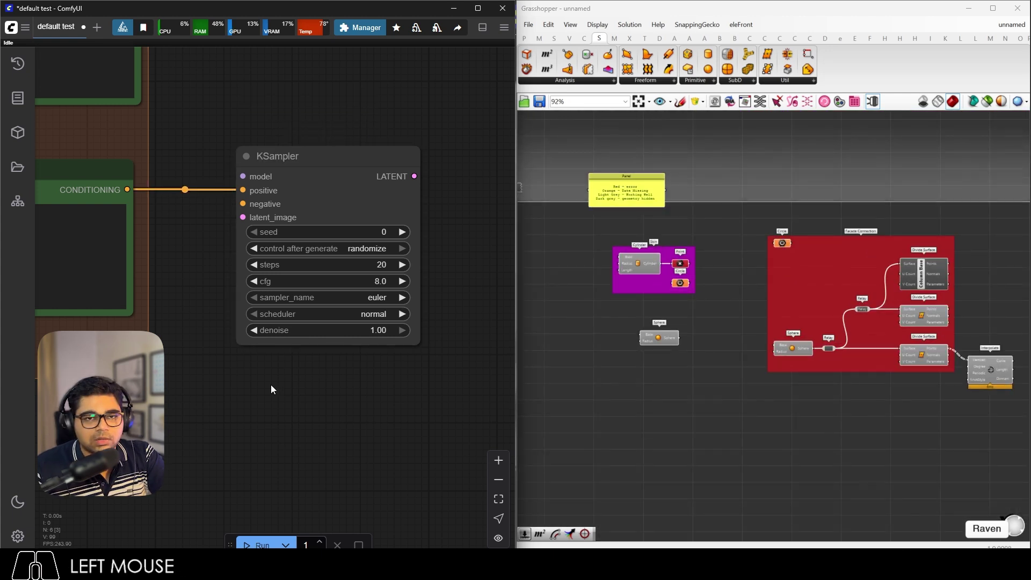
Open ComfyUI's nodes map, expand the Beginner Guide group, and locate its first Positive node and the KSampler on the canvas.
click(18, 203)
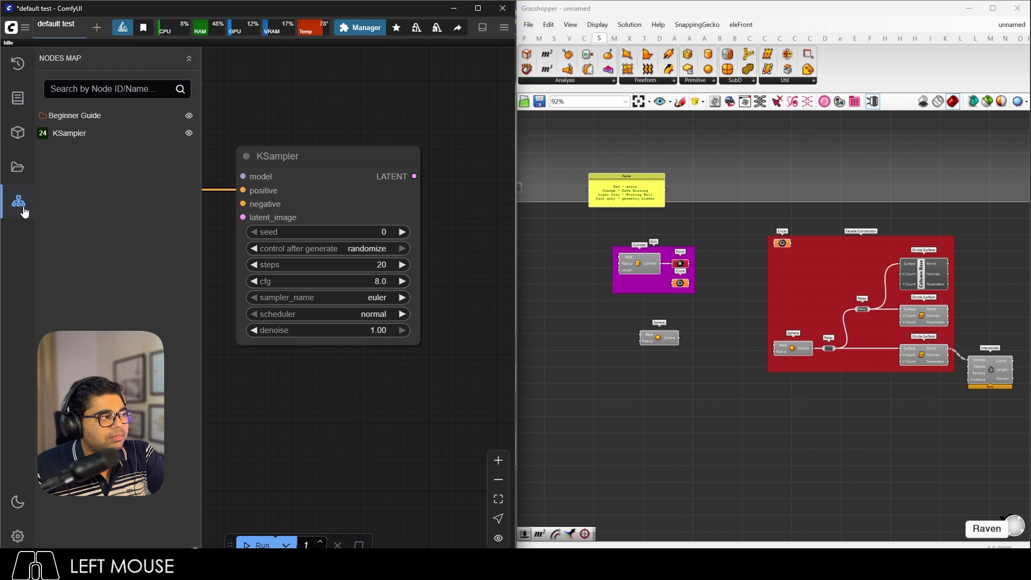
click(79, 116)
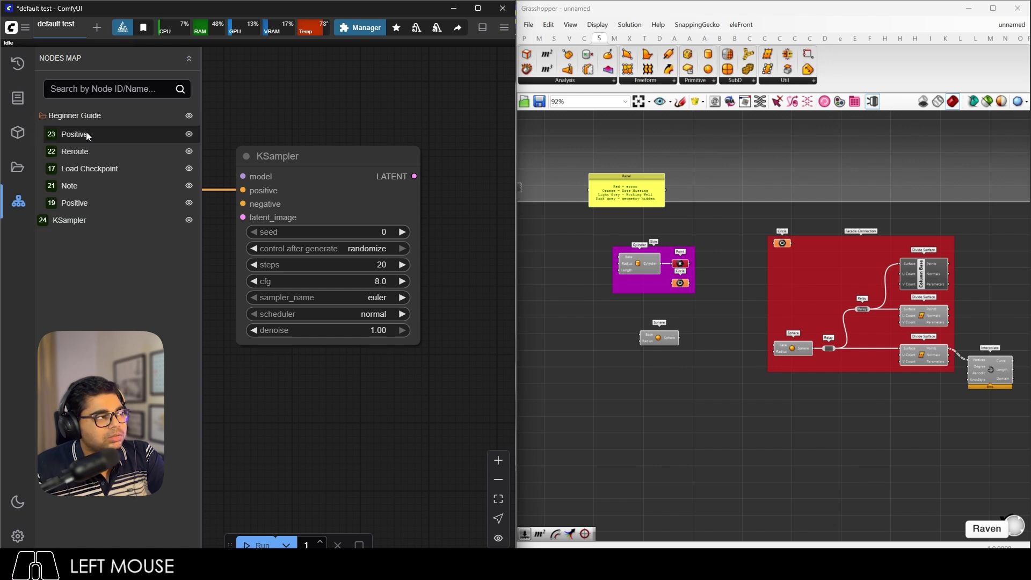
click(86, 133)
scroll(322, 190, up, 1)
scroll(323, 187, up, 1)
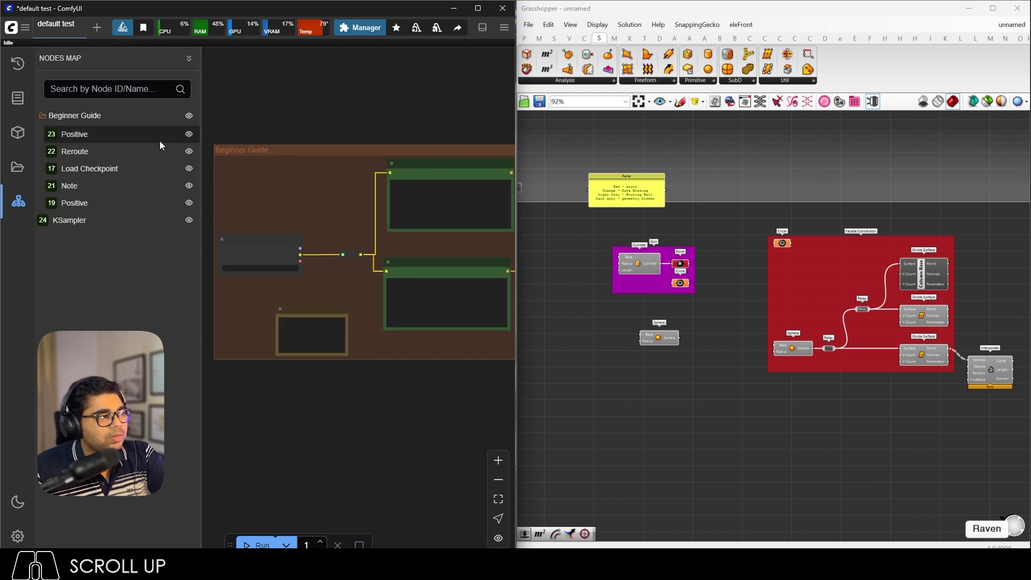
click(85, 226)
scroll(439, 311, down, 1)
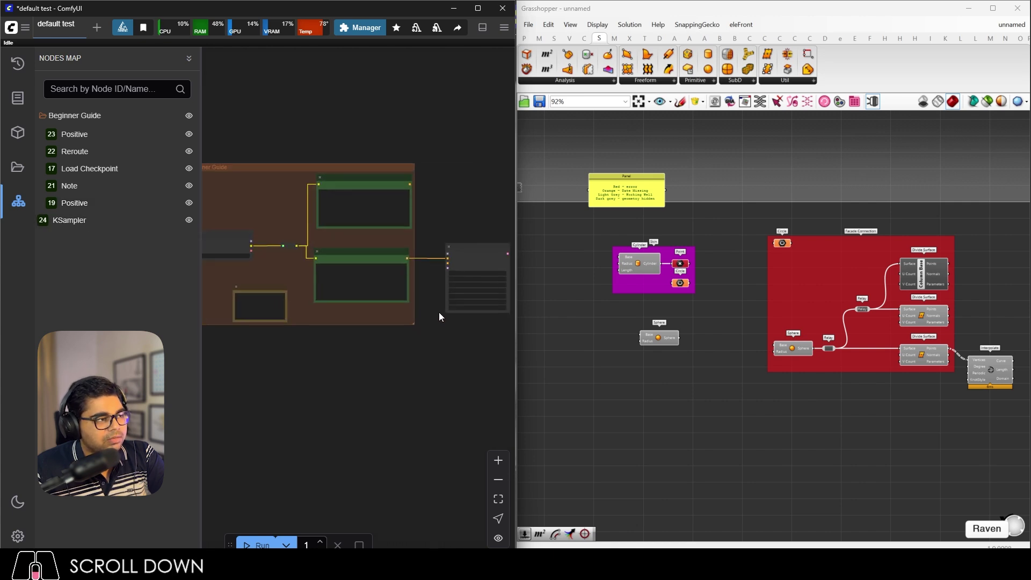
scroll(442, 310, up, 1)
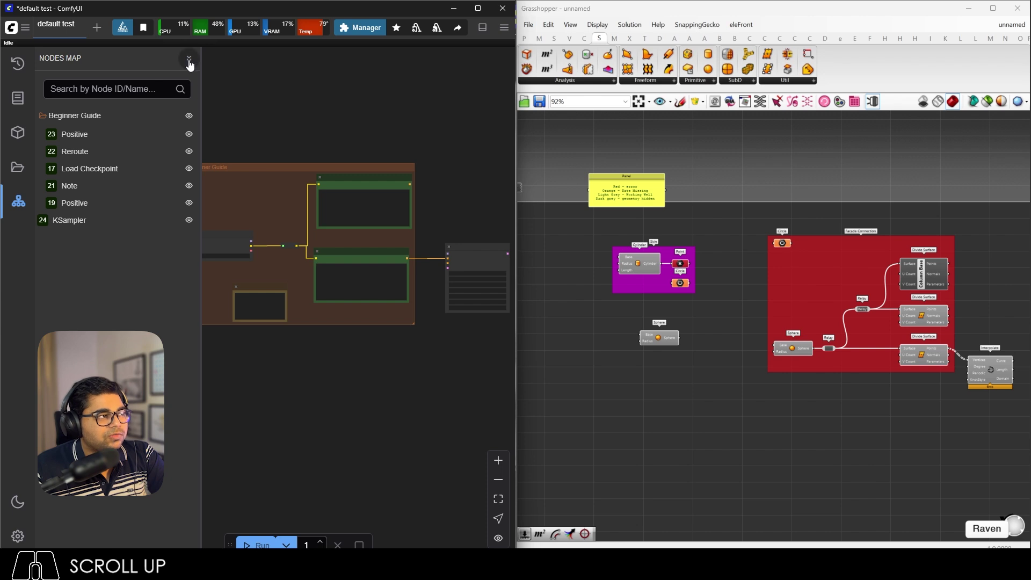
Close ComfyUI's nodes map, switch to Grasshopper, and use Find to search the canvas for components matching "A".
click(24, 213)
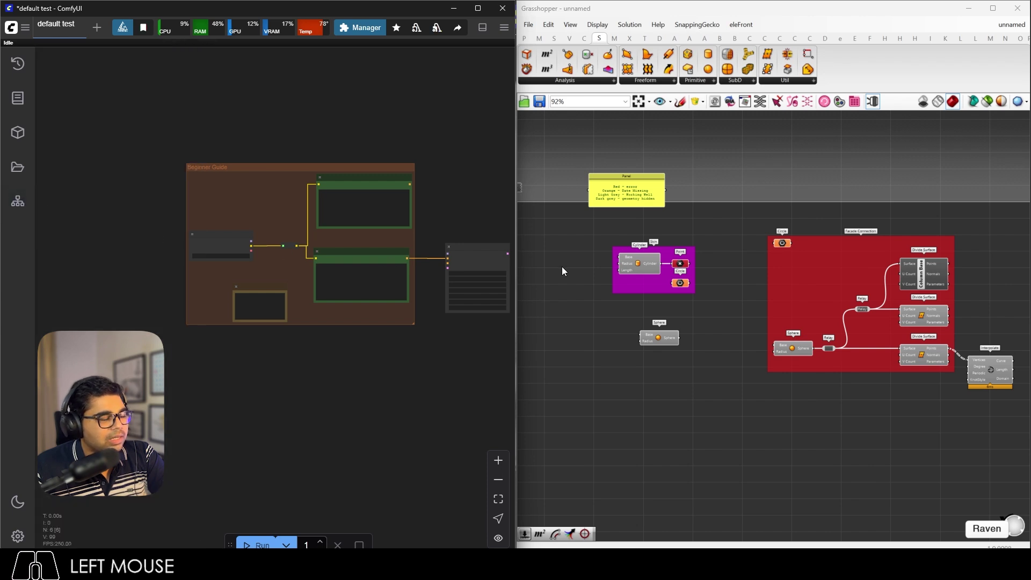
scroll(699, 281, up, 2)
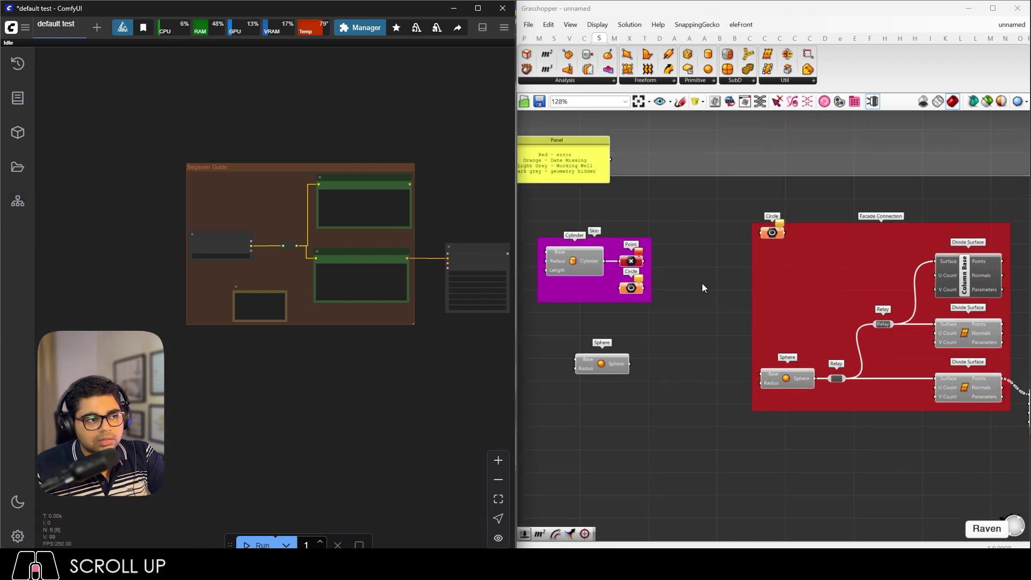
scroll(702, 282, down, 1)
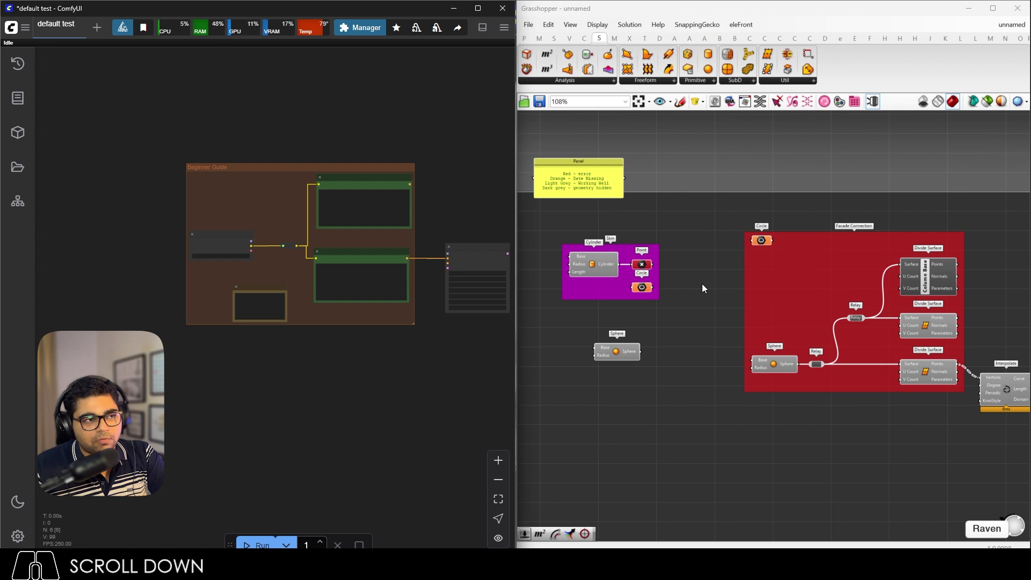
click(549, 24)
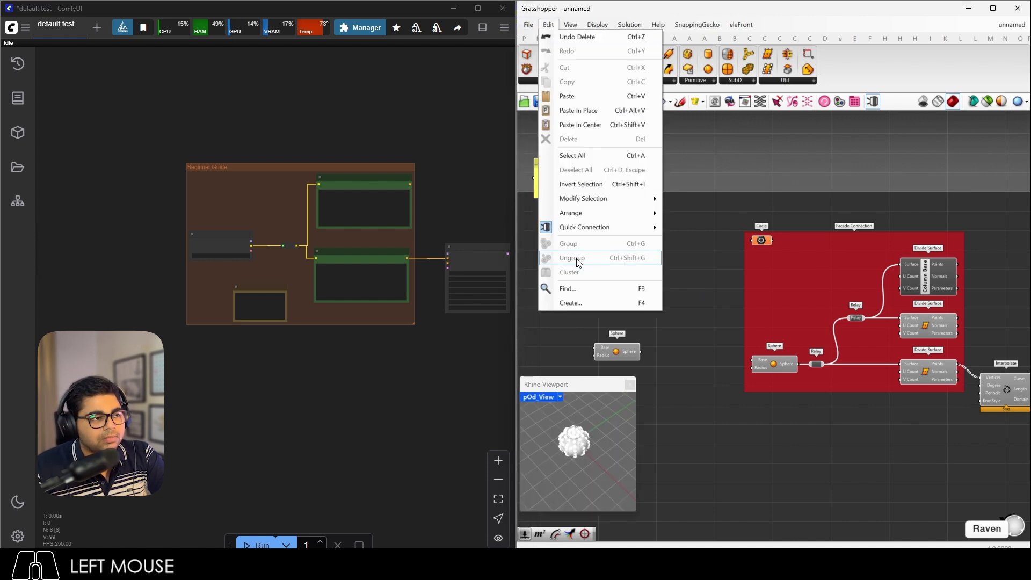
click(576, 288)
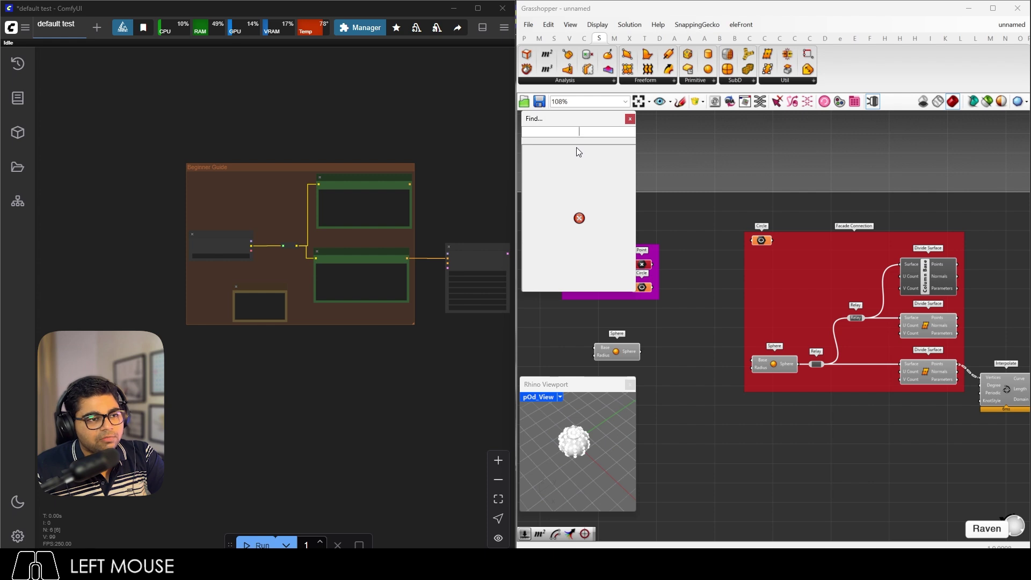
text(A)
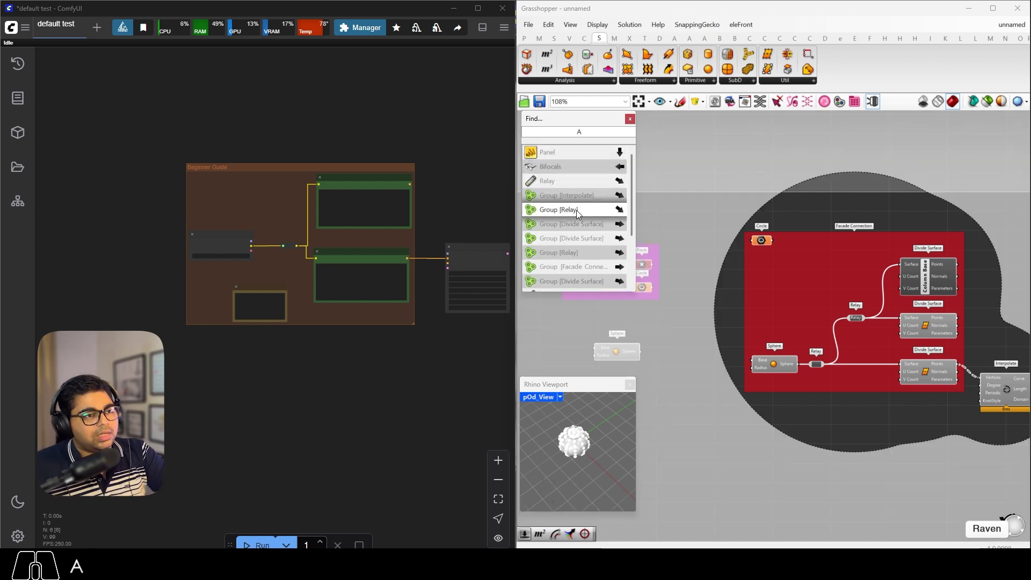
scroll(576, 269, down, 3)
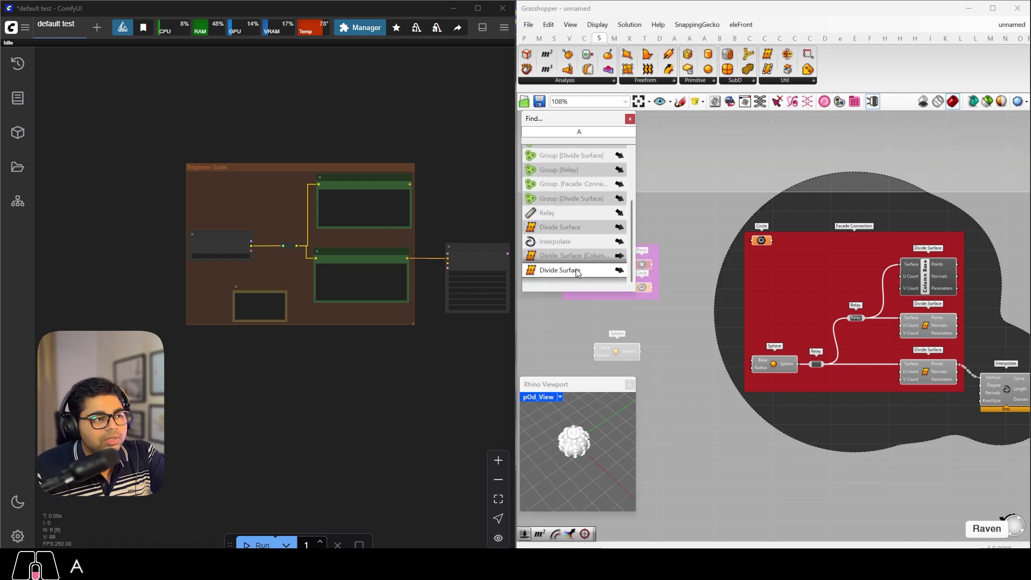
scroll(575, 269, up, 3)
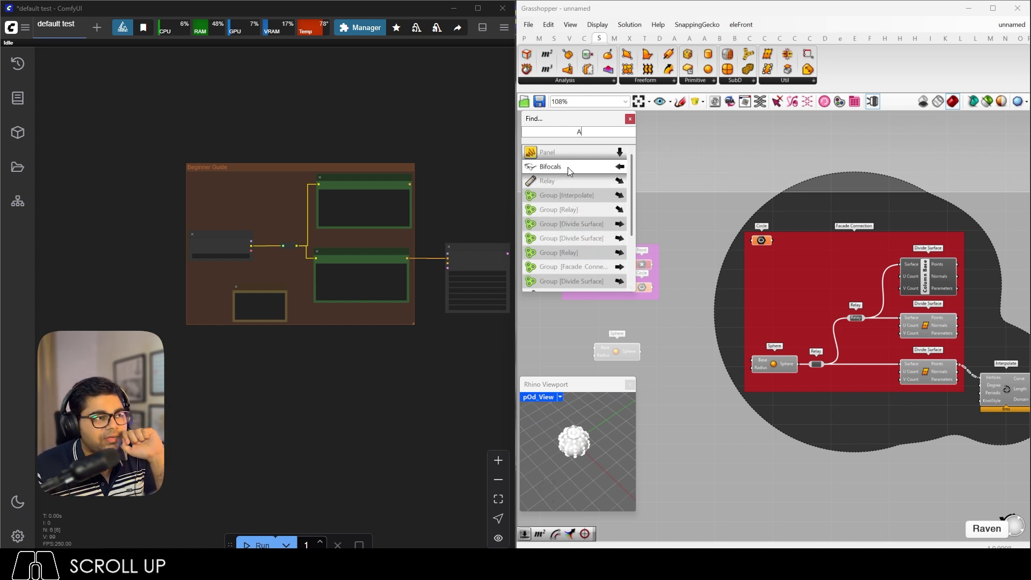
Locate the Bifocals, first Relay, Group [Interpolate], Panel and last Divide Surface matches on the canvas from the Find results.
click(619, 167)
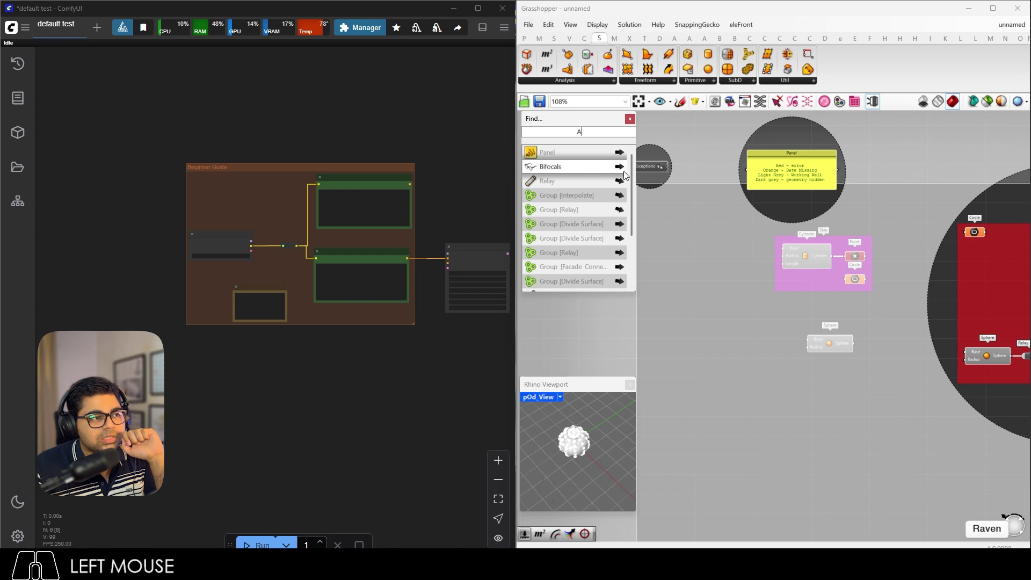
click(553, 184)
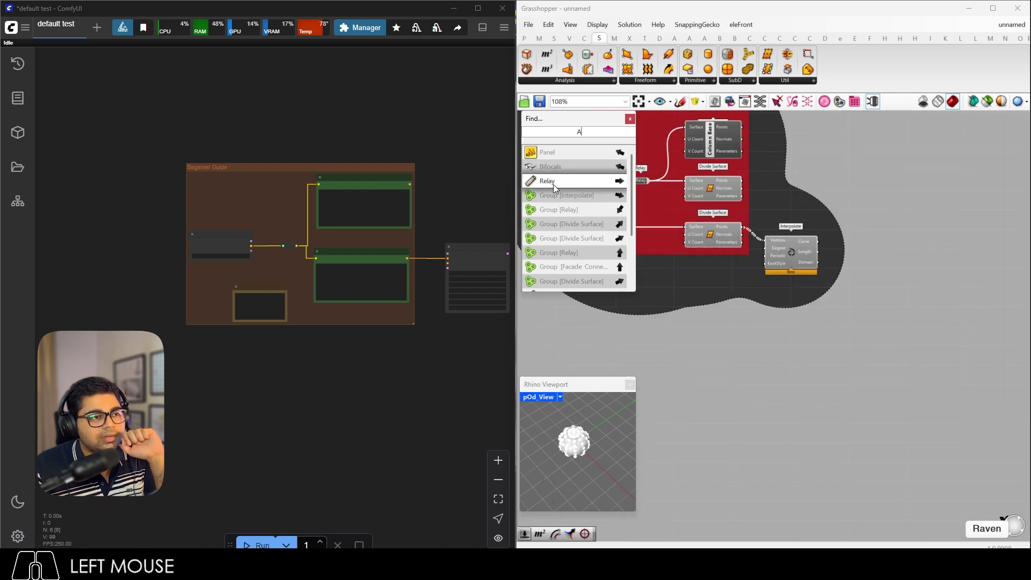
click(559, 198)
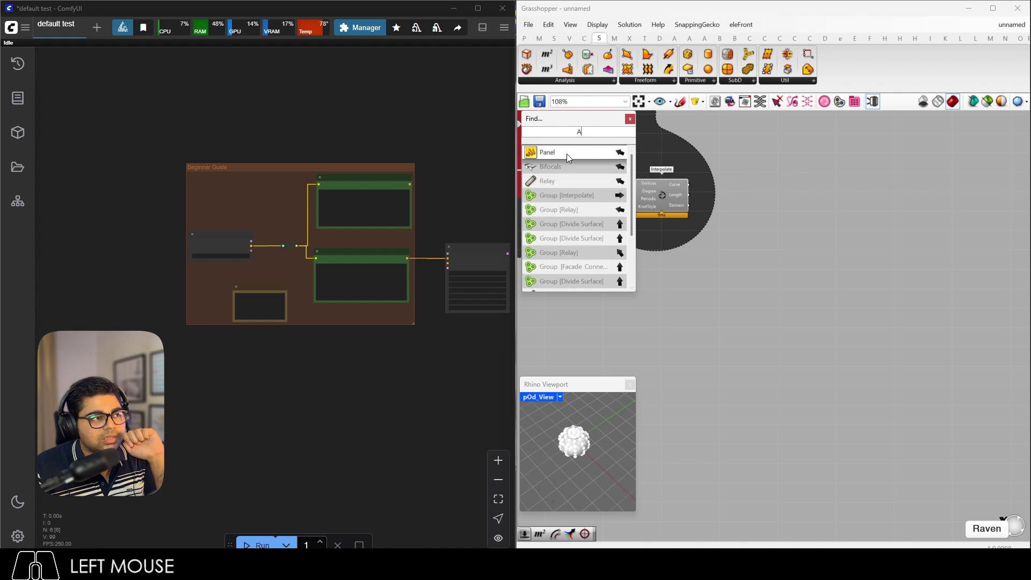
click(553, 153)
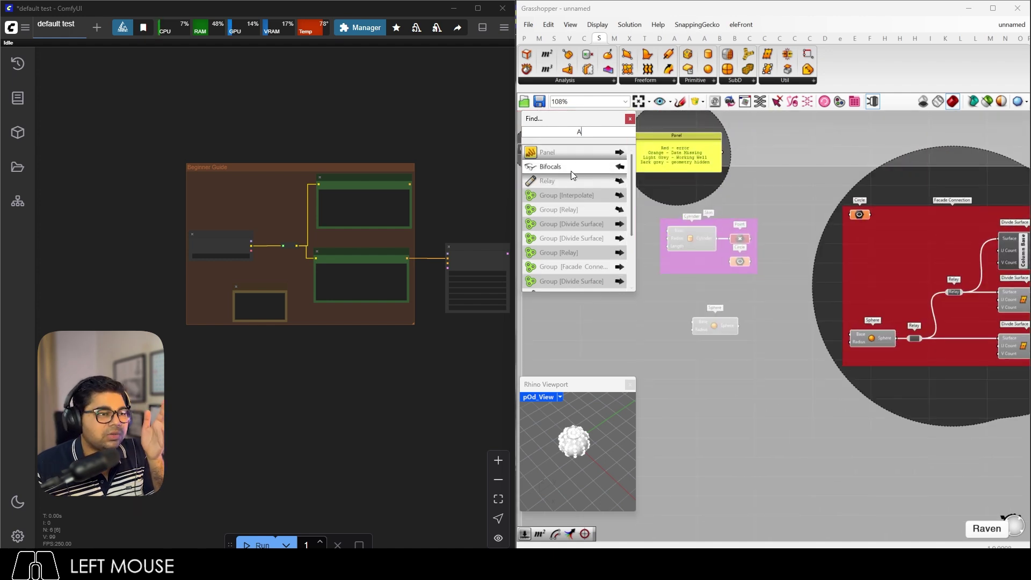
scroll(571, 172, down, 2)
scroll(571, 172, down, 1)
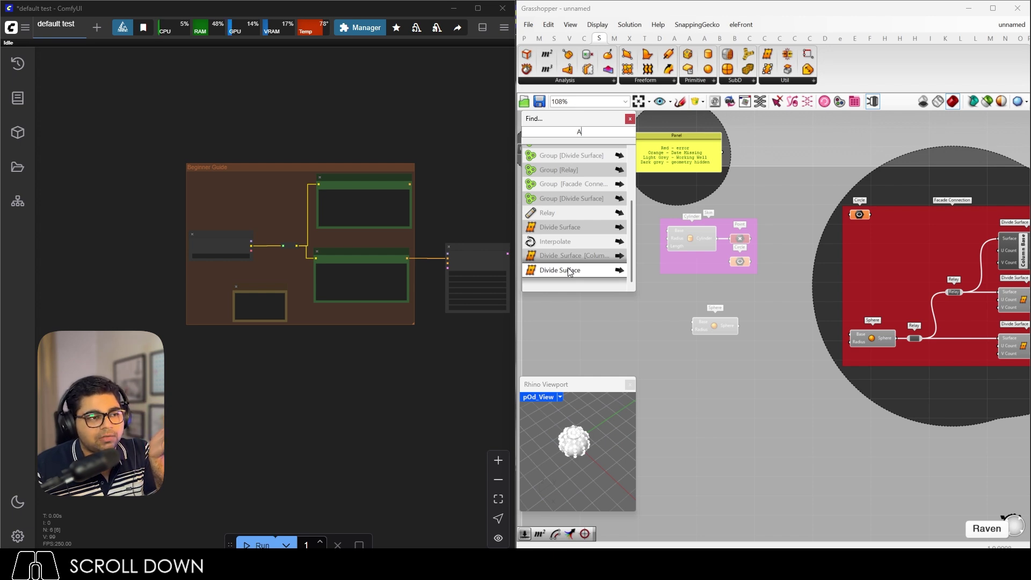
click(570, 270)
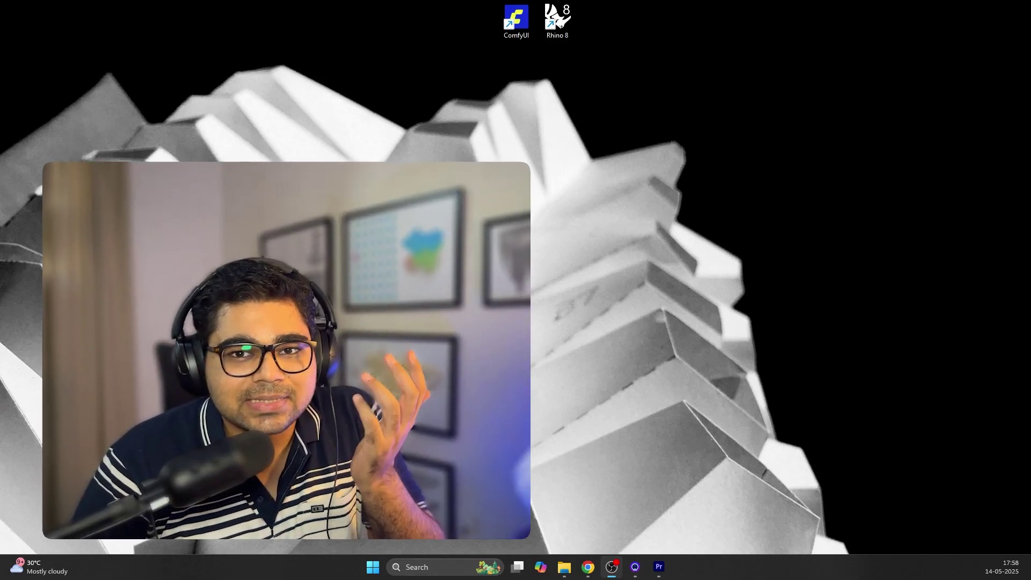